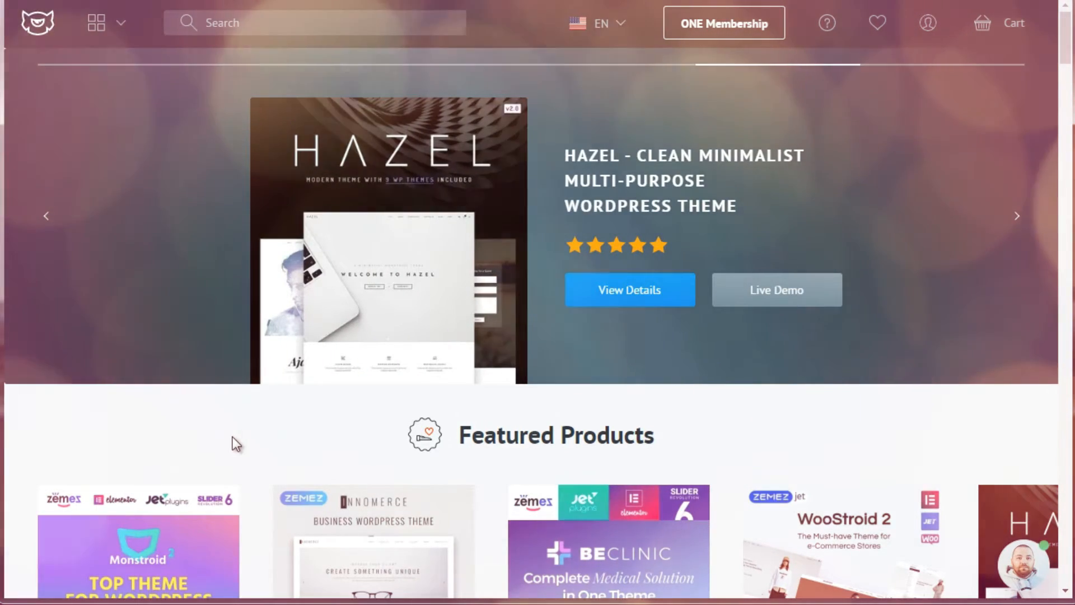
- Open the WooCommerce Themes category in the template catalogue and look through the listed themes
click(112, 36)
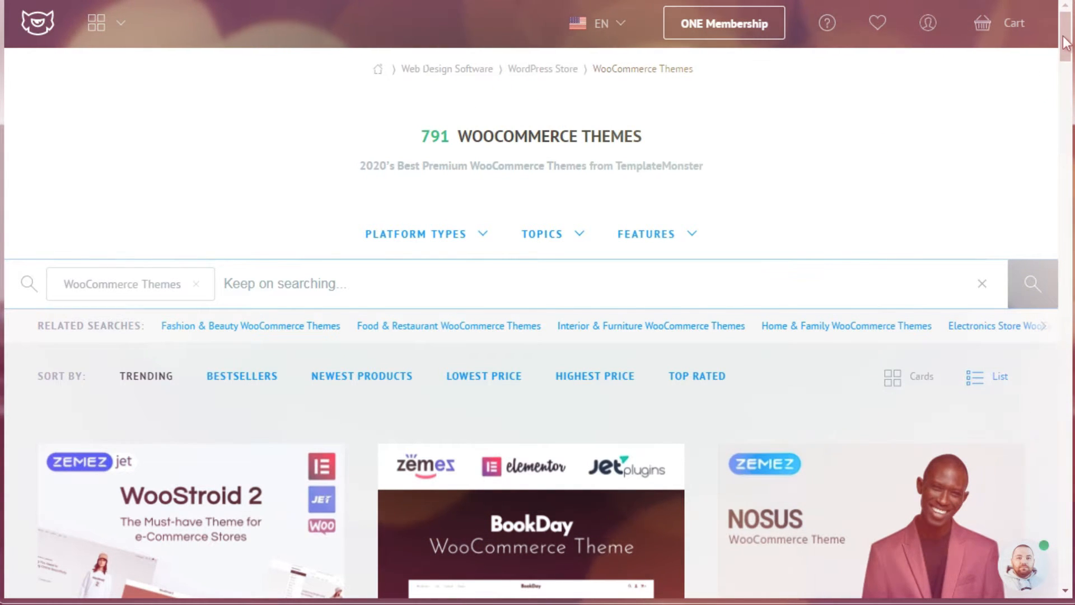
drag(1065, 42, 1066, 67)
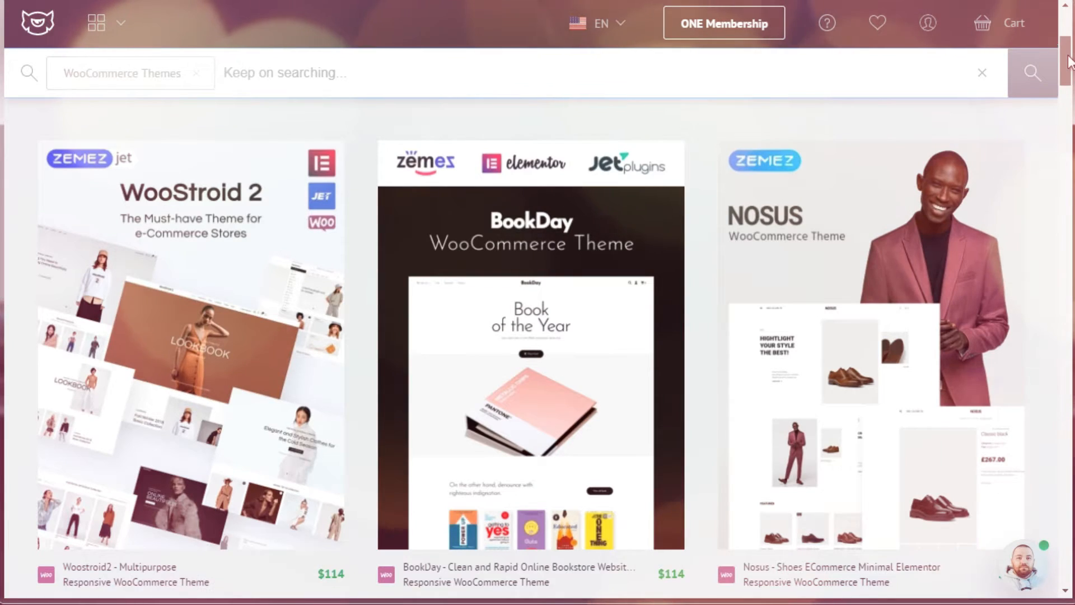
drag(1069, 56, 1067, 108)
mouse_move(586, 384)
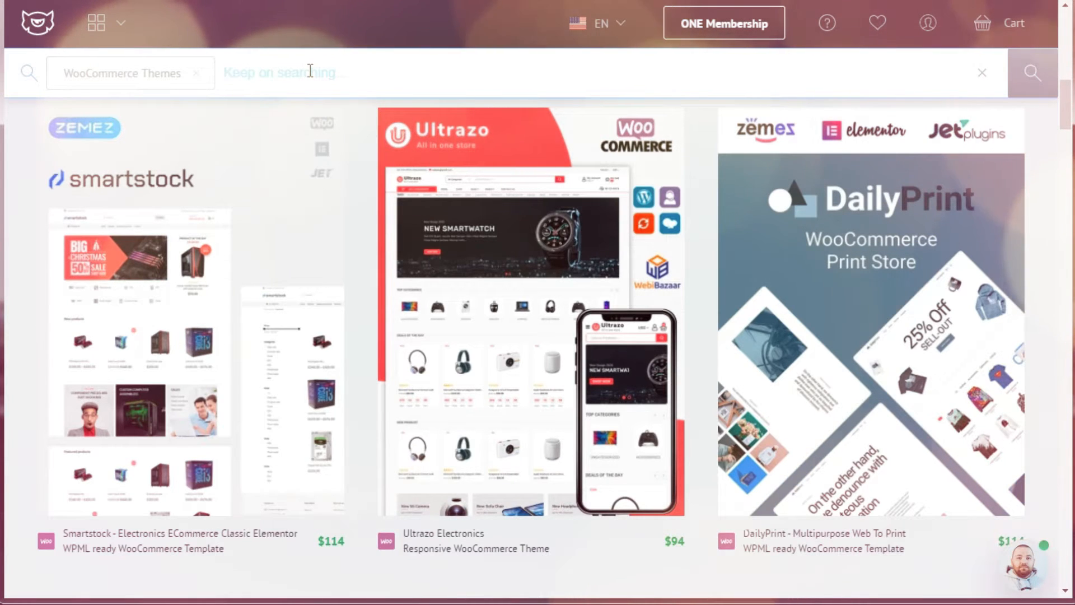
- Search within the WooCommerce themes for "books" and look through the matching themes
text(ooks)
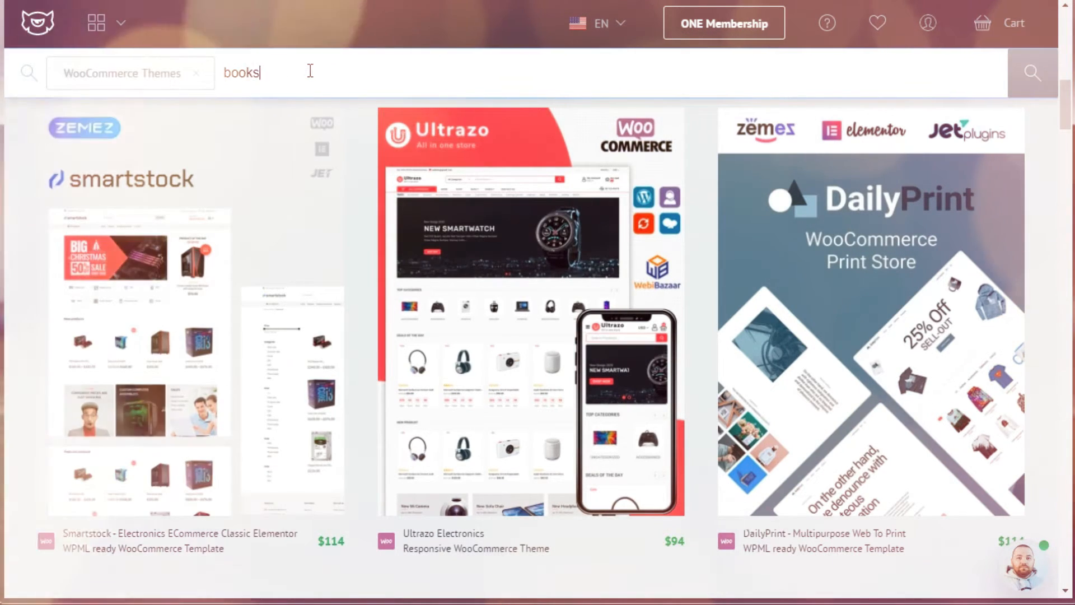
key(Return)
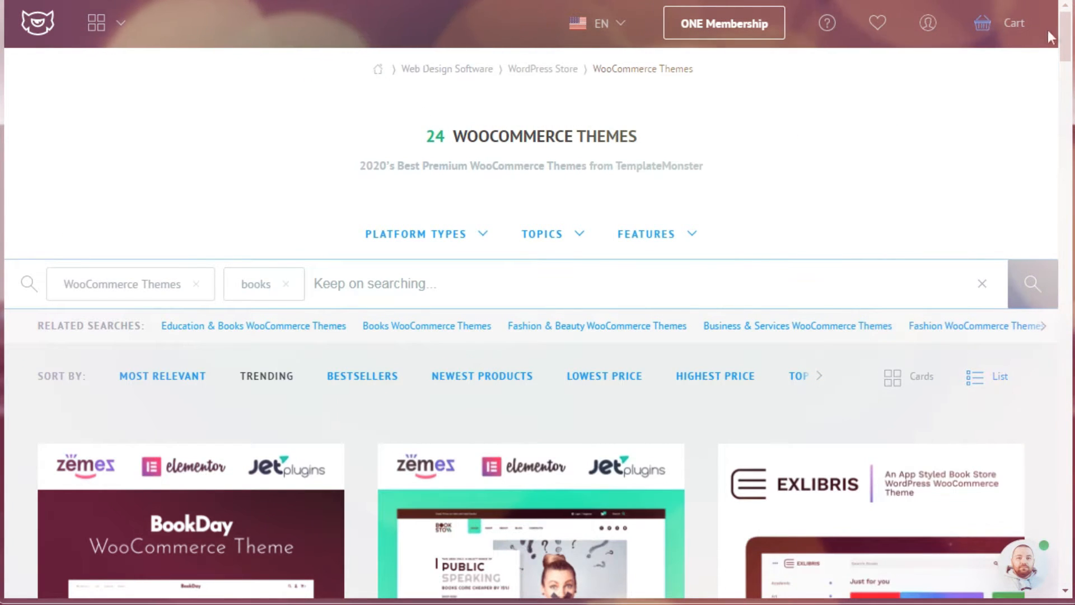
drag(1064, 45, 1065, 71)
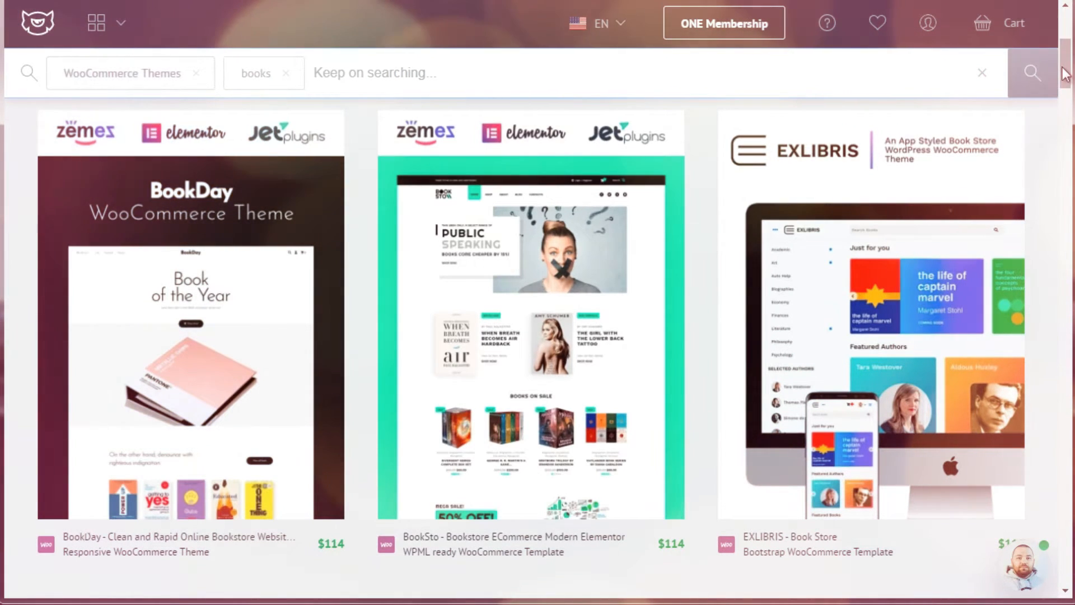
drag(1065, 76, 1067, 157)
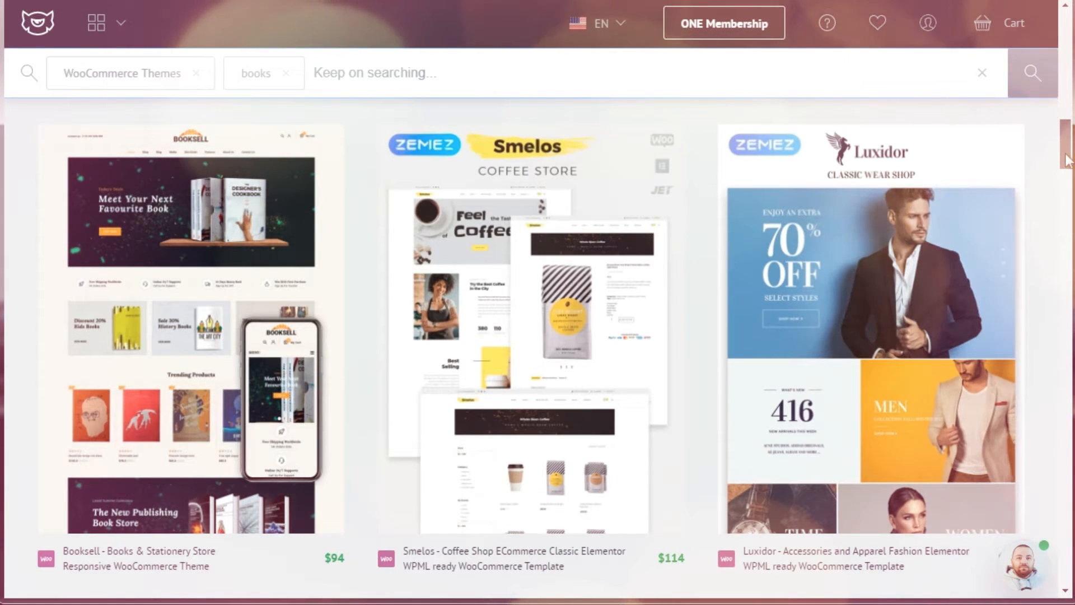
drag(1066, 160, 1068, 201)
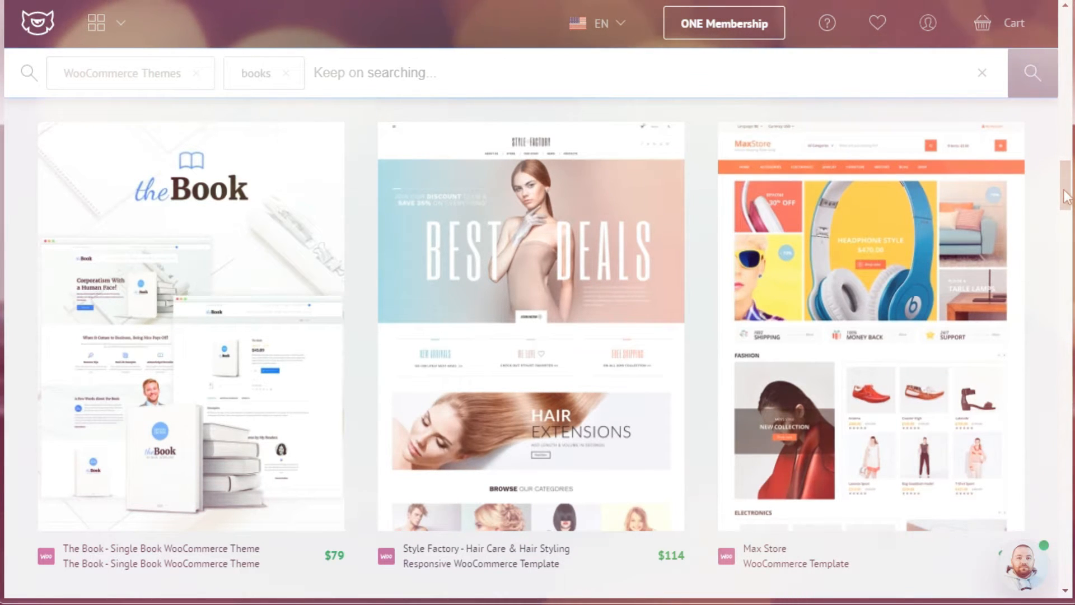
- Open the details page of the Booksell - Books & Stationery Store theme and review its price and additional offers
drag(1066, 196, 1067, 132)
mouse_move(260, 211)
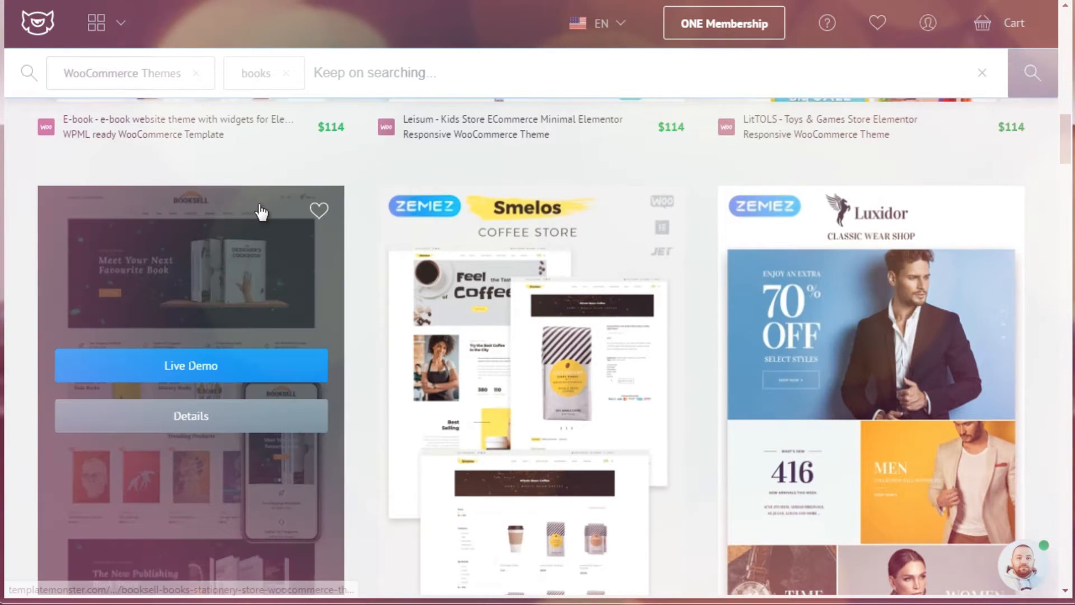
click(199, 424)
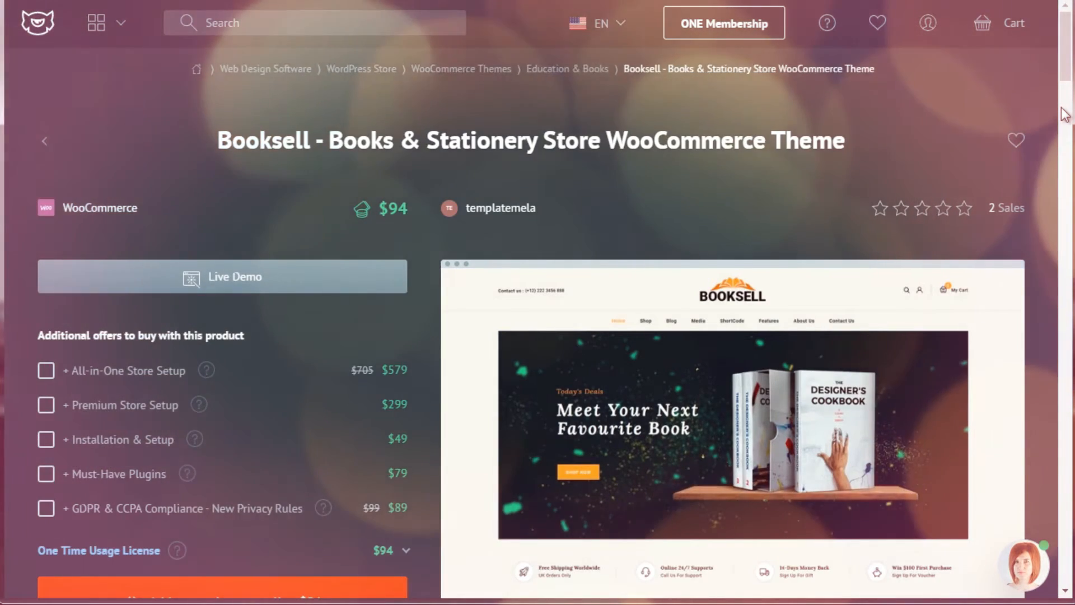
scroll(1064, 107, down, 2)
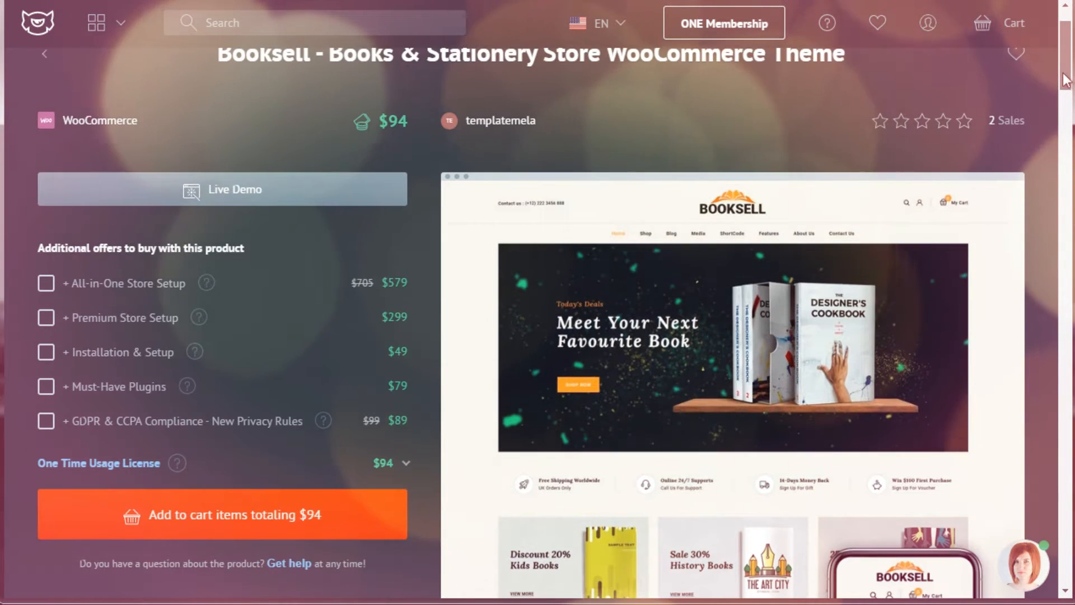
scroll(1064, 78, down, 1)
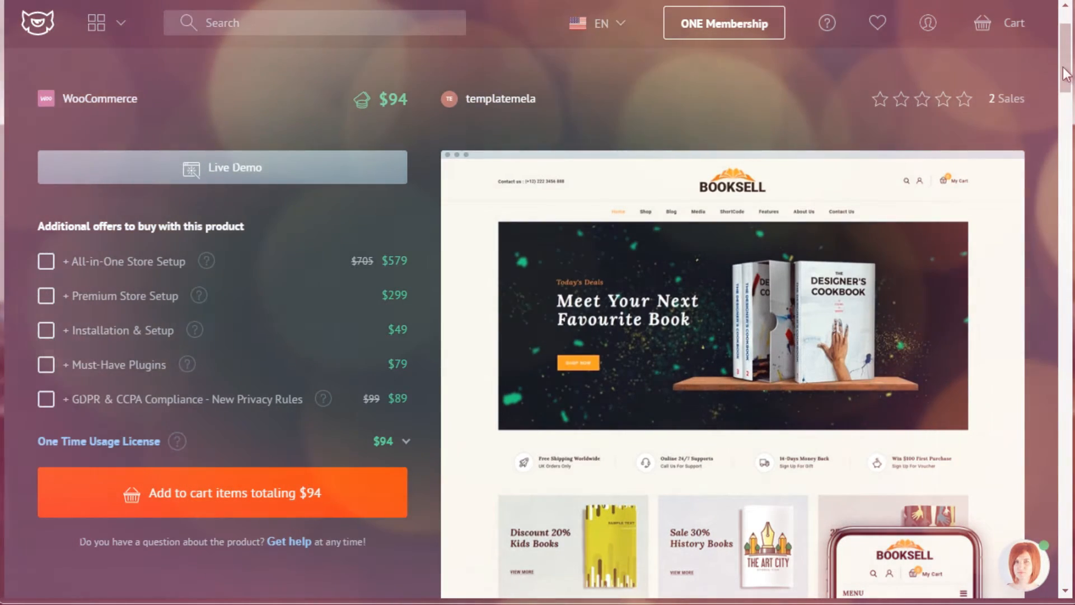
scroll(1065, 75, down, 1)
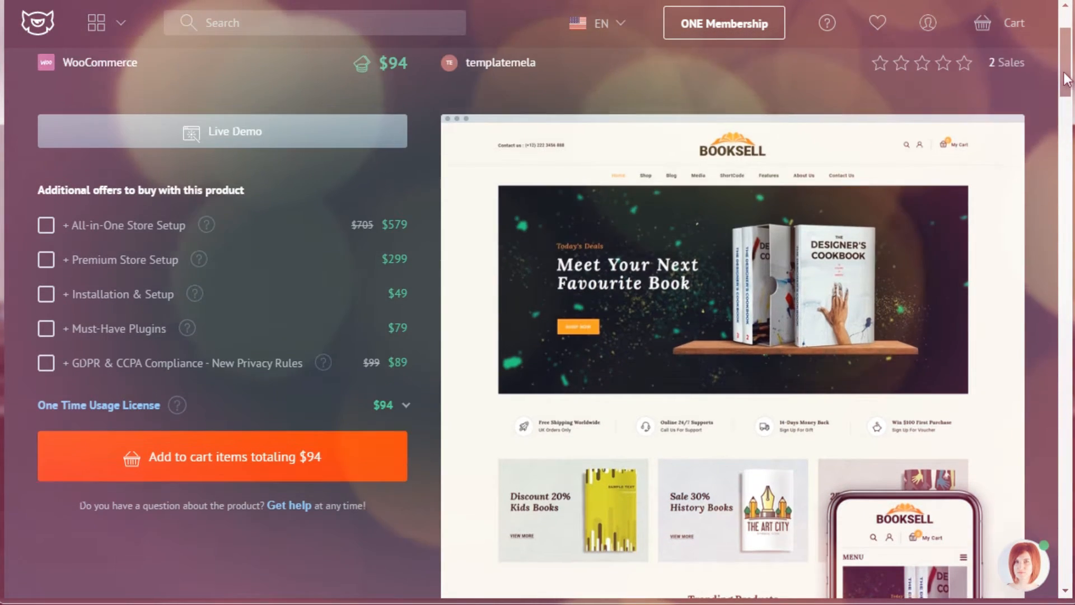
- Examine the Booksell theme's description, compatibility, reviews and questions sections
drag(1065, 79, 1070, 185)
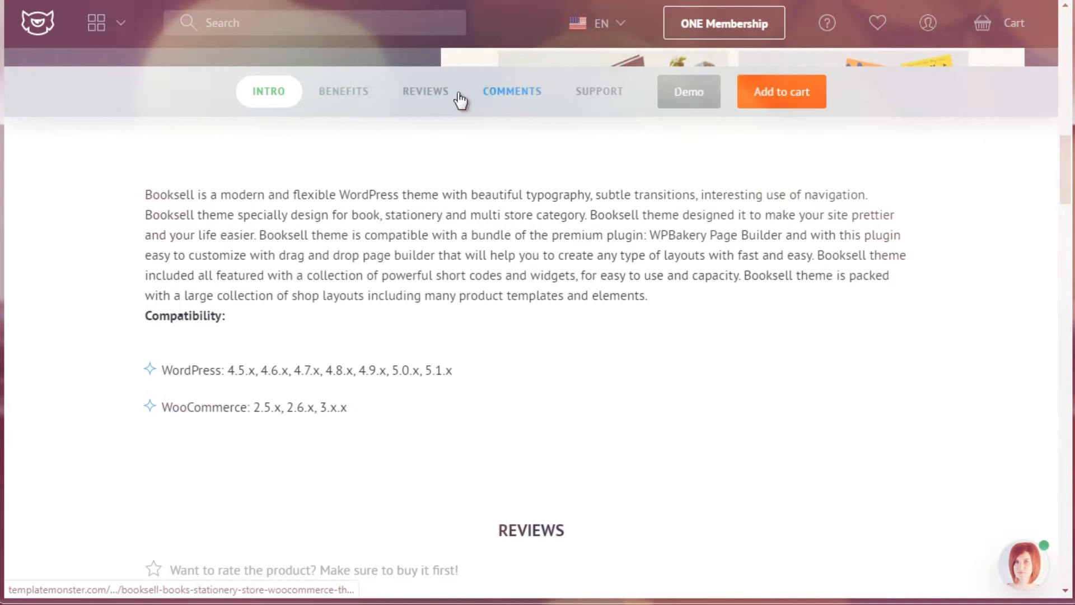
click(435, 92)
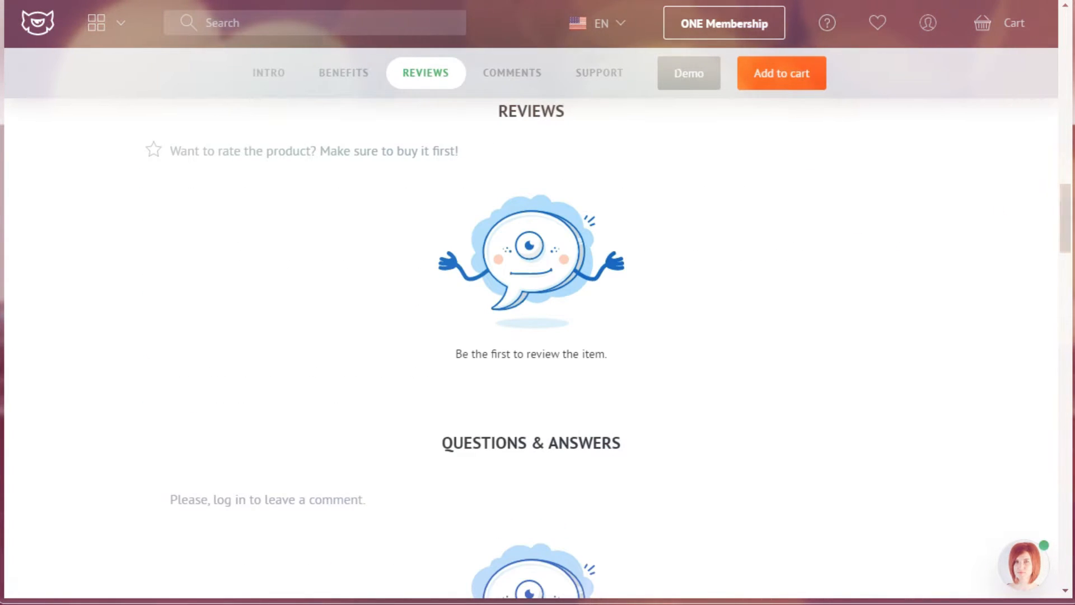
drag(1069, 211, 1071, 171)
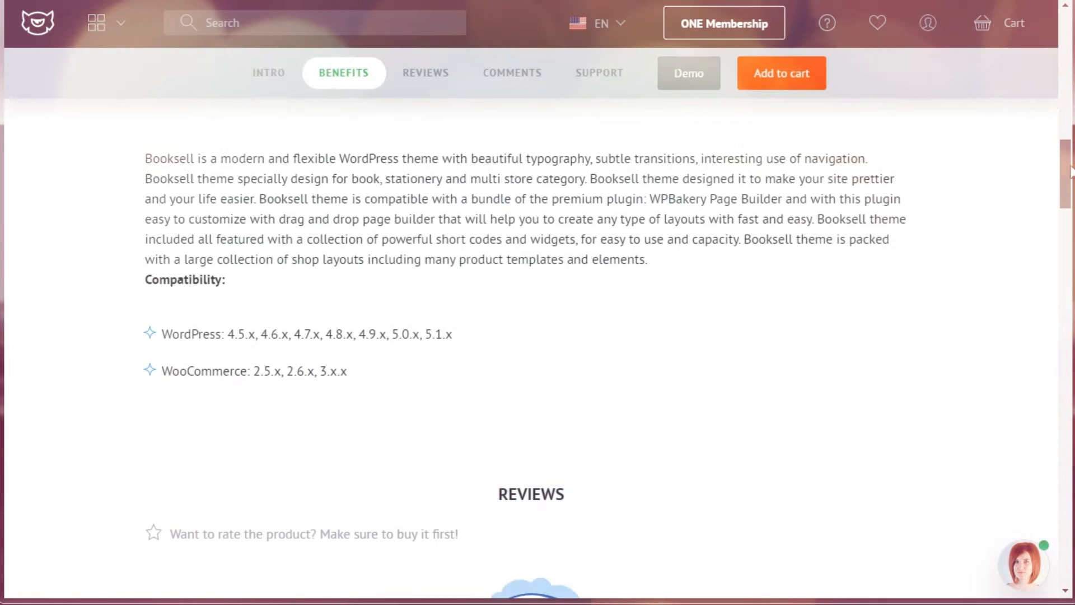
click(492, 81)
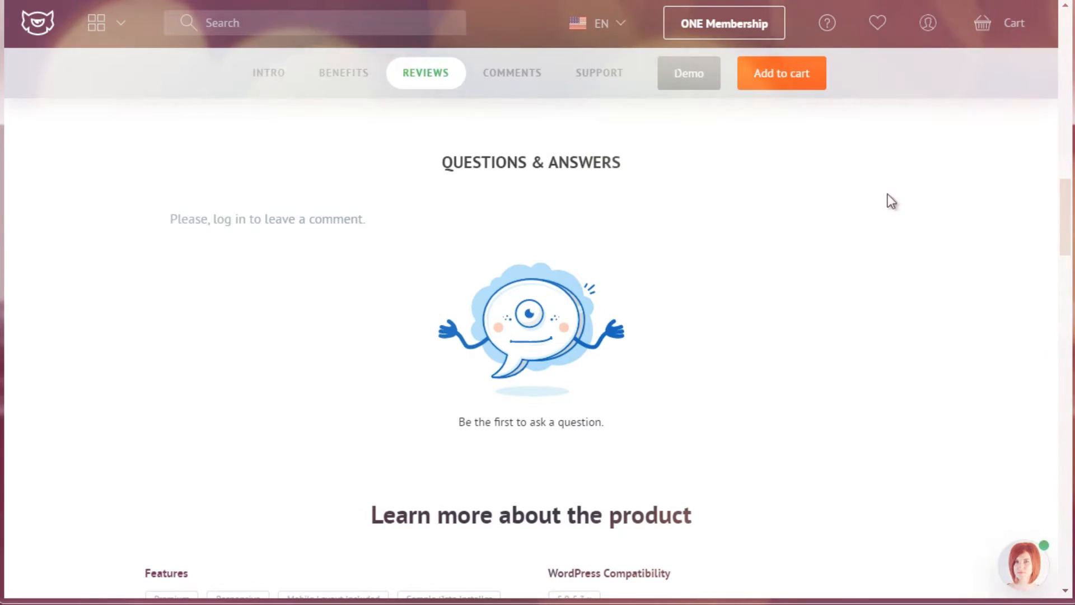
drag(1069, 226, 1065, 195)
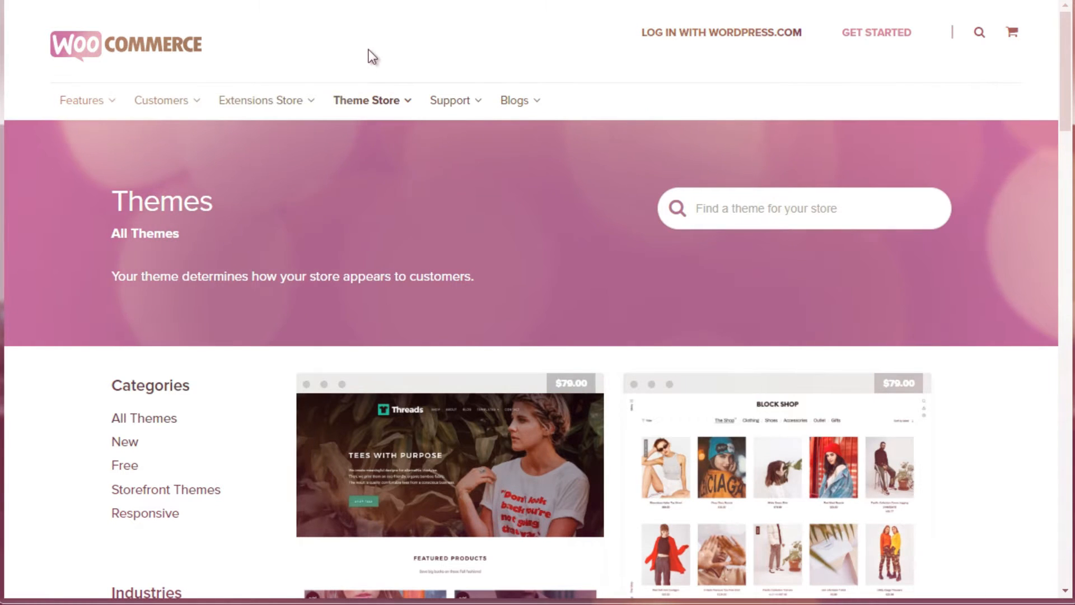
- Switch to the WooCommerce theme store and look through the All Themes listing
mouse_move(370, 101)
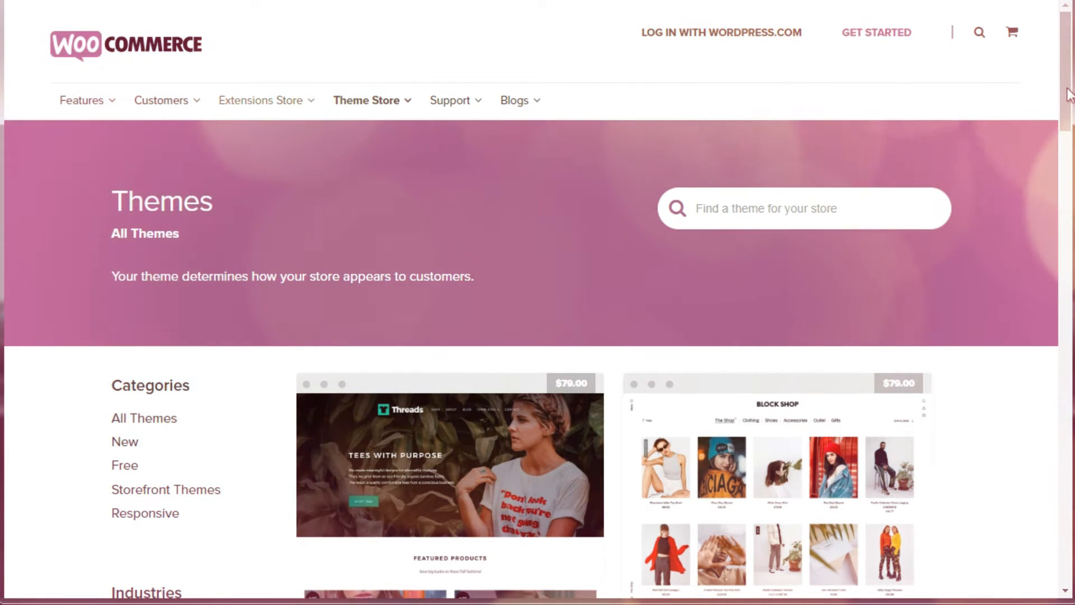
scroll(1067, 131, down, 5)
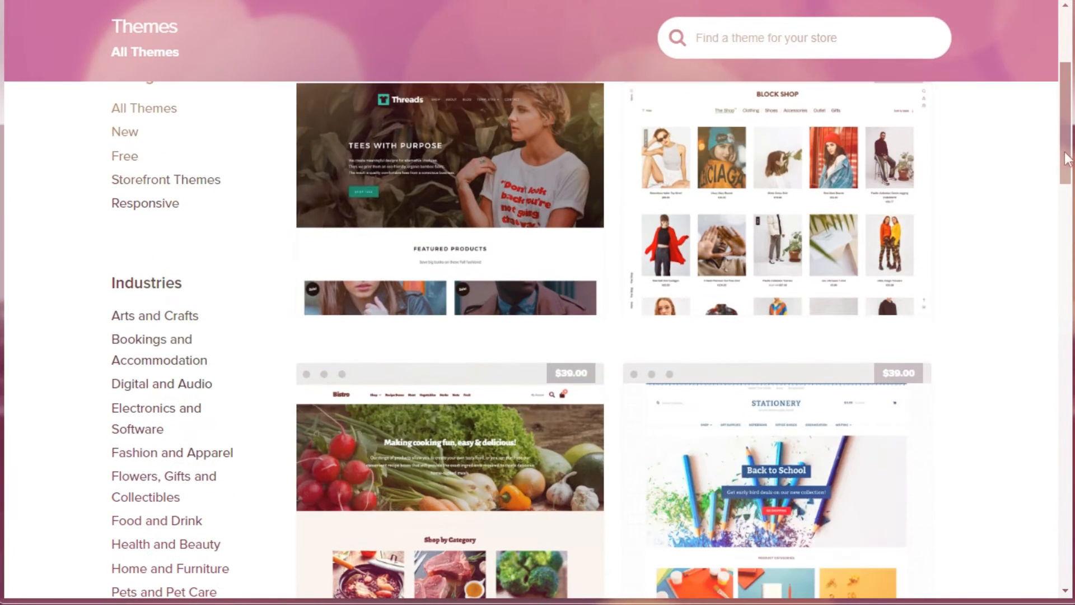
scroll(1066, 140, up, 1)
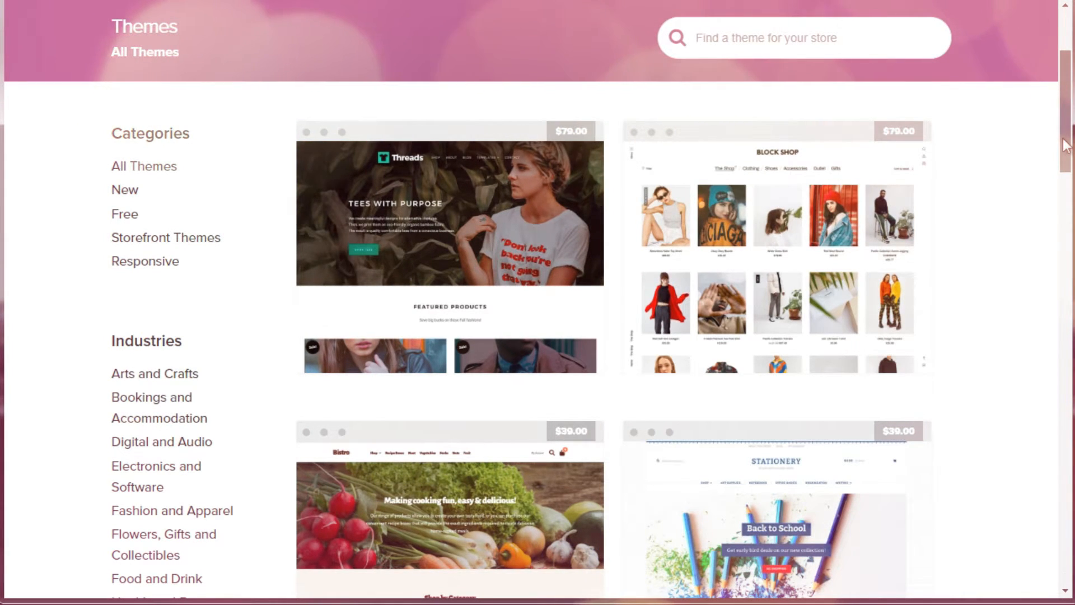
drag(1065, 145, 1066, 102)
- Explore the theme store's industries and view the Electronics and Software themes
mouse_move(370, 118)
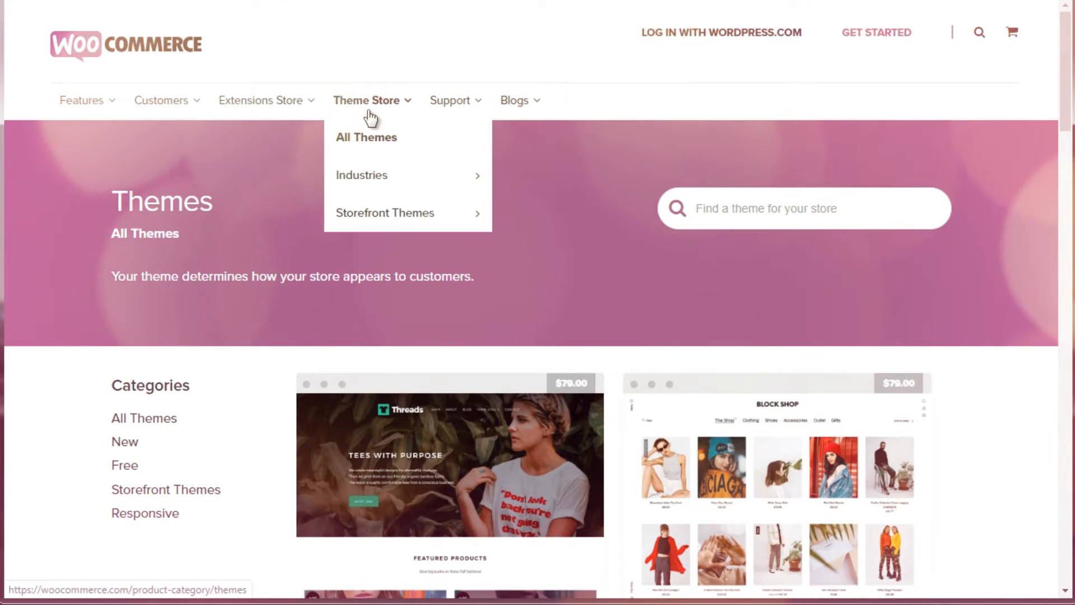
mouse_move(396, 173)
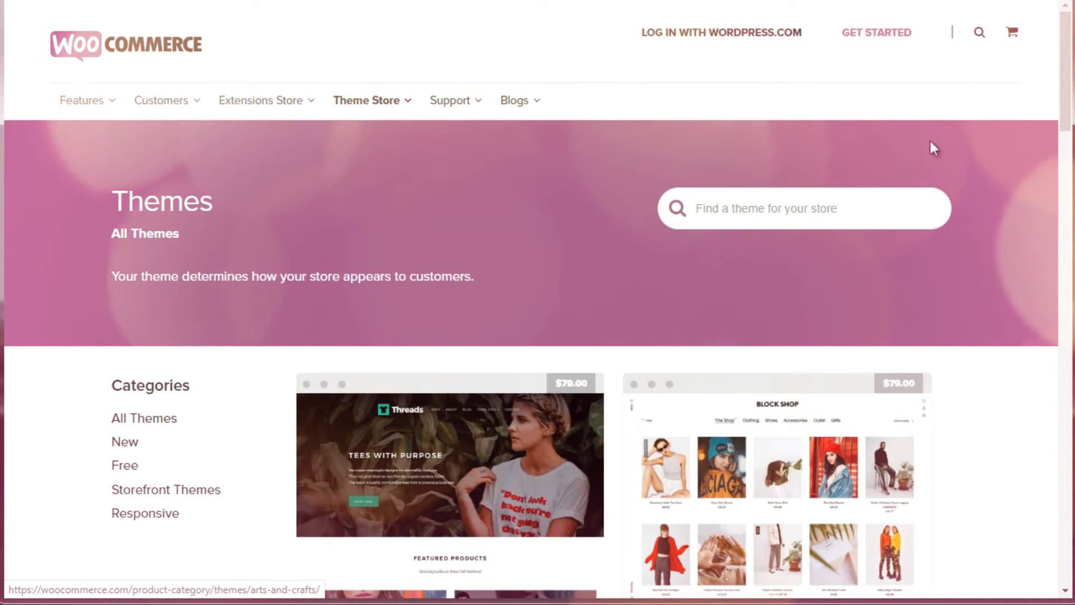
drag(1063, 99, 1063, 181)
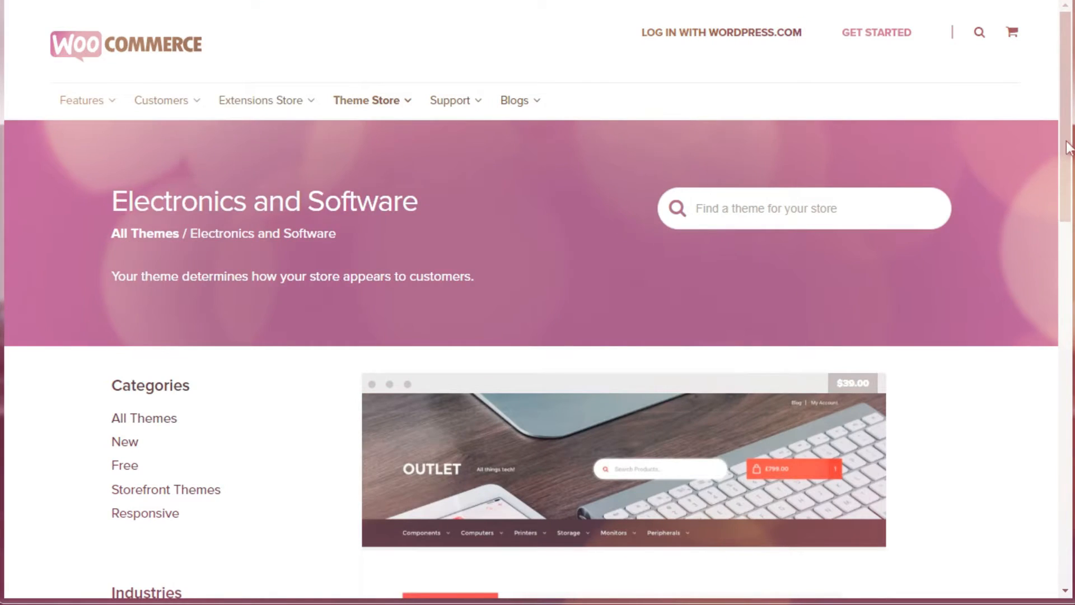
drag(1067, 140, 1070, 231)
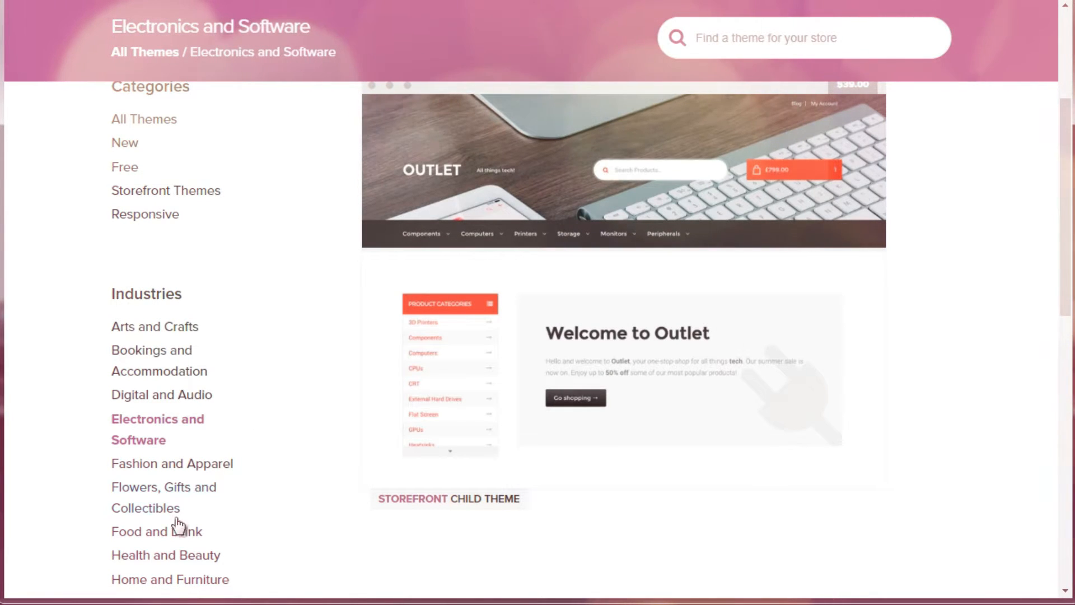
- Show the Arts and Crafts industry themes and look over the listing
click(167, 330)
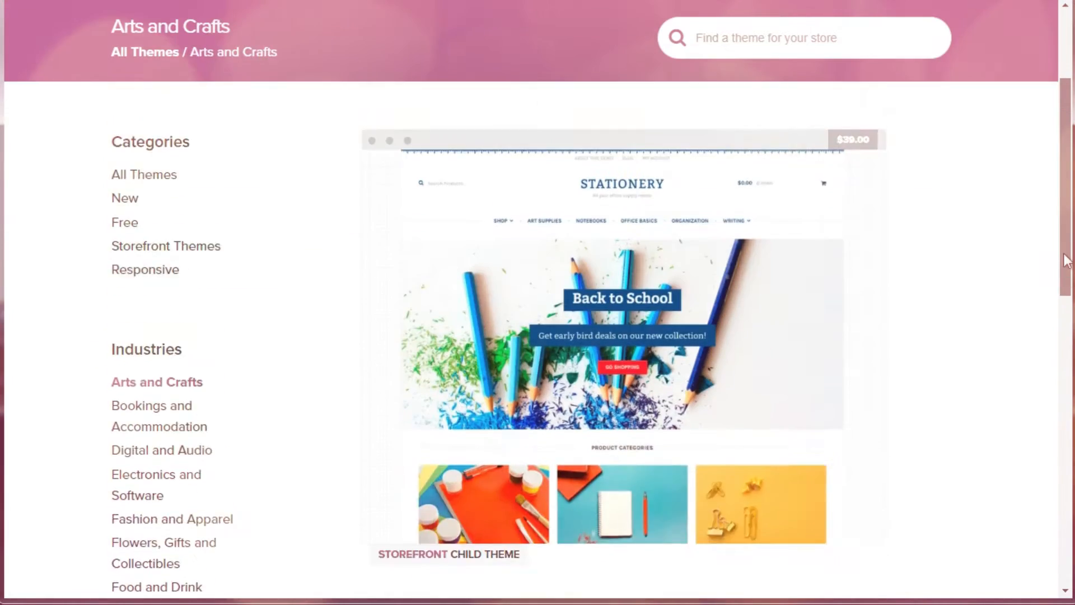
scroll(1064, 260, down, 3)
scroll(1061, 258, up, 2)
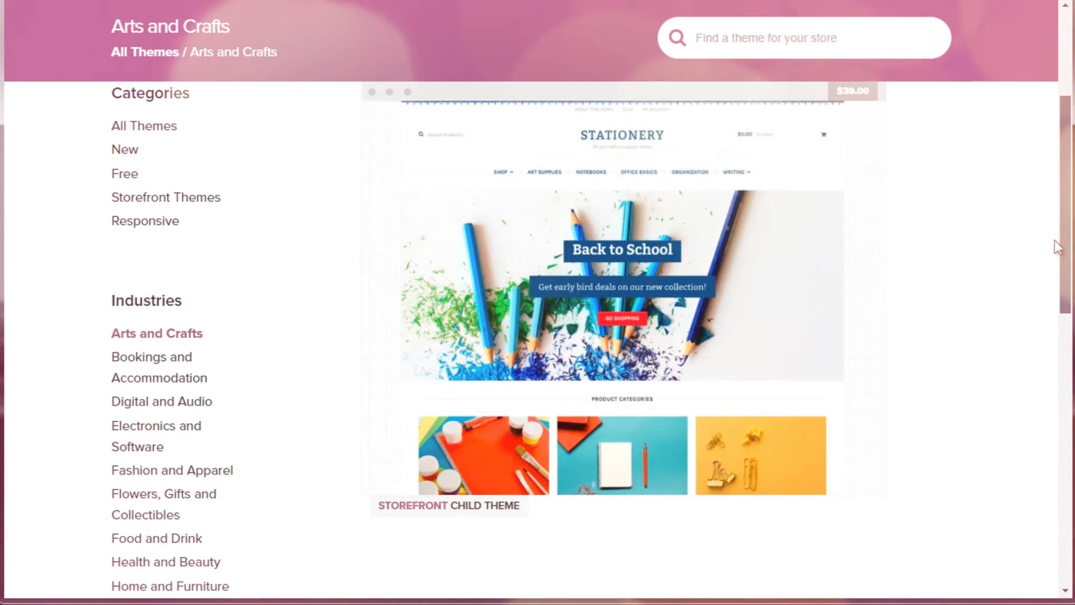
- Open the Stationery theme's product page and review its description, price and details
scroll(1053, 224, up, 2)
scroll(1043, 213, down, 1)
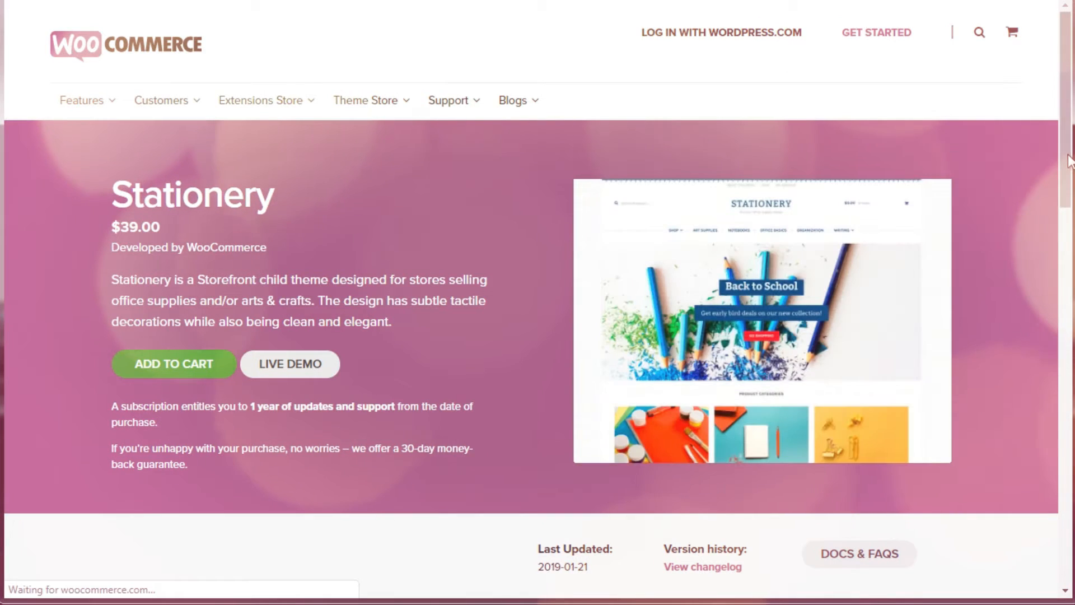
scroll(1066, 255, down, 5)
drag(1066, 255, 1031, 159)
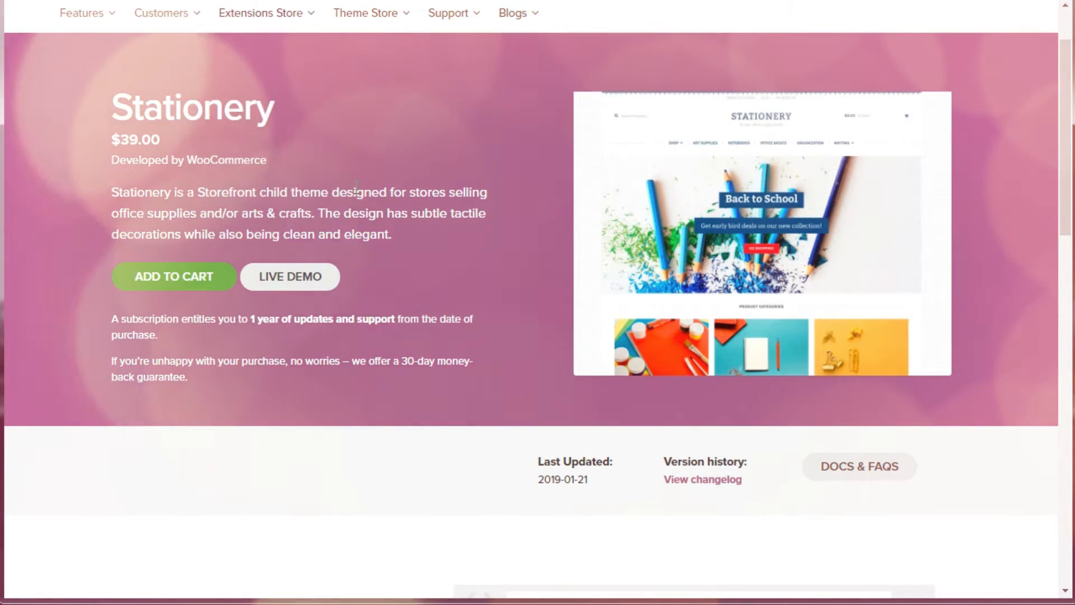
mouse_move(510, 16)
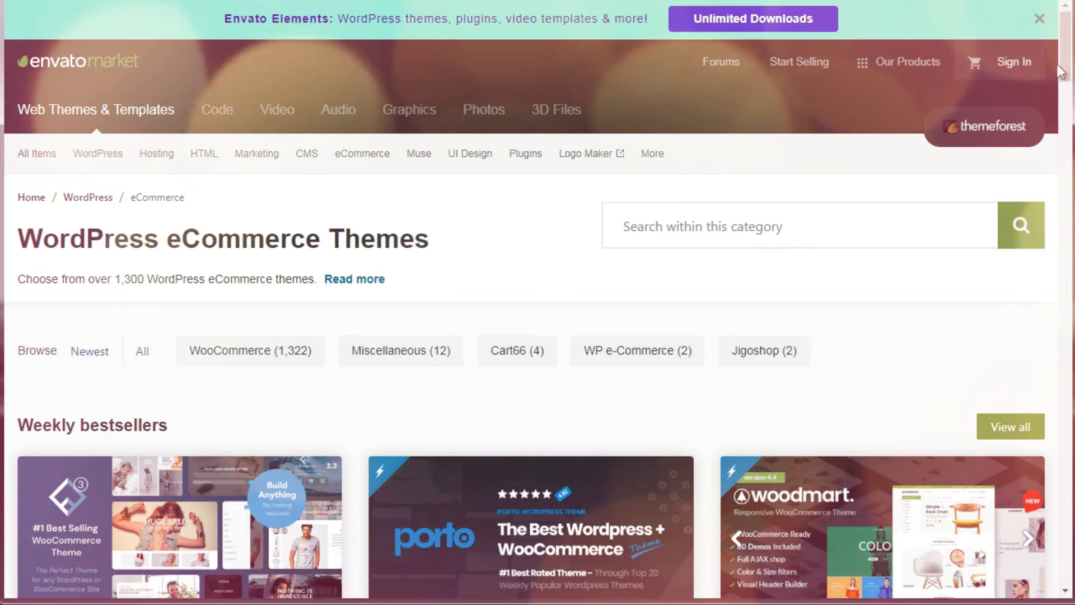
- Switch to ThemeForest's WordPress eCommerce Themes page and look through the weekly bestsellers, themes under $49 and WordPress categories
drag(1064, 68, 1068, 115)
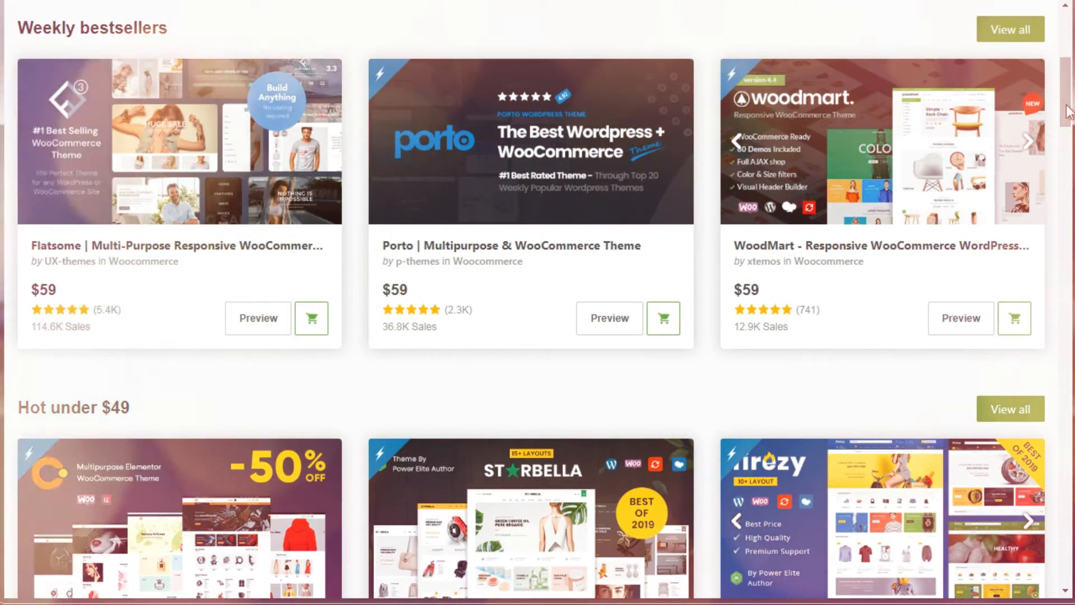
drag(1068, 108, 1066, 109)
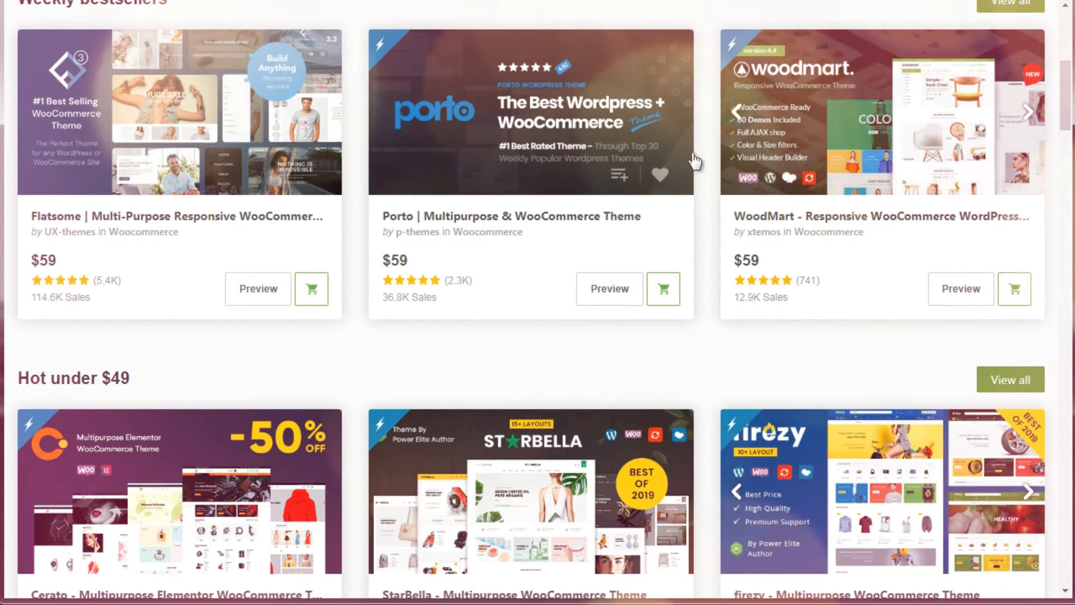
drag(1070, 84, 1065, 61)
scroll(1052, 241, down, 10)
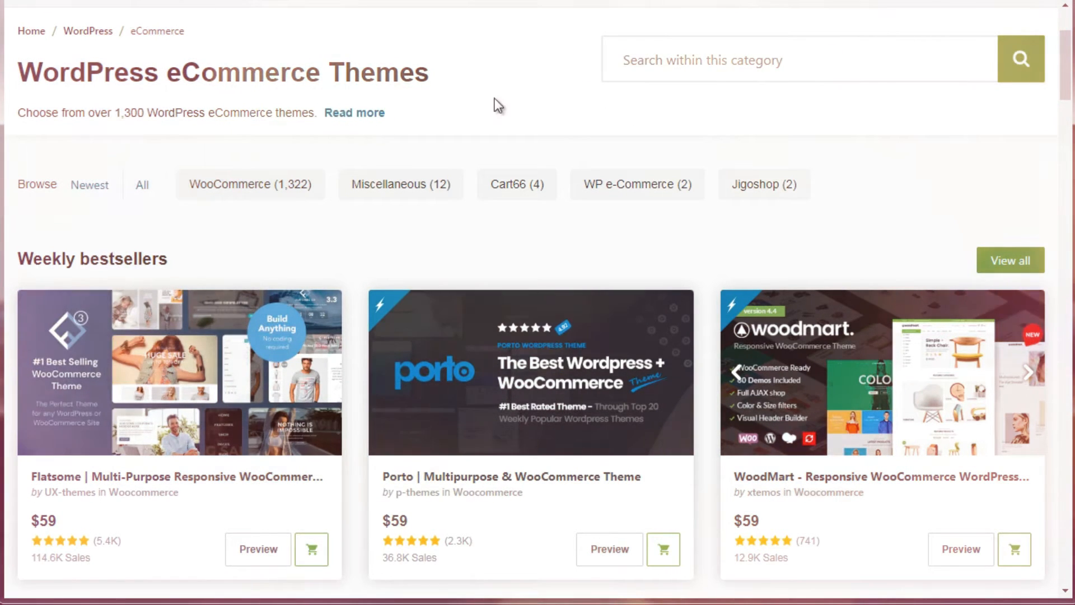
scroll(1068, 28, up, 3)
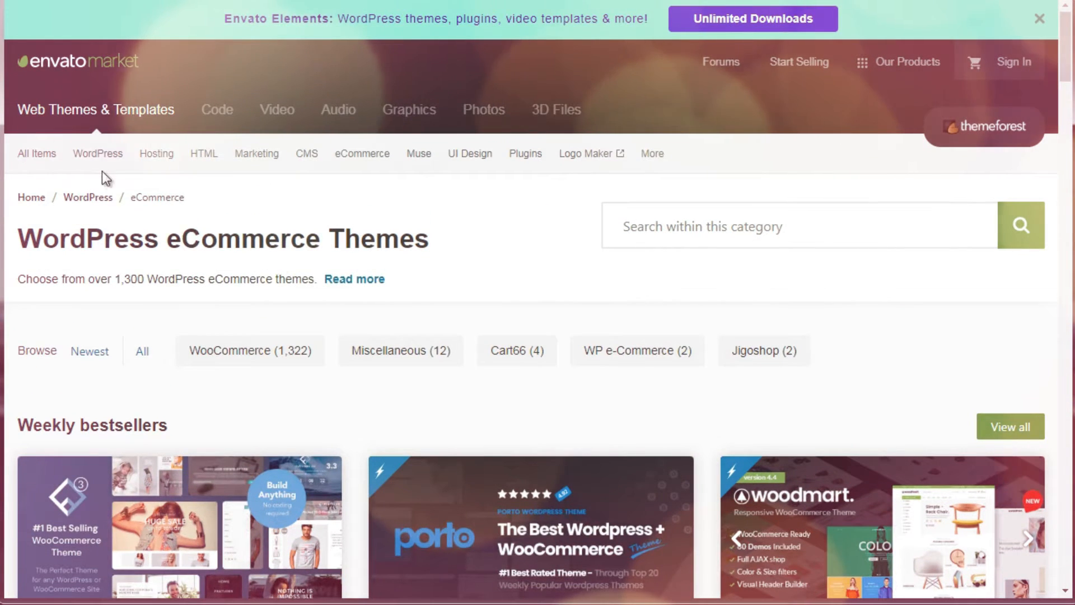
mouse_move(102, 162)
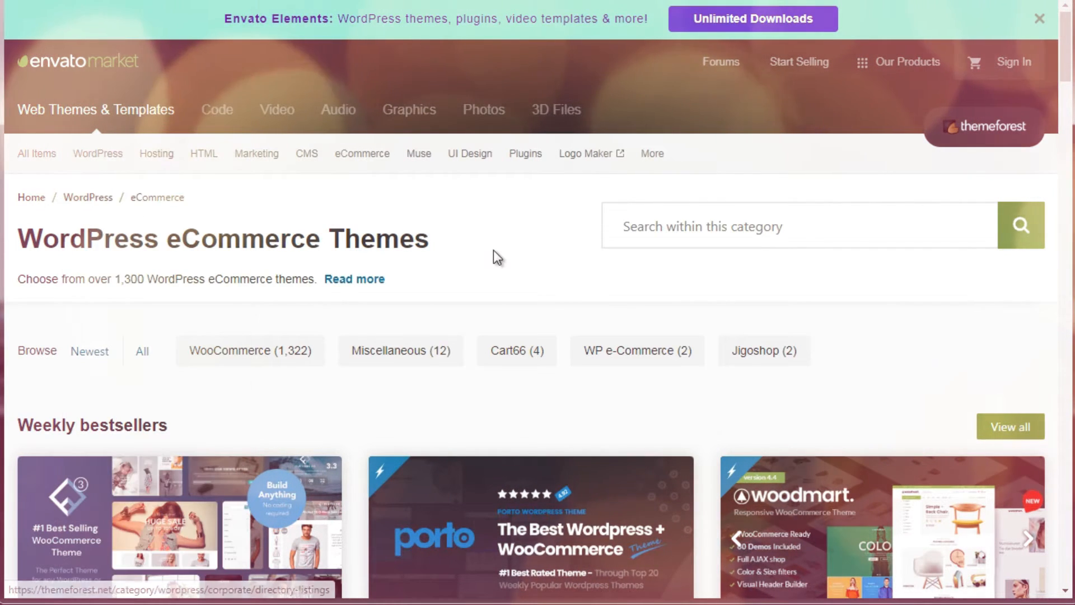
- Open the WoodMart theme's item page from the weekly bestsellers and accept the cookie notice
drag(1067, 71, 1067, 92)
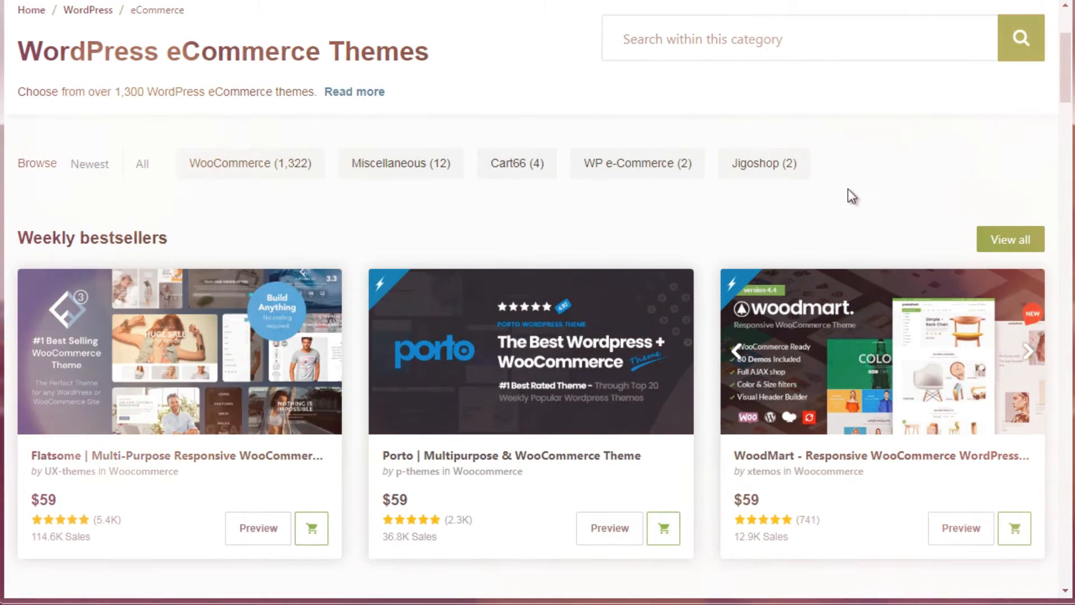
mouse_move(1070, 60)
mouse_down()
mouse_move(1070, 186)
mouse_move(1070, 81)
mouse_up()
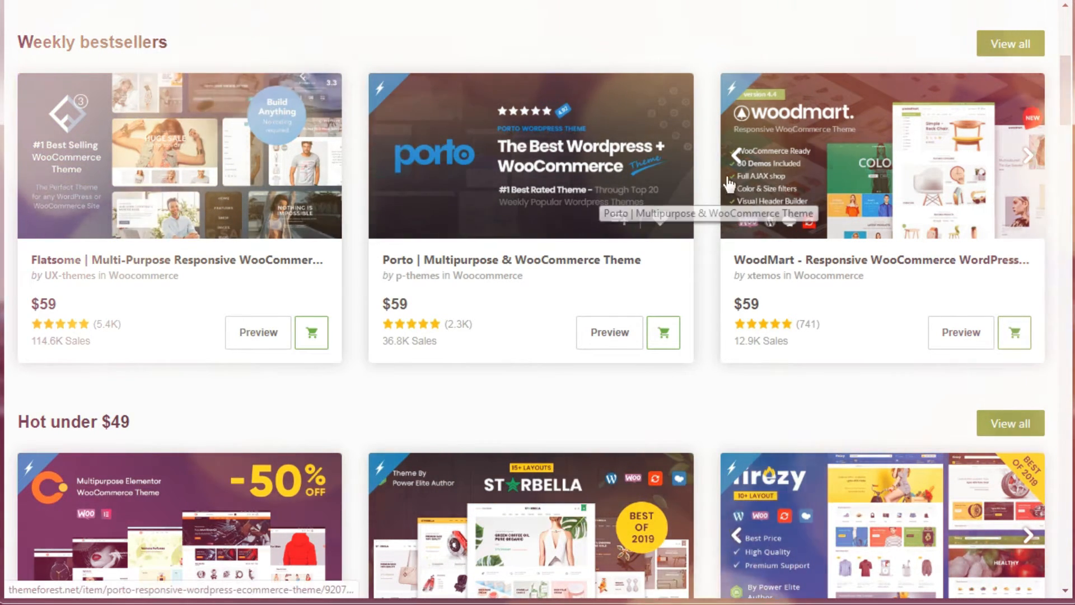
click(792, 172)
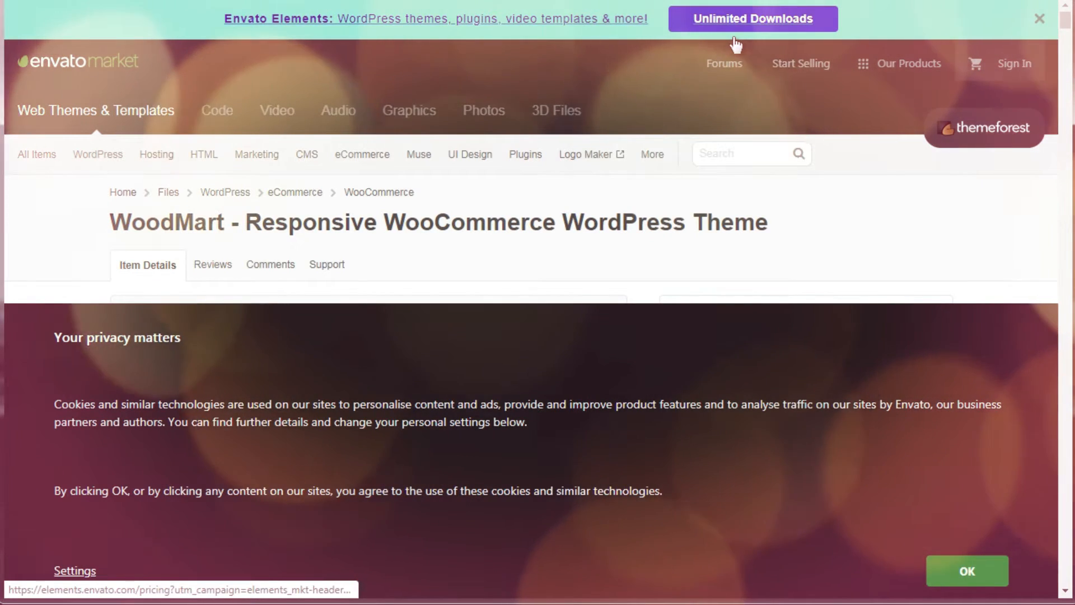
click(968, 571)
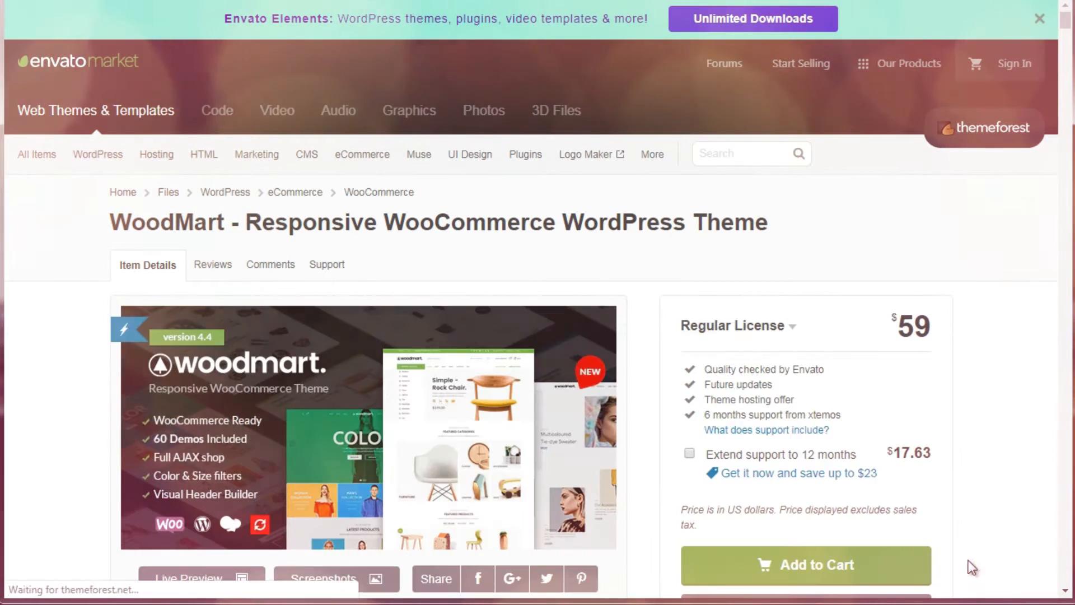
- Review WoodMart's license price, preview options and description, including the header layout builder feature
drag(1066, 25, 1066, 27)
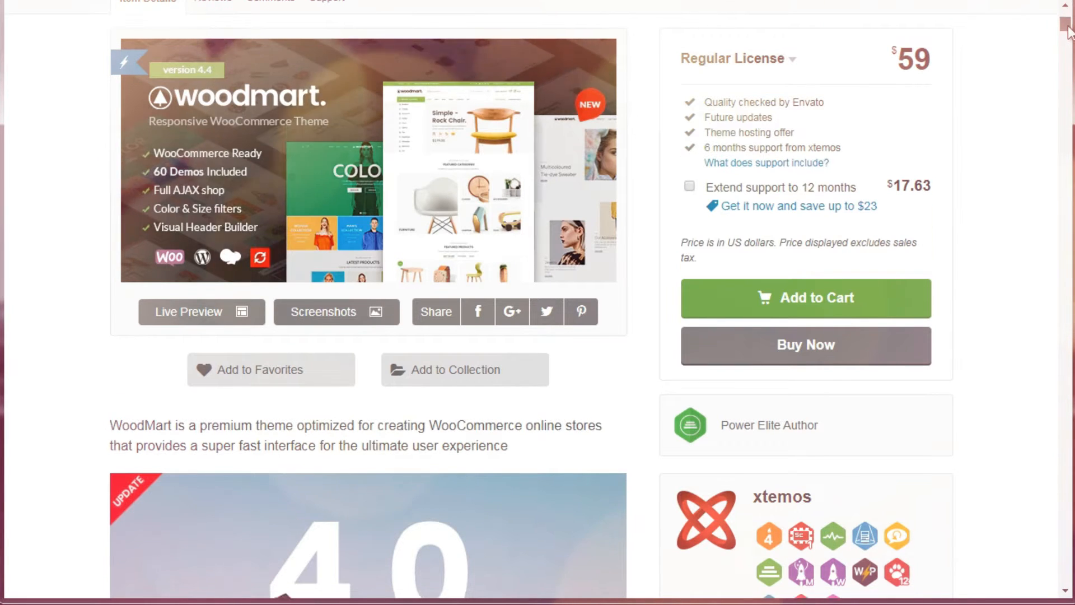
scroll(1069, 28, up, 1)
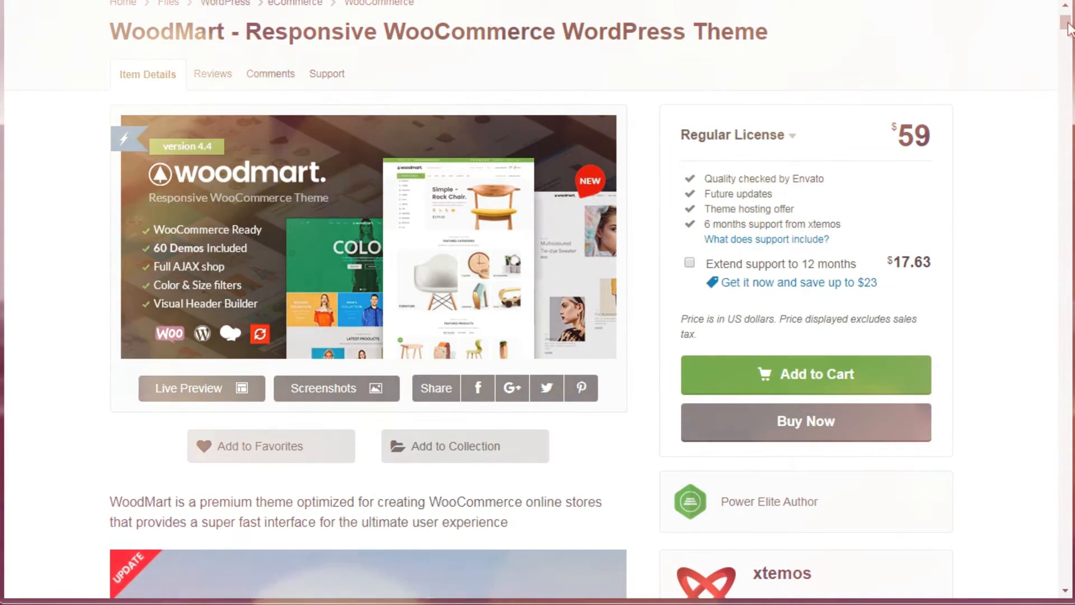
drag(1068, 22, 1065, 131)
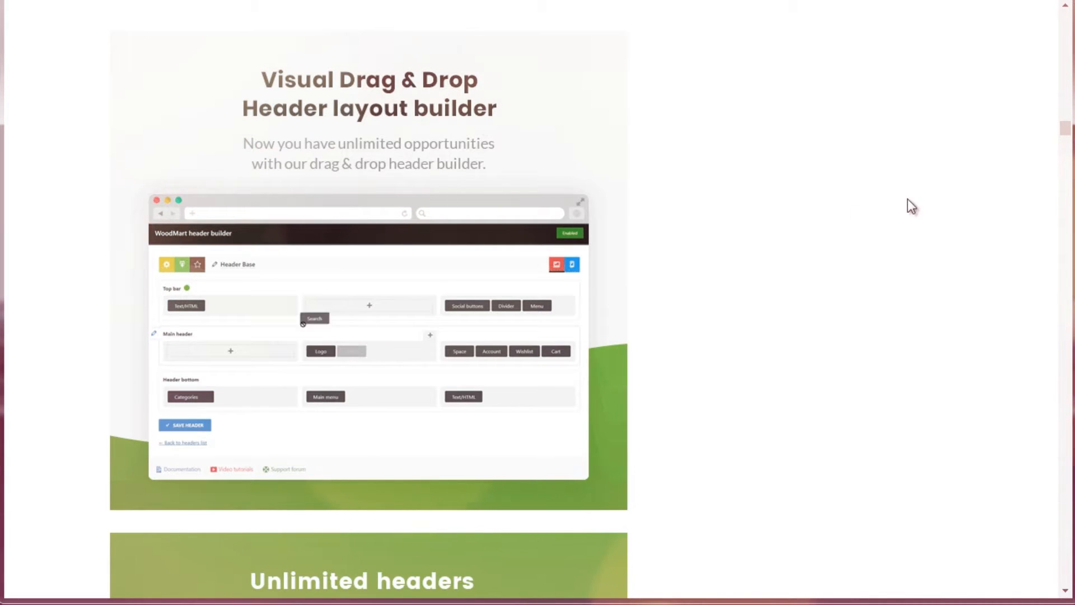
- Examine WoodMart's changelog and highlight the list of changes for update version 4.4.0
drag(1069, 131, 1058, 463)
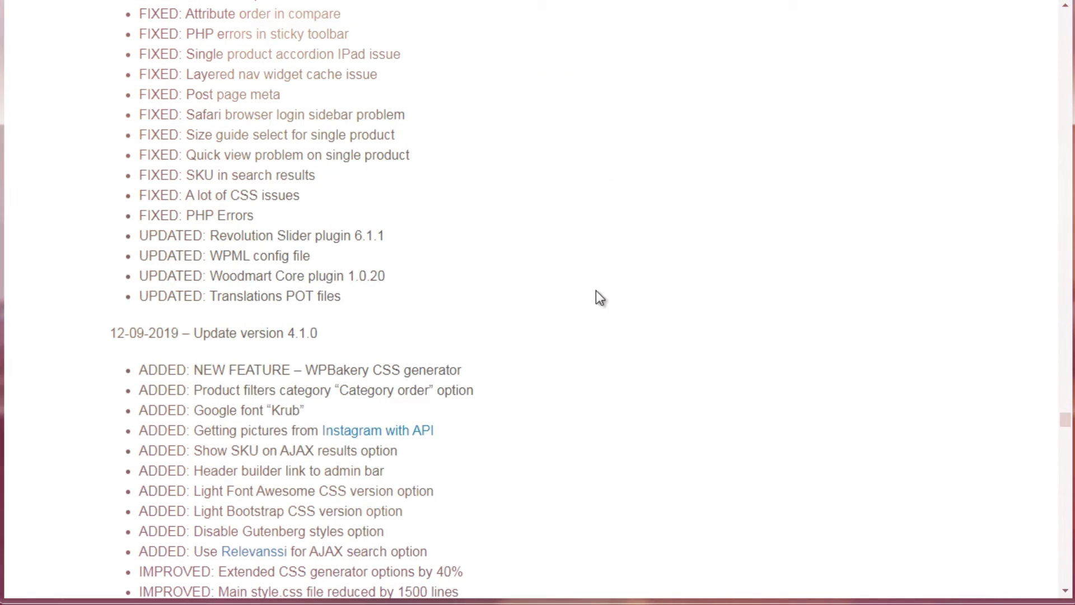
scroll(597, 291, up, 15)
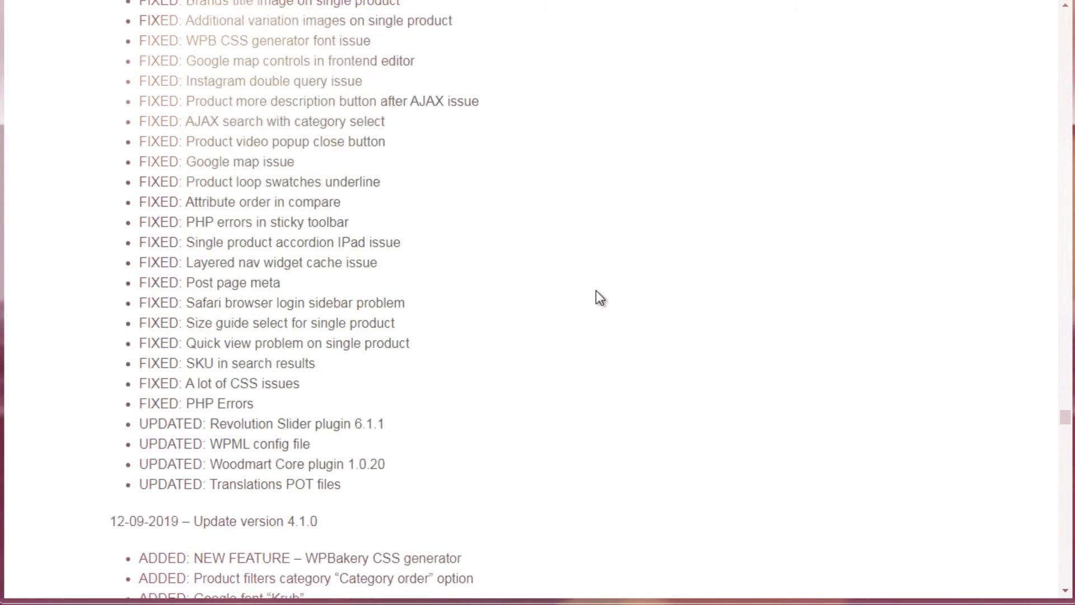
scroll(597, 291, up, 8)
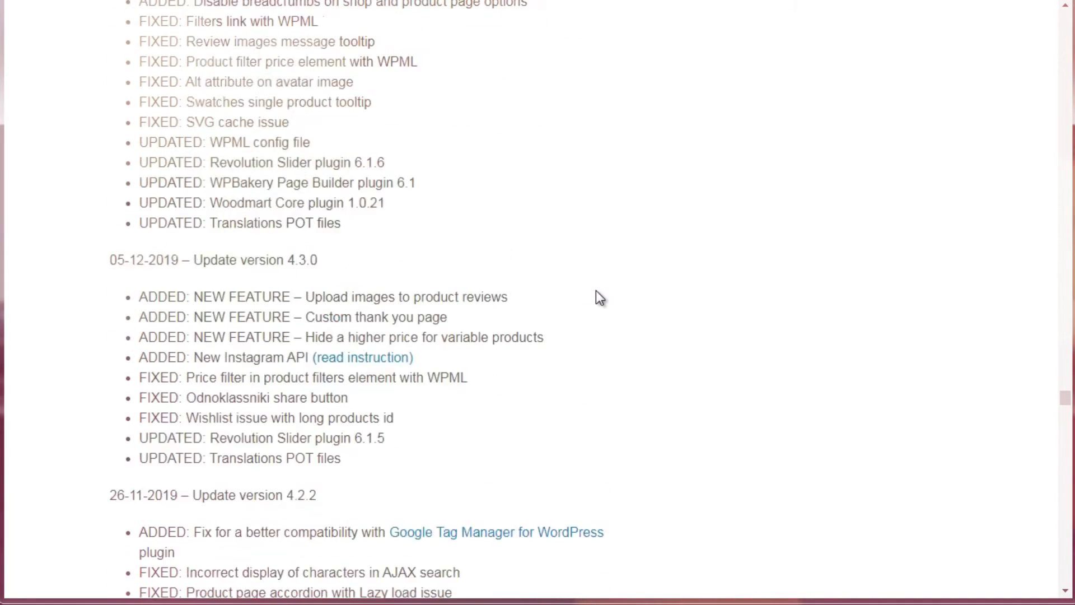
scroll(595, 290, up, 1)
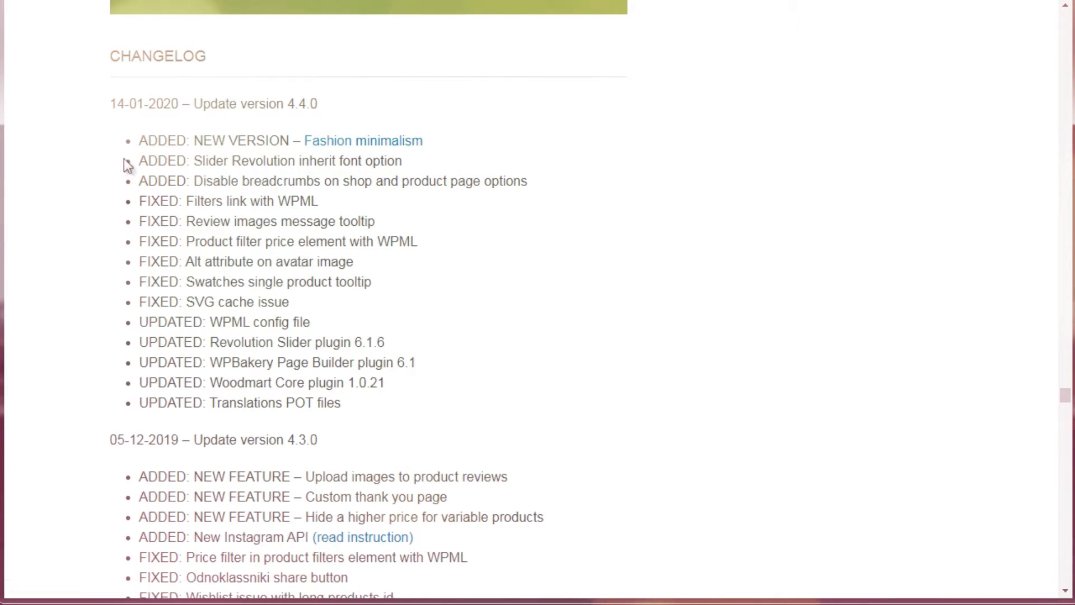
drag(141, 146, 372, 432)
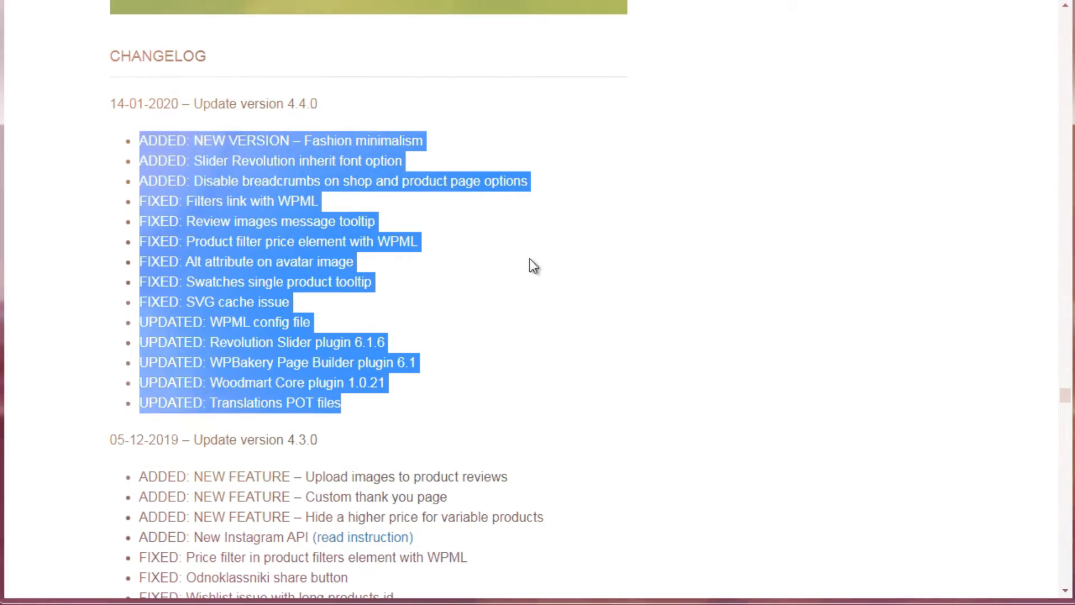
click(751, 243)
- Check WoodMart's item details, including WooCommerce and WordPress compatibility, last update, sales and rating
drag(1066, 402, 1069, 46)
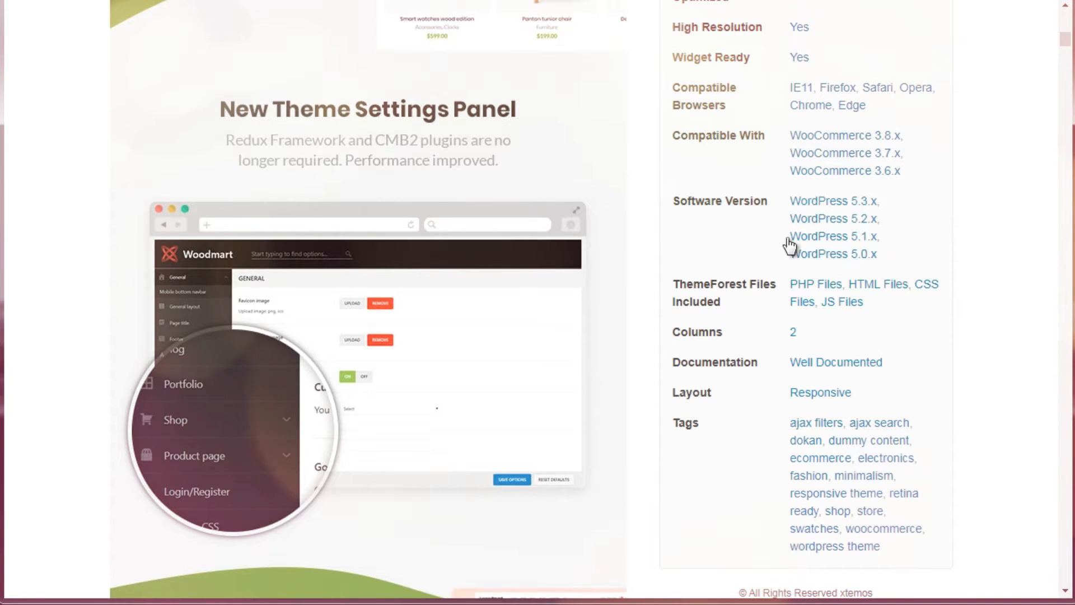
scroll(1066, 44, up, 4)
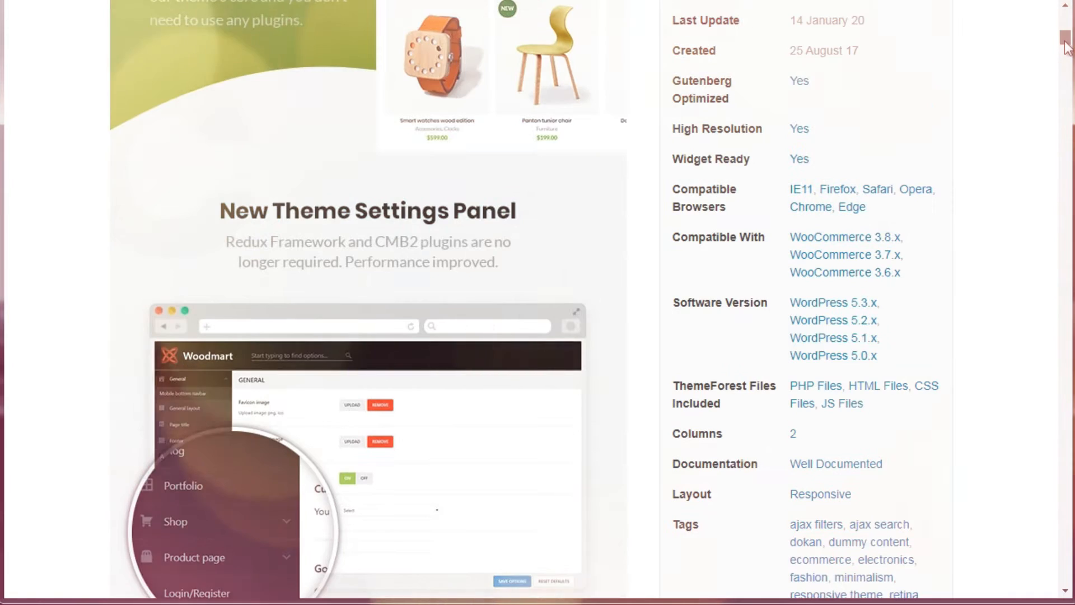
scroll(1066, 45, up, 4)
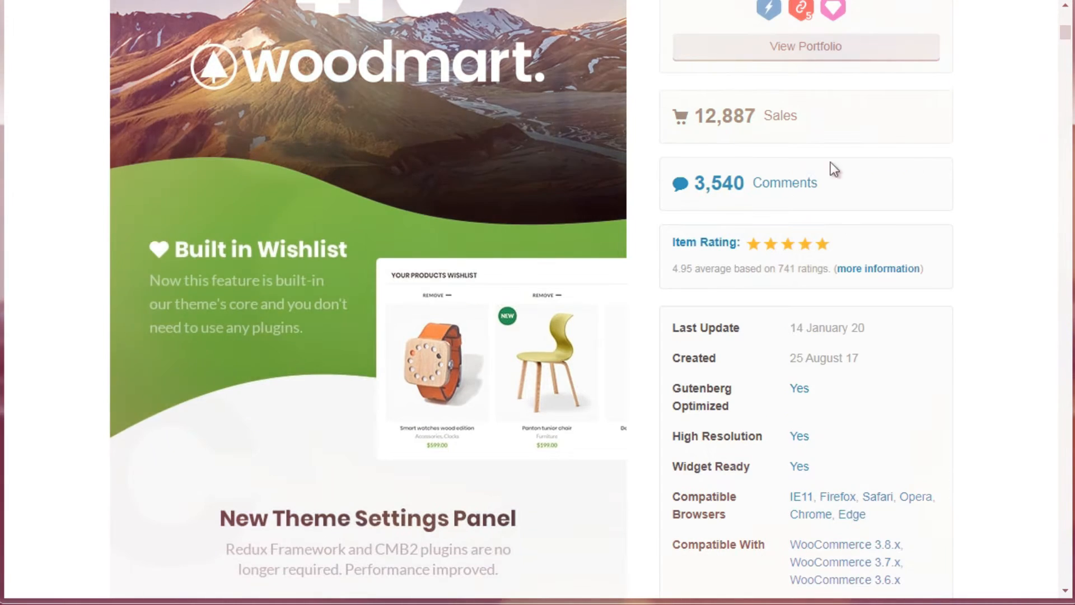
- Open WoodMart's comments in a new tab and read the buyers' questions and the author's replies
right_click(794, 192)
click(816, 199)
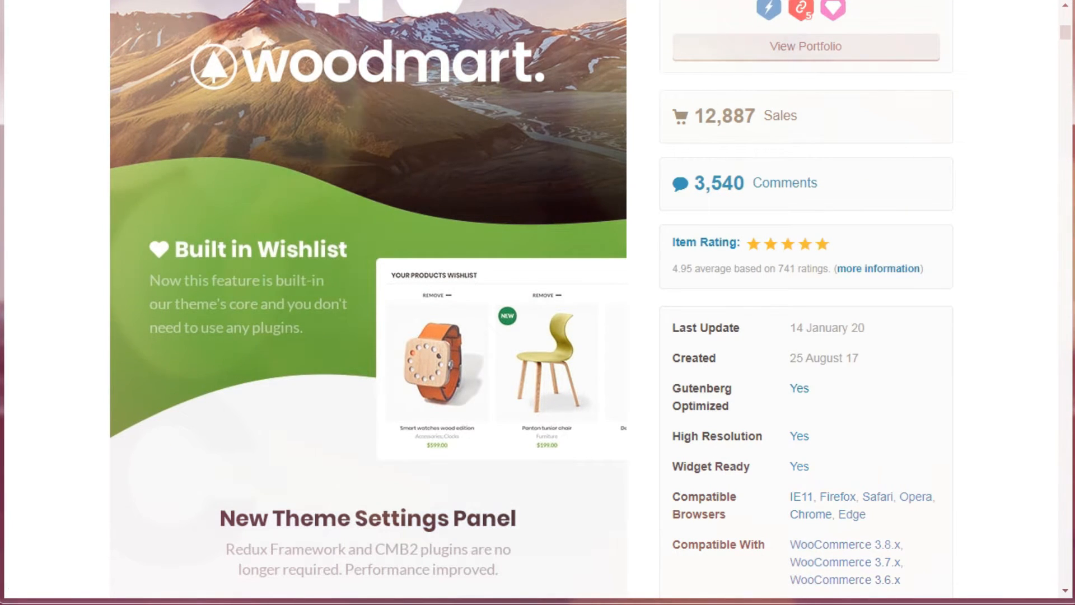
key(ctrl+Tab)
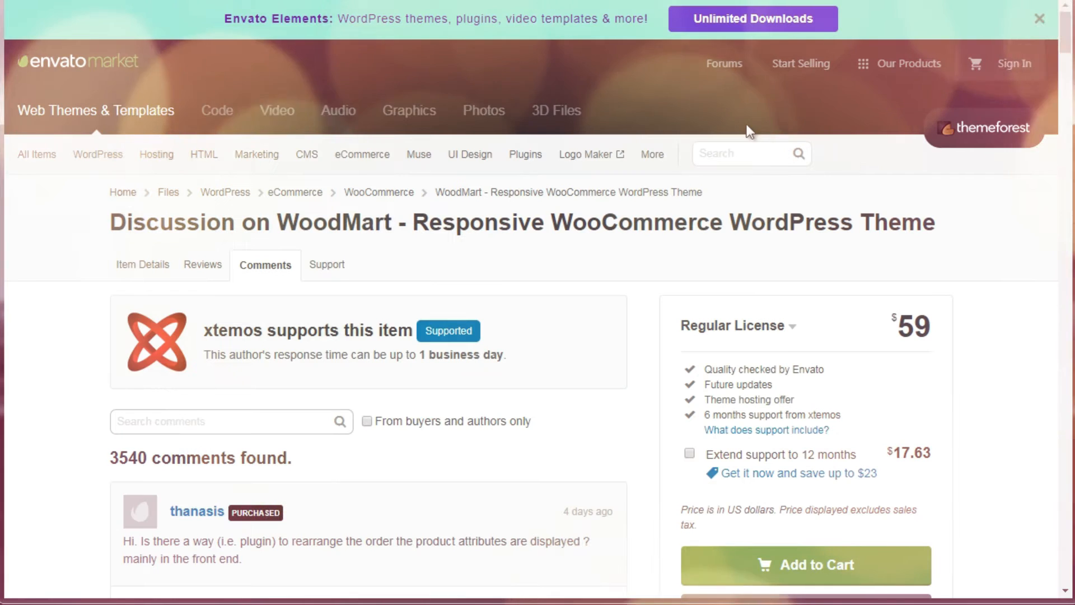
scroll(1069, 50, down, 2)
drag(1069, 50, 1069, 70)
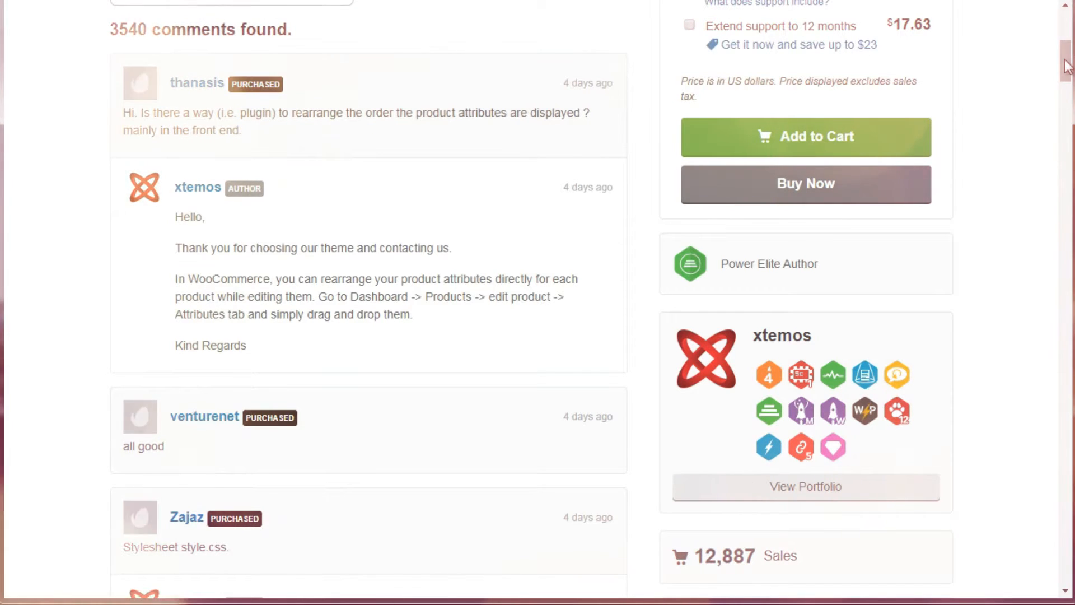
drag(1066, 66, 1067, 105)
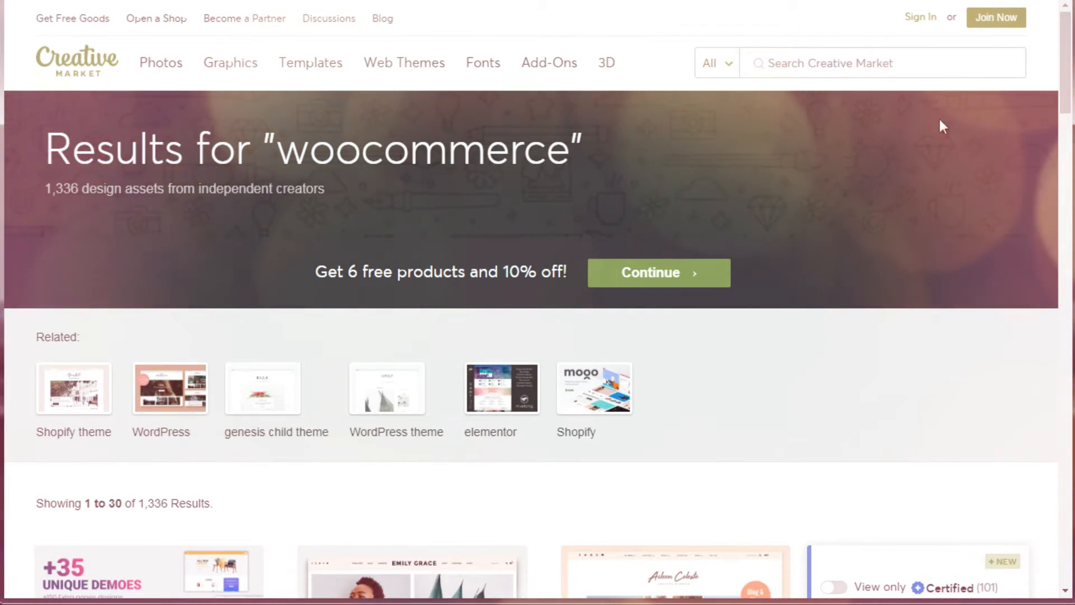
- Look over the related categories above Creative Market's search results for "woocommerce"
scroll(800, 107, down, 2)
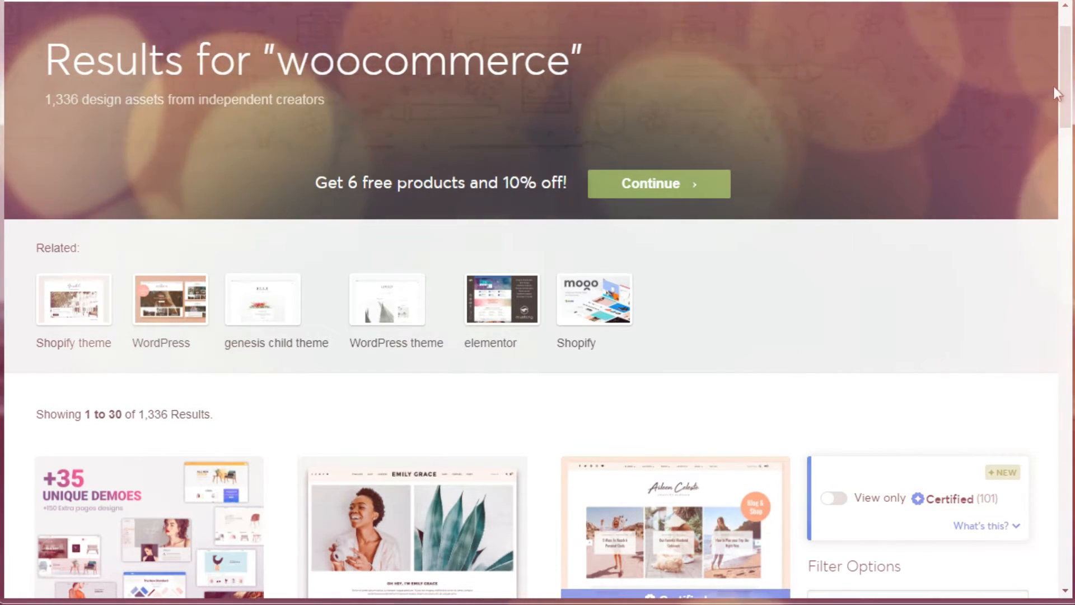
scroll(1067, 59, up, 2)
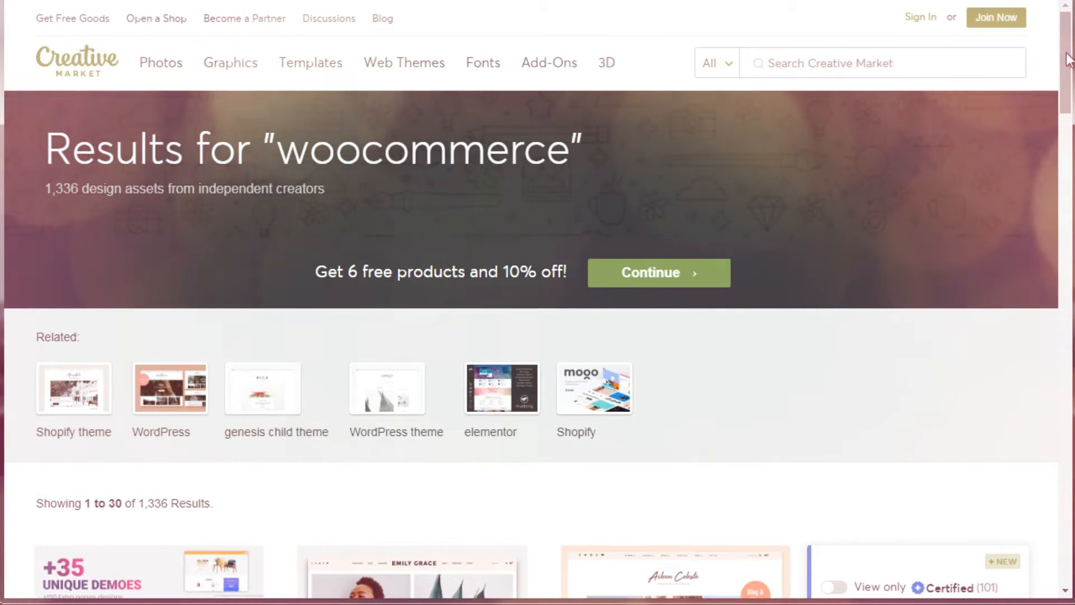
scroll(1067, 58, down, 2)
scroll(1066, 53, up, 2)
scroll(1066, 53, up, 1)
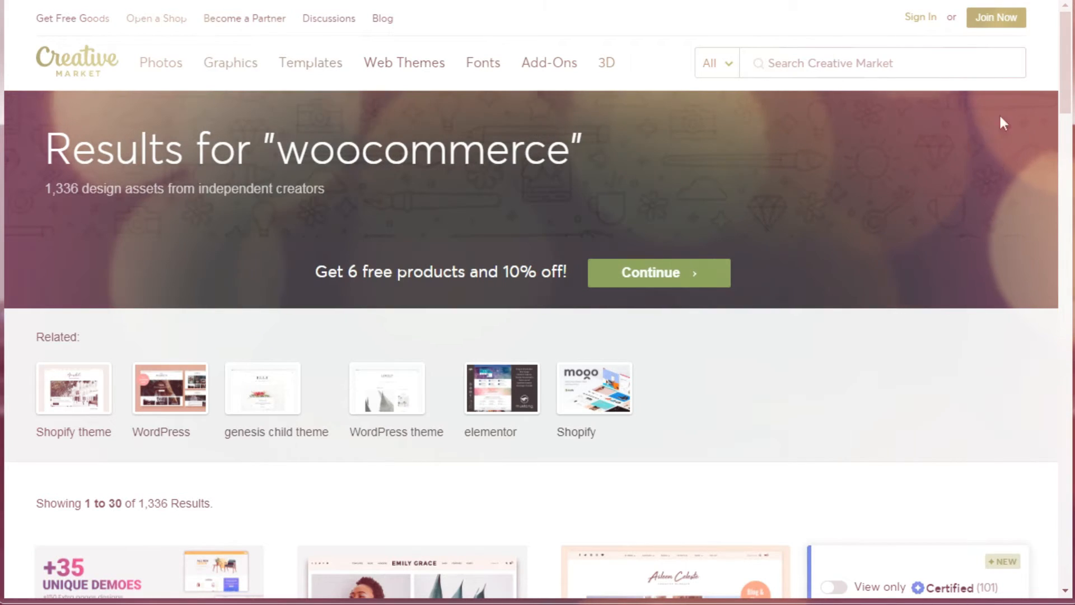
scroll(1069, 135, down, 5)
drag(1068, 134, 1065, 73)
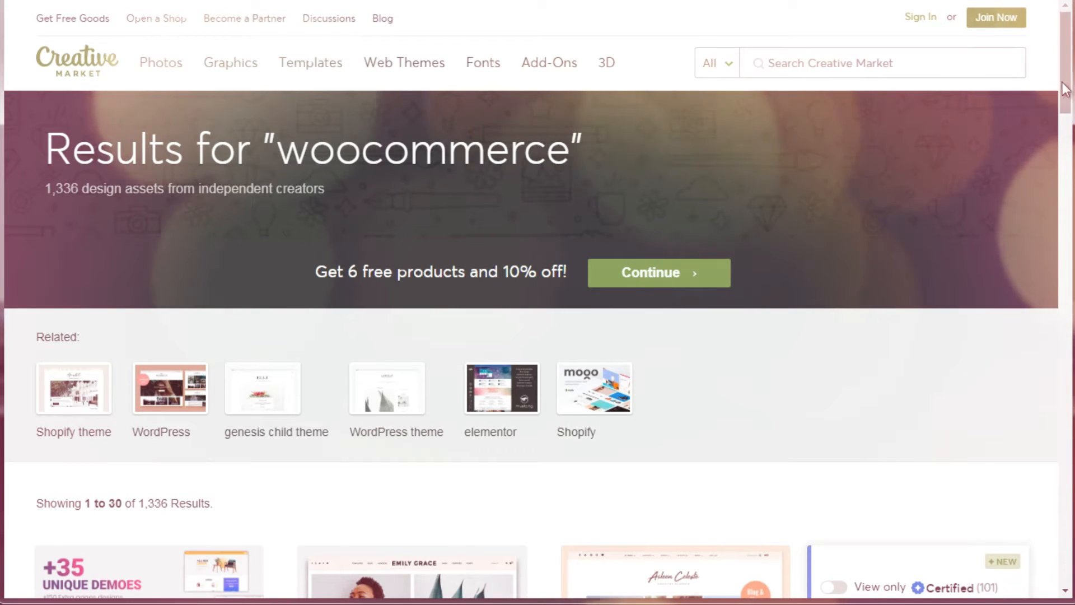
- Browse the WooCommerce themes listed on Creative Market, with their prices, certified labels and filter options
drag(1069, 90, 1067, 168)
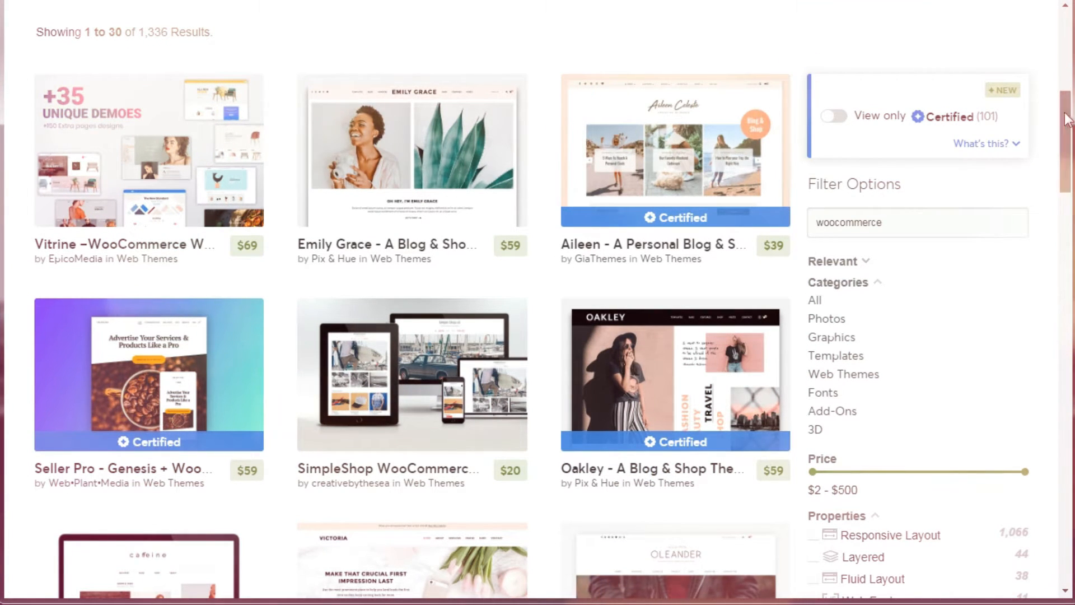
drag(1066, 119, 1069, 221)
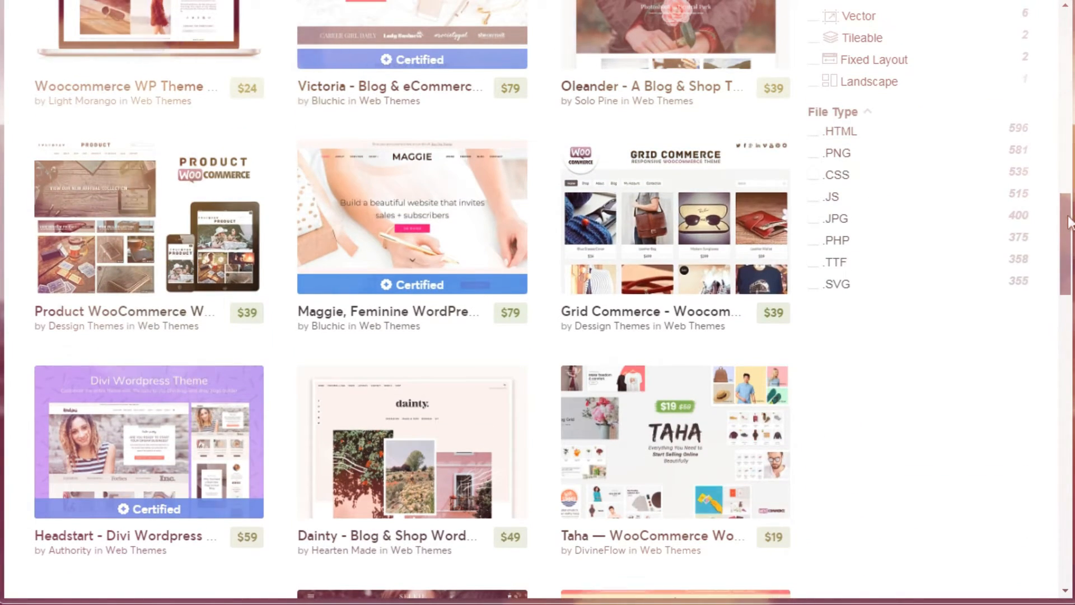
scroll(908, 89, up, 8)
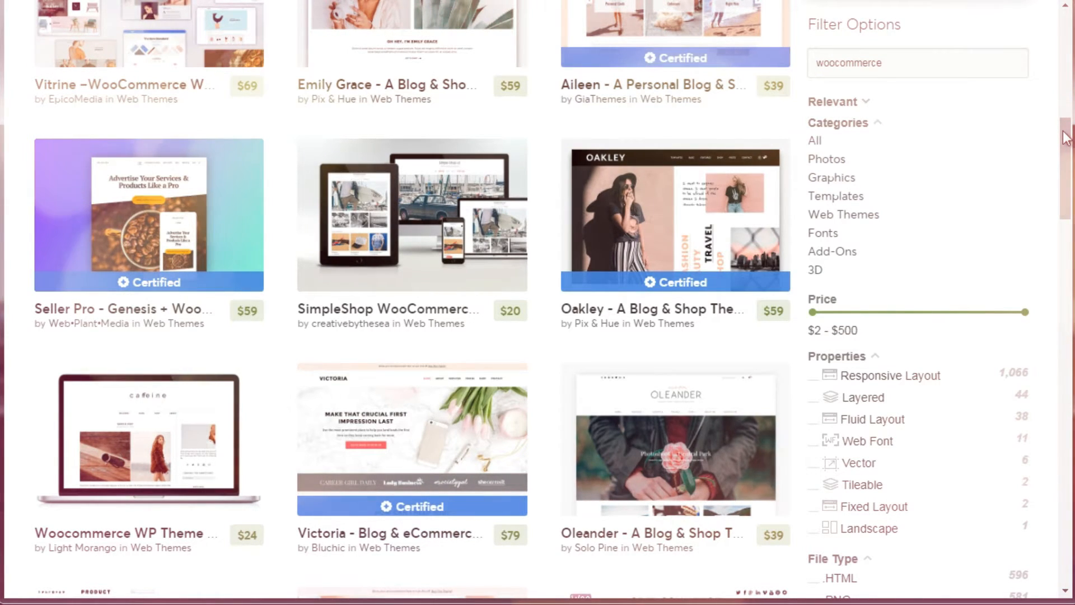
scroll(1065, 134, up, 1)
scroll(1067, 137, up, 2)
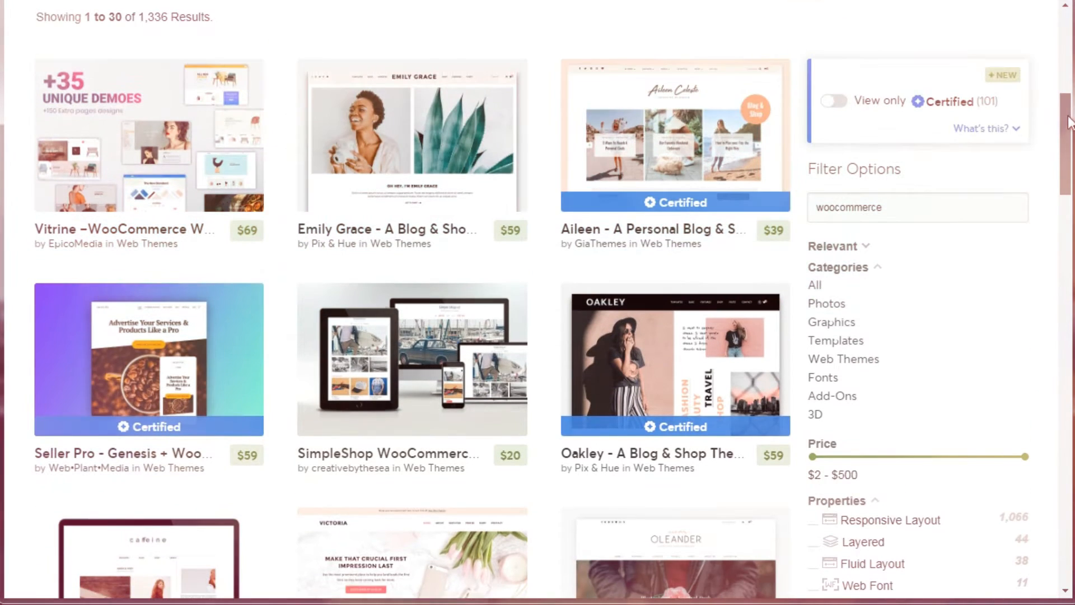
scroll(1068, 126, down, 1)
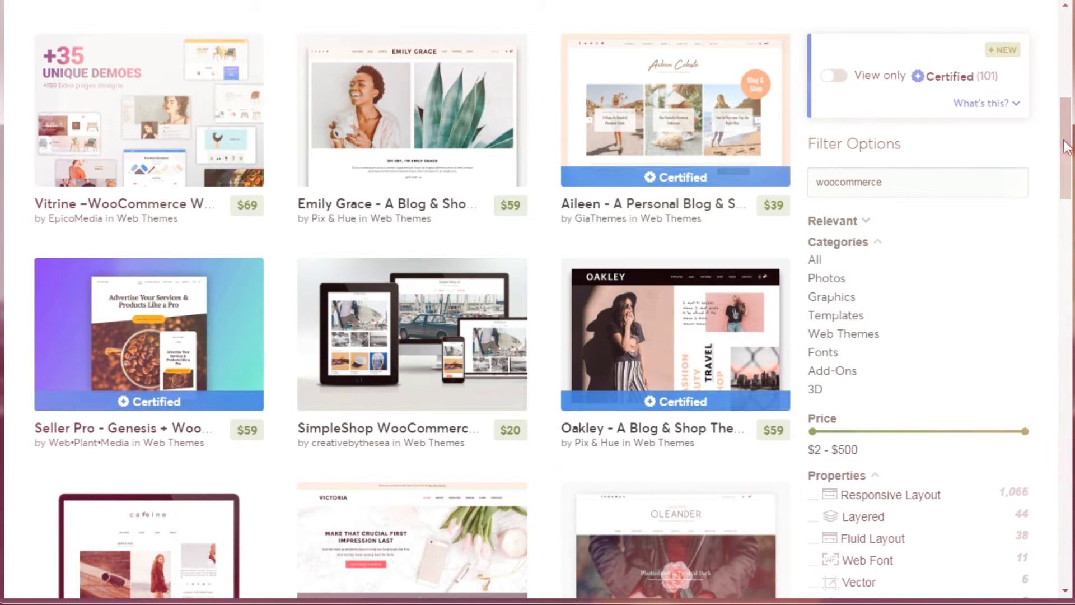
drag(1066, 147, 1068, 150)
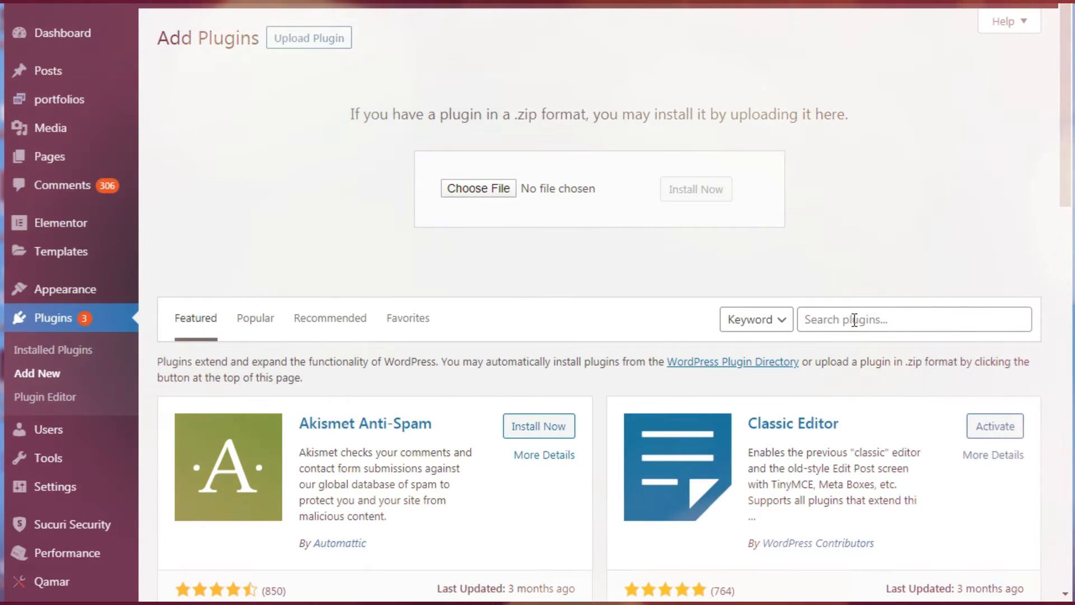
- In WordPress's Add Plugins page, search for "woocommerce", then install and activate the WooCommerce plugin by Automattic
click(854, 321)
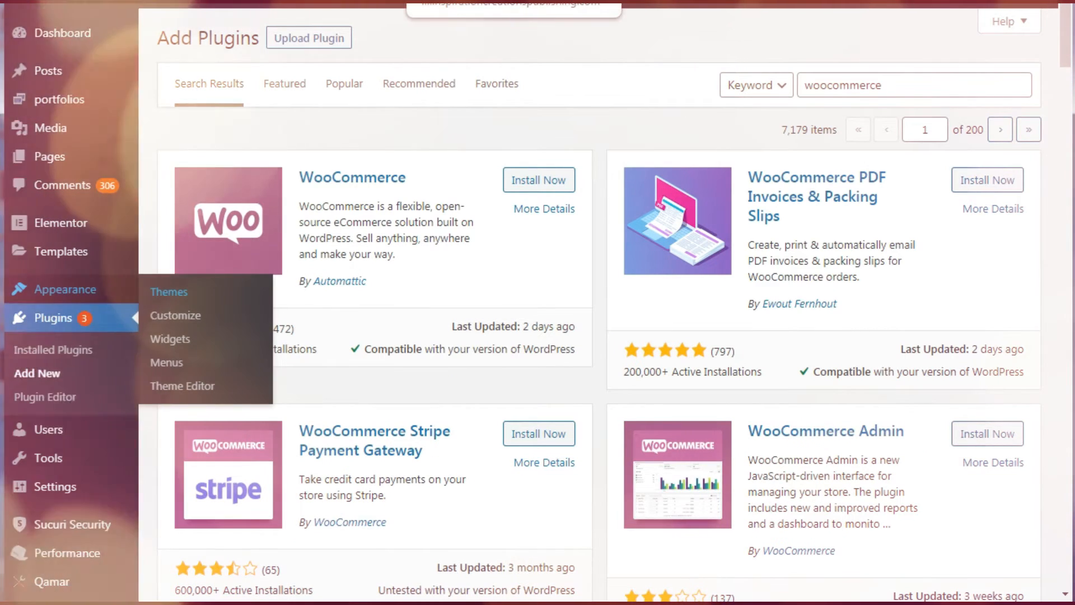
click(889, 87)
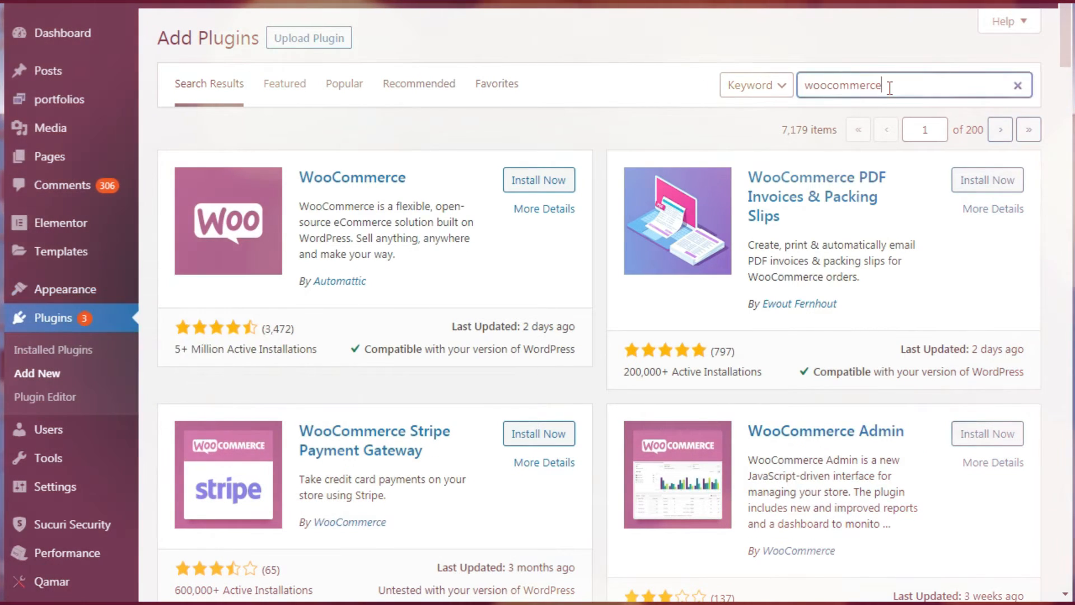
click(419, 138)
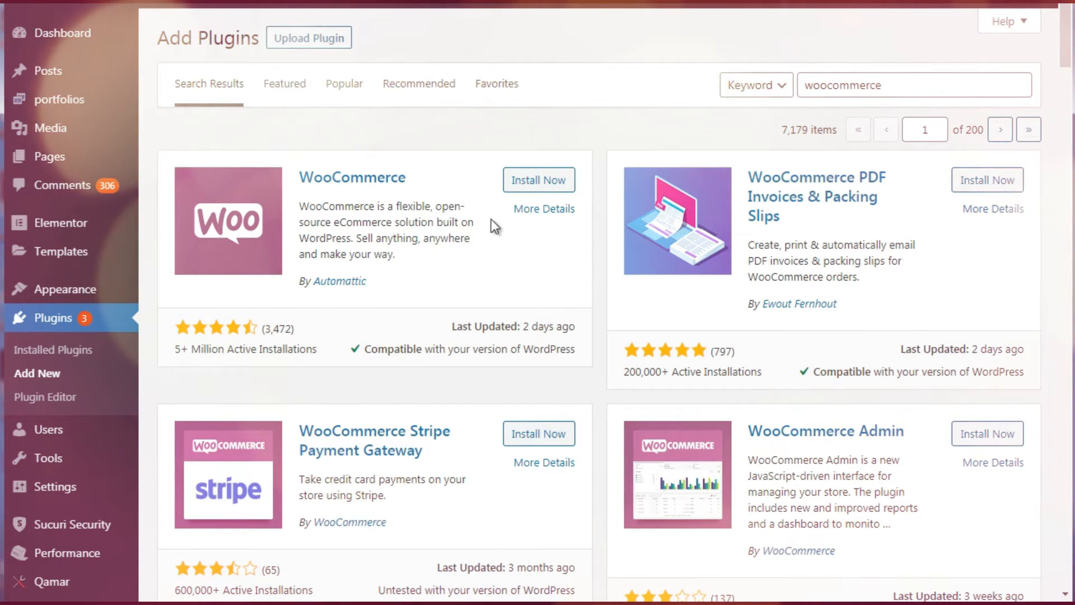
click(540, 180)
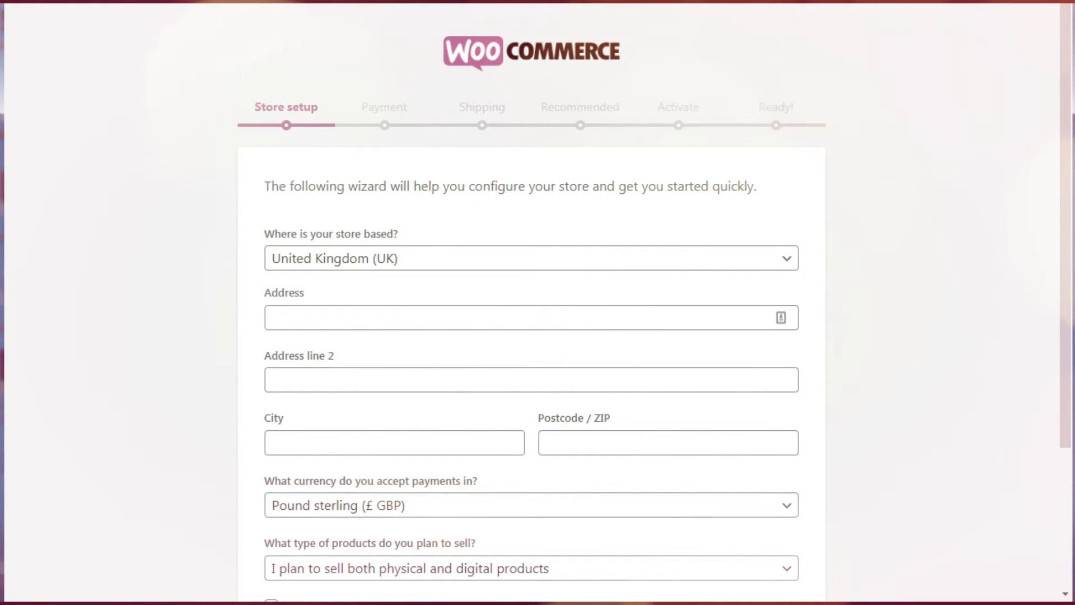
- Set the store's base country to United States (US) and proceed from Store setup to the payment stage
scroll(1072, 107, down, 1)
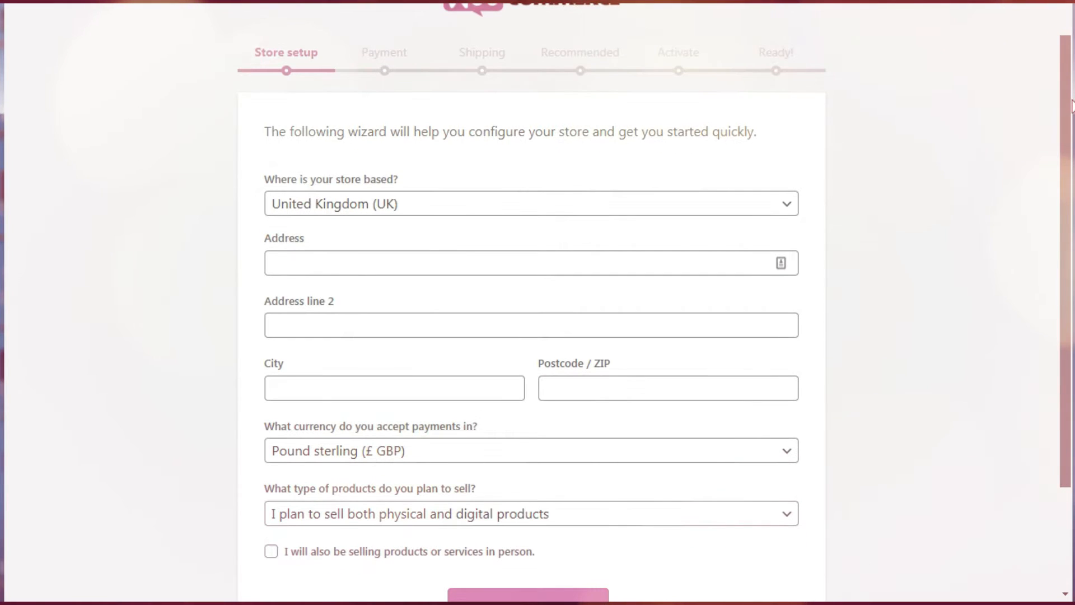
scroll(1072, 106, down, 1)
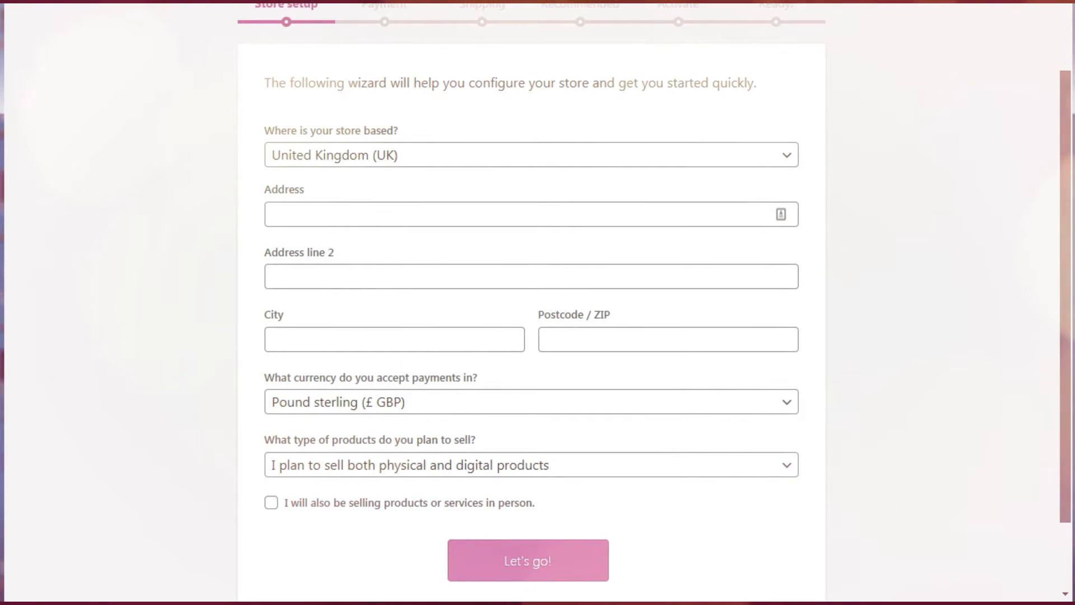
scroll(1072, 107, up, 1)
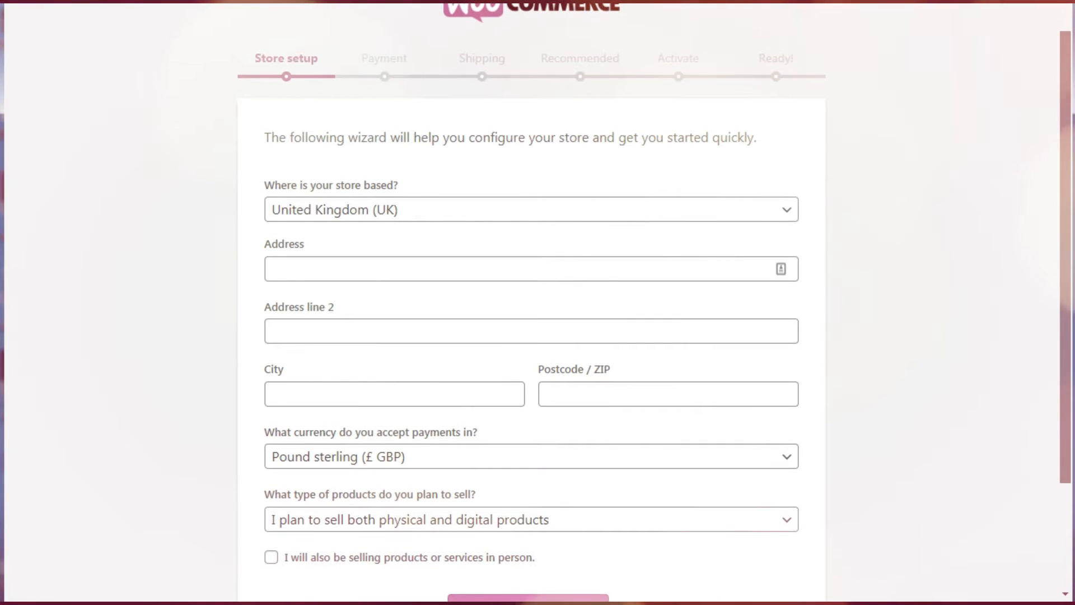
scroll(531, 302, down, 2)
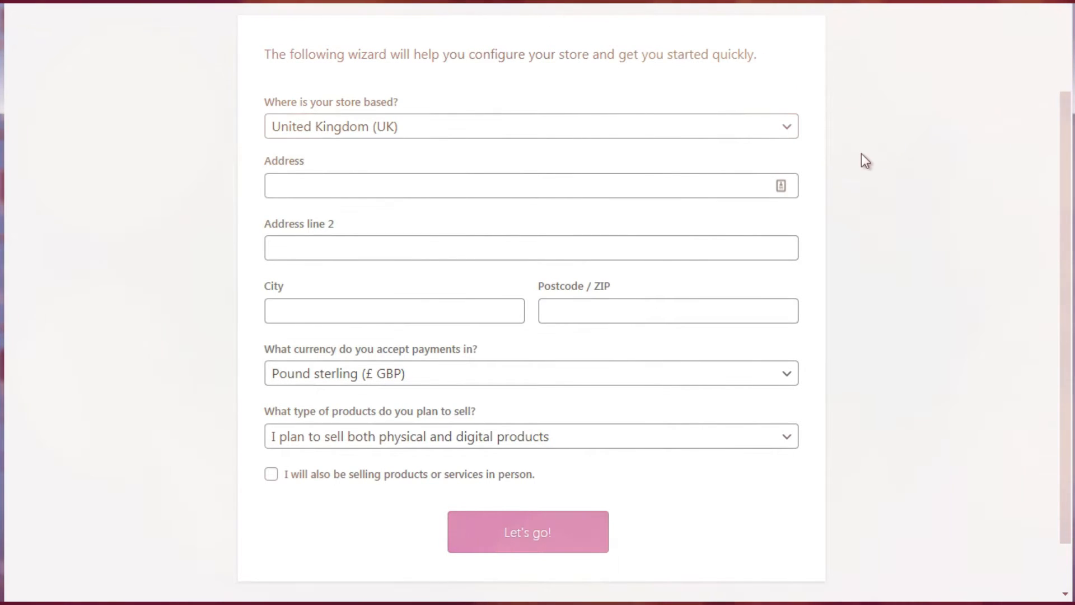
click(345, 120)
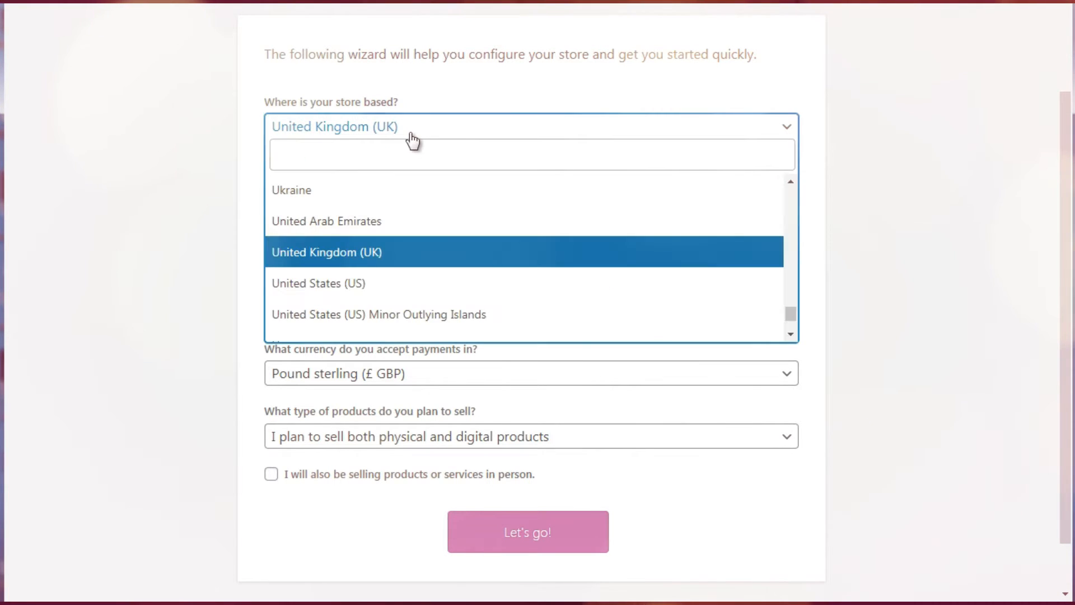
click(324, 284)
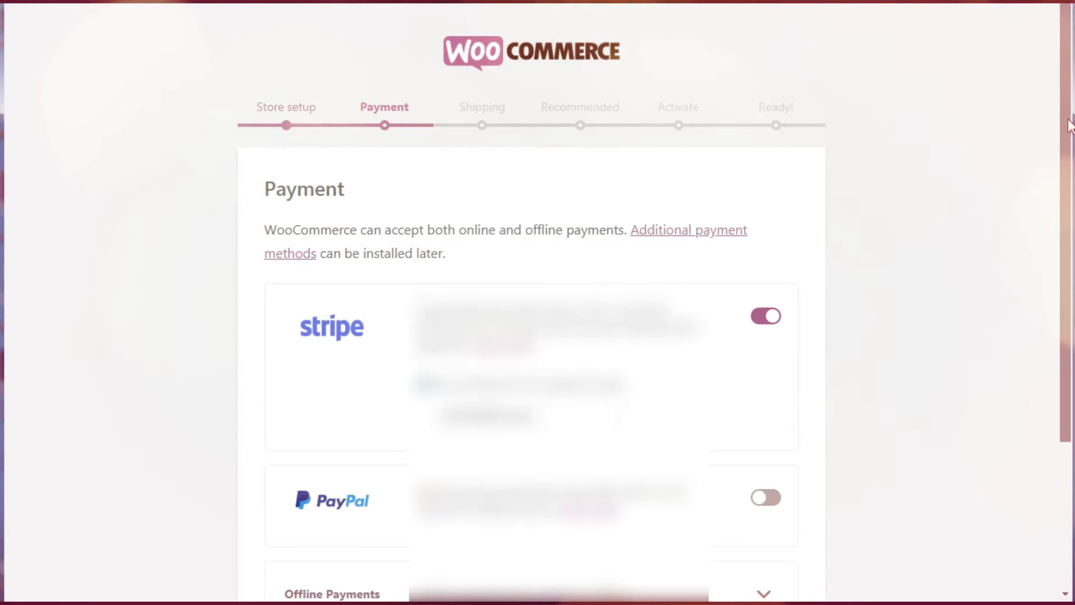
- Review the payment options, turn off Stripe, leave PayPal disabled and continue to the shipping stage
scroll(1069, 125, down, 1)
scroll(1069, 125, down, 1)
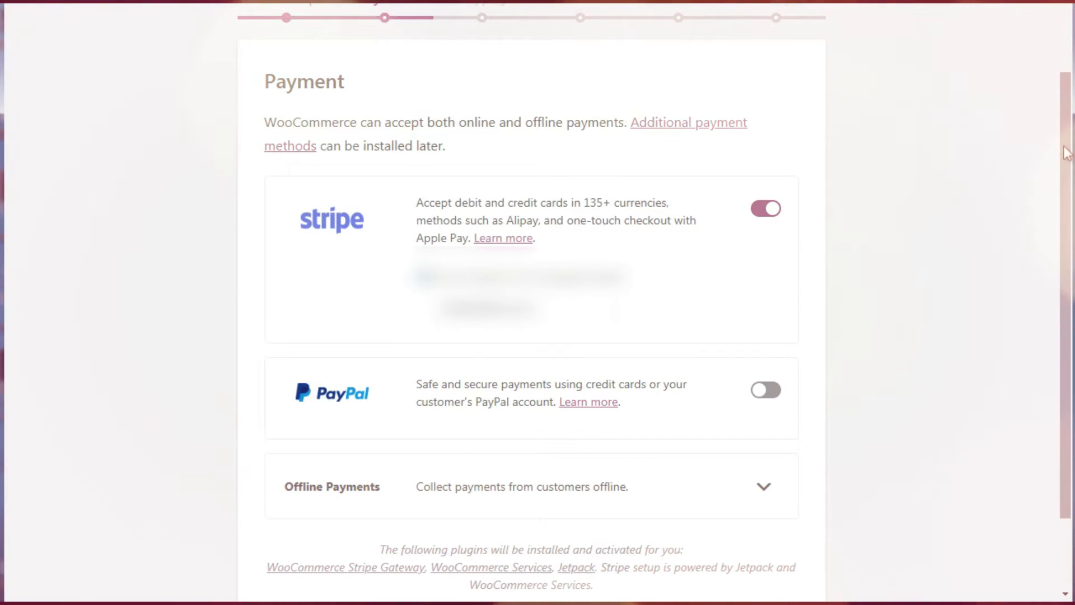
scroll(1061, 160, down, 2)
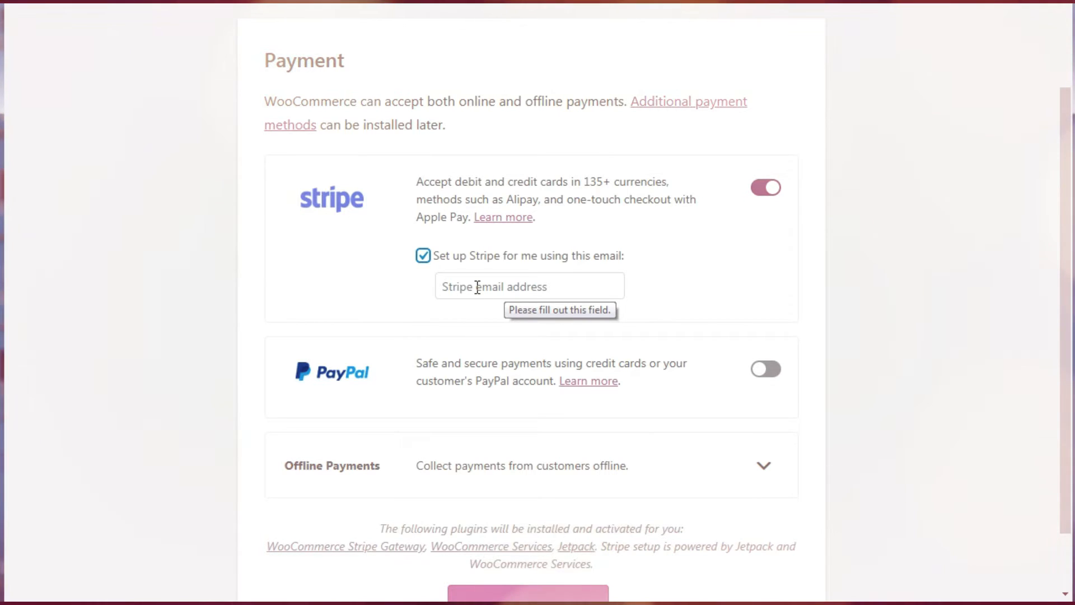
click(768, 189)
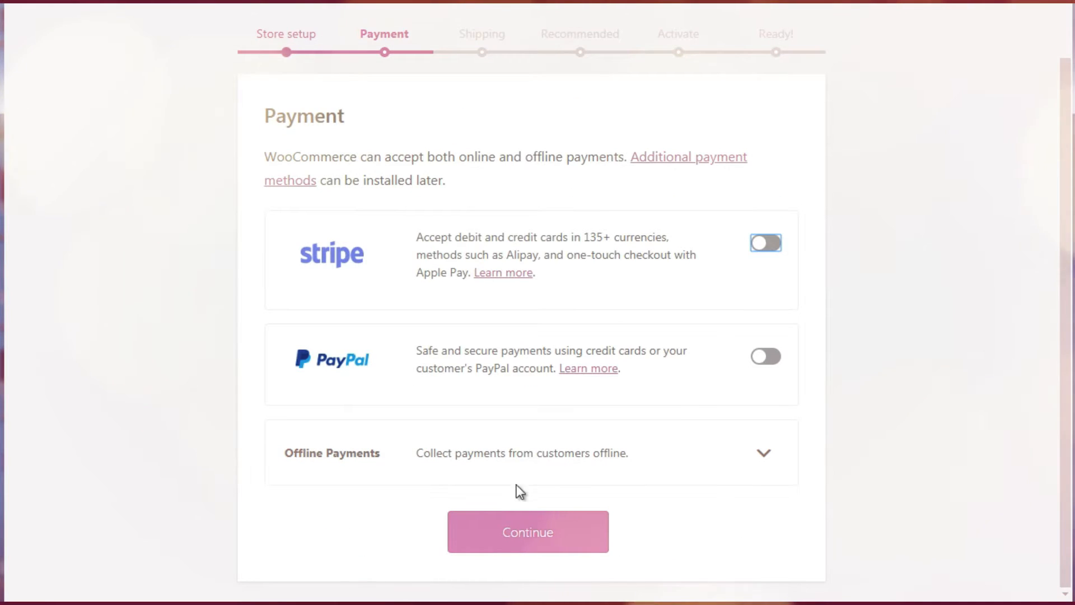
click(532, 542)
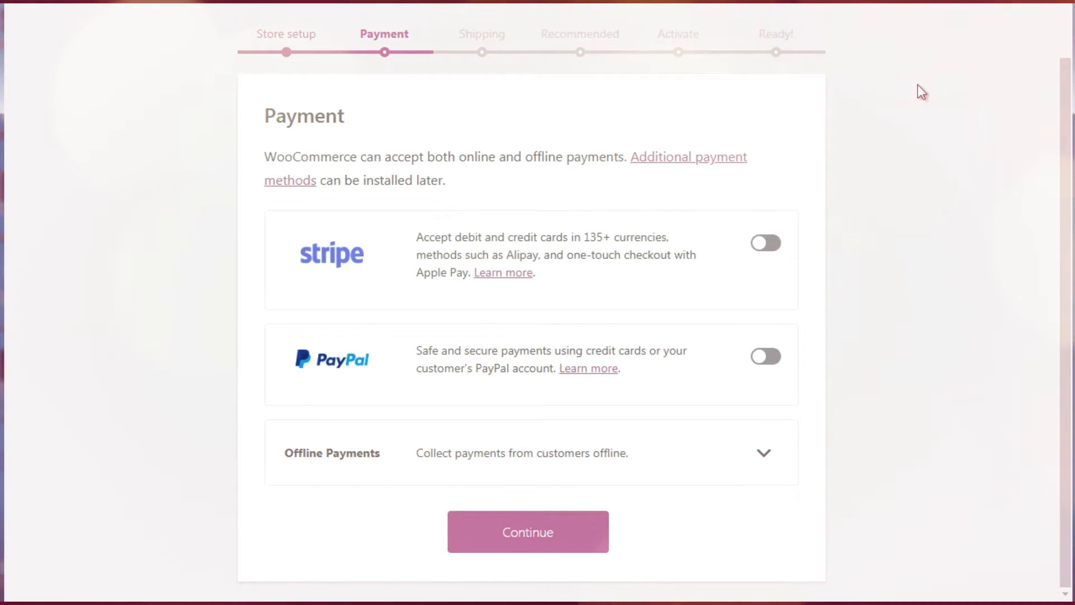
click(538, 532)
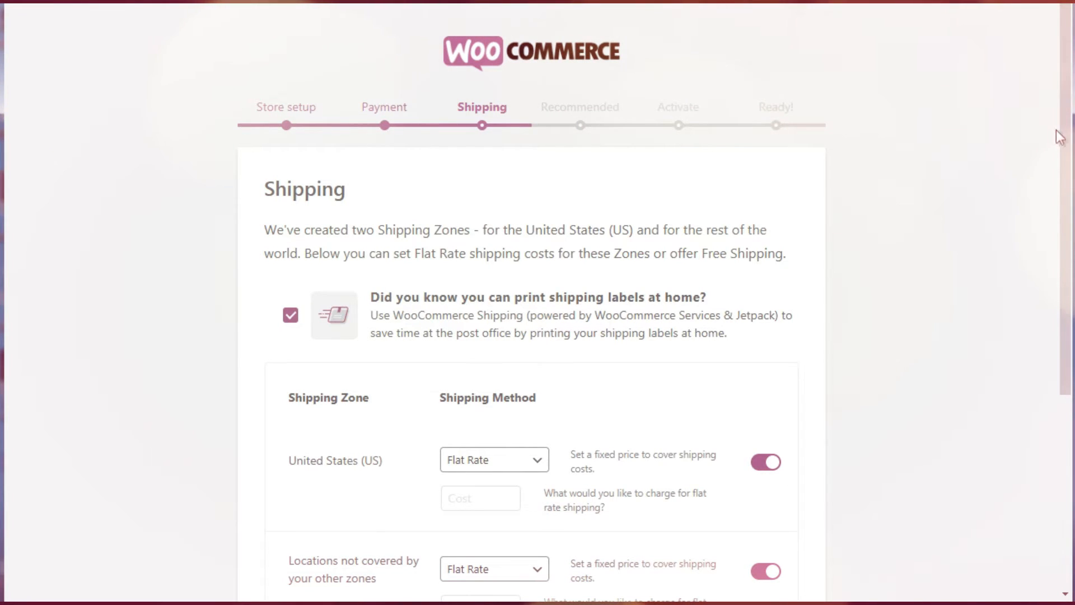
- Set the flat rate shipping cost to 0 for both the United States (US) and the locations not covered by other zones, then continue
drag(1060, 137, 1057, 278)
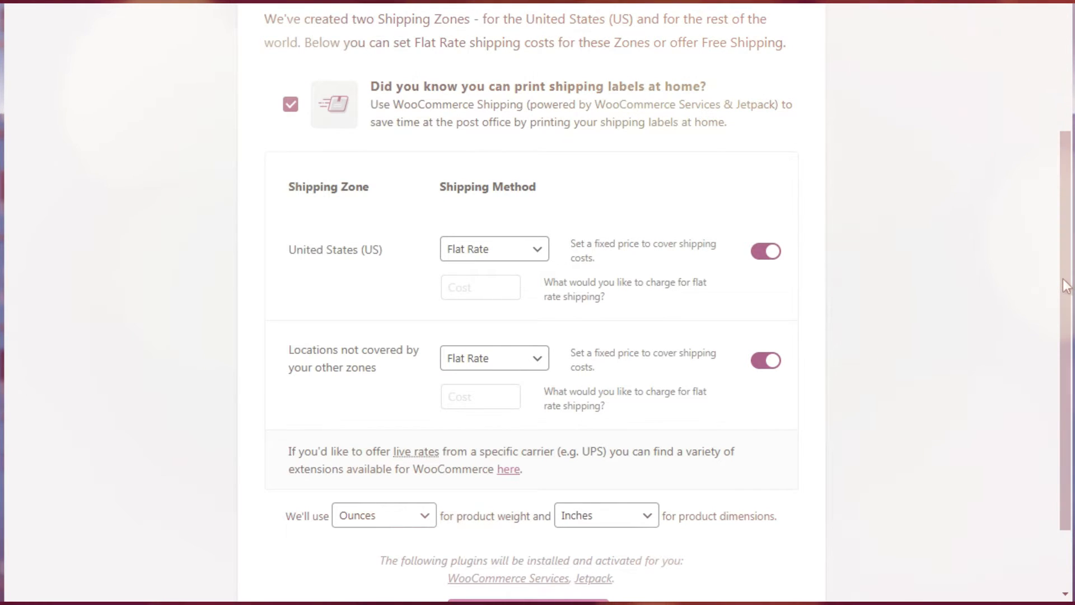
scroll(1062, 279, up, 1)
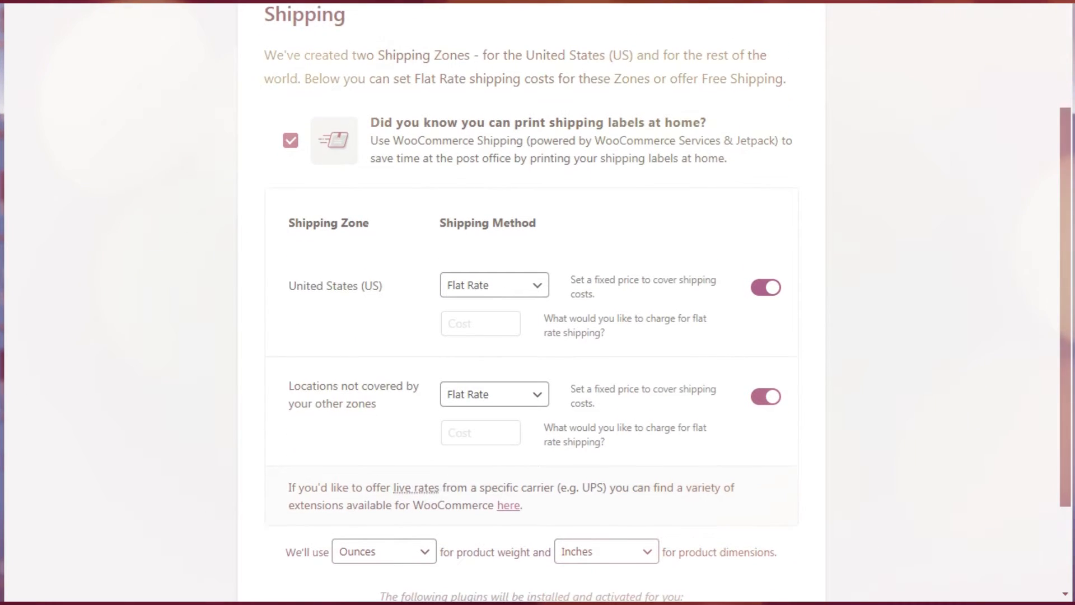
scroll(530, 302, down, 2)
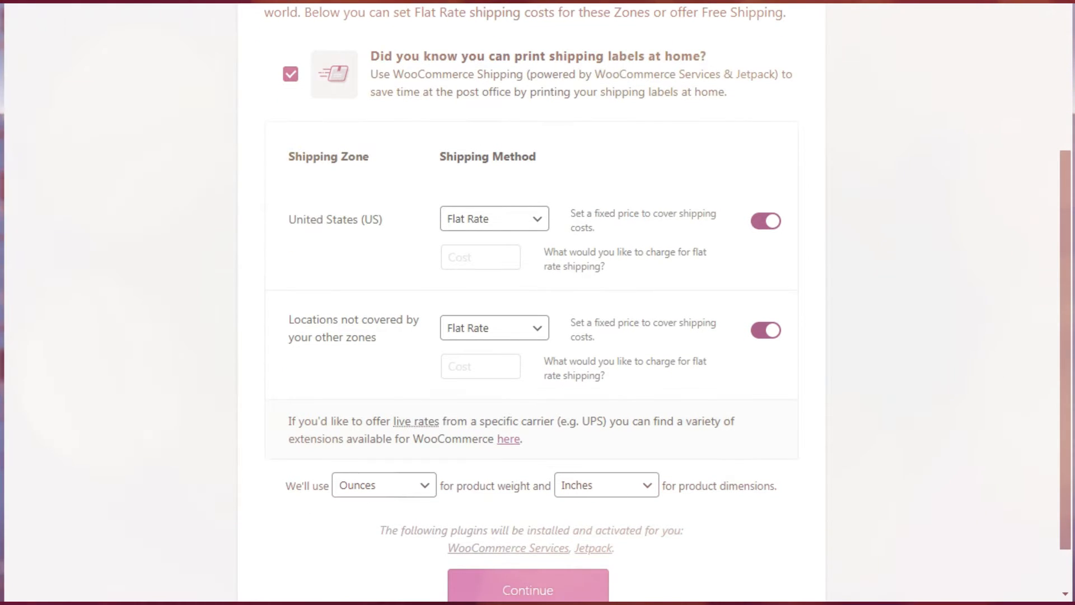
scroll(1044, 281, up, 1)
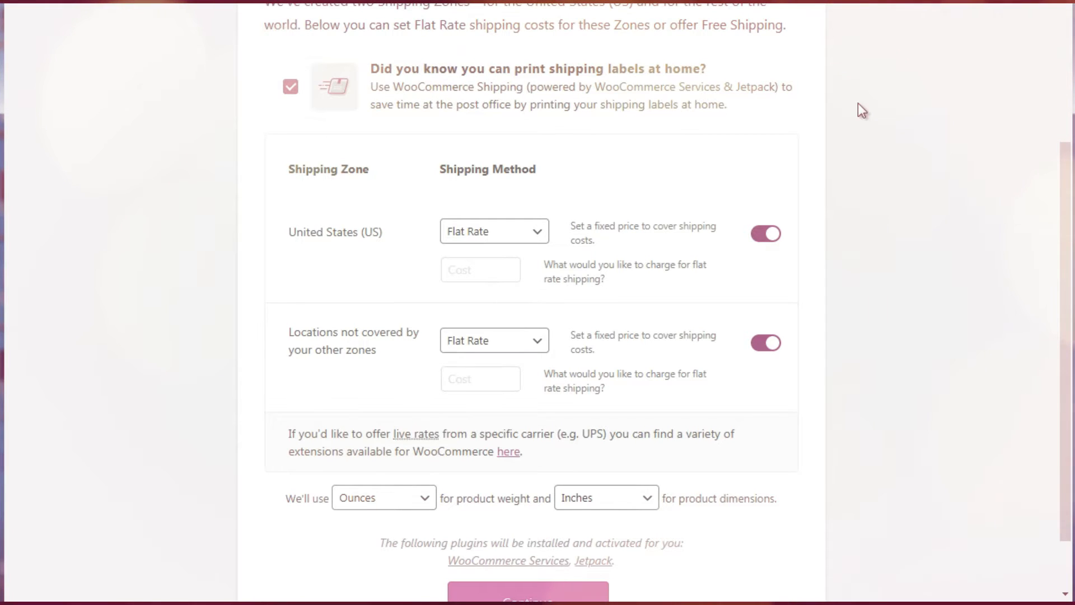
scroll(1049, 205, down, 1)
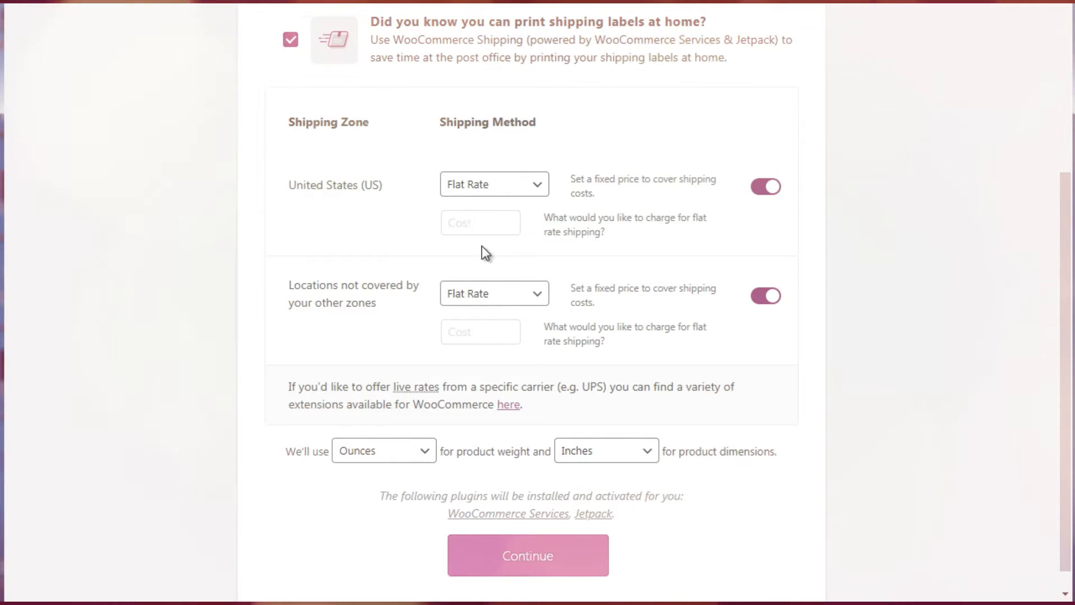
click(538, 565)
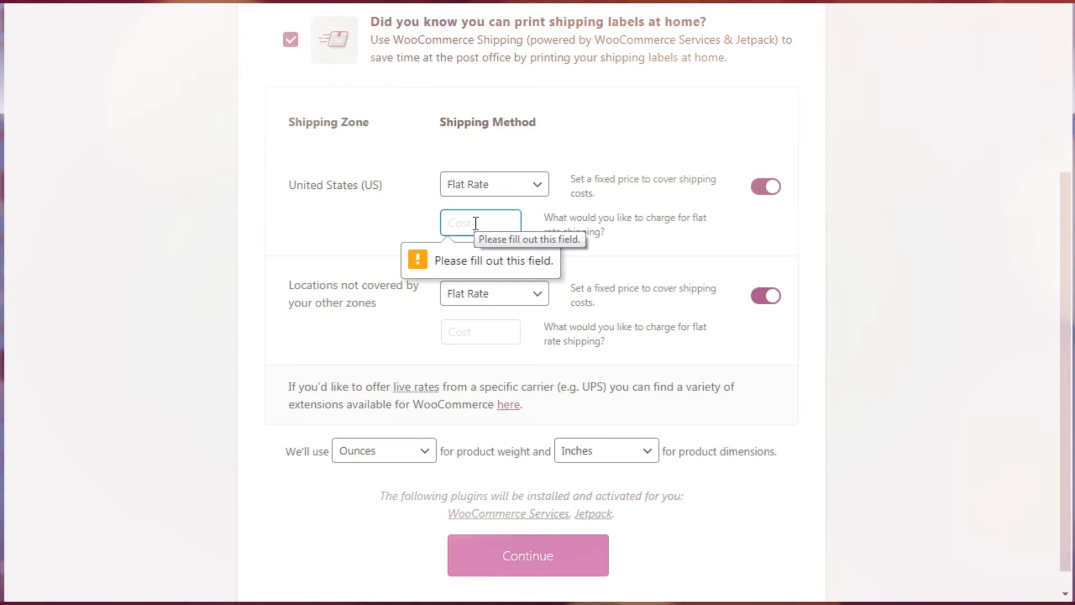
text(0)
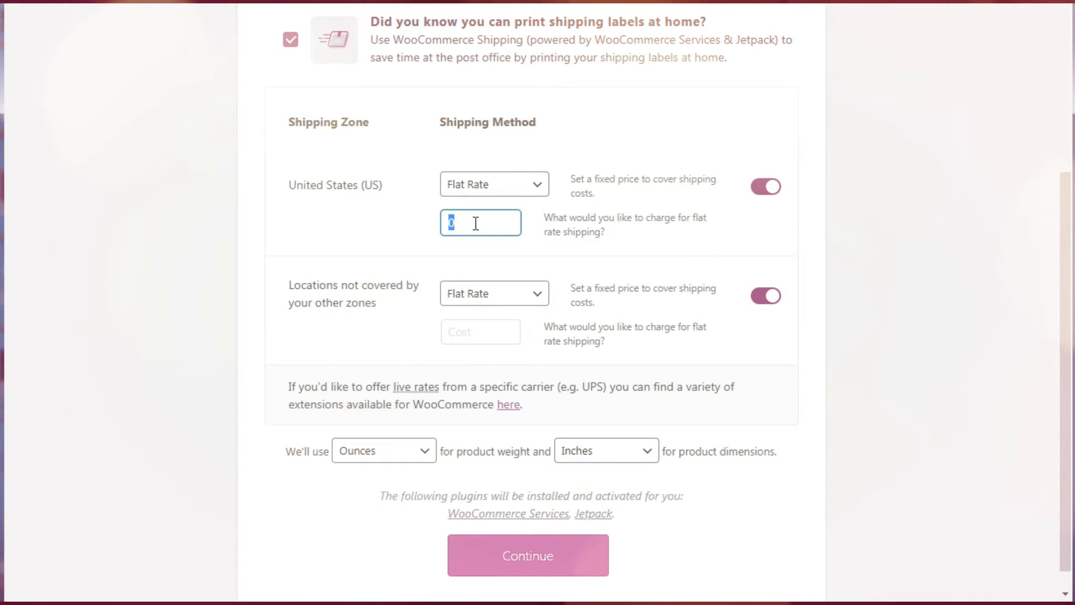
click(470, 331)
text(0)
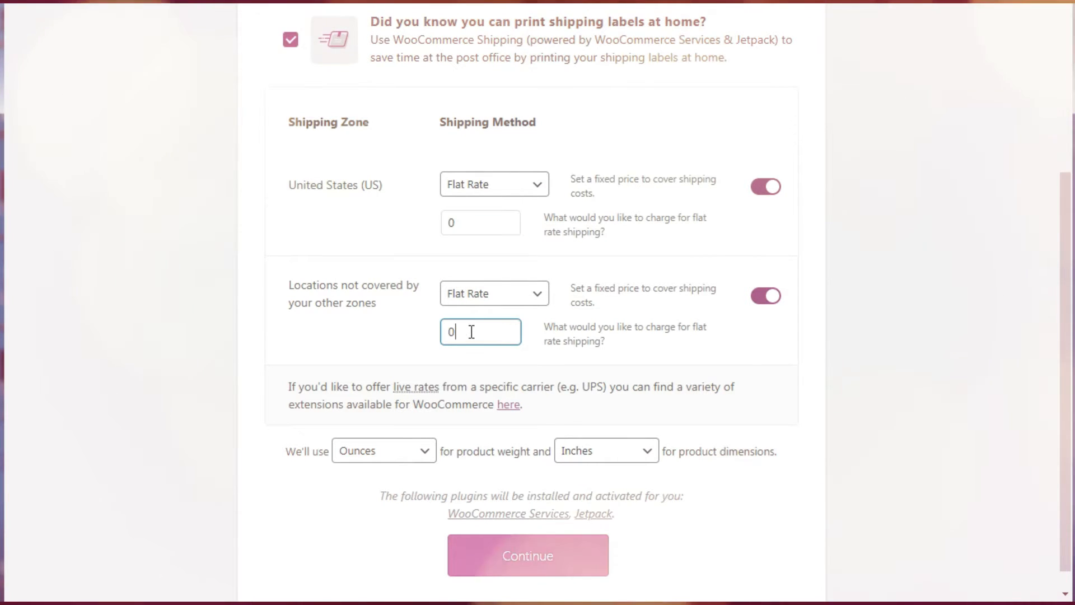
click(550, 560)
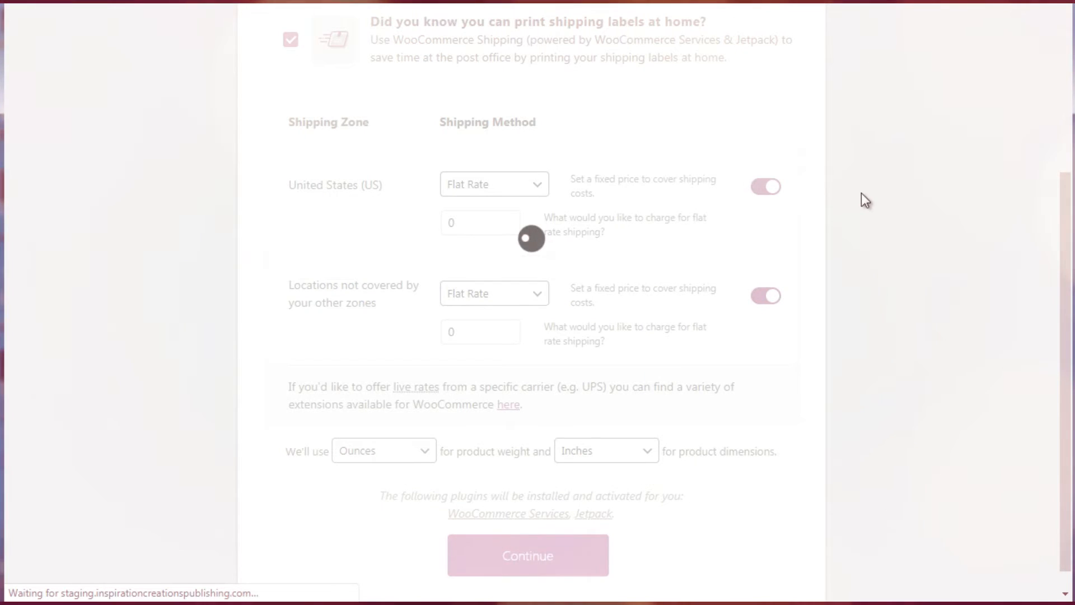
click(1064, 146)
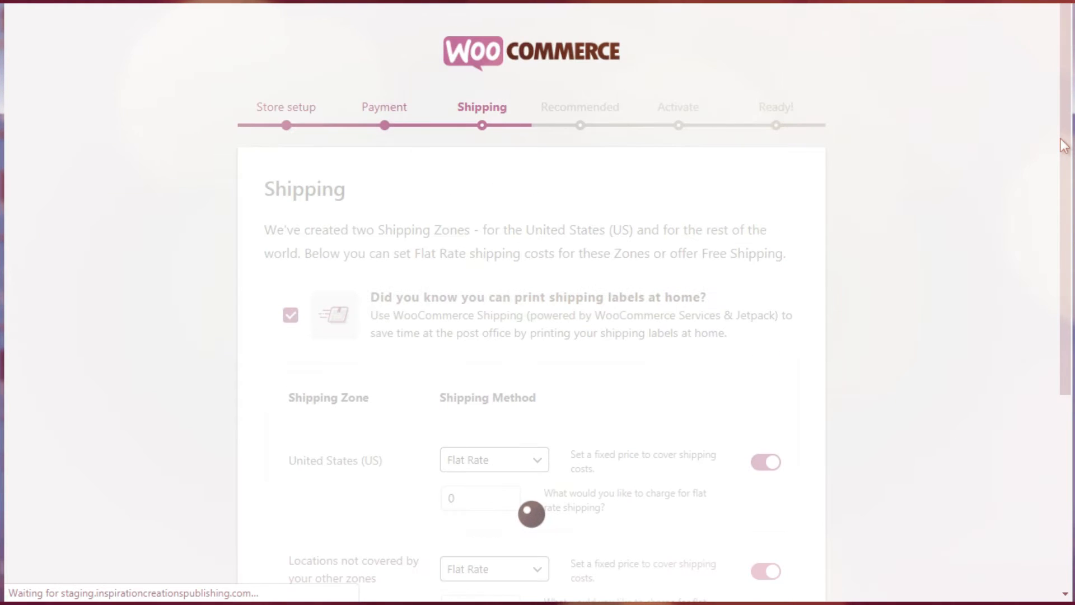
drag(1061, 140, 1062, 172)
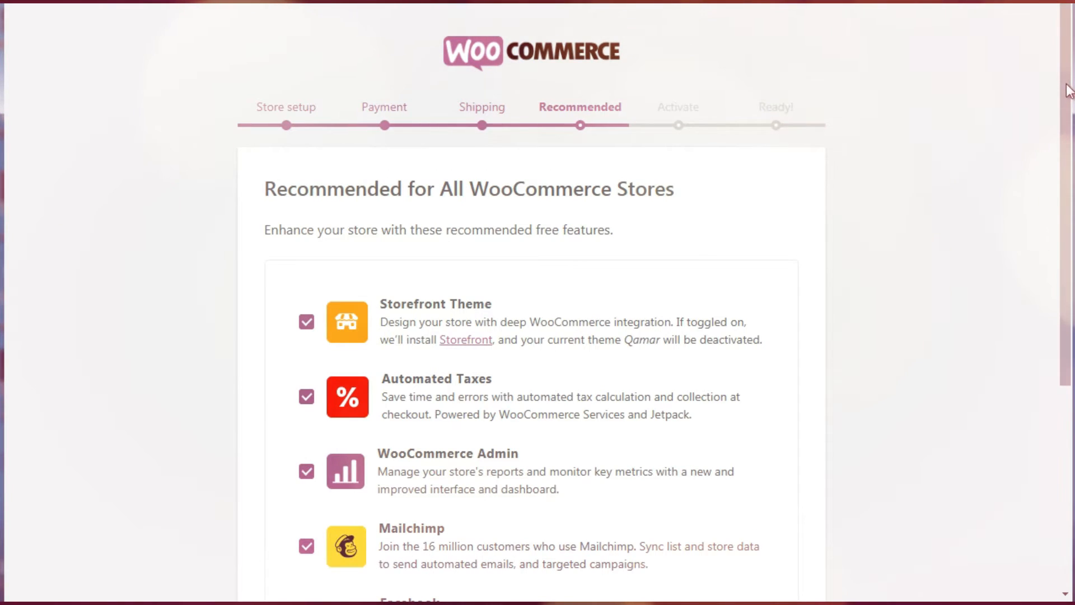
- Deselect Storefront Theme, Automated Taxes, Mailchimp and Facebook, keeping only WooCommerce Admin among the recommended features, and continue
drag(1067, 93, 1057, 184)
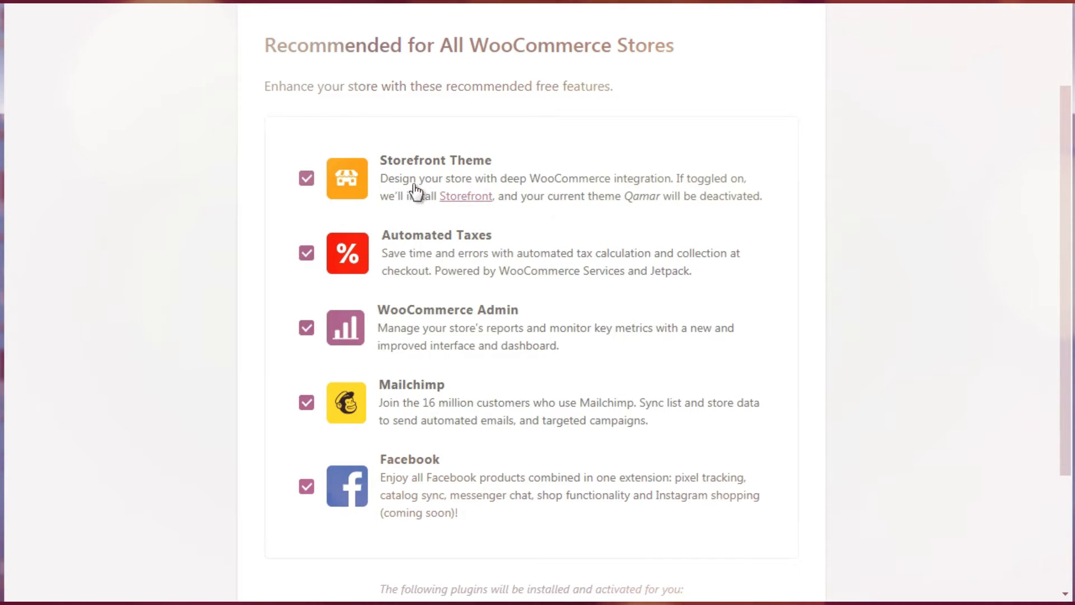
click(306, 180)
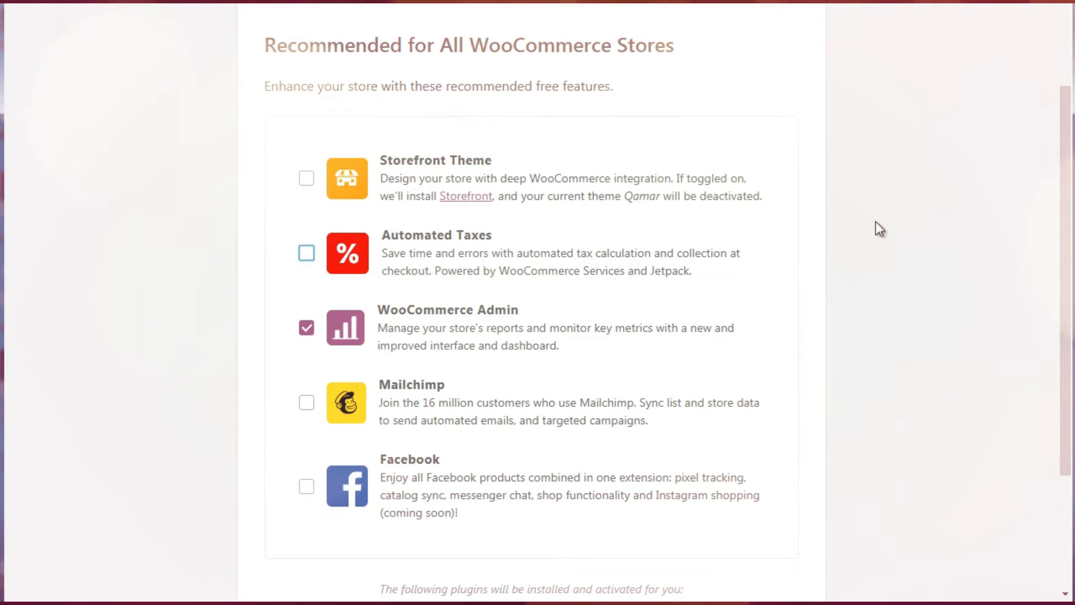
drag(1066, 221, 1066, 277)
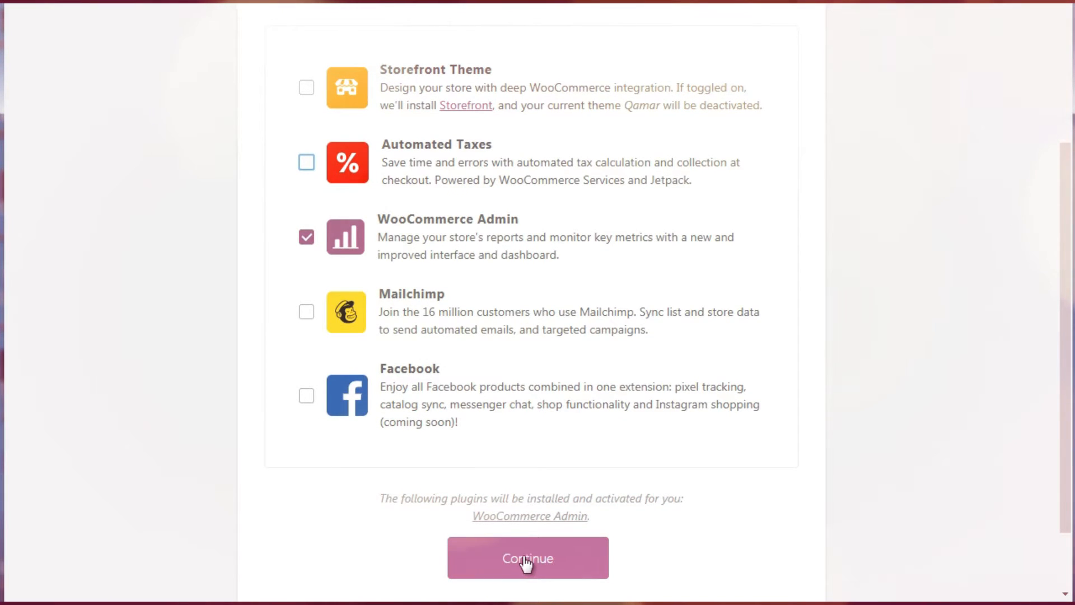
click(525, 561)
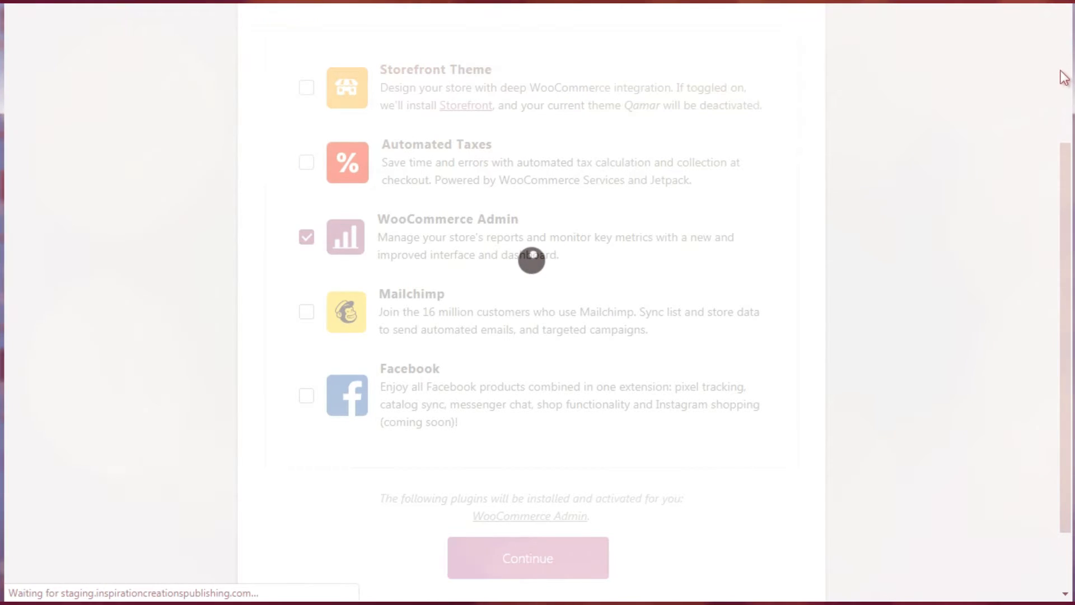
scroll(952, 154, up, 5)
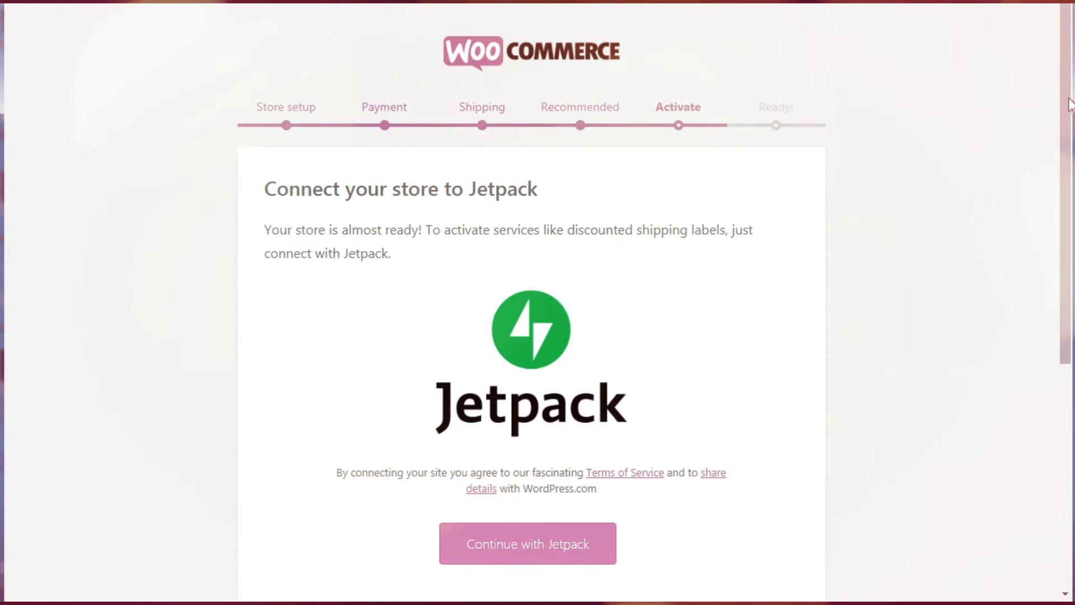
- Skip connecting the store to Jetpack, review the wizard's final options and go to the WordPress dashboard
drag(1070, 104, 1073, 195)
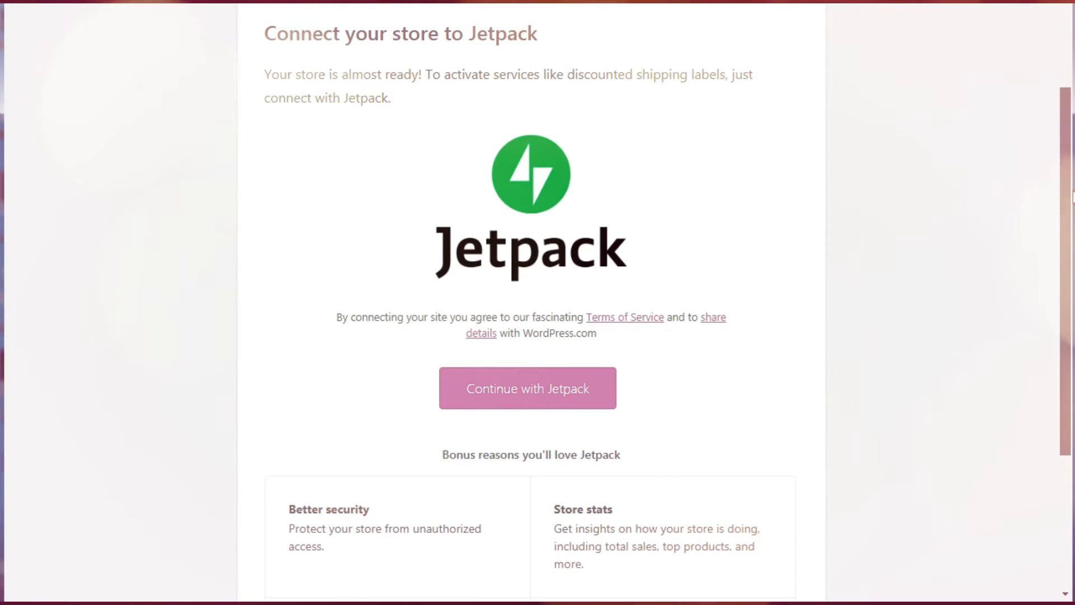
drag(1072, 196, 1067, 332)
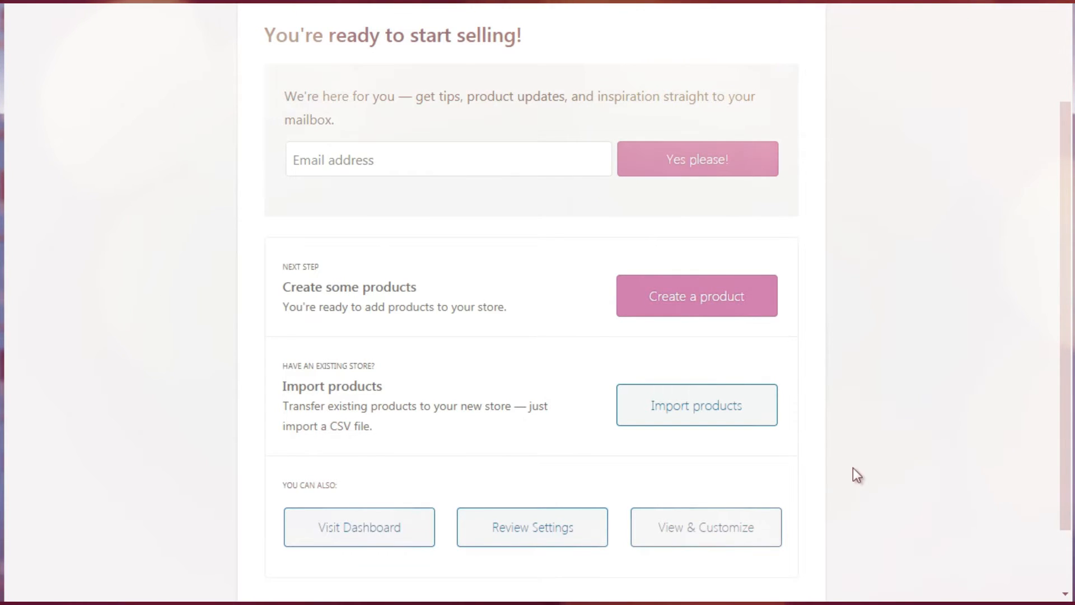
scroll(1062, 392, down, 2)
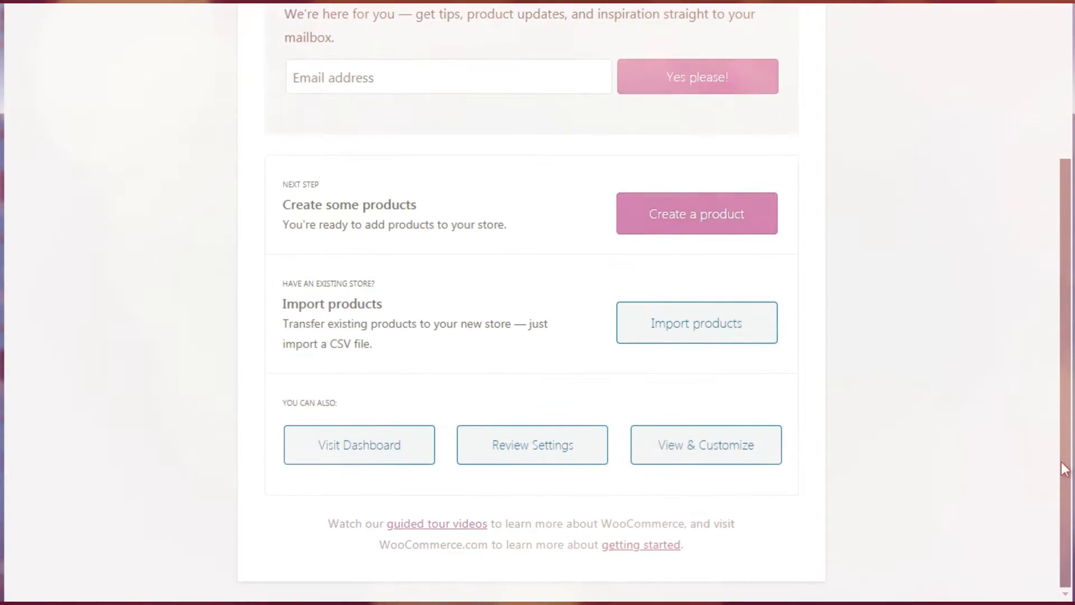
scroll(1062, 392, up, 4)
scroll(1063, 392, down, 4)
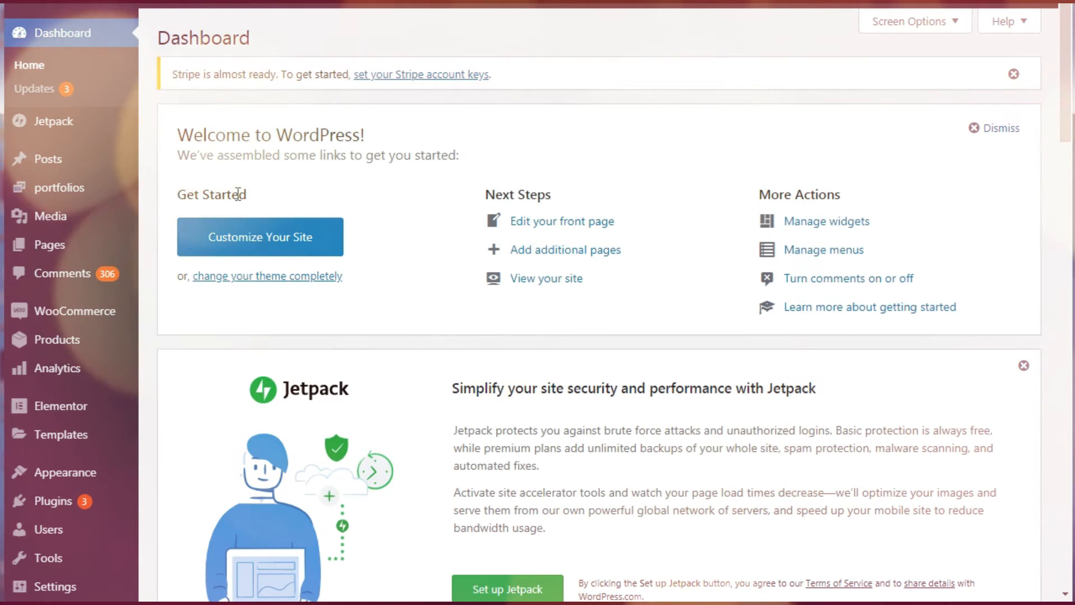
- Dismiss the dashboard's Stripe account keys notice and look over the options under WooCommerce, Products and Appearance
click(1014, 74)
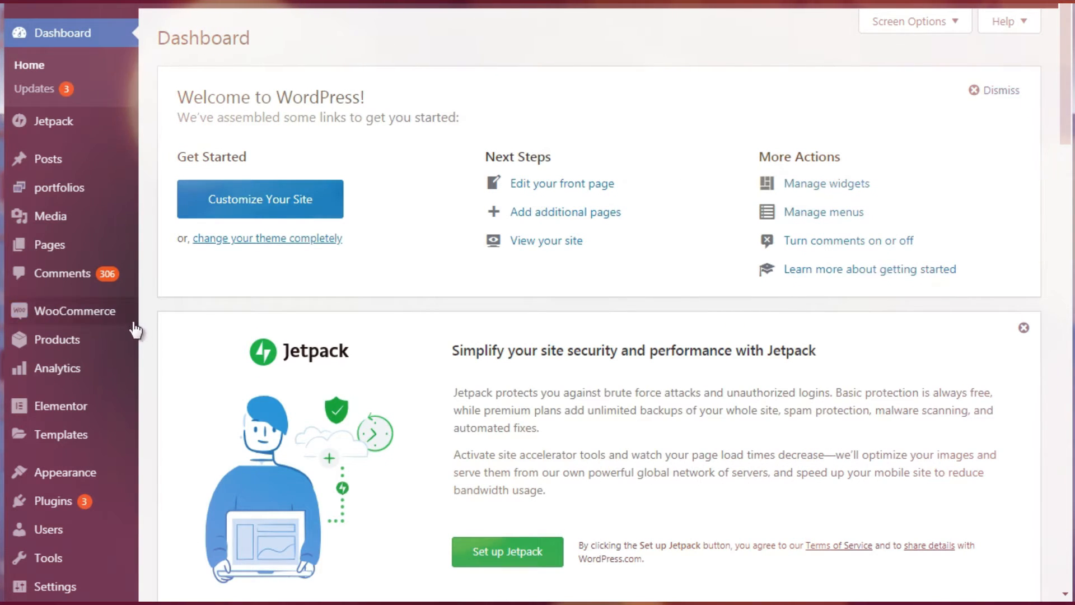
mouse_move(108, 317)
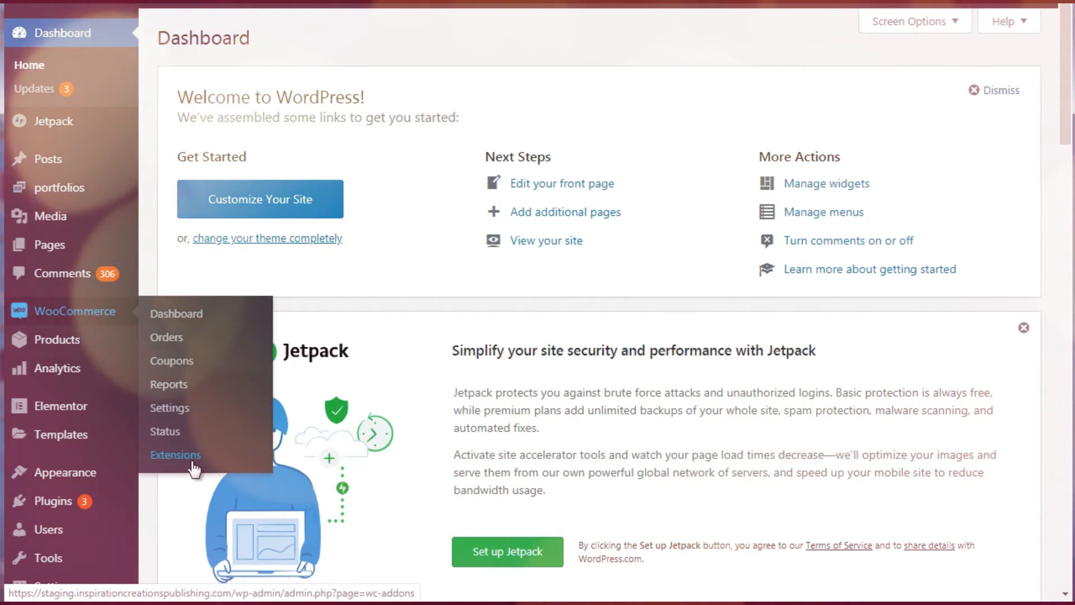
mouse_move(45, 342)
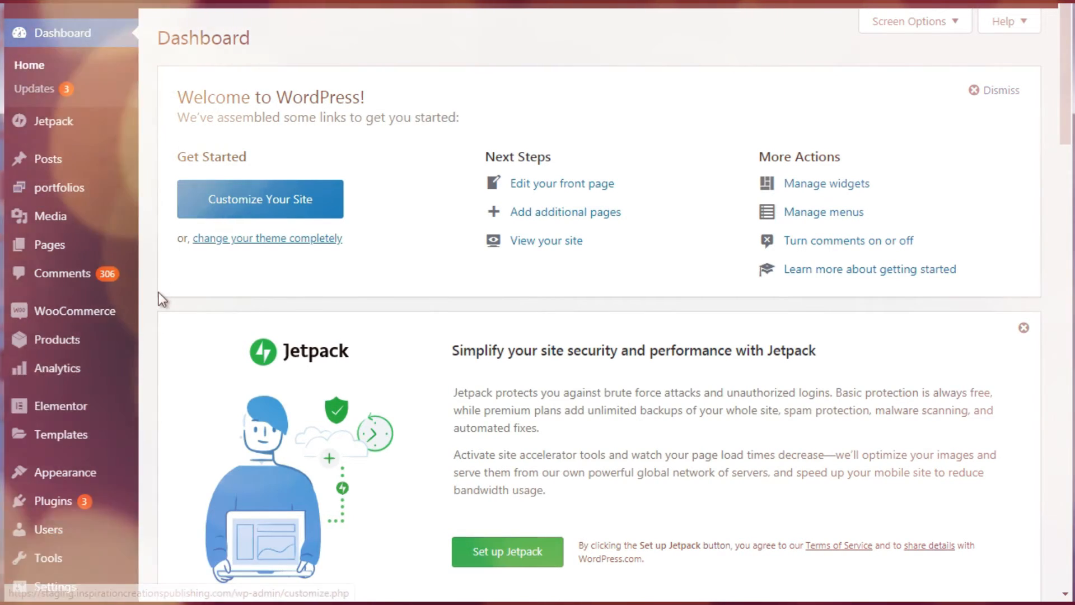
mouse_move(36, 482)
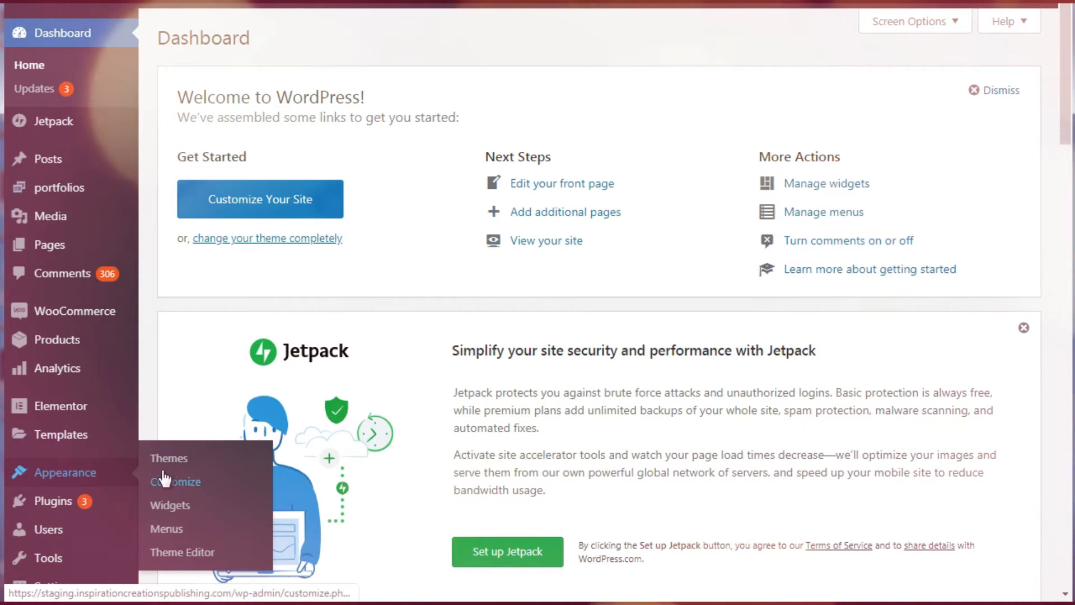
- Open the installed themes and look at the form for uploading a theme as a .zip file
click(220, 238)
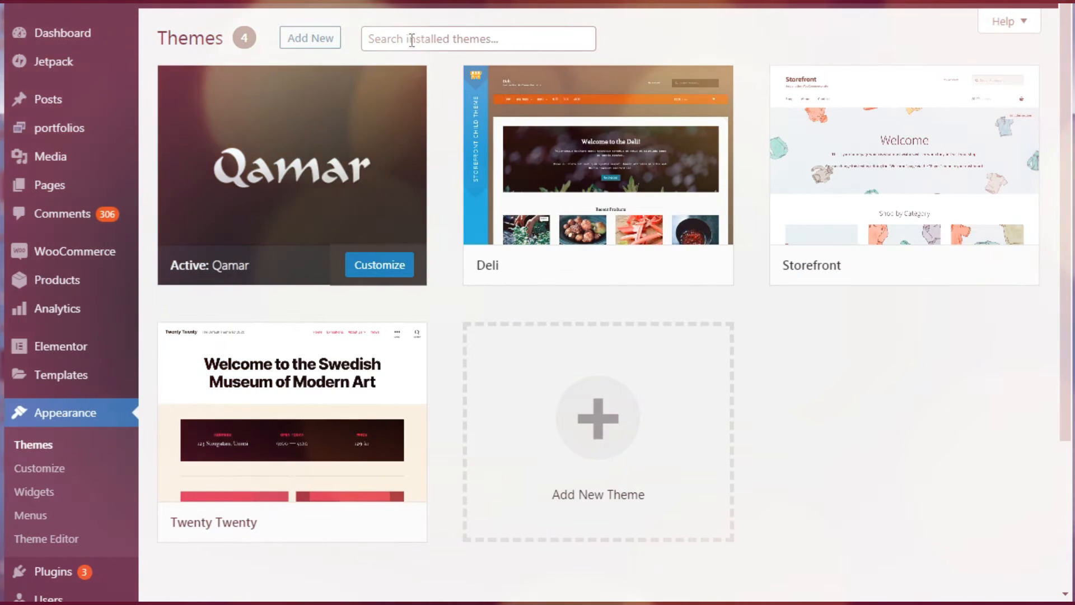
click(326, 41)
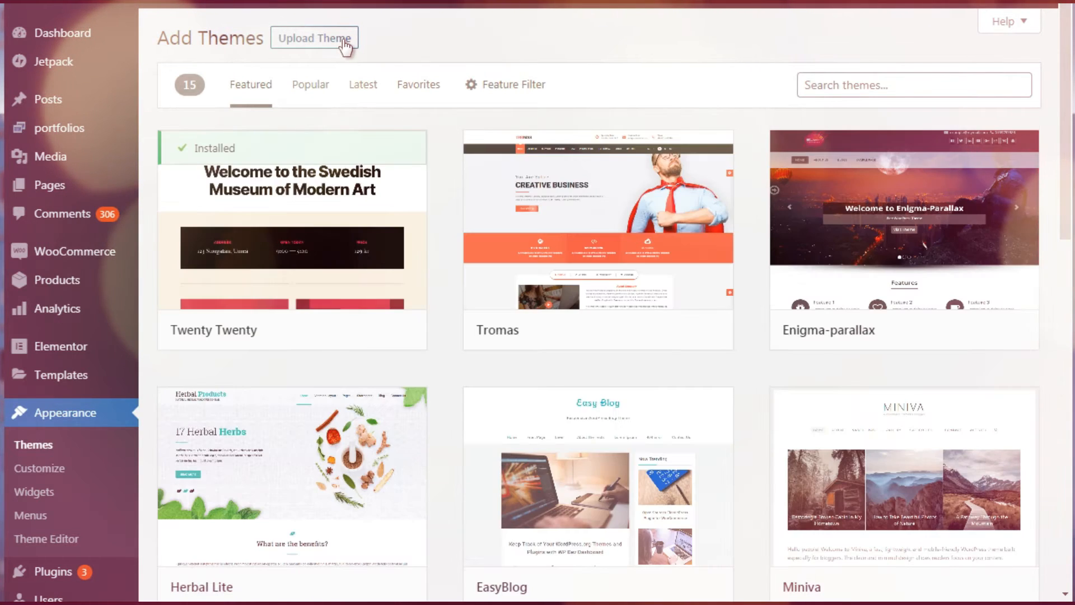
click(348, 40)
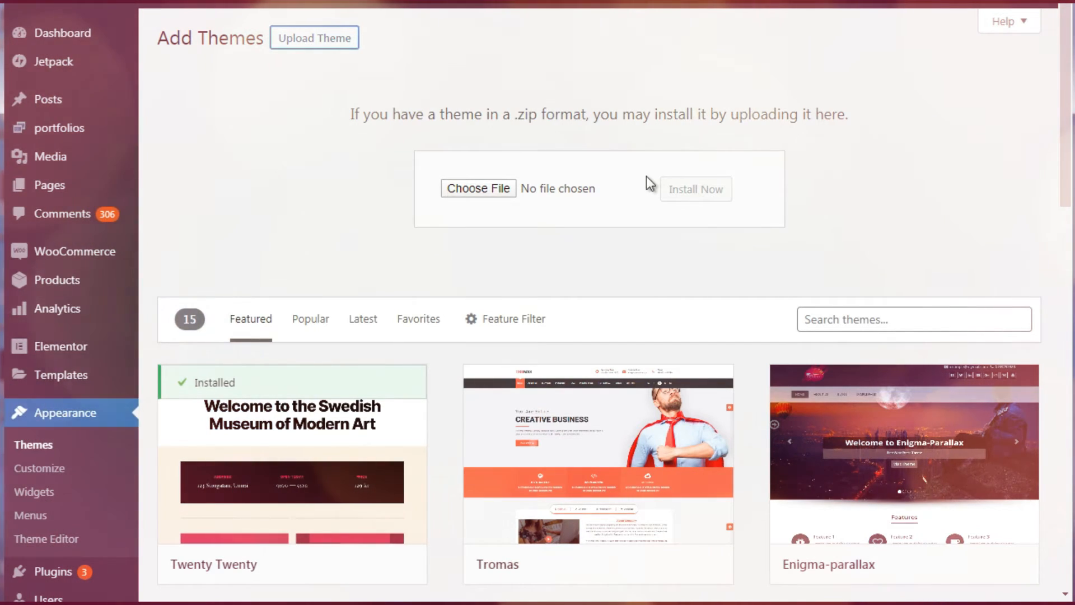
mouse_move(1067, 138)
mouse_down()
mouse_move(1064, 338)
mouse_move(1064, 130)
mouse_up()
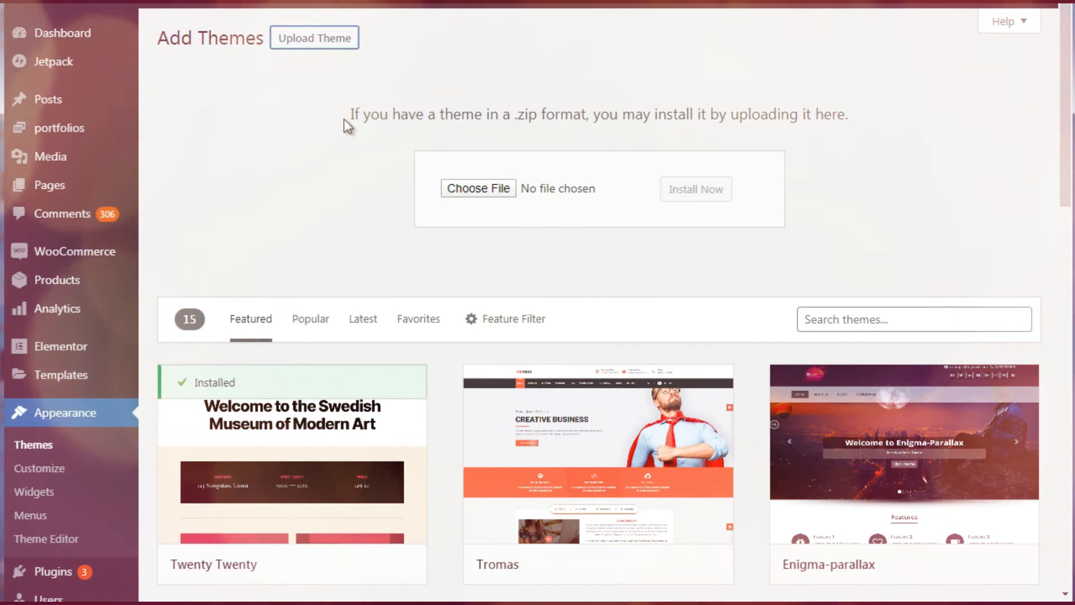
- Return to the installed themes and activate the Deli theme
click(50, 448)
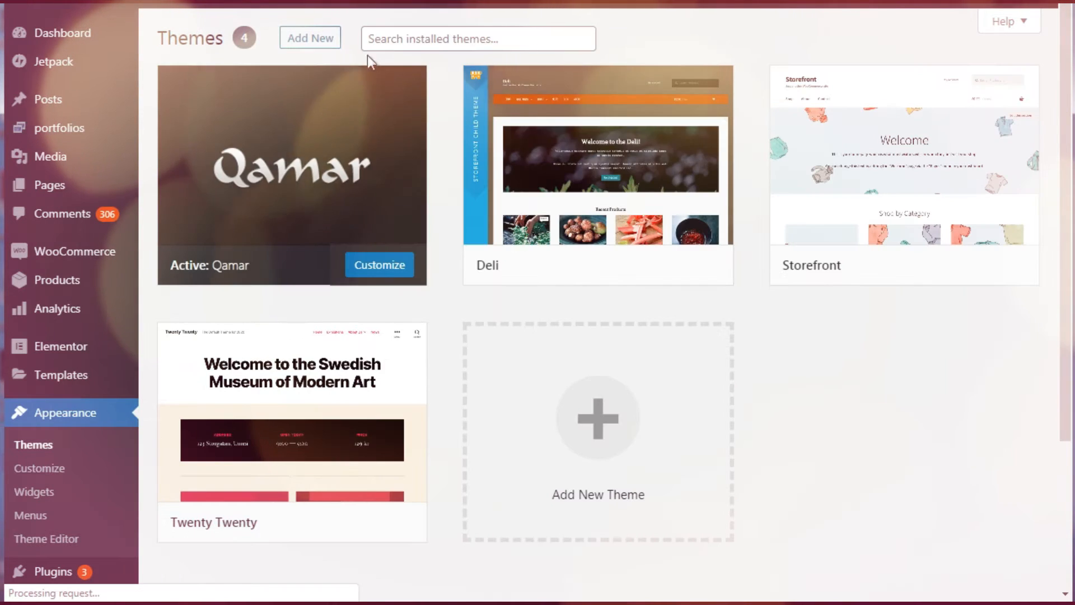
mouse_move(559, 144)
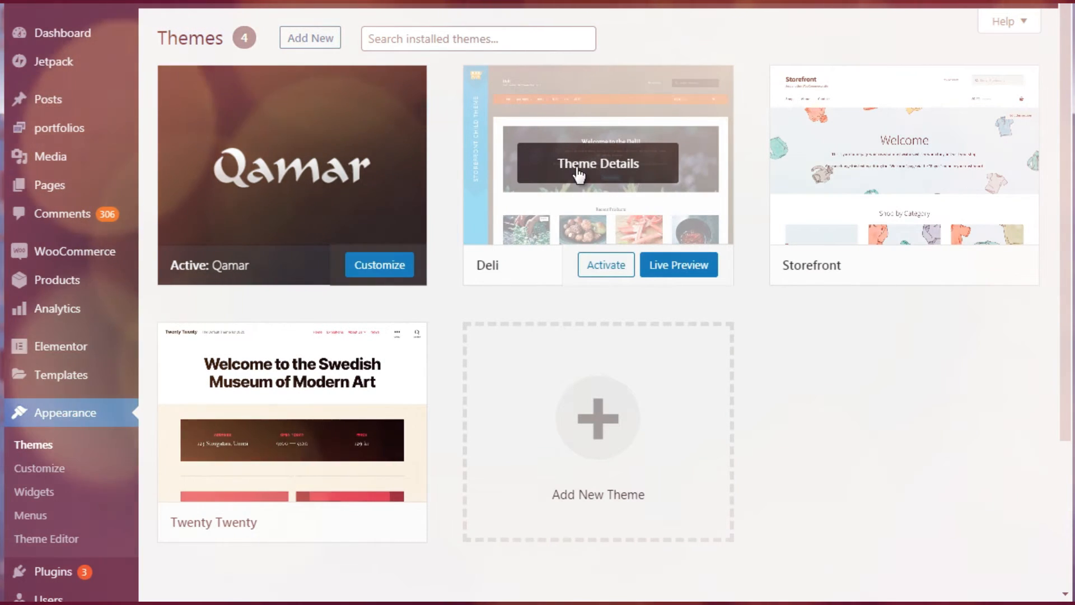
click(606, 265)
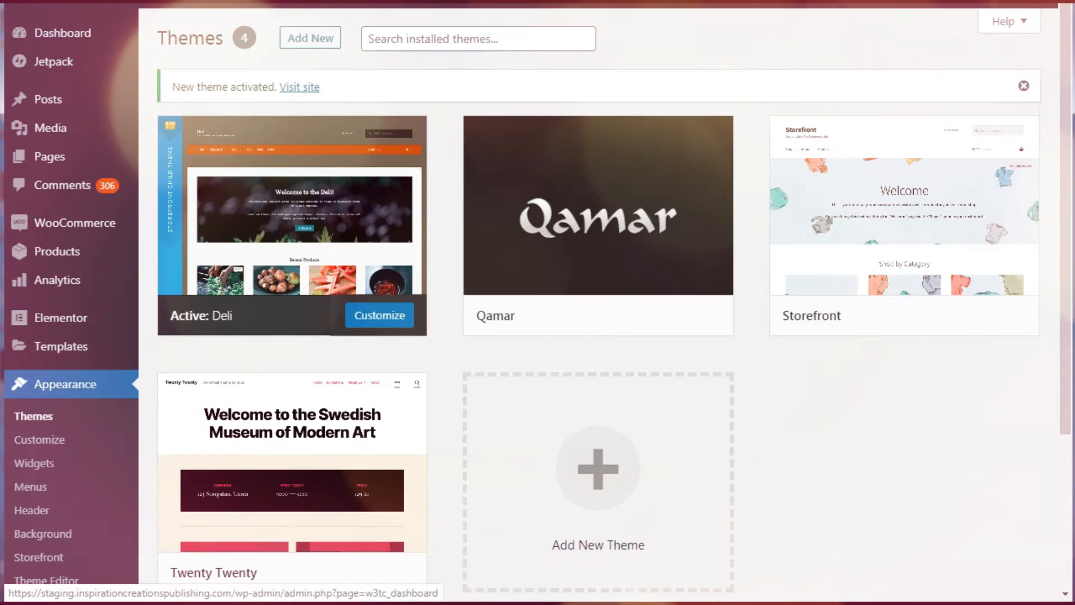
mouse_move(248, 251)
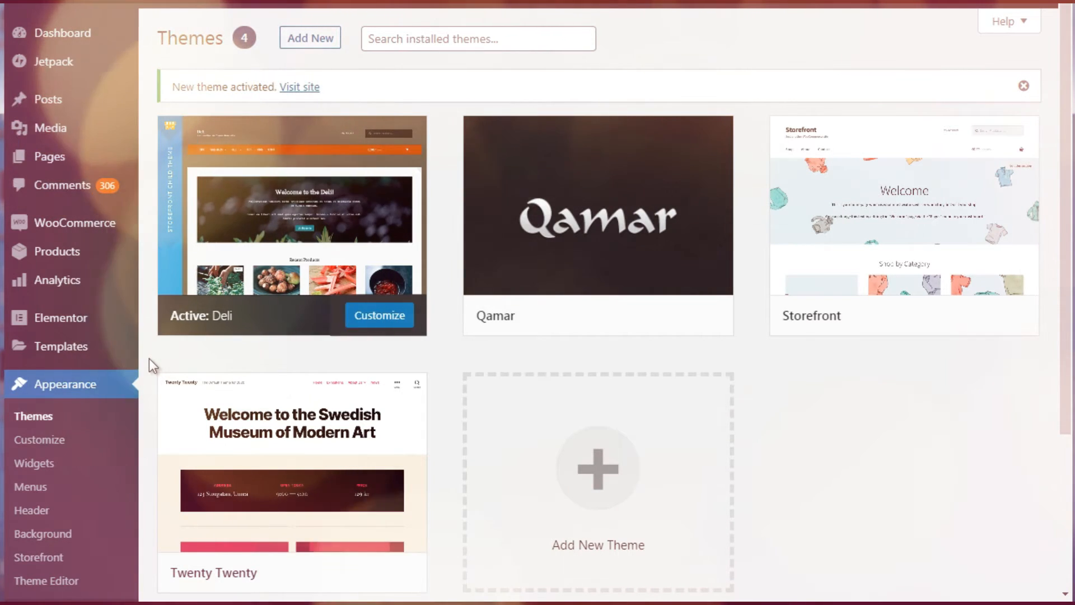
mouse_move(323, 163)
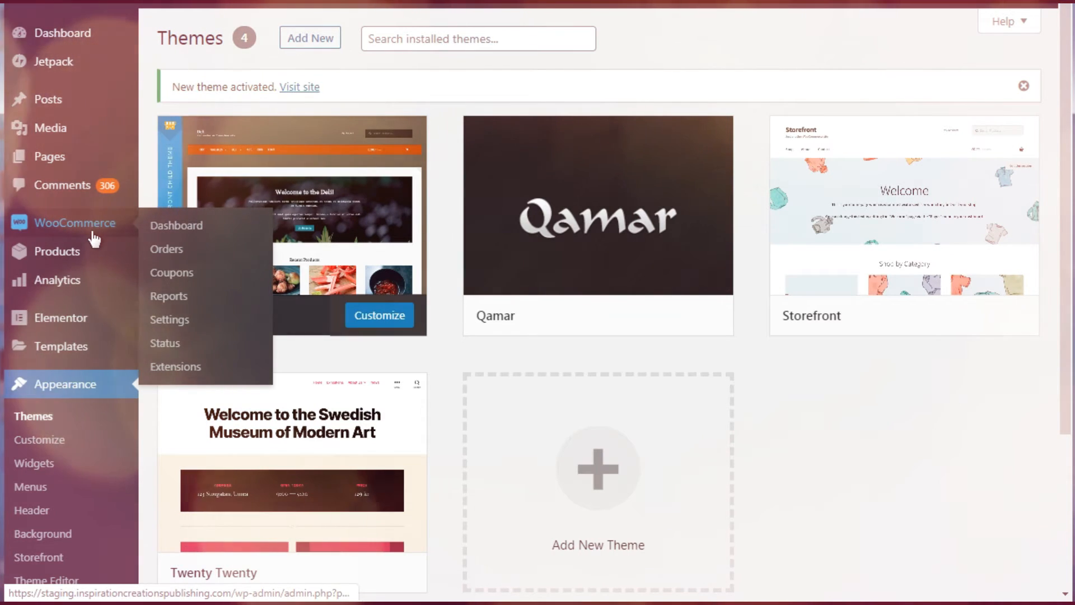
- Review the WooCommerce dashboard's performance, charts and leaderboards, and open the store's orders
click(94, 229)
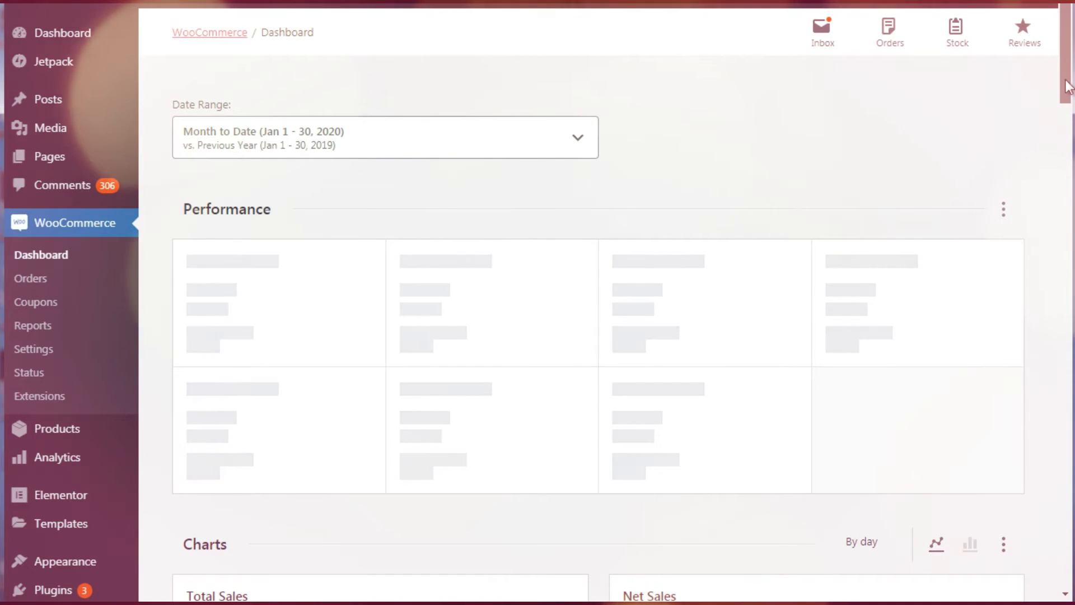
drag(1066, 82, 1068, 87)
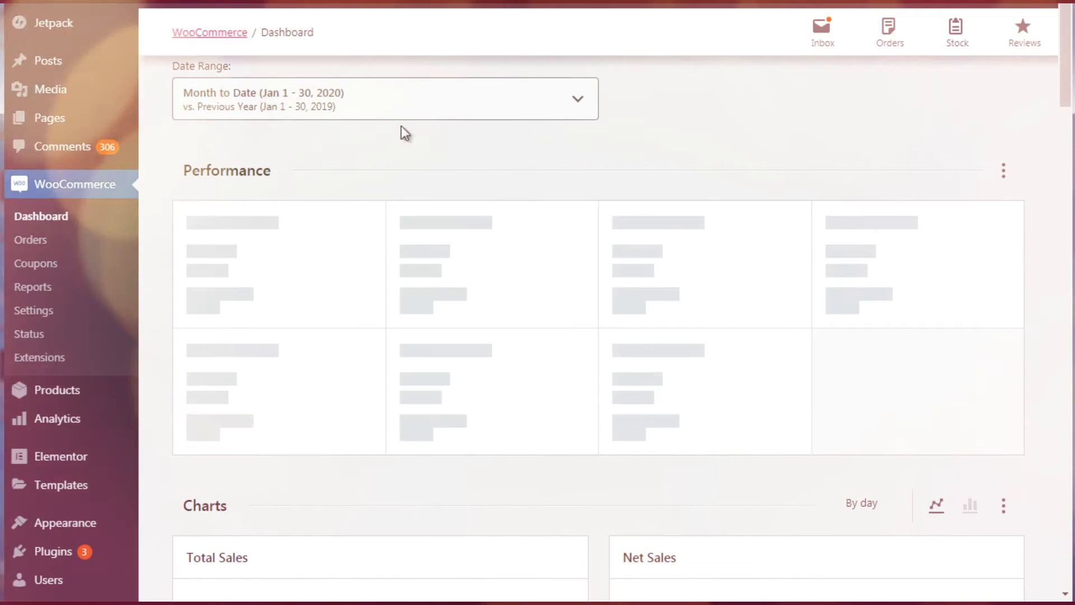
drag(1065, 97, 1070, 434)
scroll(598, 331, down, 8)
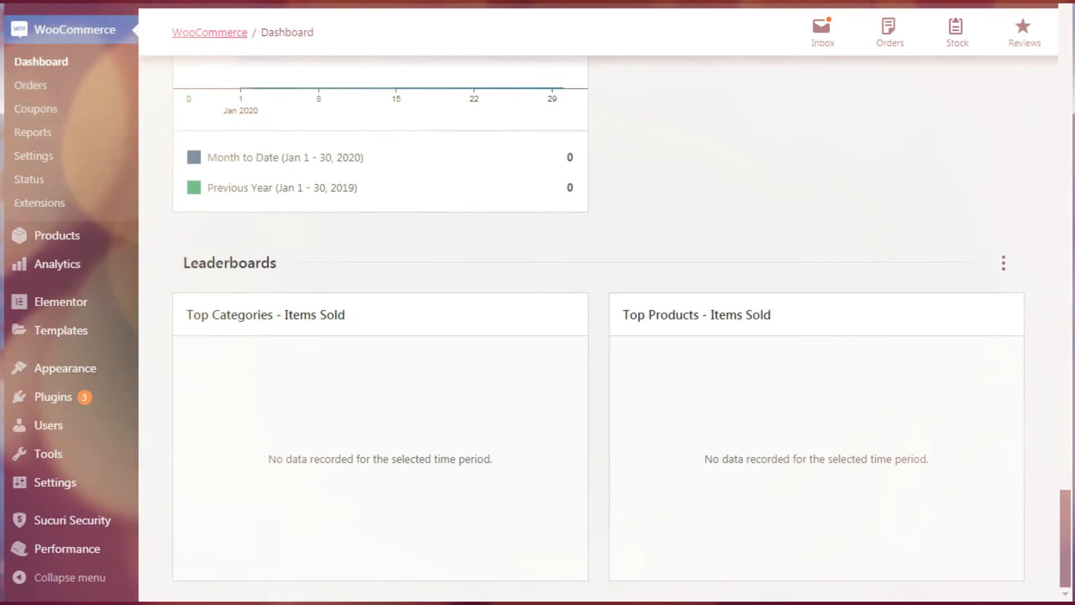
scroll(598, 331, up, 12)
drag(1066, 424, 1056, 98)
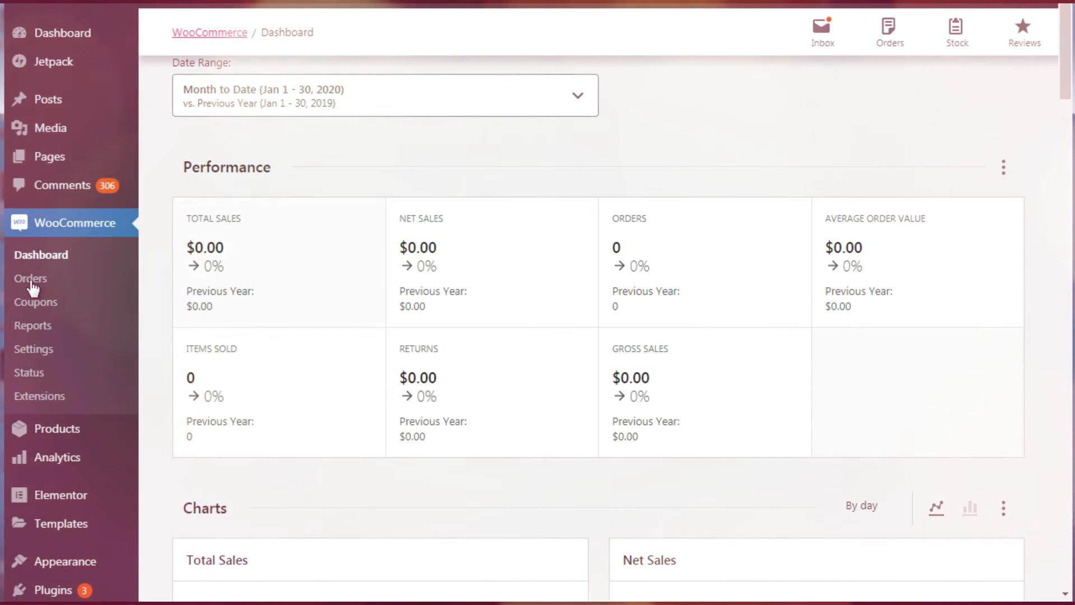
click(30, 280)
click(33, 280)
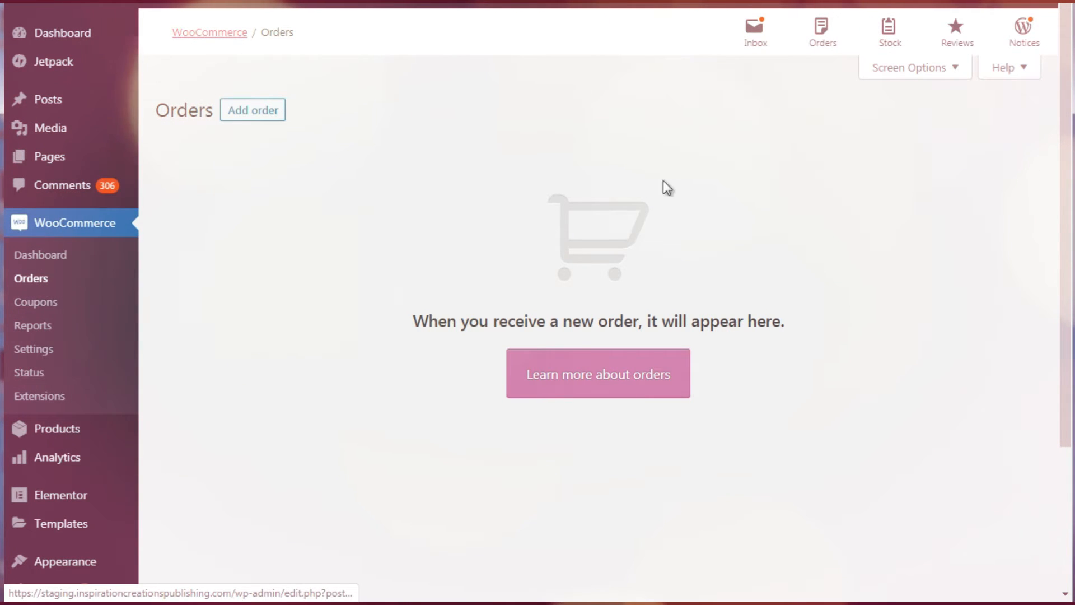
- Start creating the store's first coupon and generate several random coupon codes for it
click(25, 308)
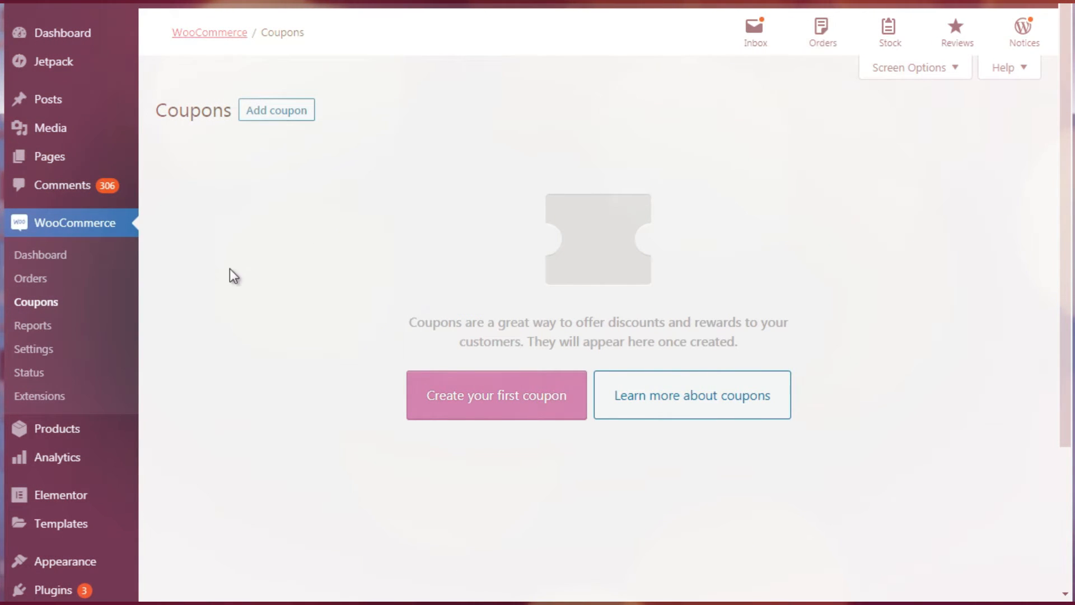
click(453, 414)
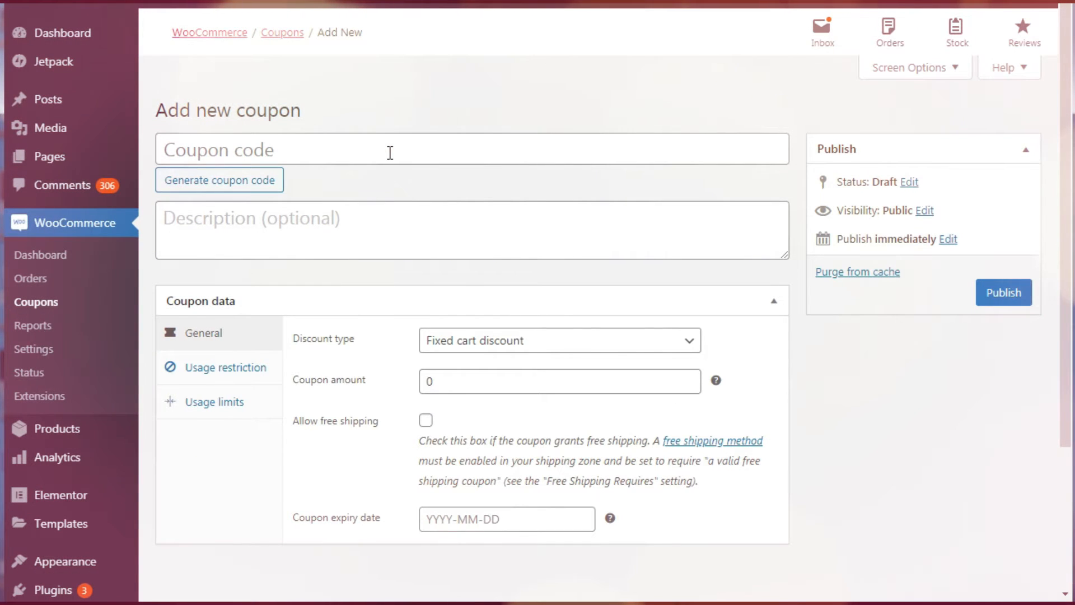
click(242, 185)
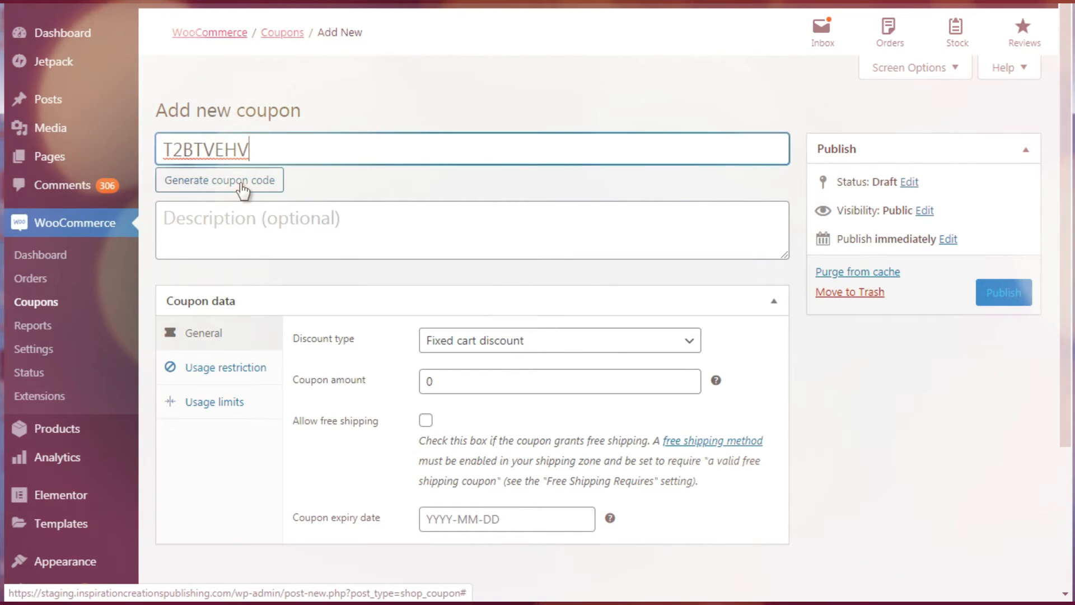
click(241, 185)
click(241, 185)
click(241, 185)
click(241, 185)
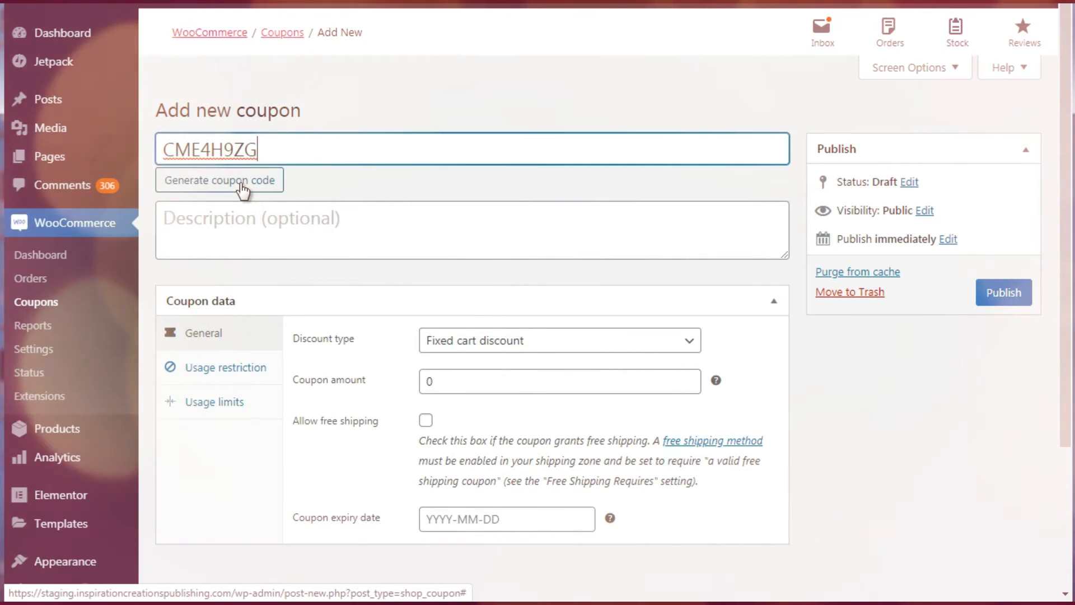
click(243, 189)
click(243, 189)
- Try BLACKFRIDAY40 and BLACKFRIDAY50 as custom coupon codes, and clear the coupon code
drag(257, 151, 157, 153)
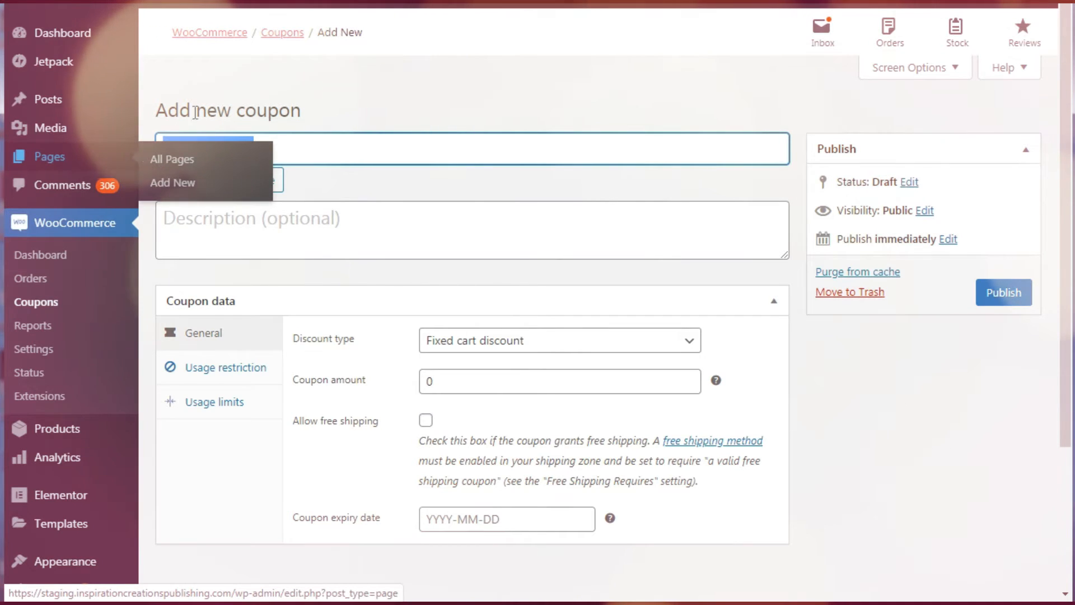
text(BLACKF)
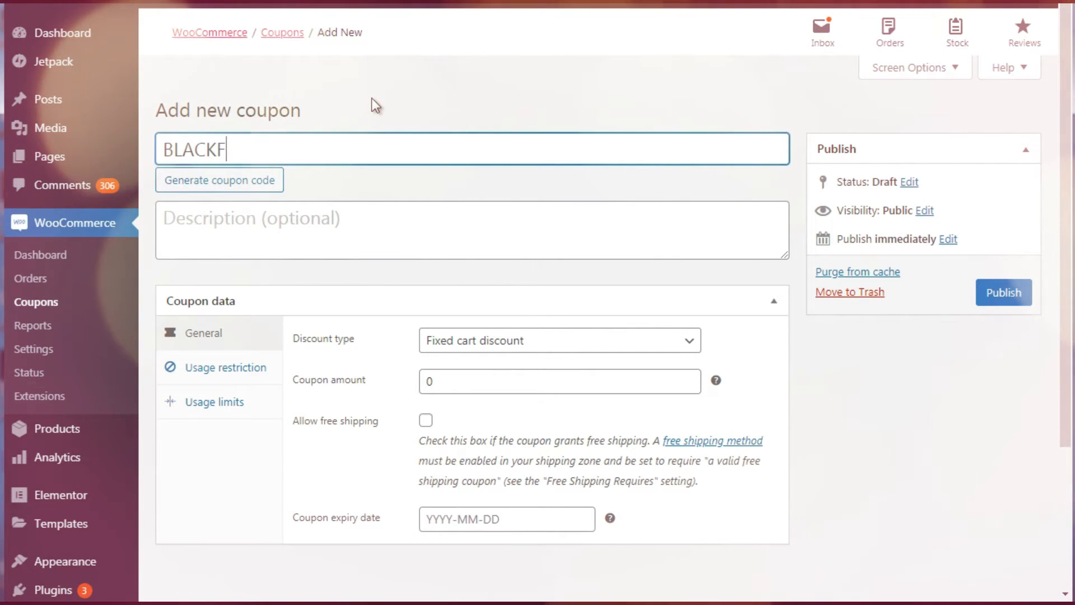
text(RIDAY40)
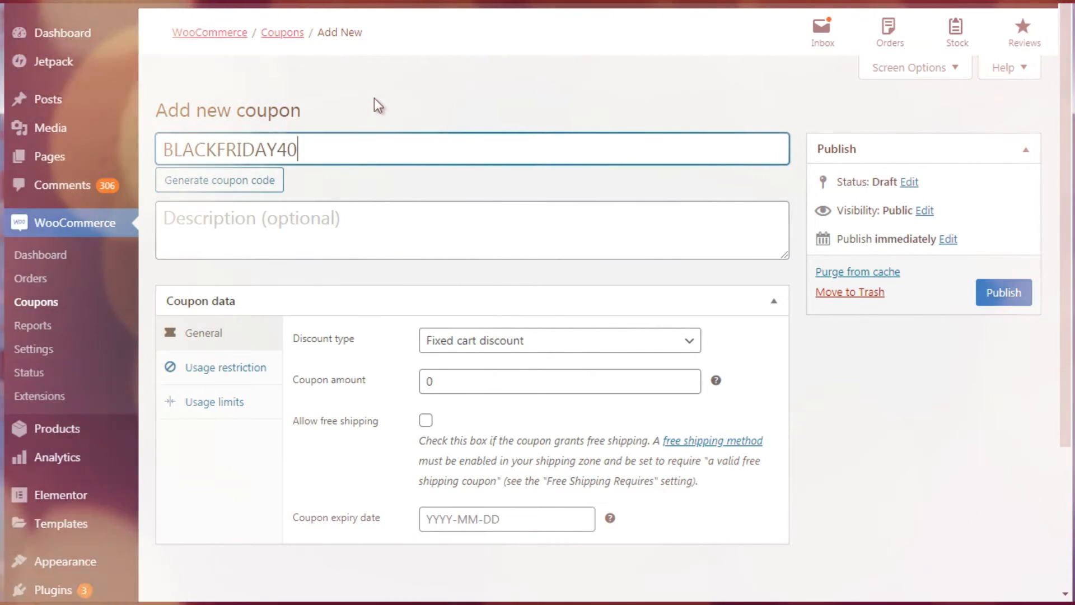
key(BackSpace)
key(BackSpace)
text(50)
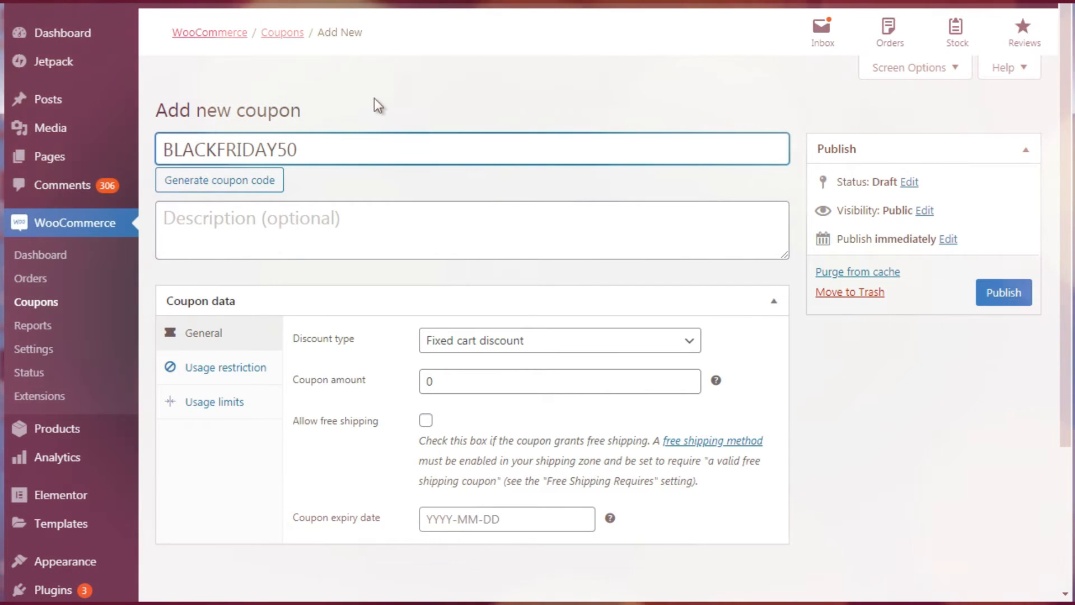
key(ctrl+a)
key(BackSpace)
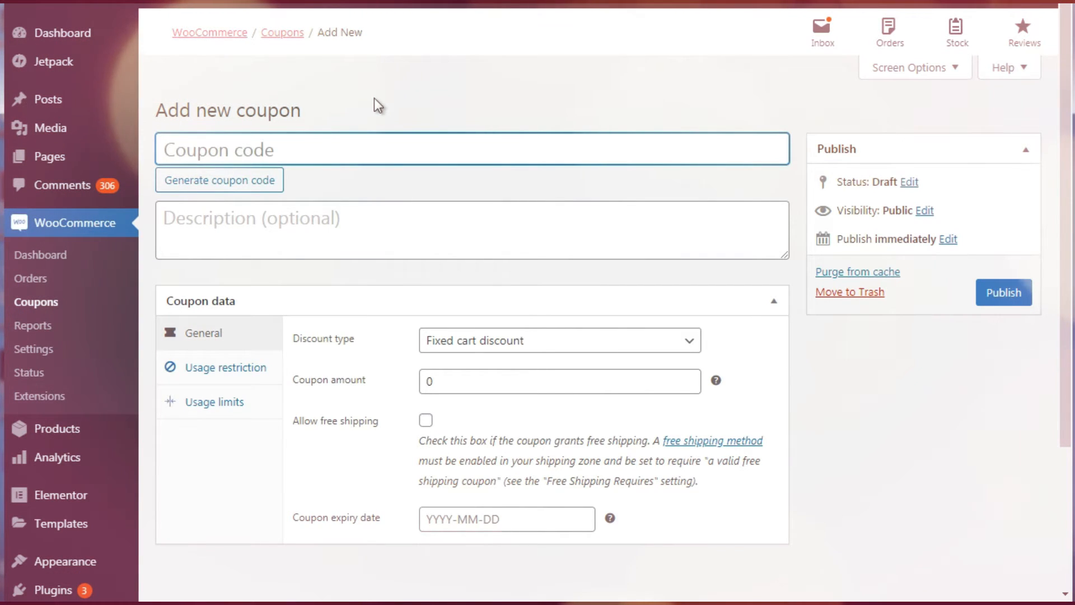
- Generate a random coupon code and set the coupon's discount type to Fixed product discount
click(202, 188)
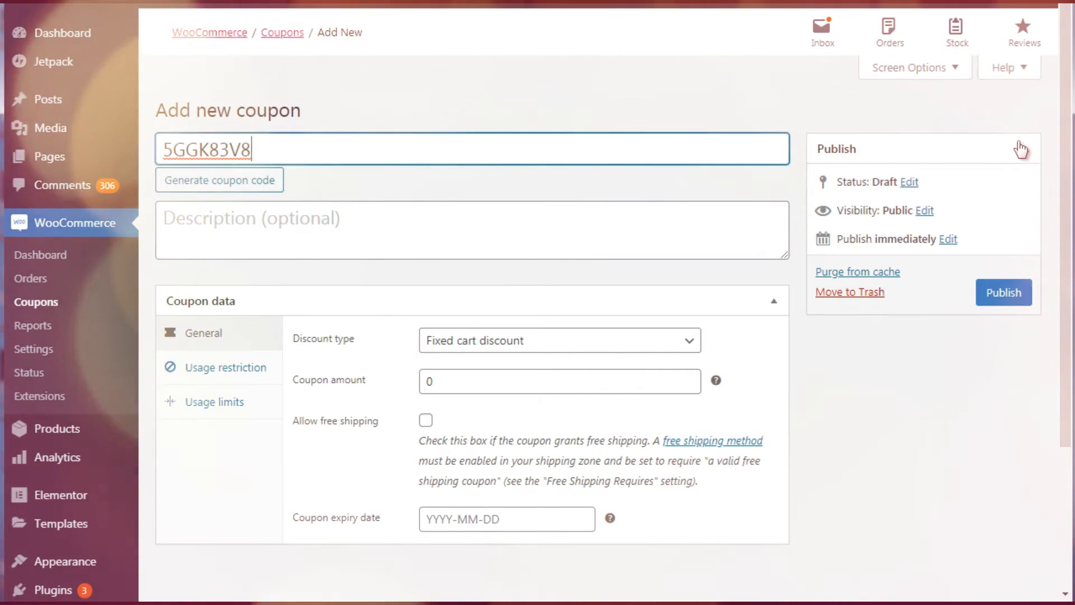
scroll(1067, 147, down, 1)
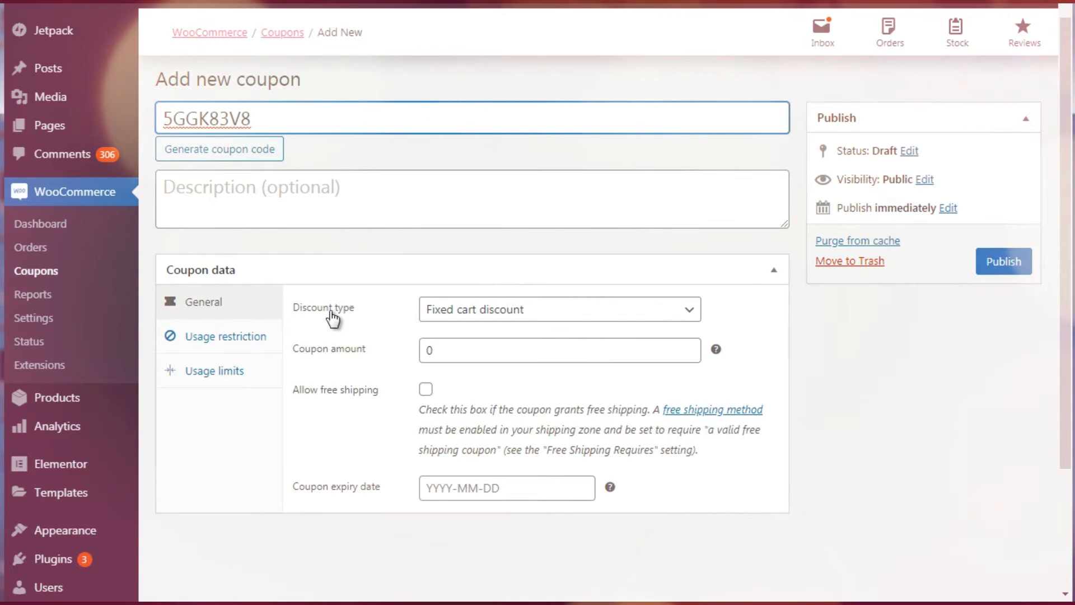
click(456, 312)
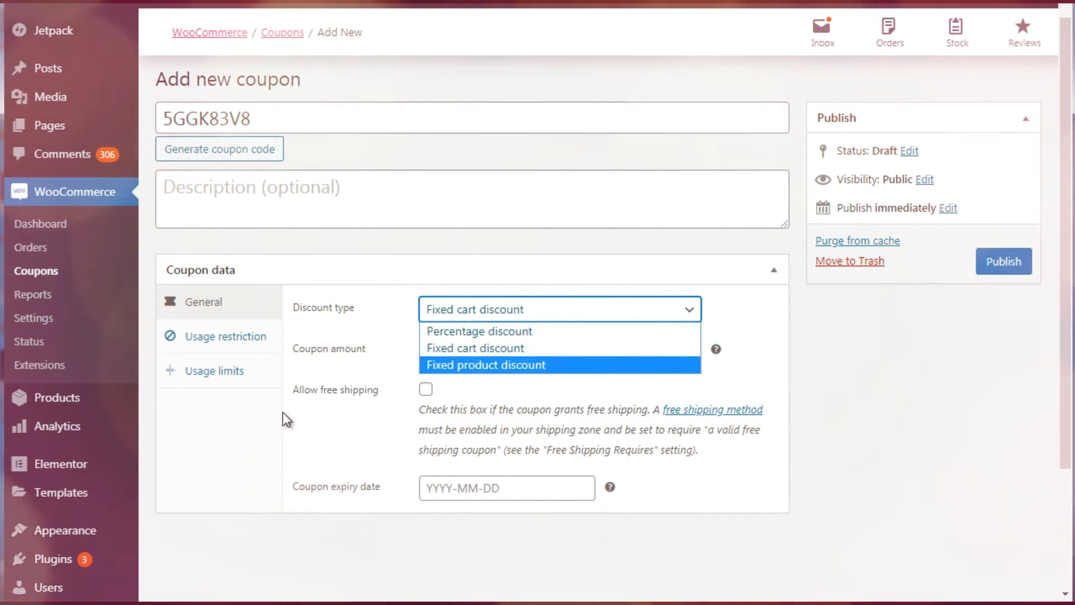
click(284, 412)
click(492, 308)
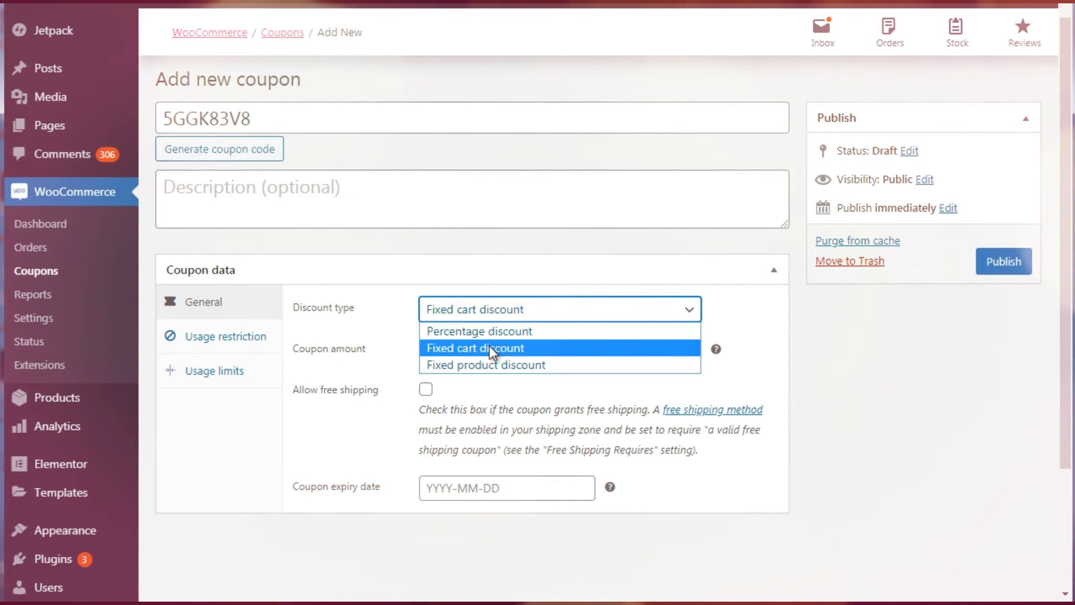
click(489, 348)
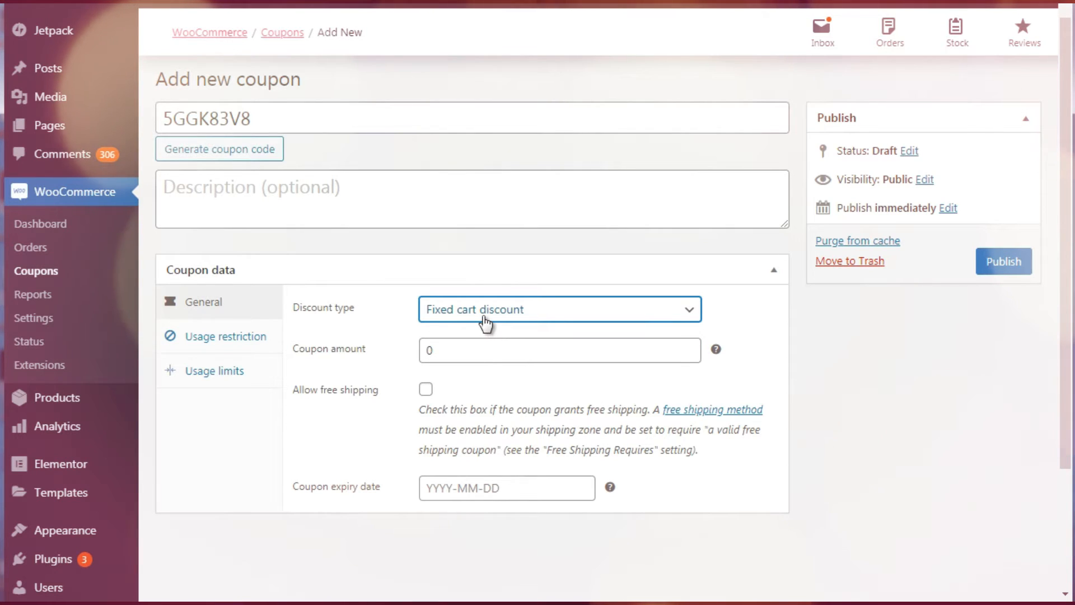
click(484, 318)
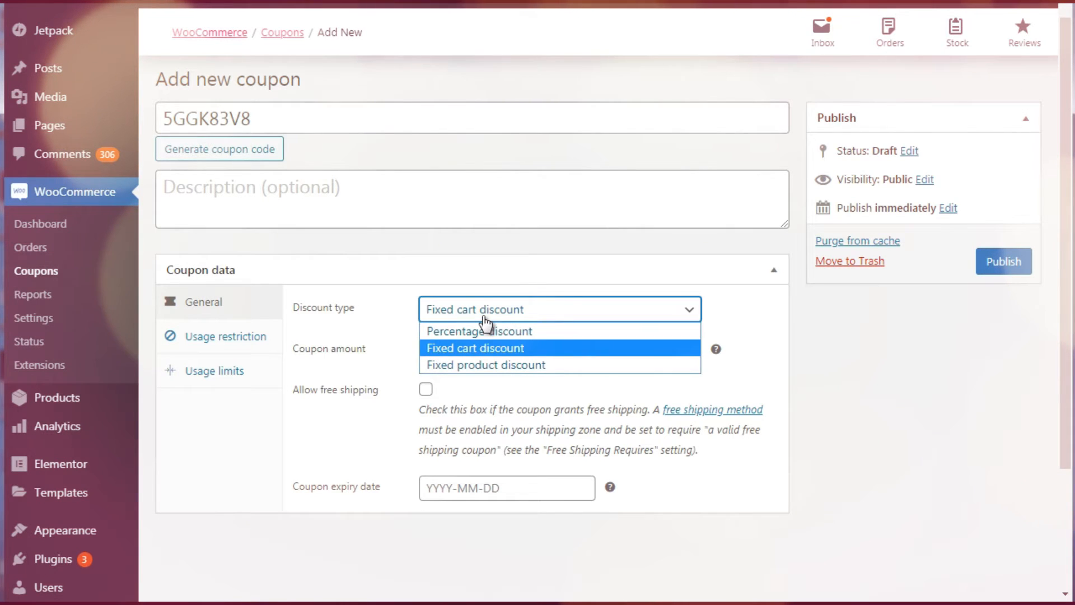
click(465, 366)
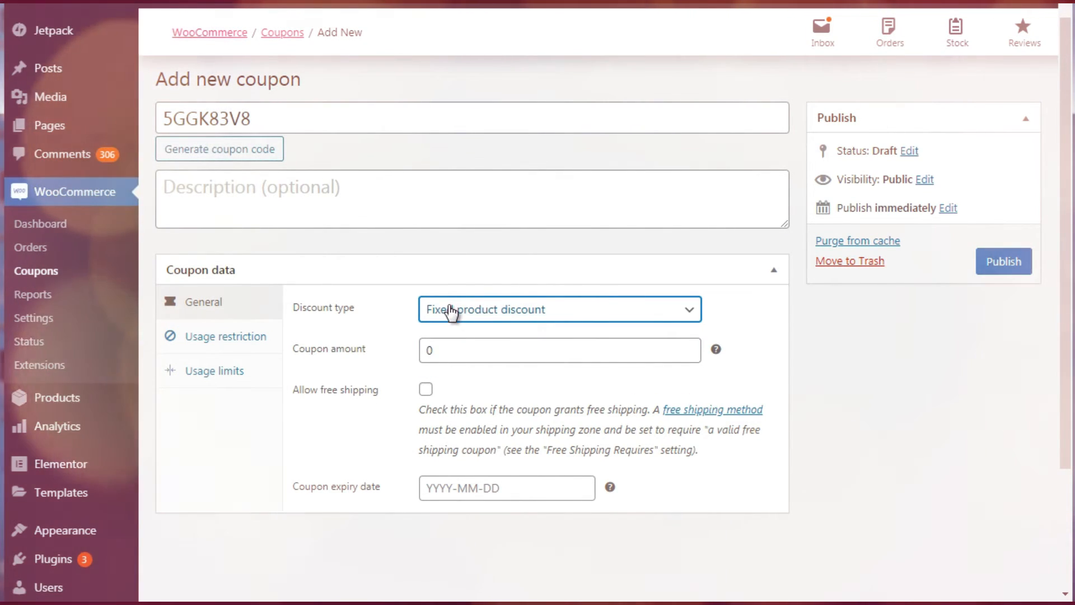
click(749, 340)
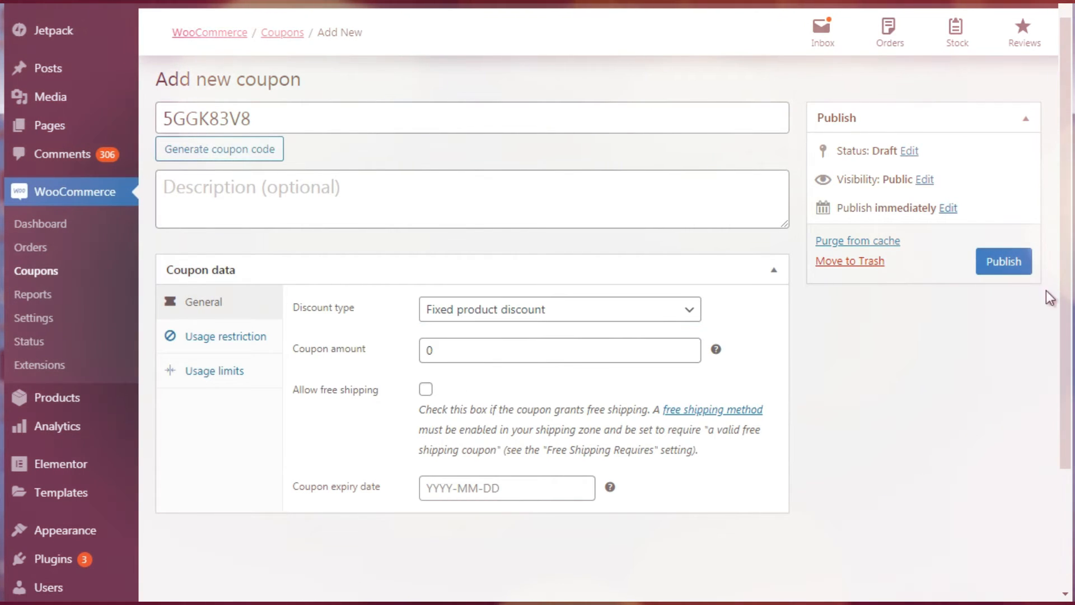
- Set the coupon amount to 50
scroll(1071, 297, down, 1)
drag(473, 297, 408, 308)
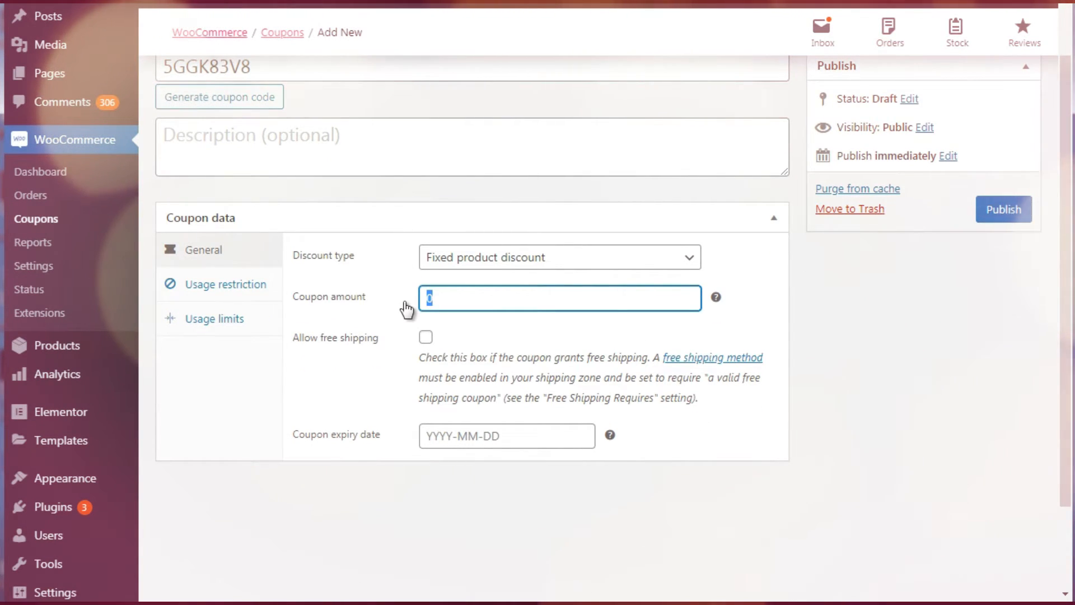
text(50)
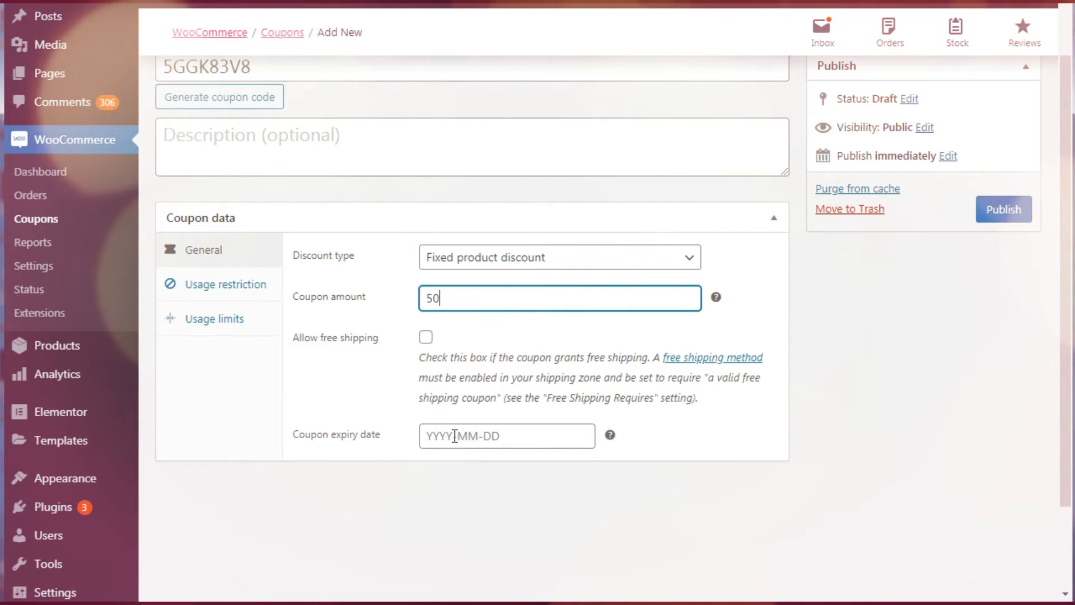
- Review the coupon's usage restriction options, including the product, category and allowed email restrictions
click(226, 291)
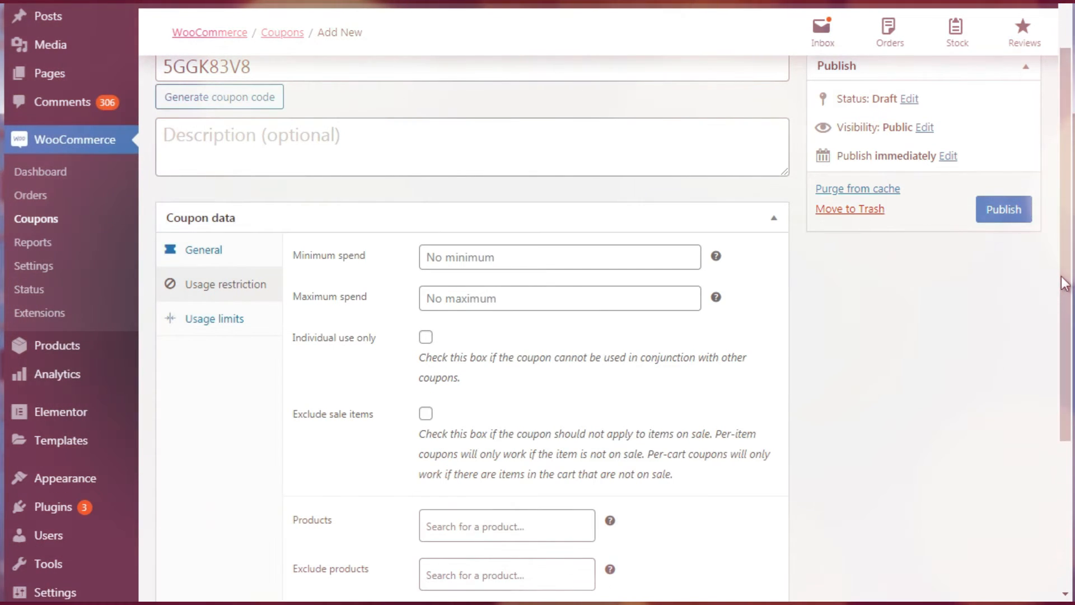
scroll(1070, 324, down, 1)
scroll(1070, 325, down, 1)
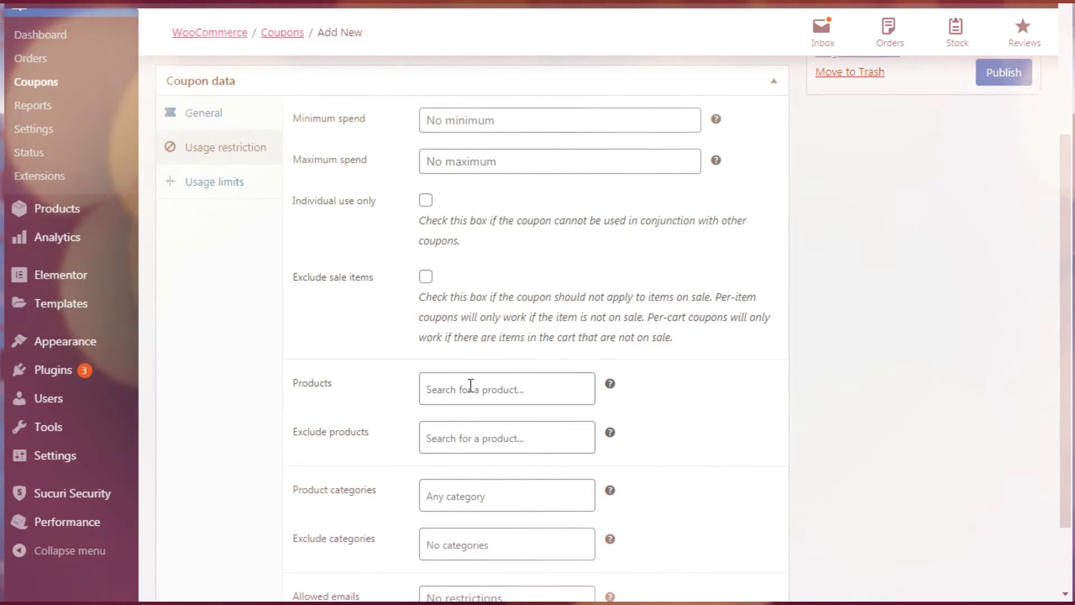
click(471, 386)
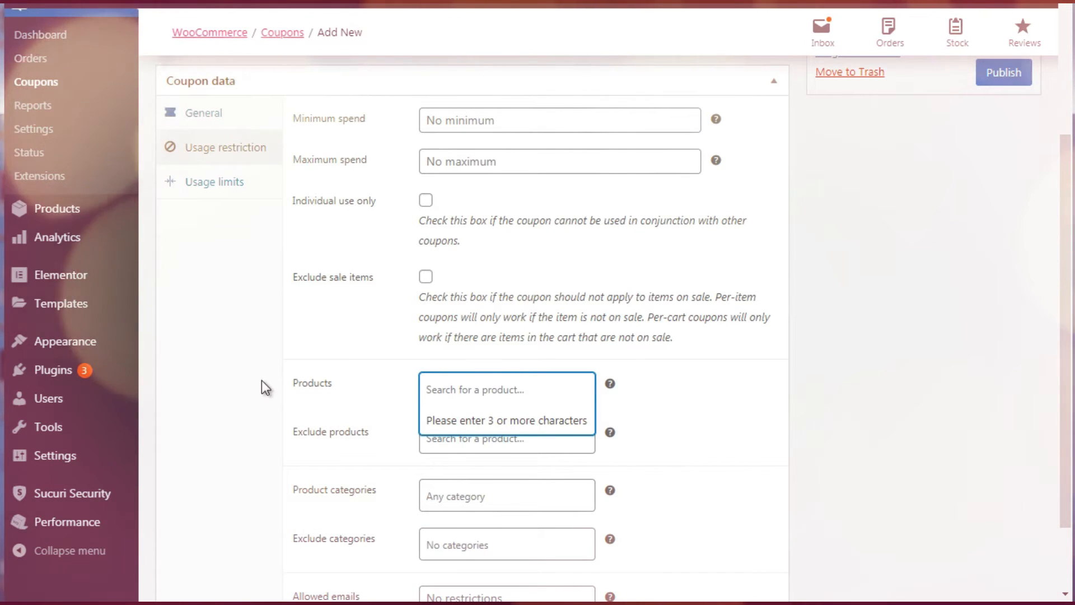
scroll(264, 387, down, 3)
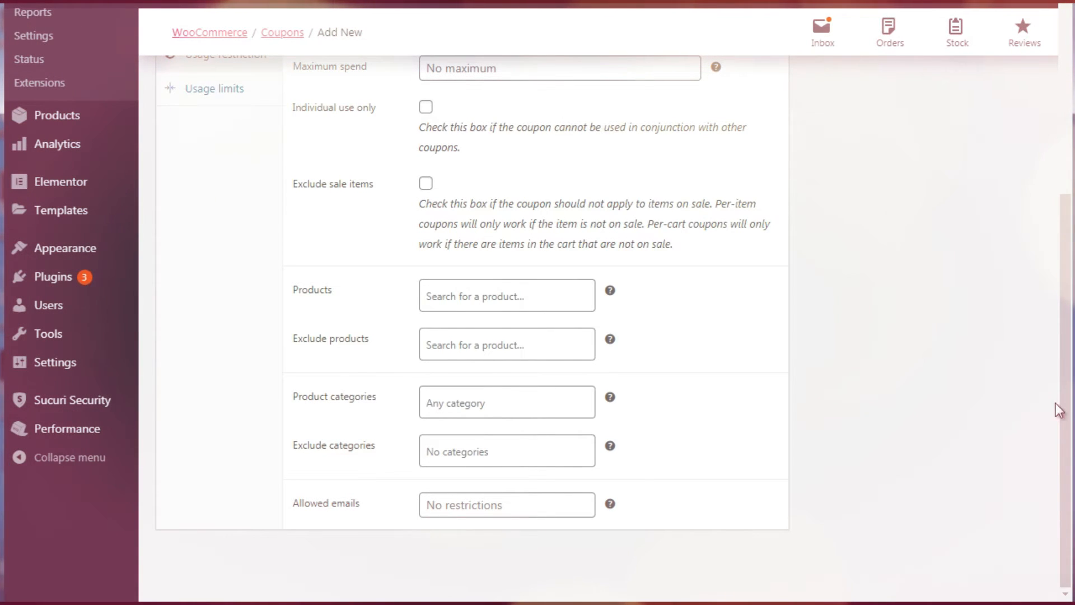
- Set the coupon's usage limit per coupon to 100
scroll(1059, 411, up, 4)
click(214, 321)
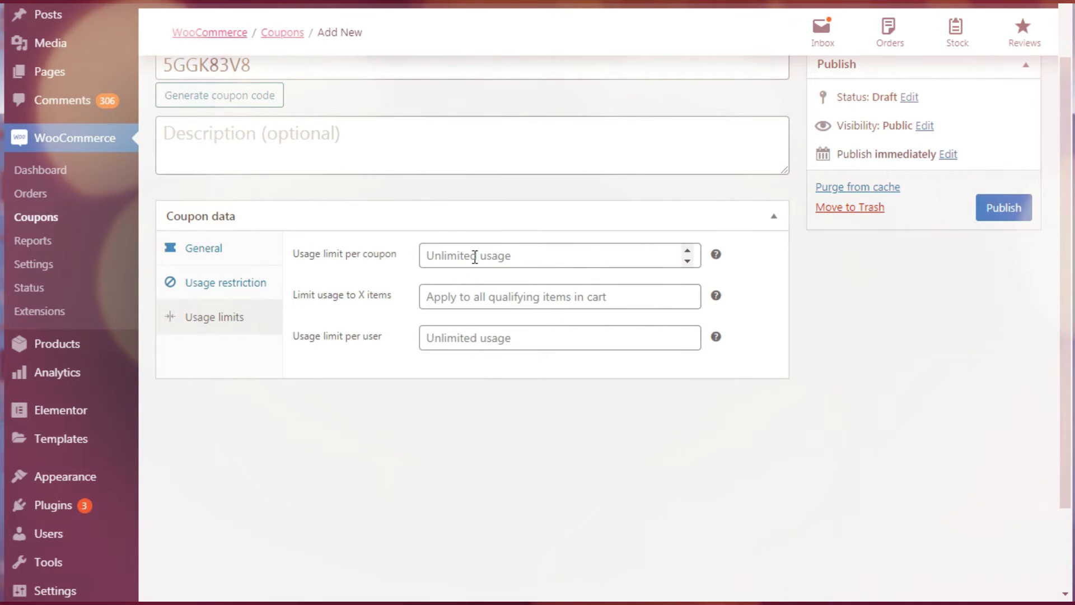
click(423, 221)
click(424, 222)
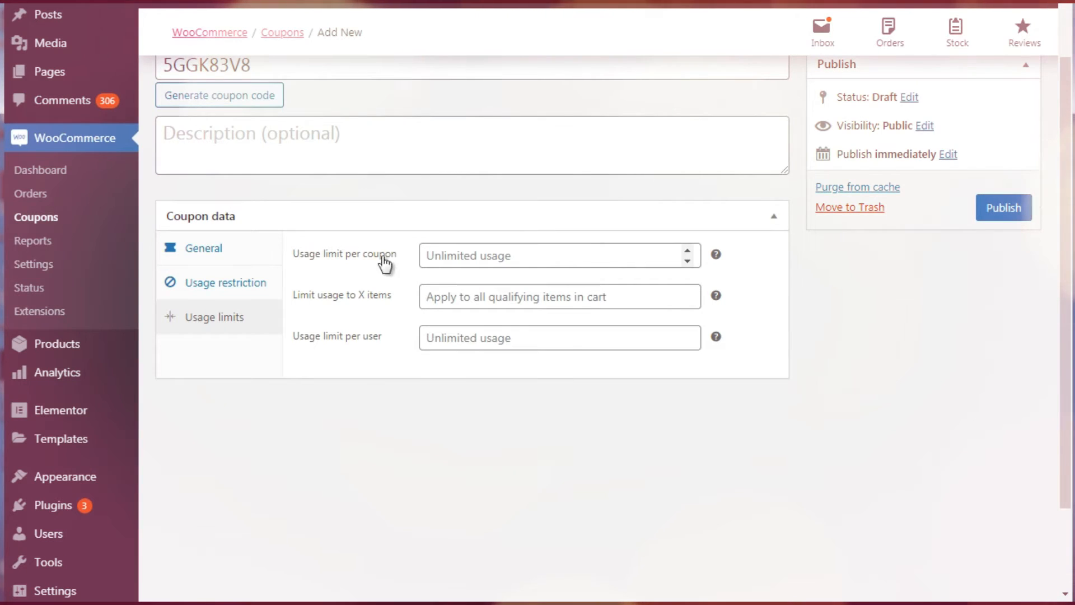
click(464, 256)
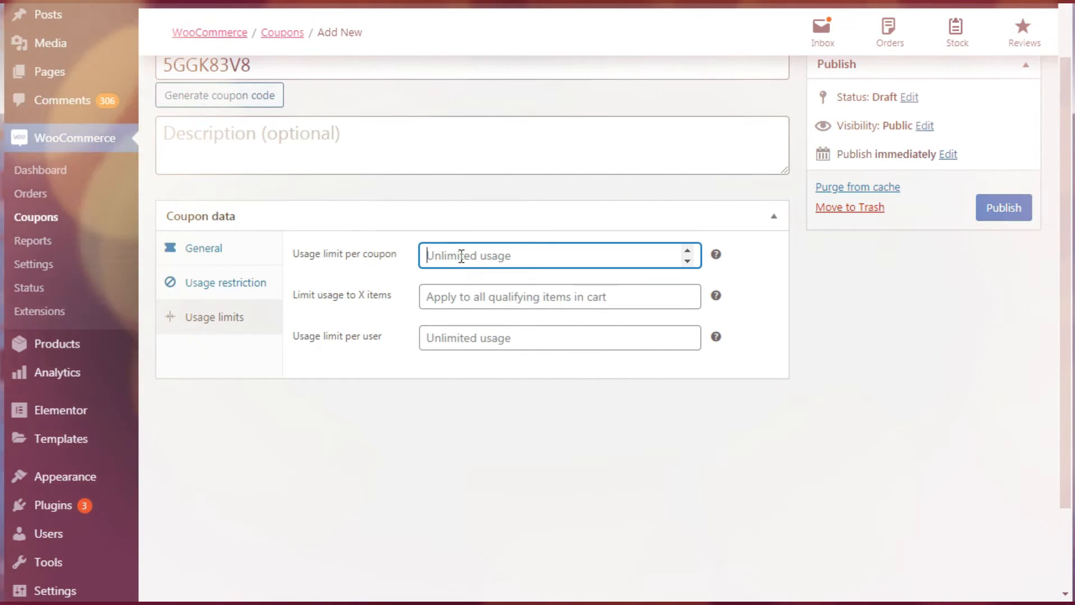
text(100)
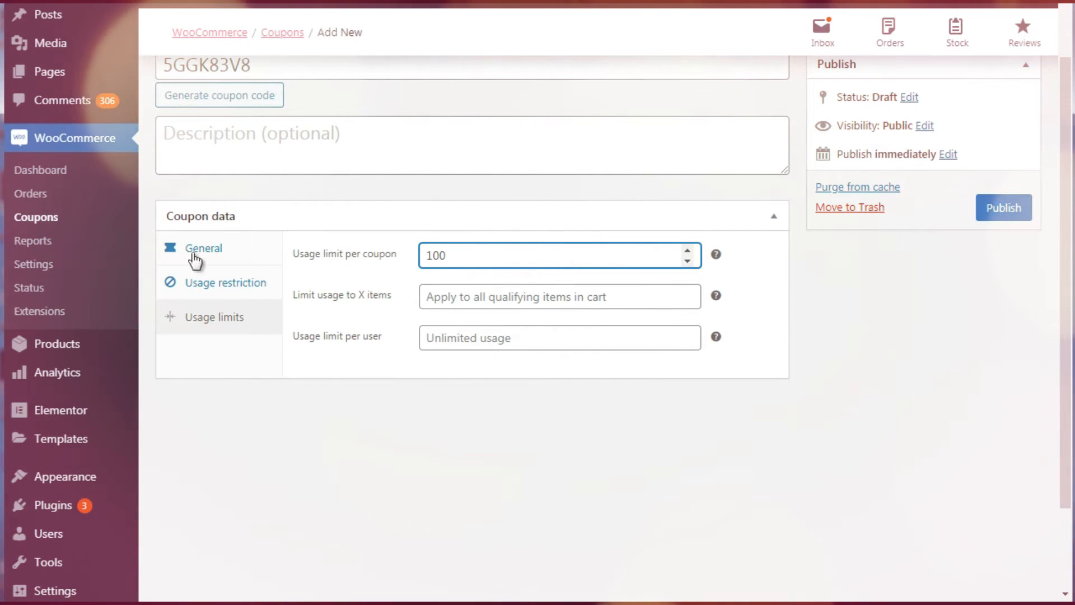
- Leave the coupon without saving it and view the store's sales by date report
click(32, 240)
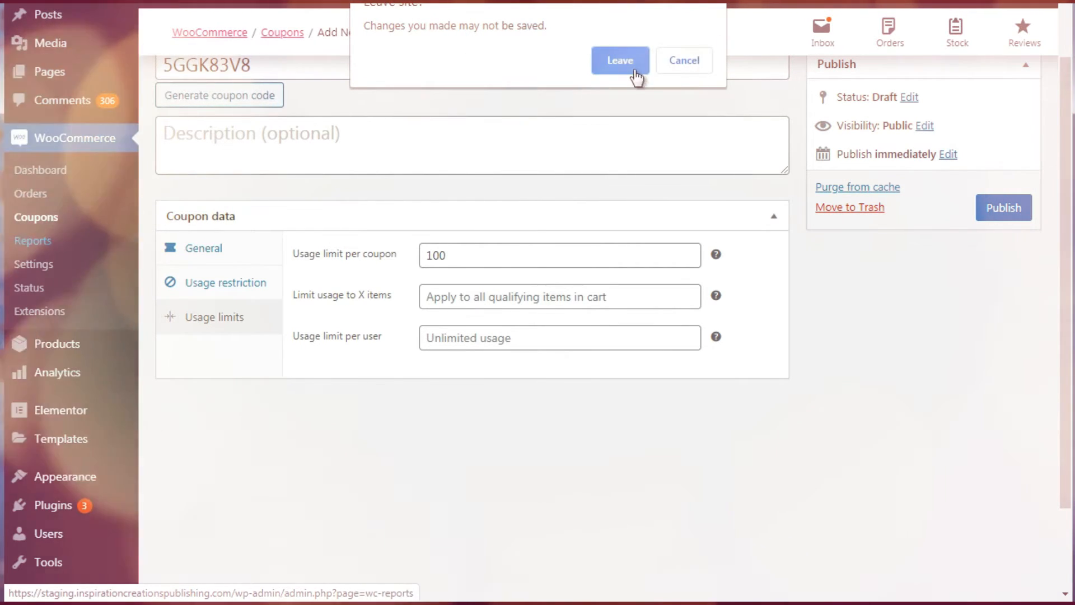
click(636, 61)
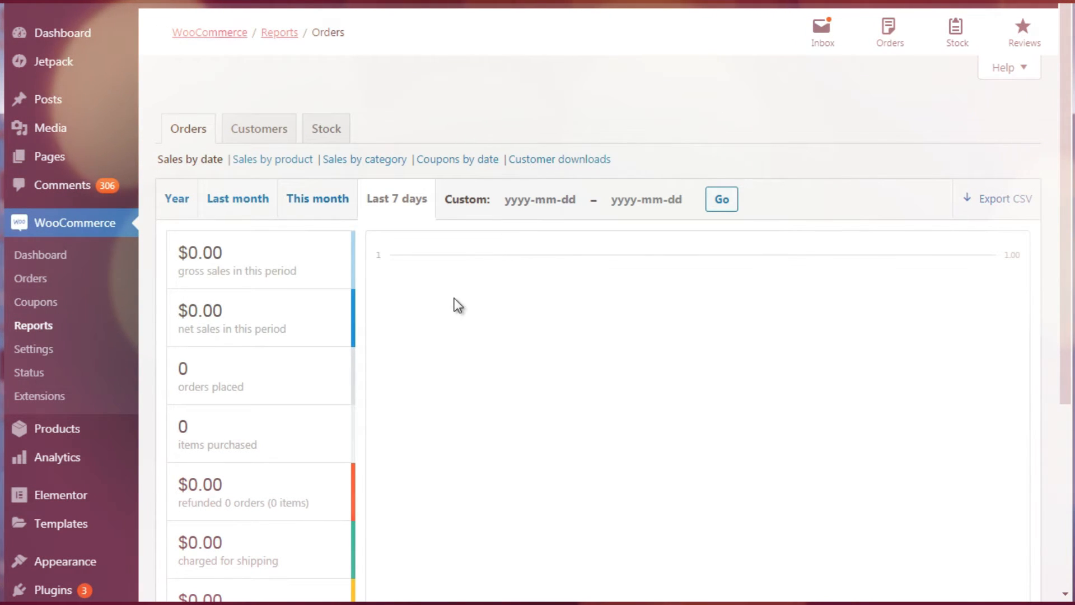
- Look through the WooCommerce general, product and email settings, including the available choices for the shop page
click(32, 349)
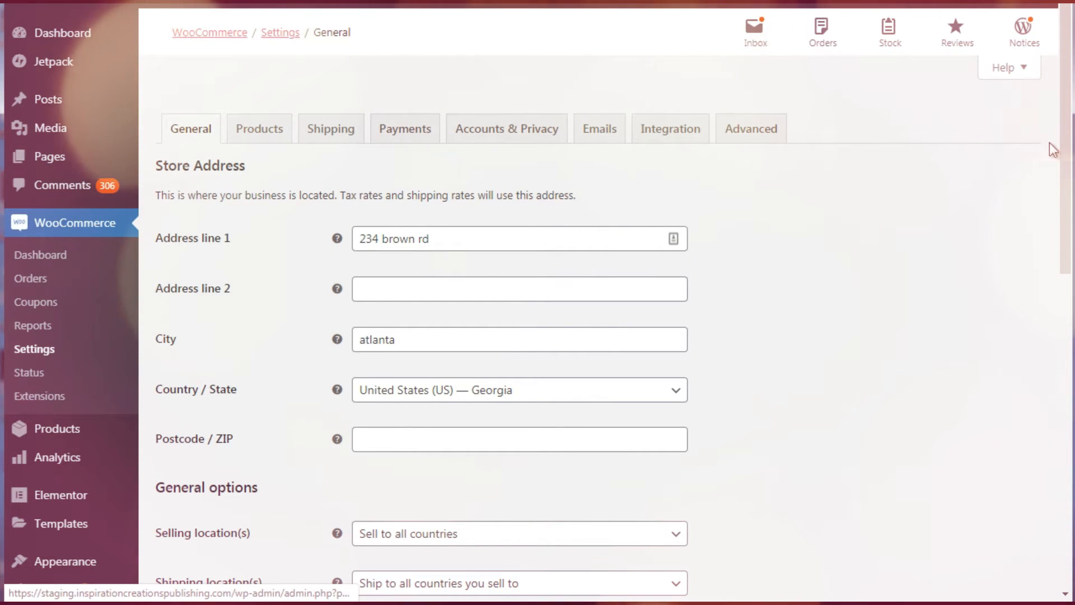
mouse_move(1065, 196)
mouse_down()
mouse_move(1065, 512)
mouse_move(1065, 196)
mouse_up()
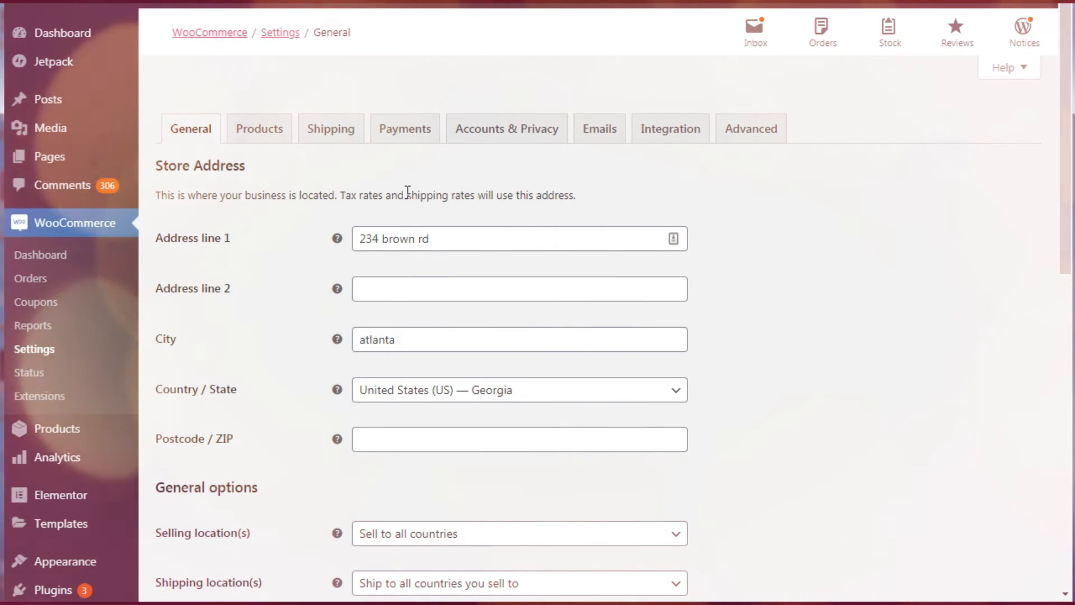
click(269, 141)
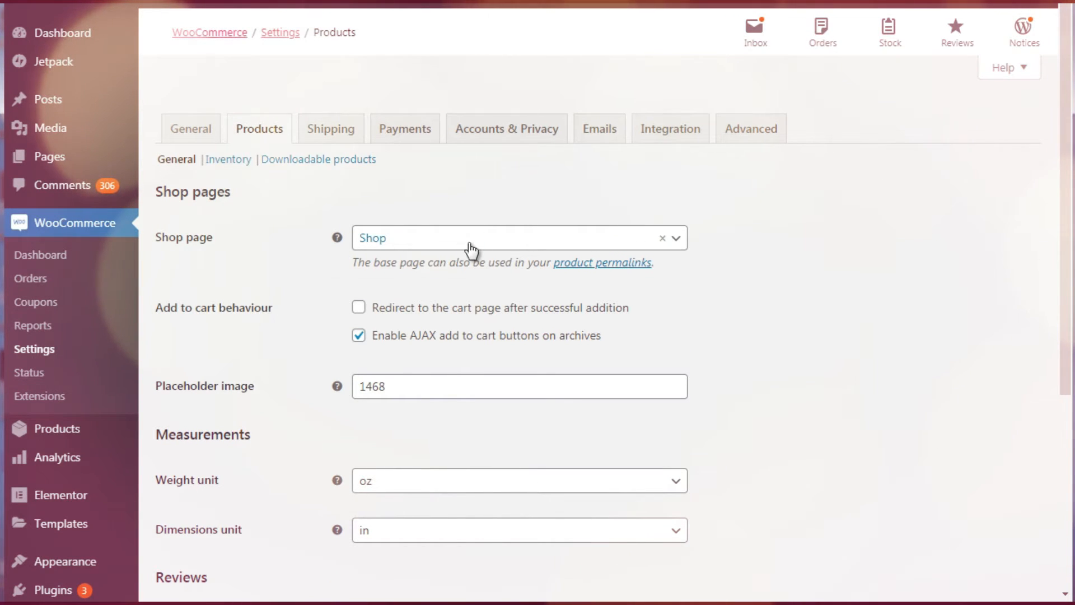
click(410, 248)
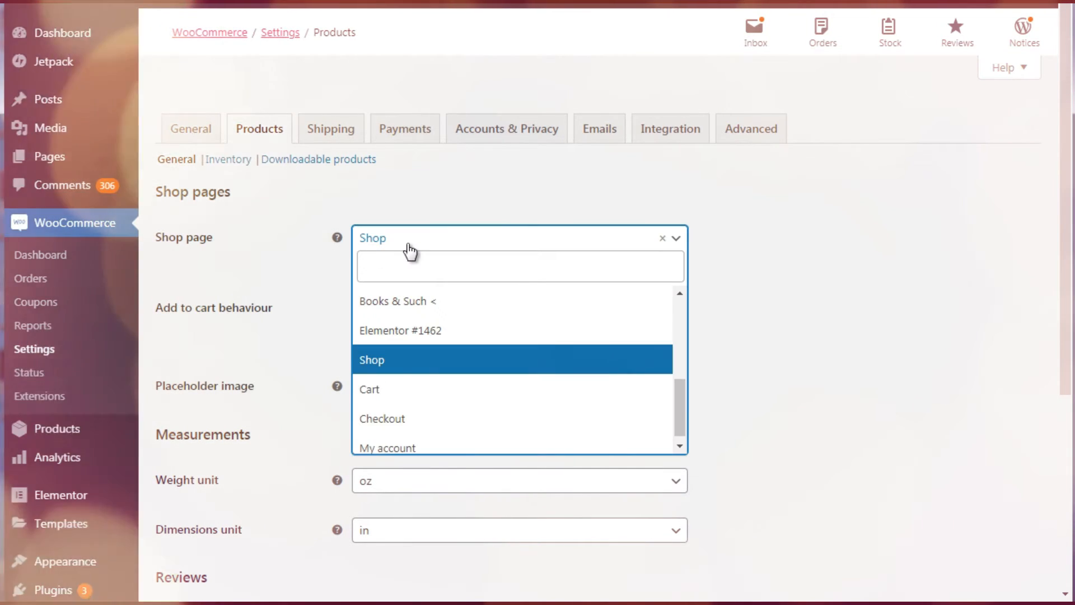
click(407, 249)
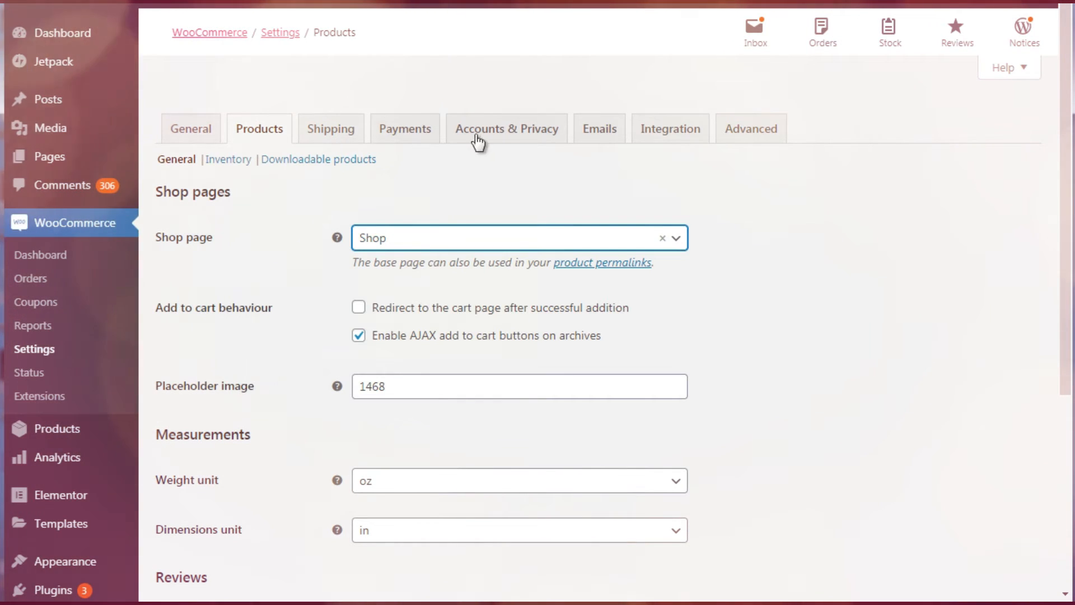
click(589, 137)
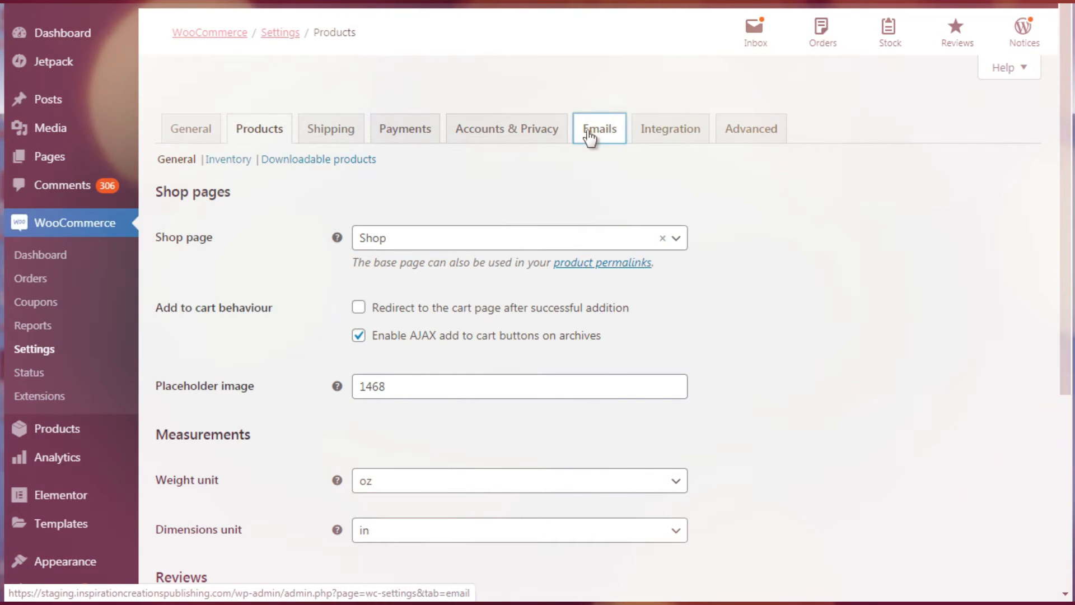
scroll(589, 137, down, 5)
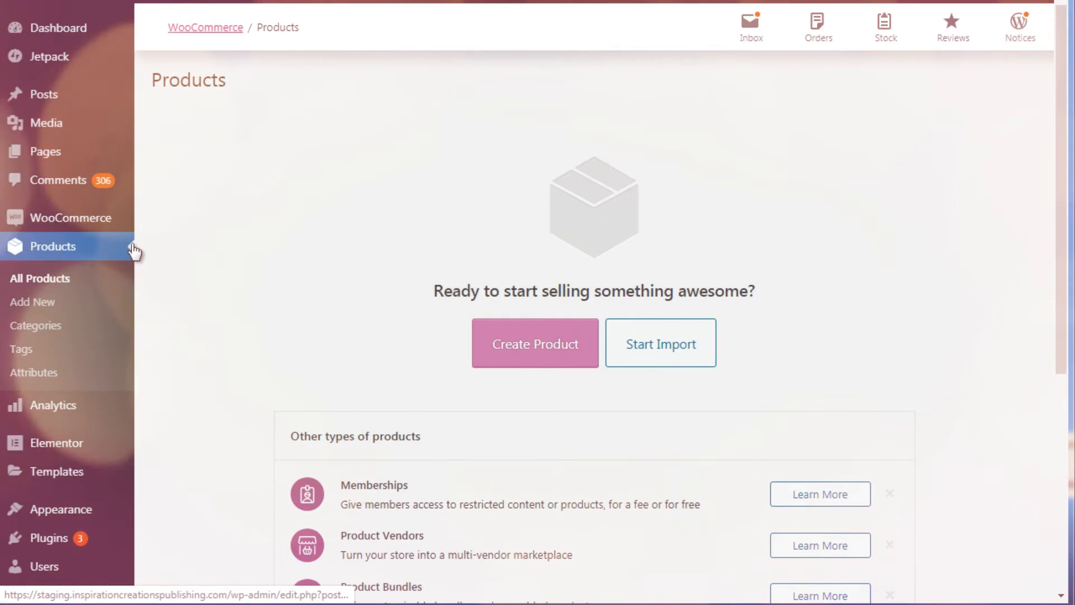
- View the CSV product import page and start creating a new product, dismissing the guided tips
mouse_move(56, 221)
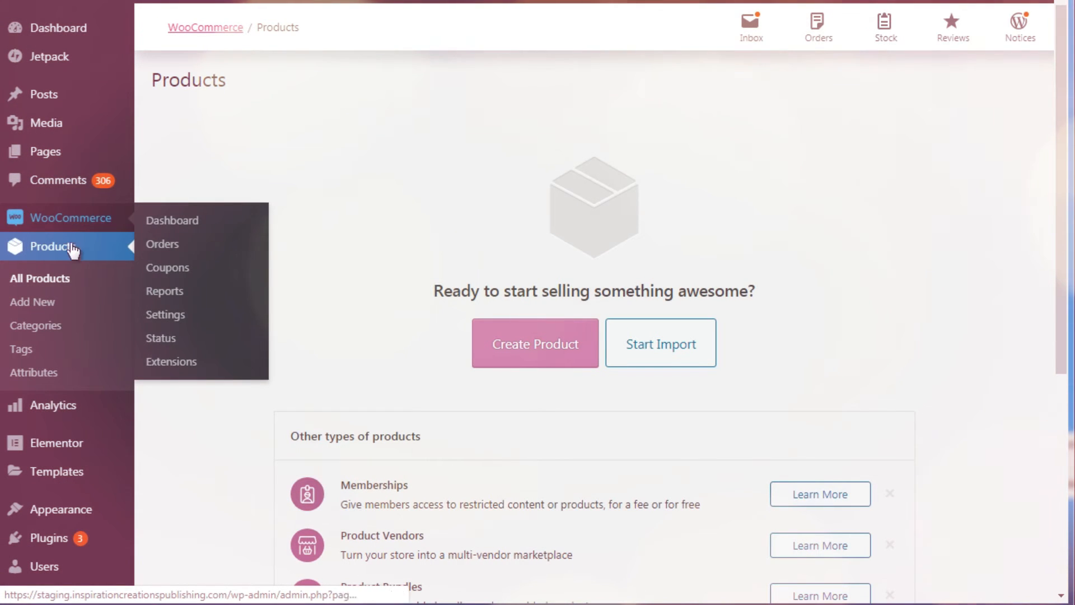
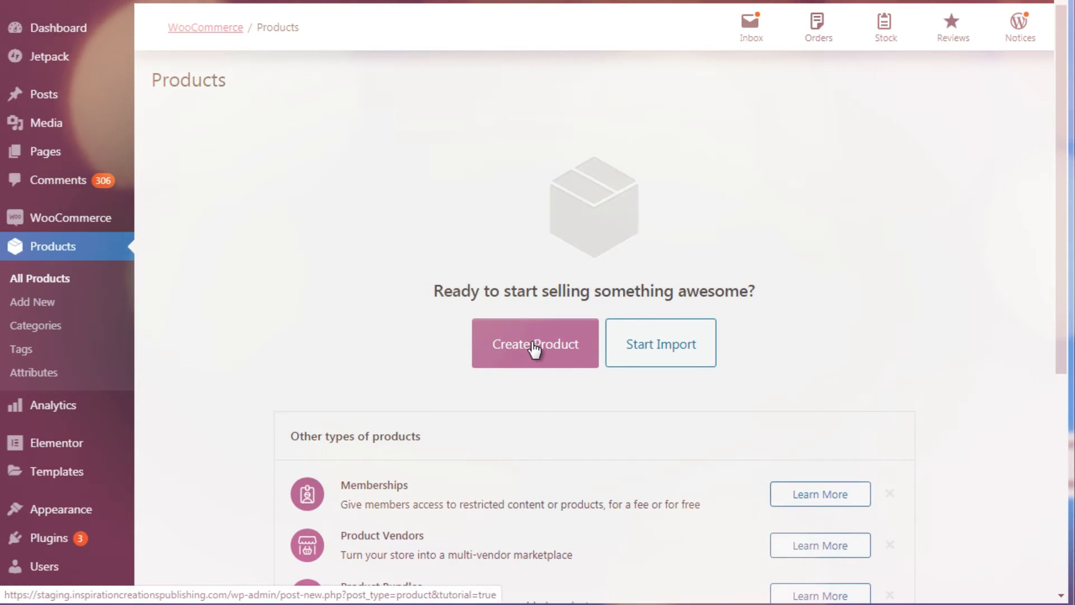
click(558, 348)
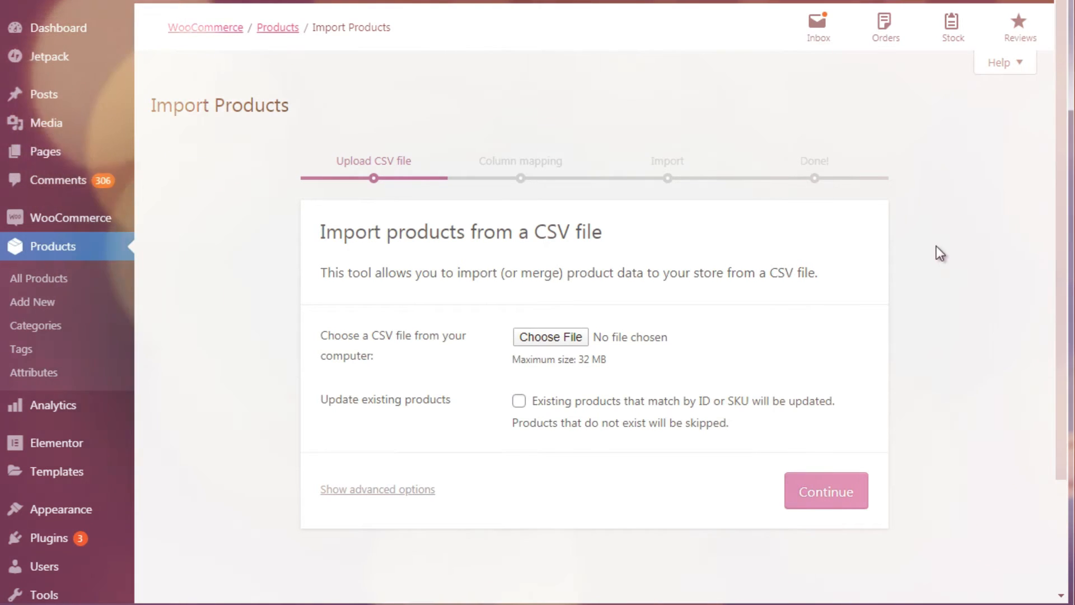
scroll(1064, 299, down, 2)
scroll(716, 314, up, 2)
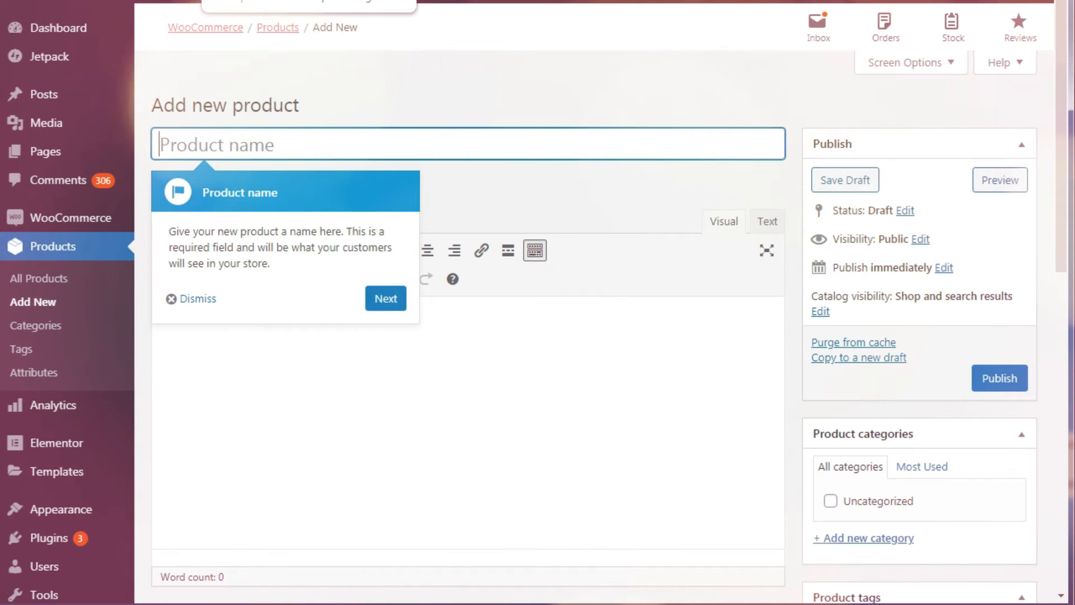
click(395, 300)
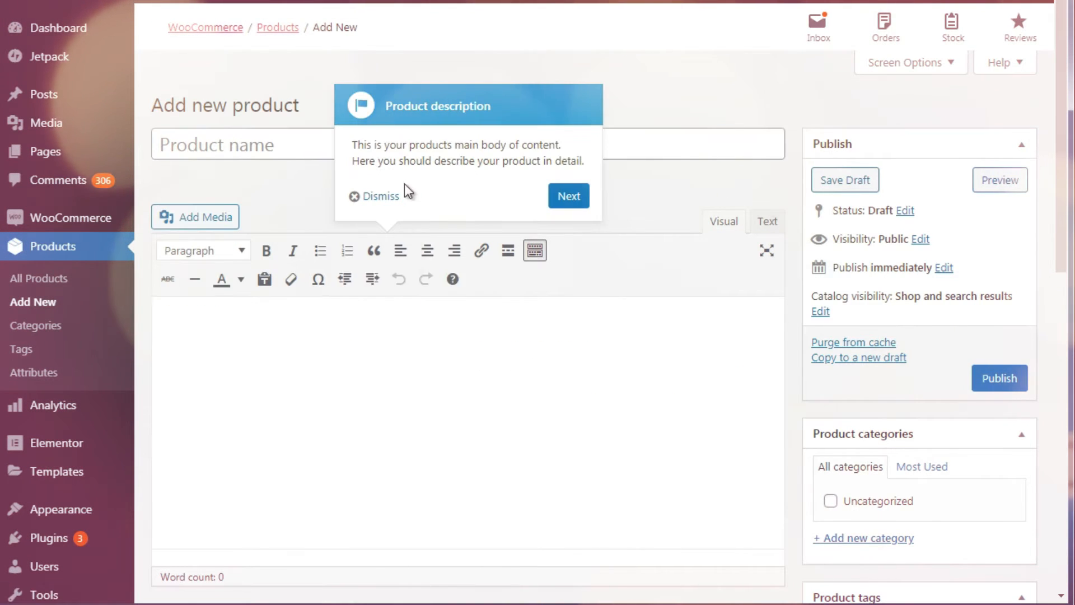
click(389, 205)
- Name the new product Book 1 and enter the text Description as its main description
click(267, 143)
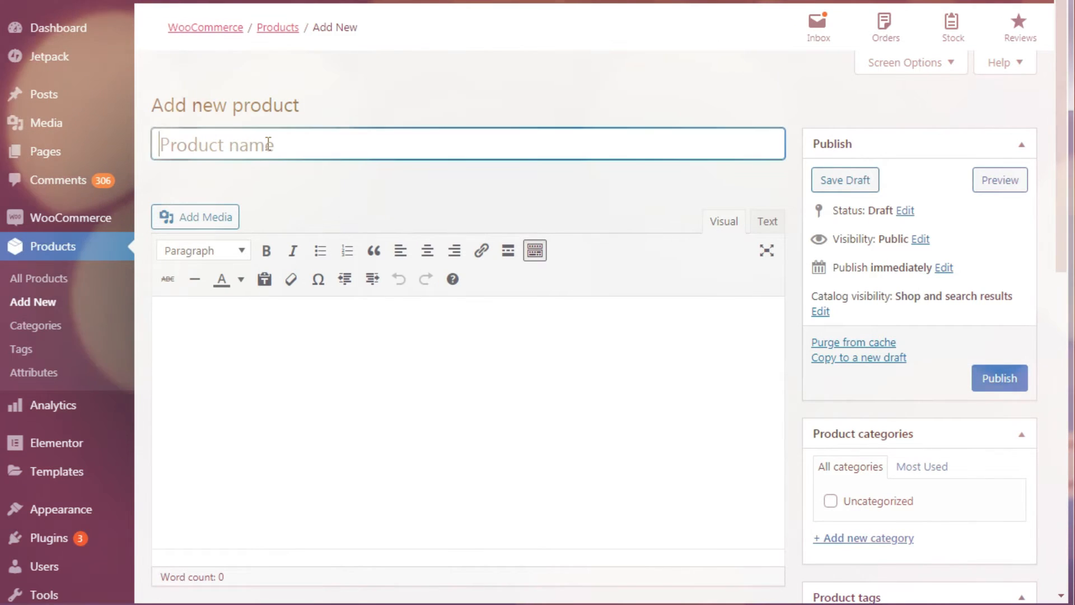
text(Book 1)
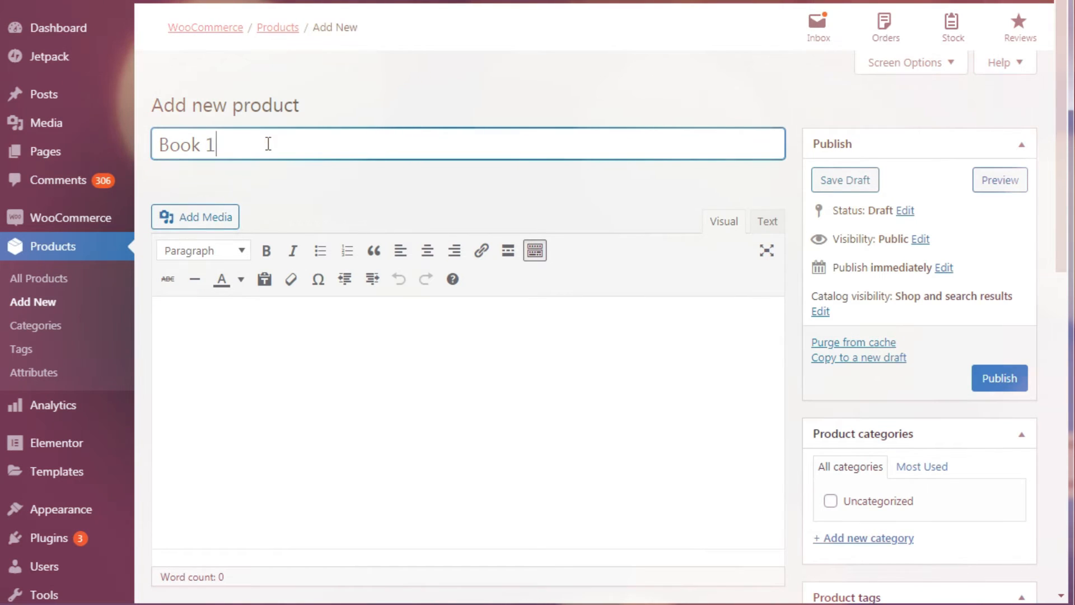
click(268, 368)
text(D)
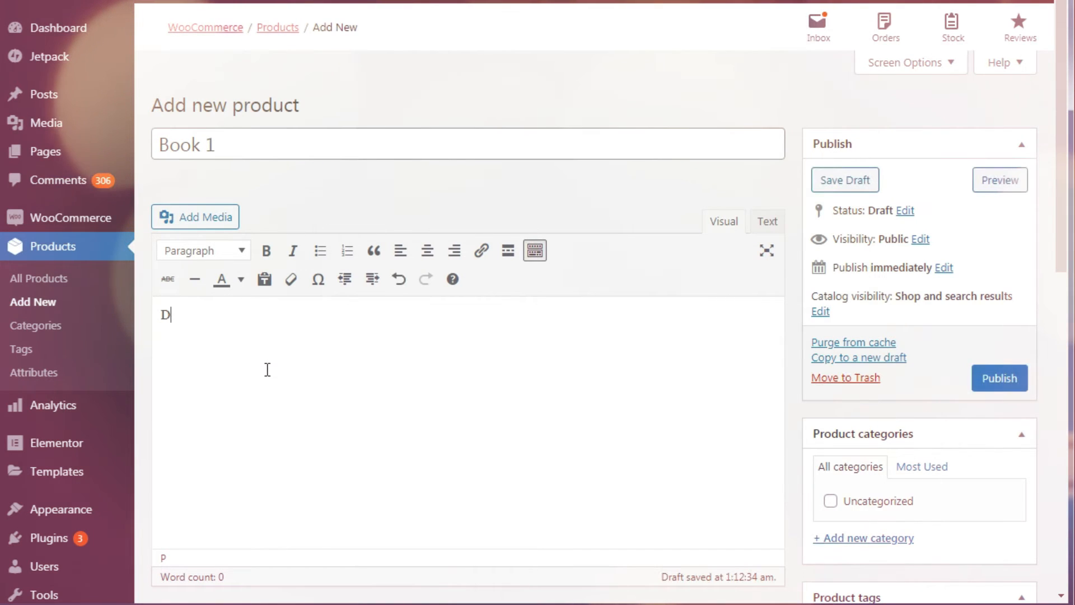
text(eskocription)
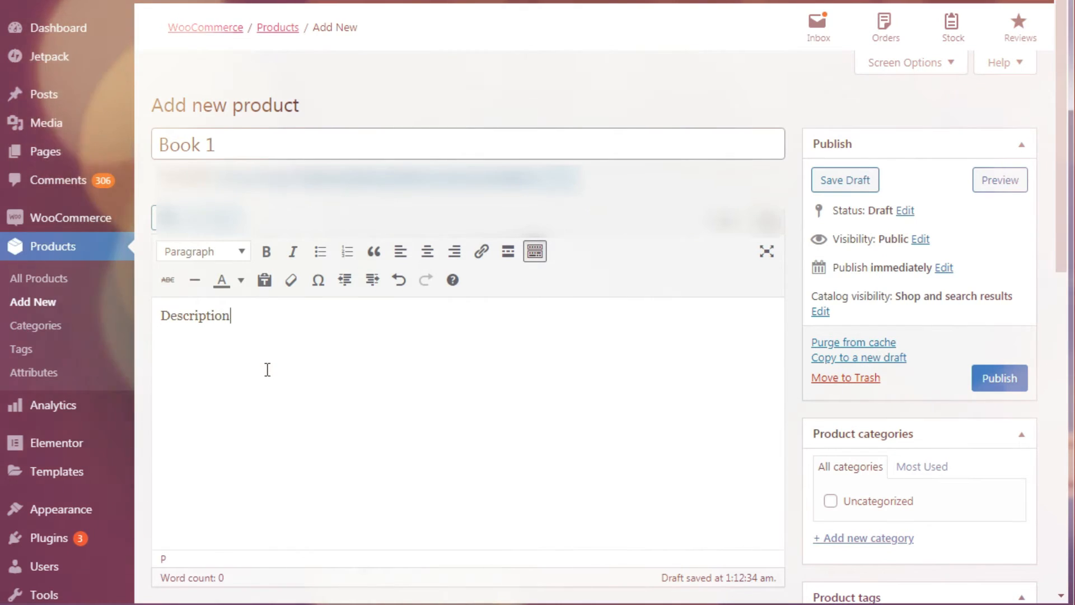
- Make the product description a bulleted list and add the items Feature 1, Feature 2 and Feature 3
key(ctrl+a)
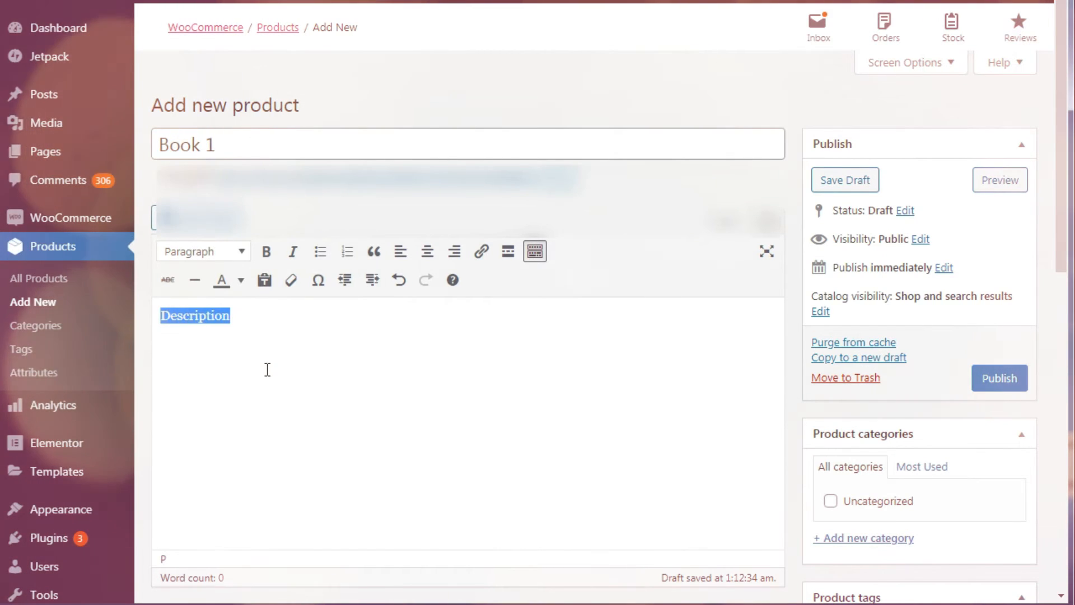
click(320, 252)
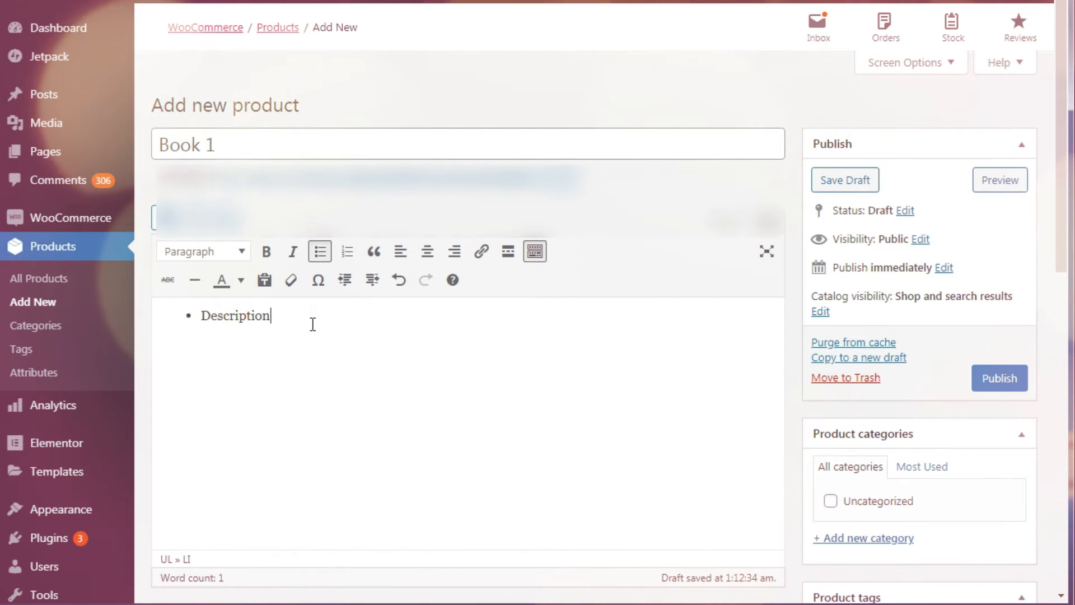
key(Return)
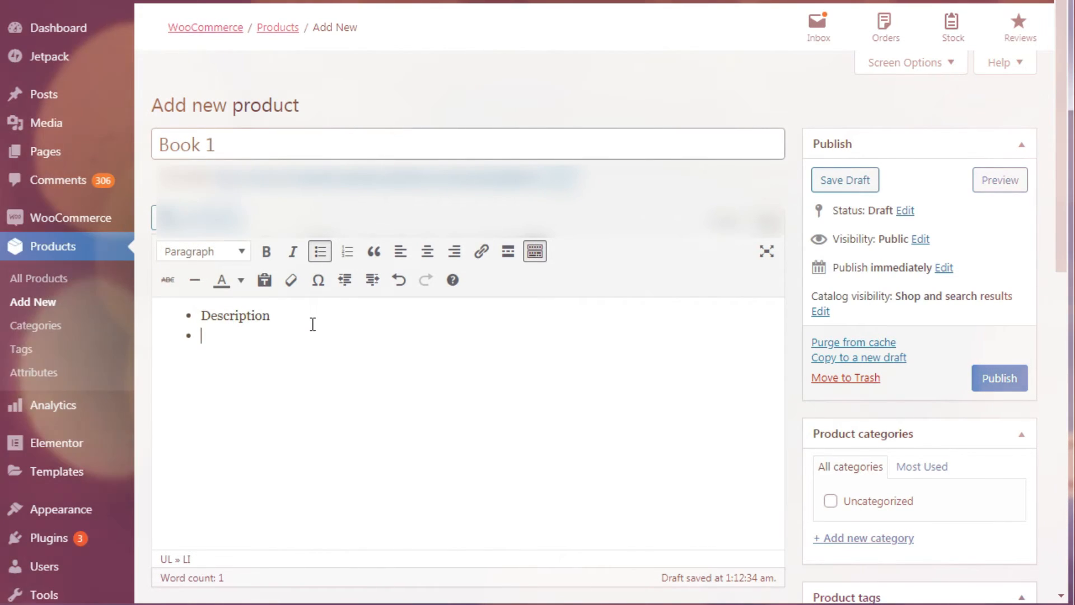
text(Feature)
key(Return)
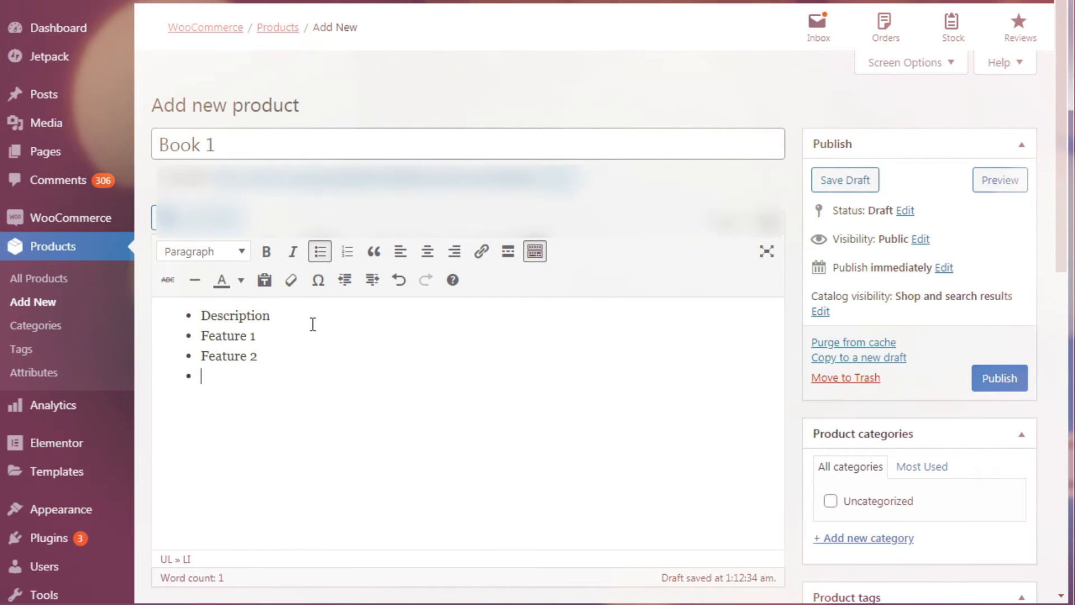
text(Feature 3)
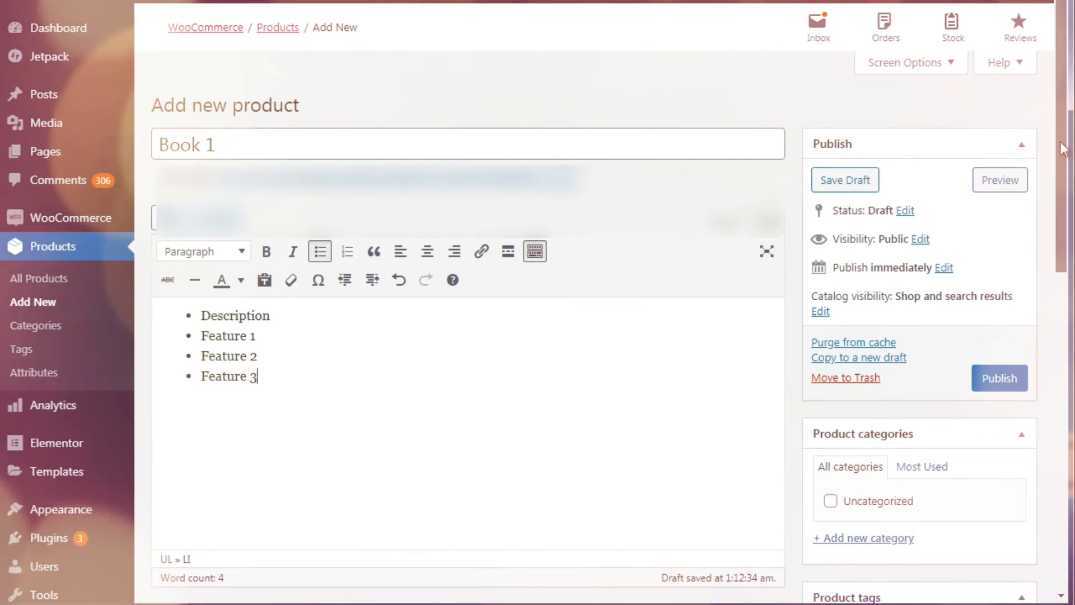
- Review the product type choices, keep Simple product, and mark the product as downloadable
drag(1064, 149, 1056, 351)
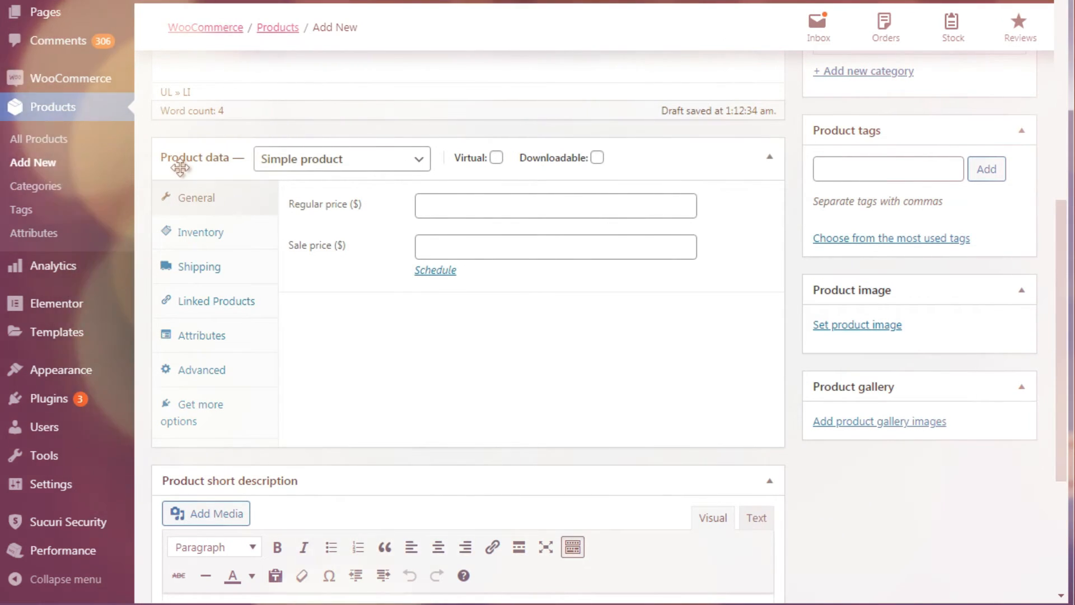
click(292, 163)
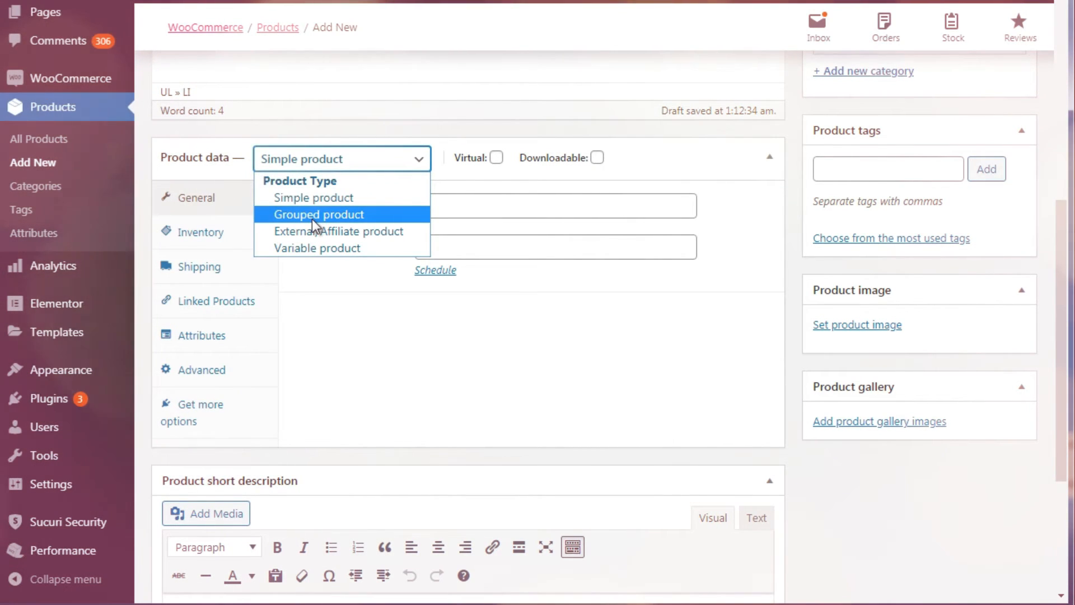
click(369, 136)
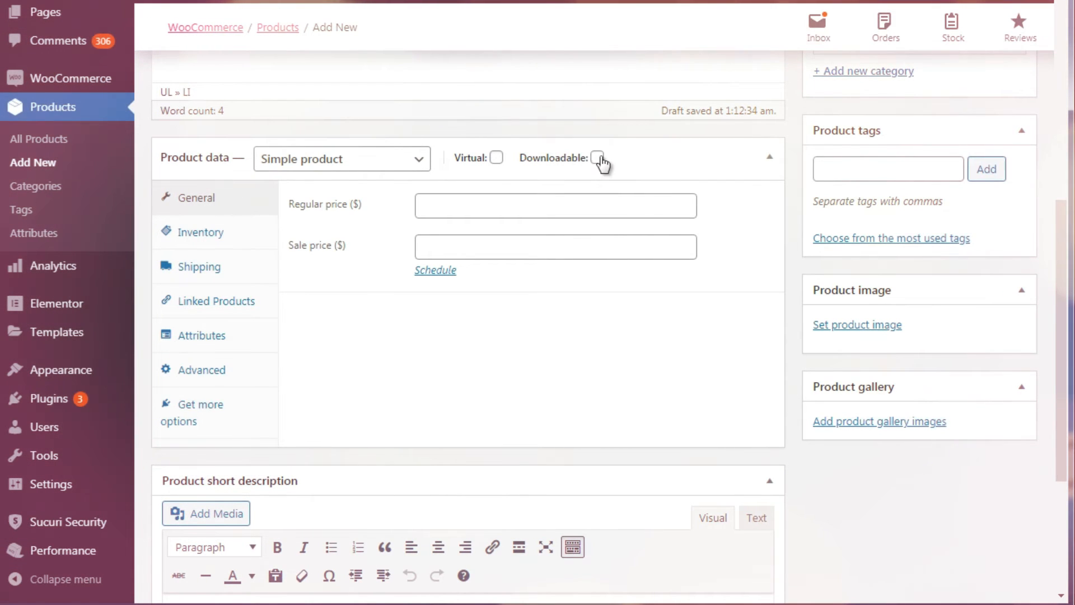
click(598, 158)
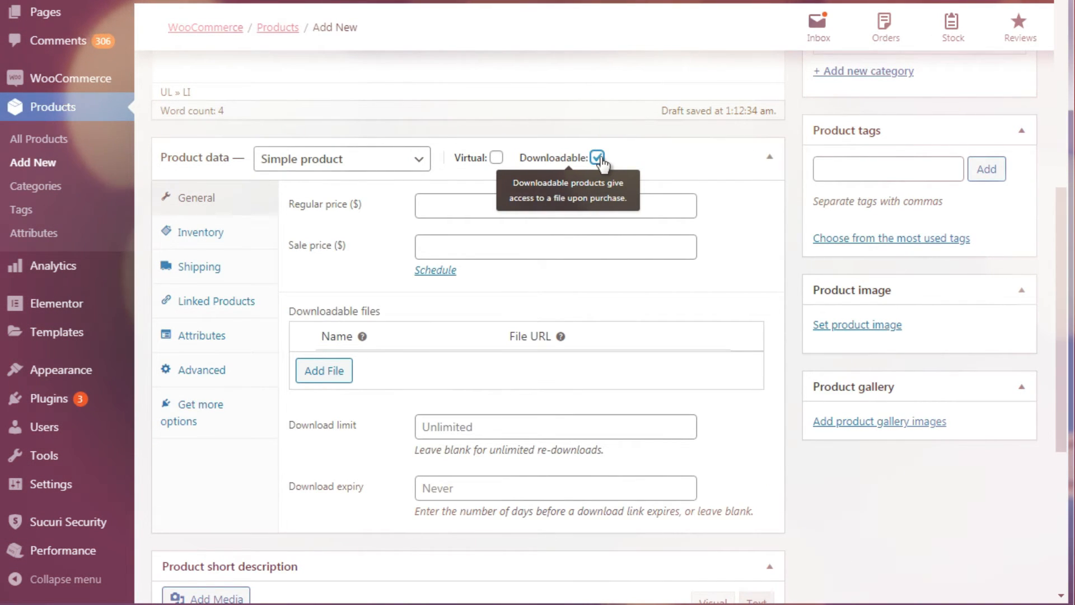
- Try the Virtual and Downloadable options on and off to compare the product data fields, ending with only Downloadable enabled
click(497, 158)
click(598, 158)
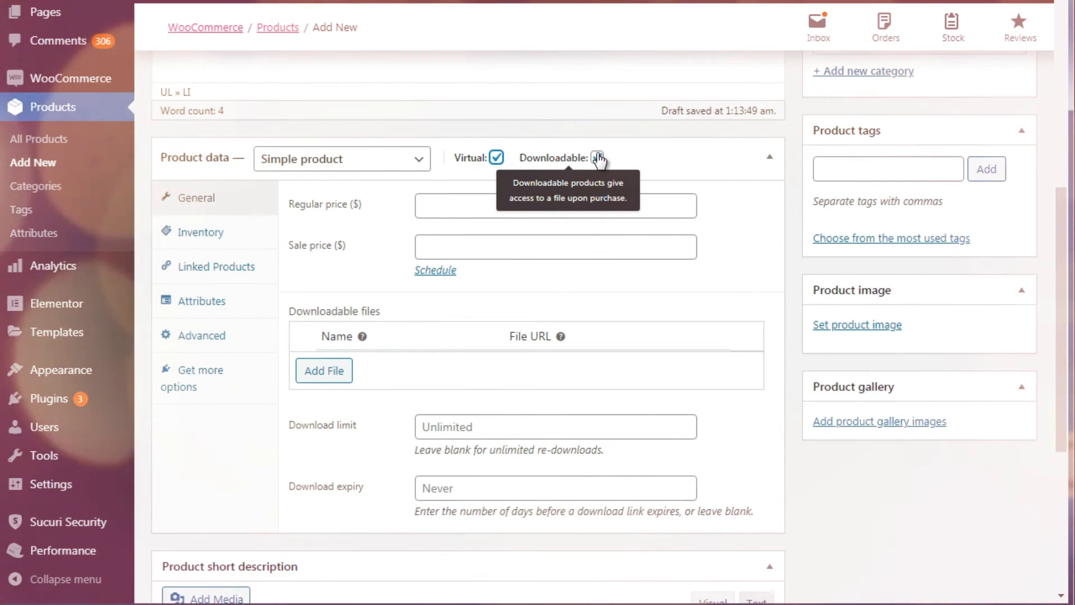
click(496, 157)
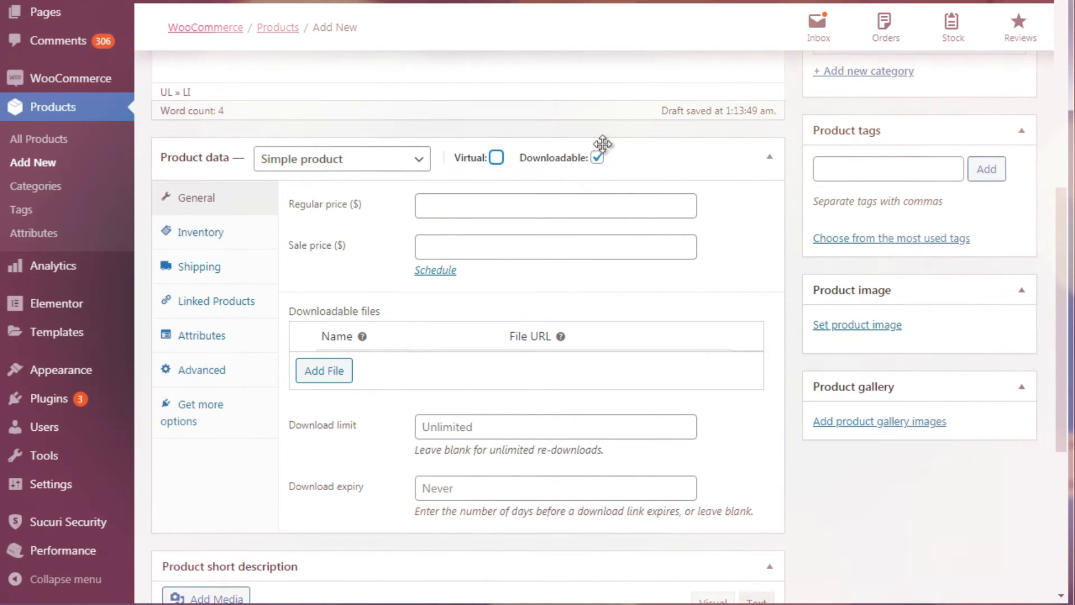
click(598, 158)
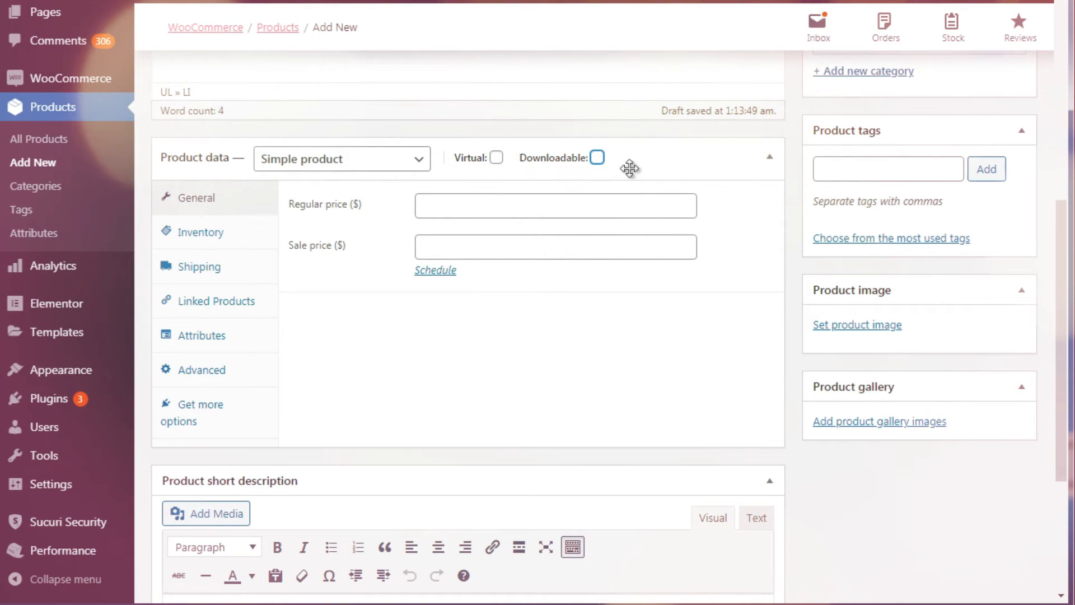
click(597, 158)
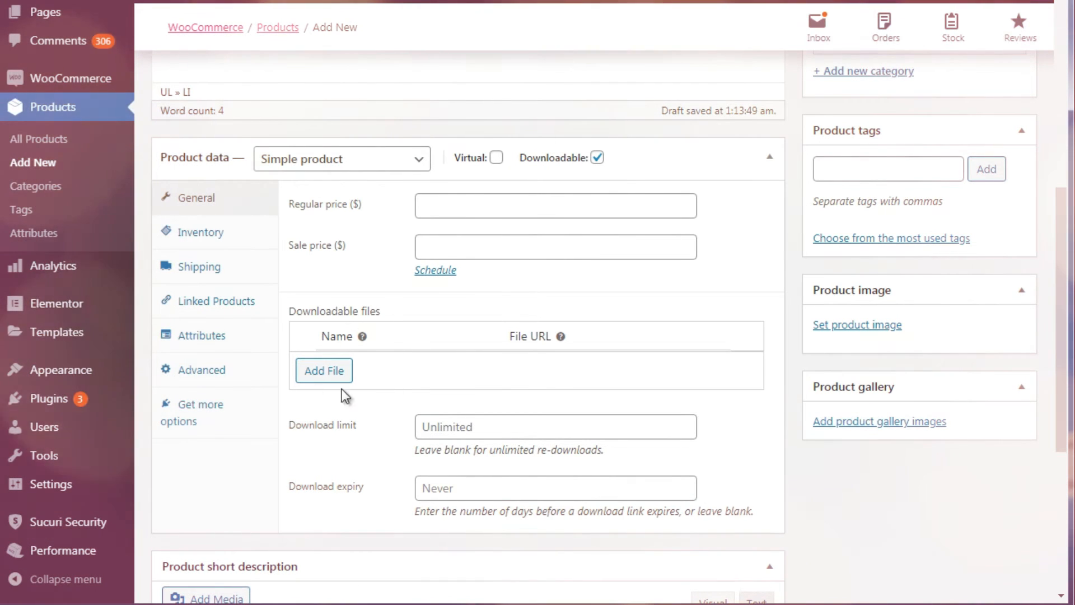
- Review the product's download fields, the inventory settings with the stock status choices, and the shipping and linked product settings
scroll(912, 250, down, 3)
scroll(576, 376, up, 3)
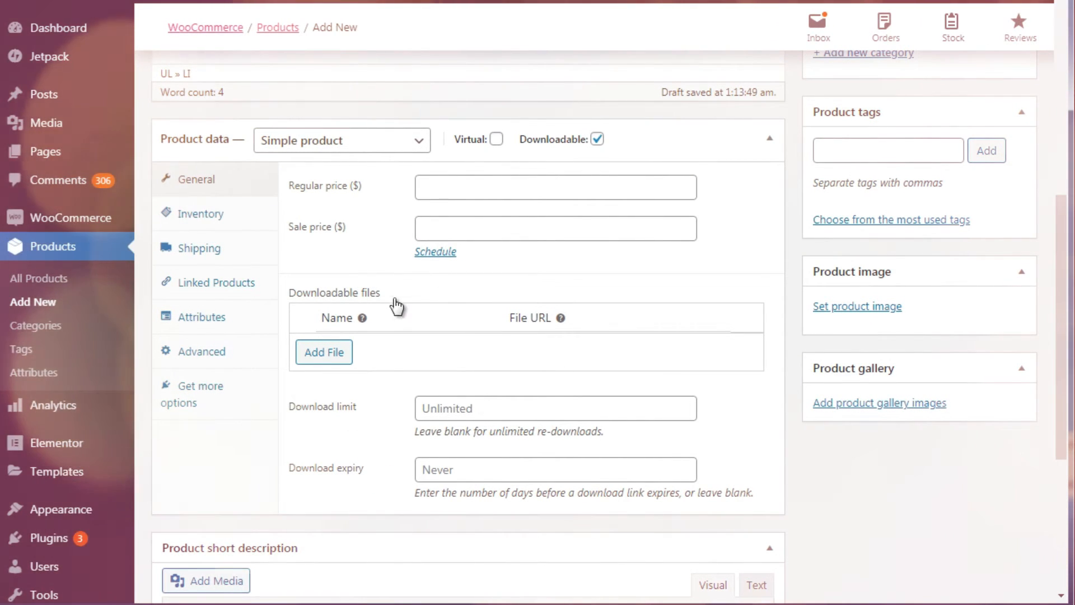
click(199, 214)
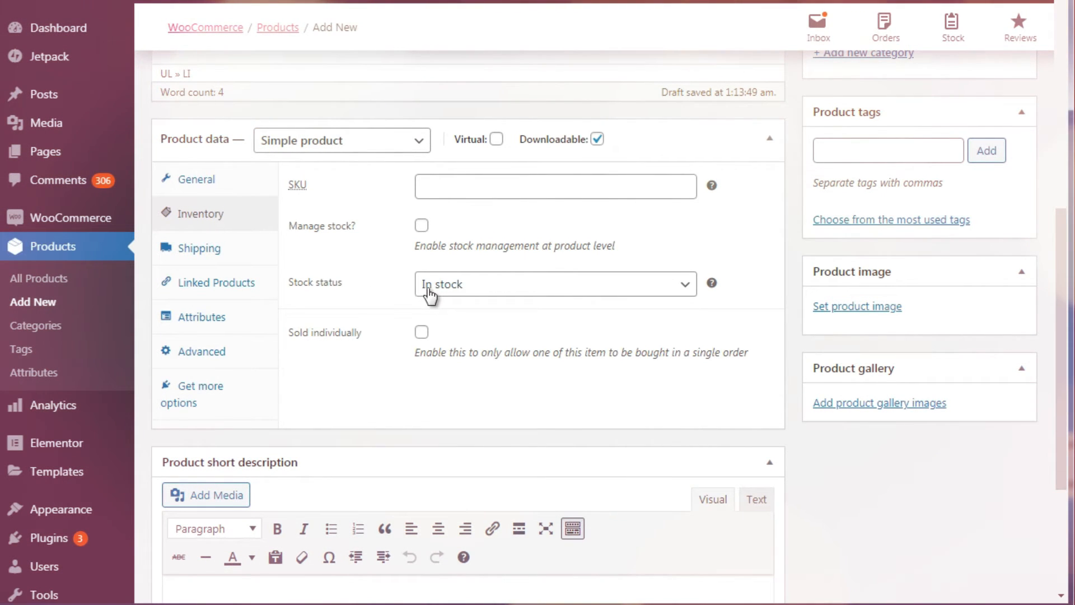
click(429, 291)
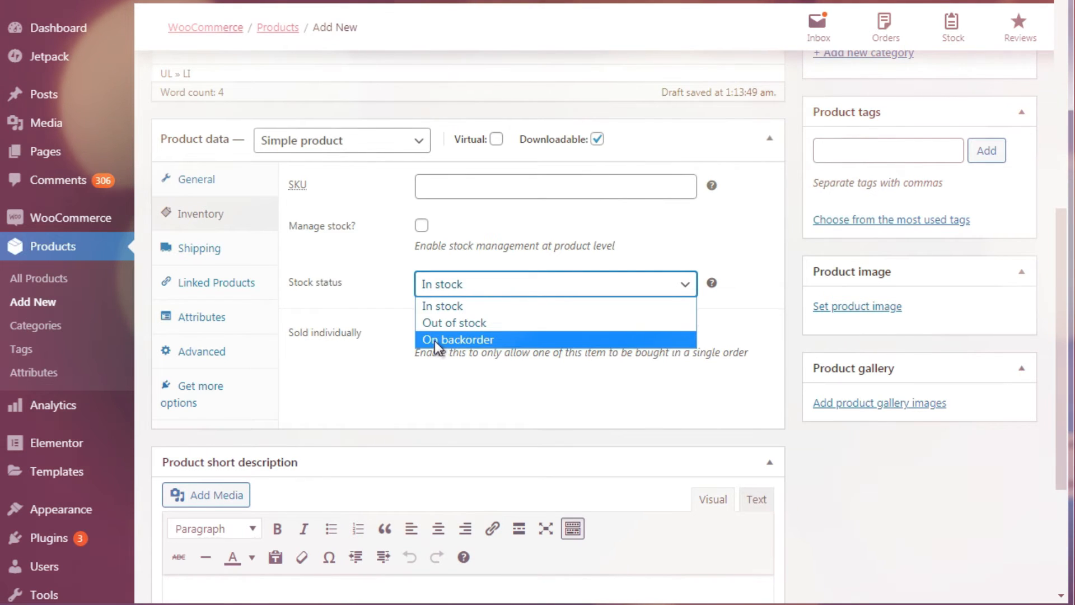
click(391, 295)
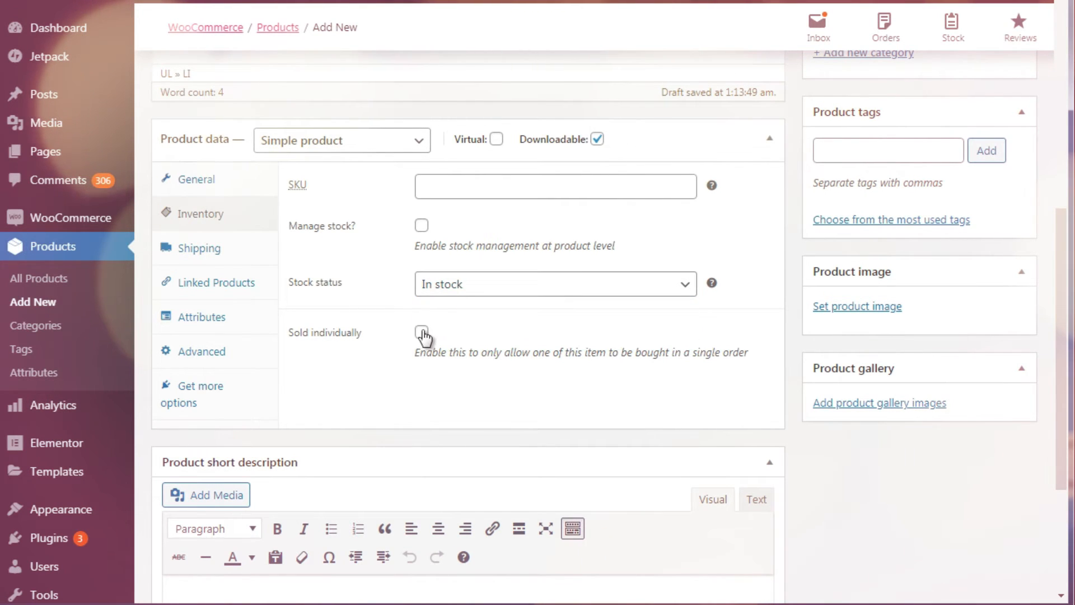
click(213, 252)
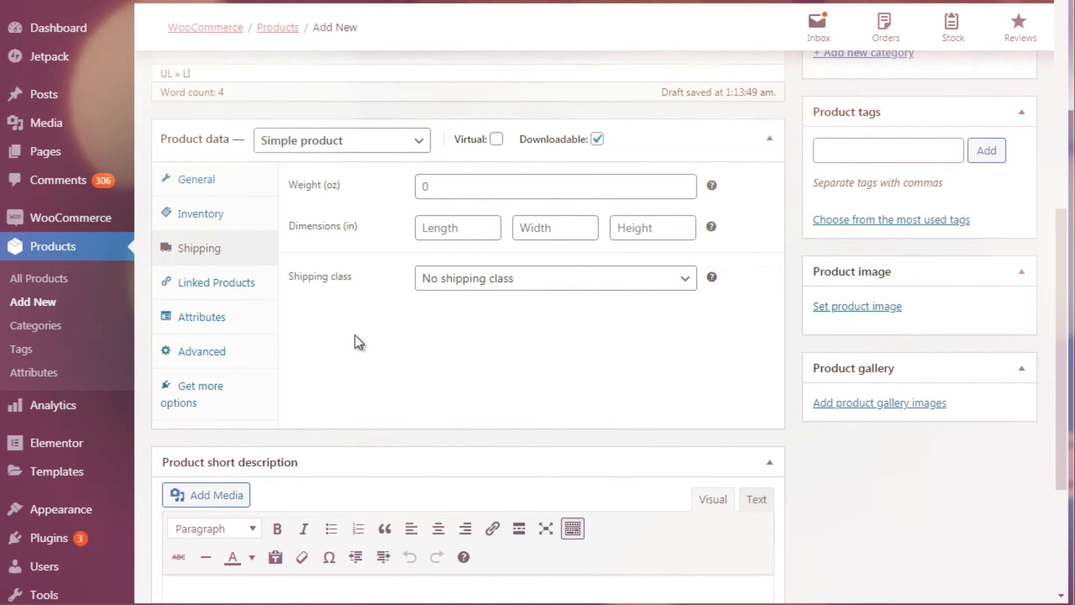
click(246, 295)
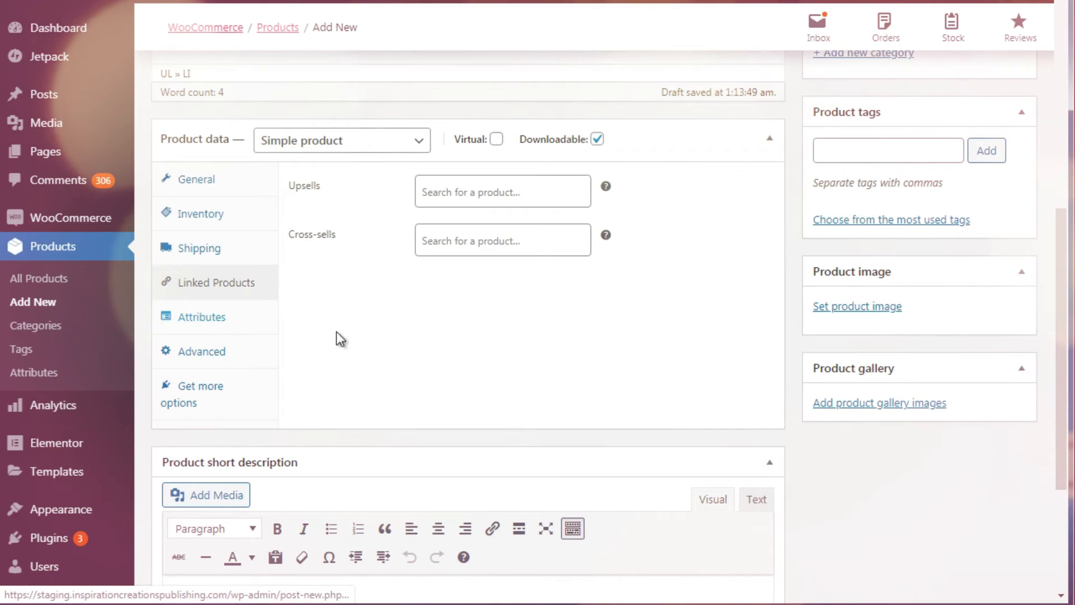
drag(1062, 235, 1062, 275)
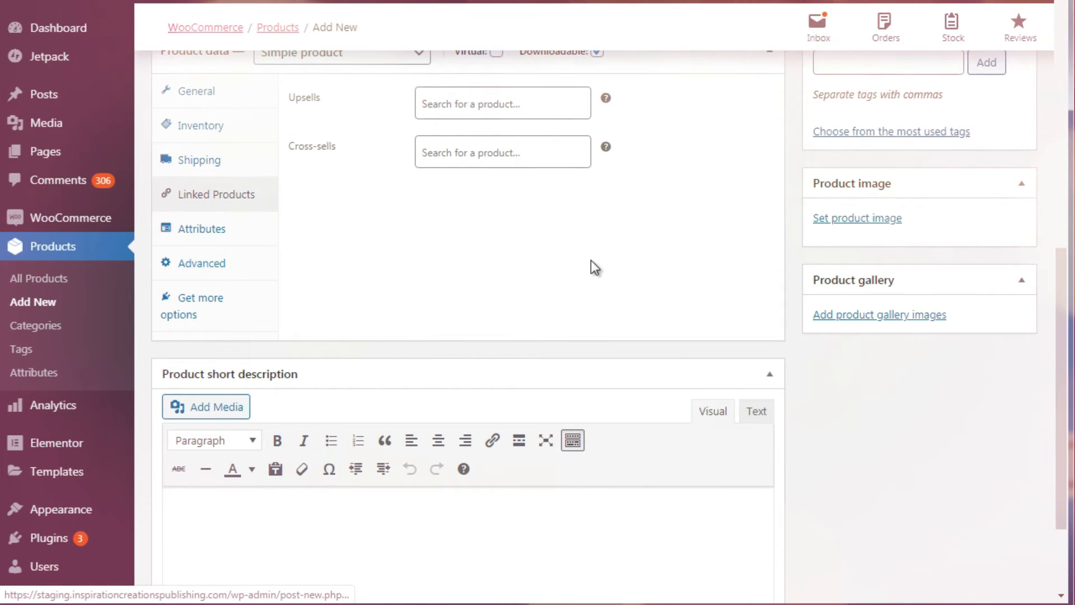
drag(1054, 280, 1071, 95)
scroll(996, 100, down, 5)
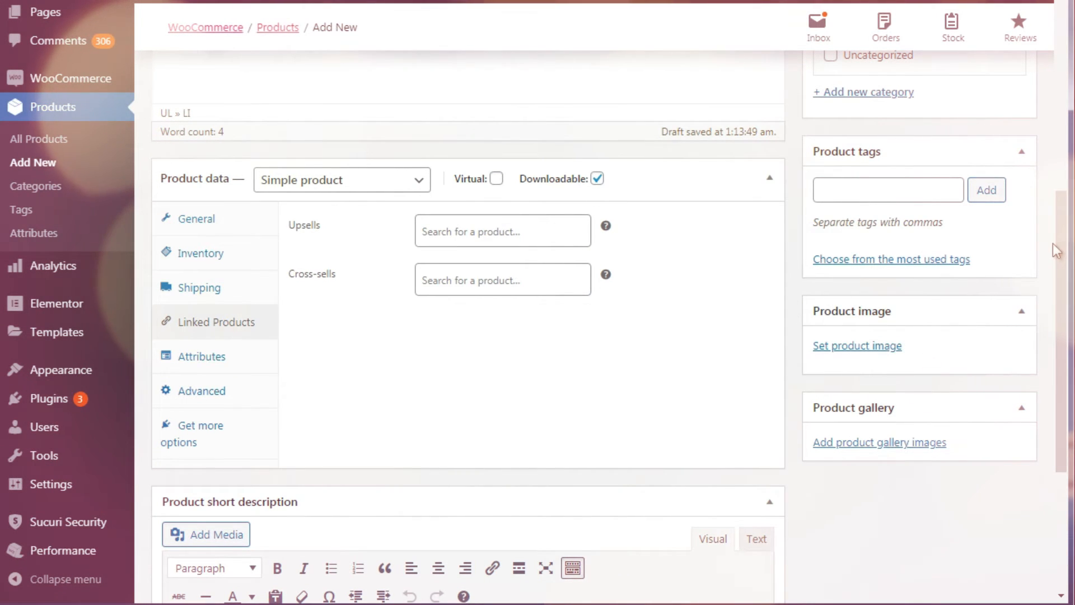
- Set the product's regular price to 30 and its sale price to 10, and publish the product
drag(1056, 250, 1056, 153)
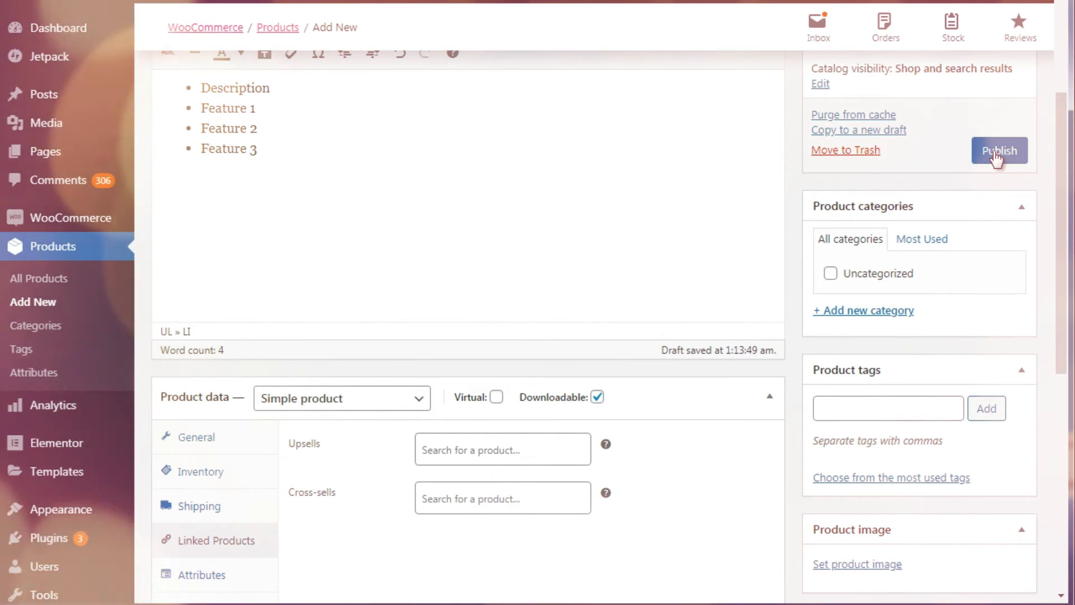
click(207, 443)
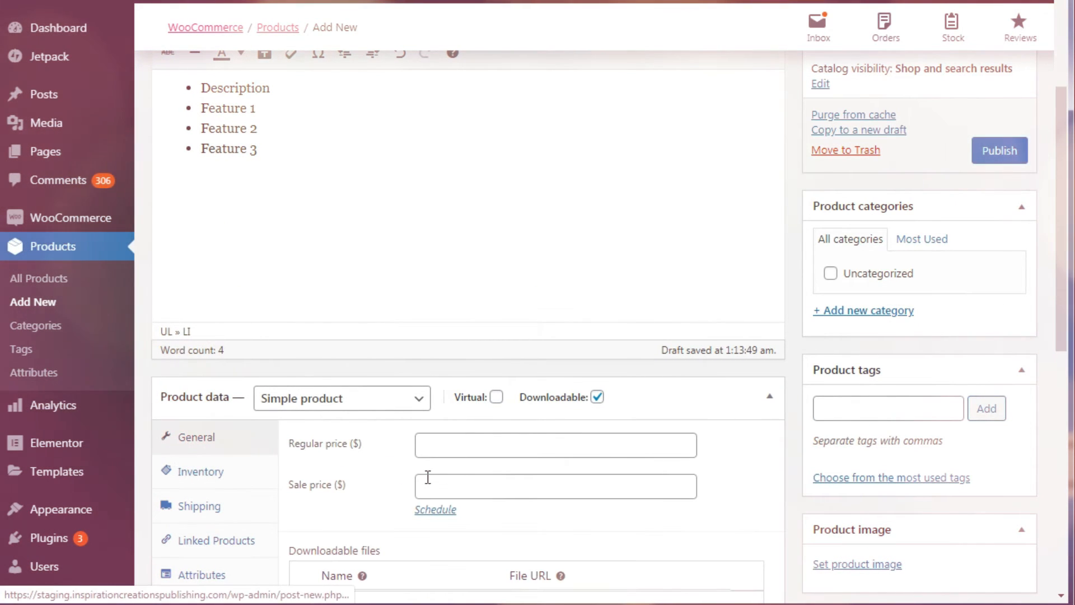
click(470, 482)
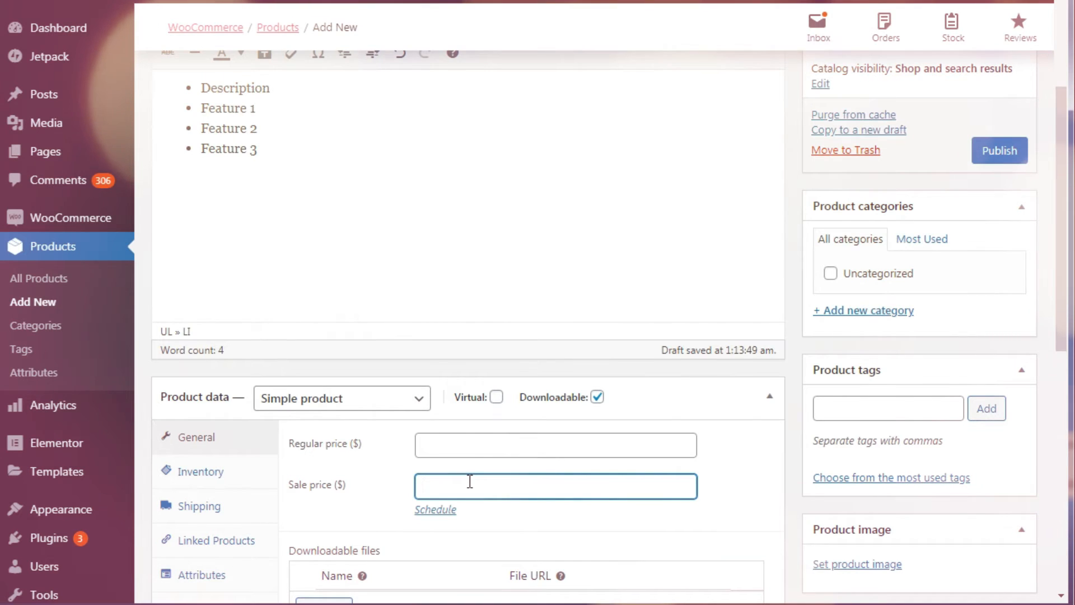
text(25)
click(464, 448)
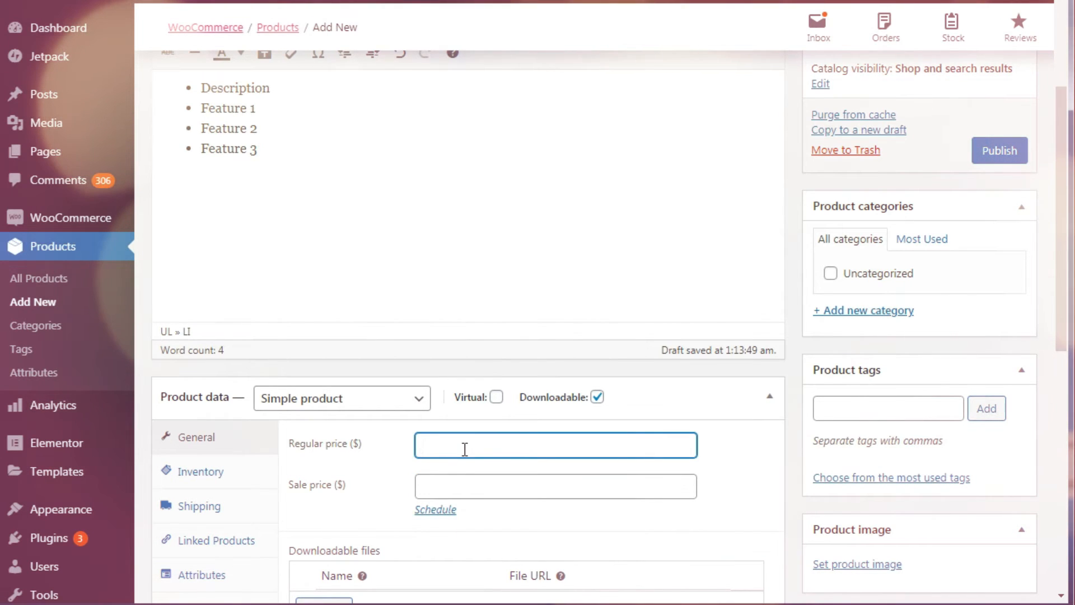
text(30)
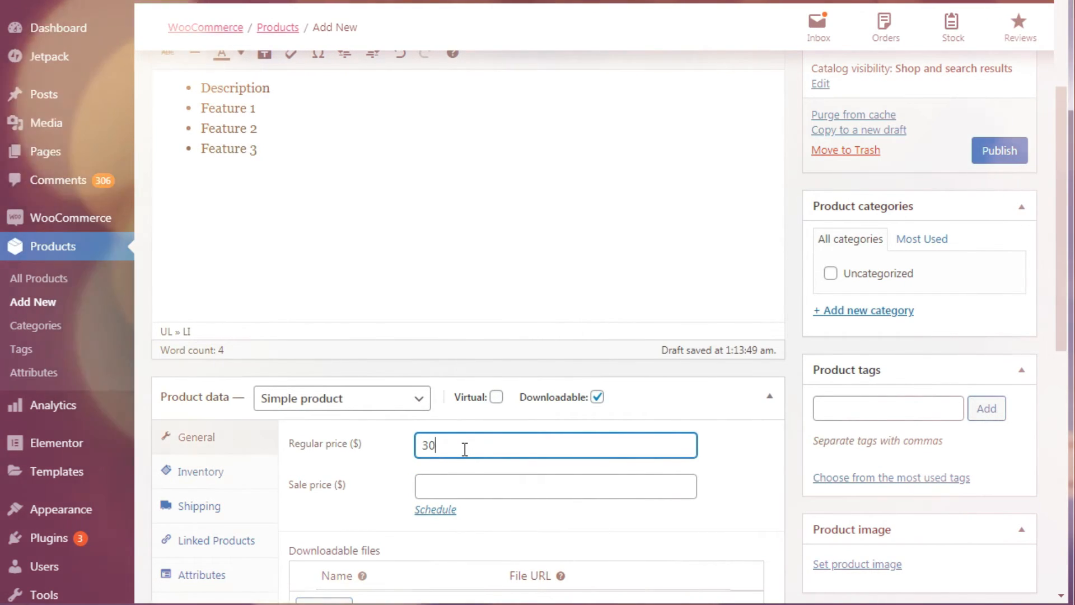
click(441, 480)
text(10)
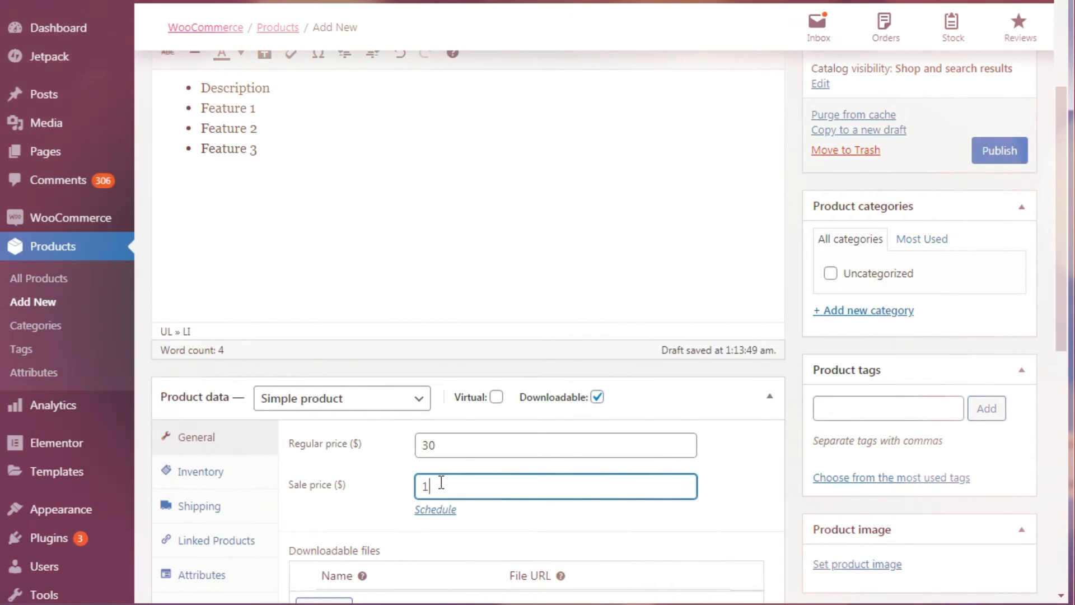
click(996, 157)
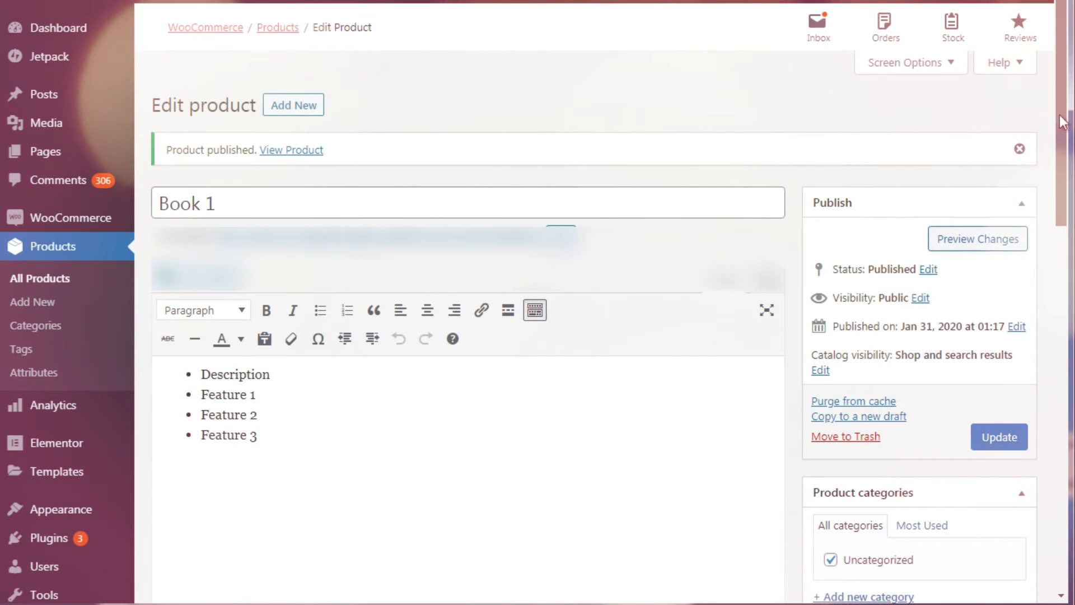
- Review the published product's description, publishing details, category, tags and product data
drag(1060, 126, 1067, 209)
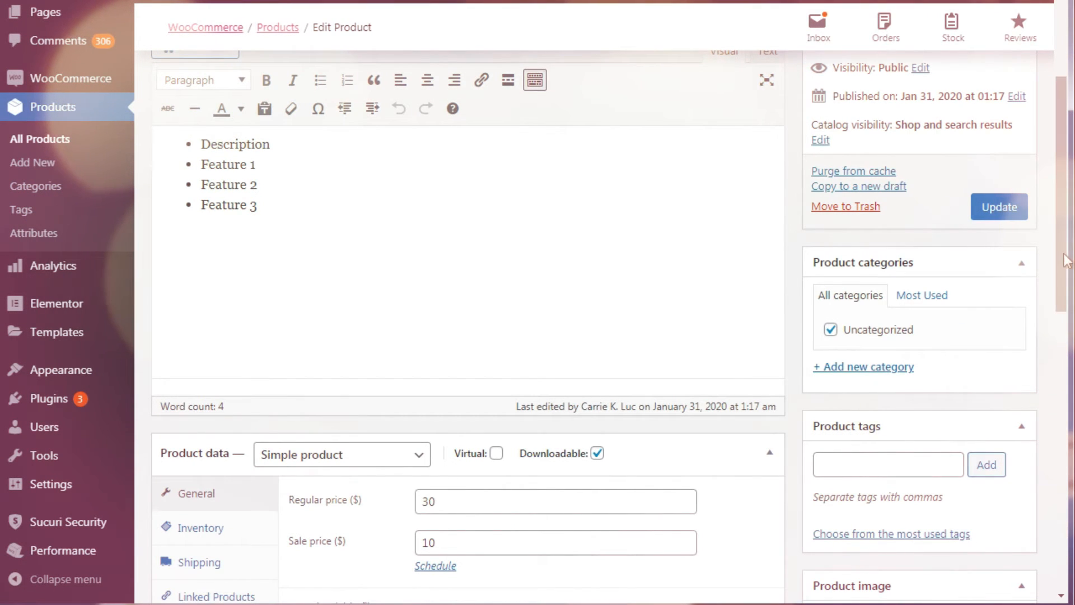
scroll(1065, 259, down, 2)
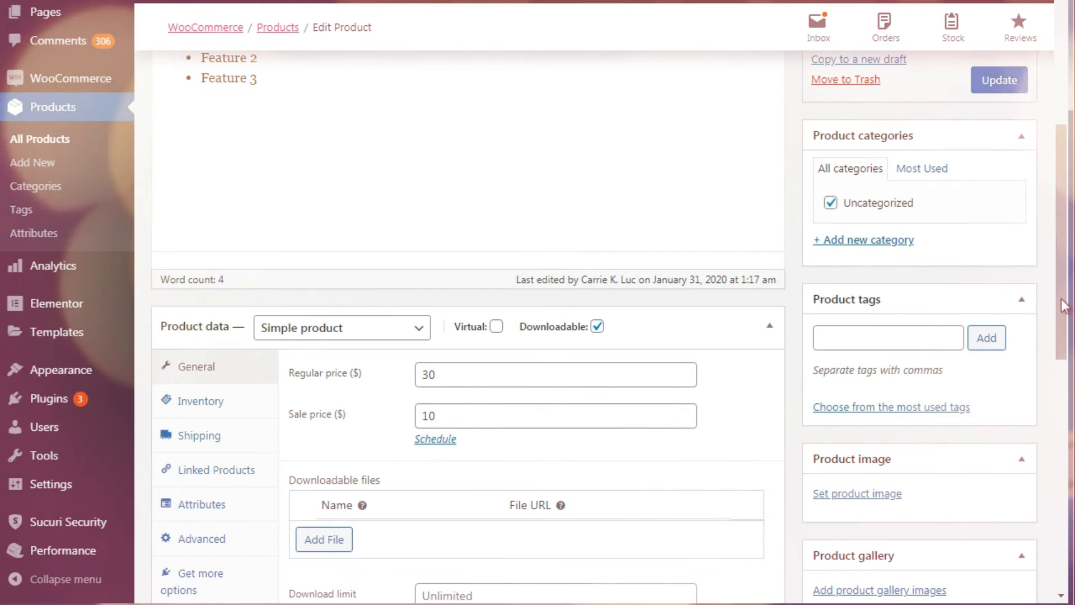
scroll(1069, 244, up, 1)
scroll(1070, 245, up, 4)
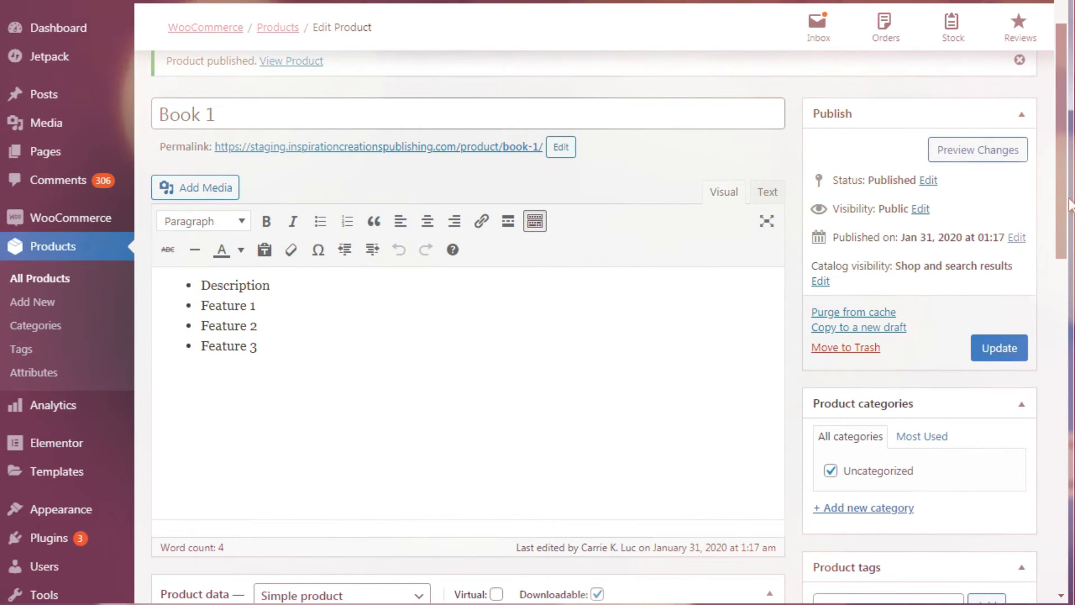
scroll(1069, 204, down, 5)
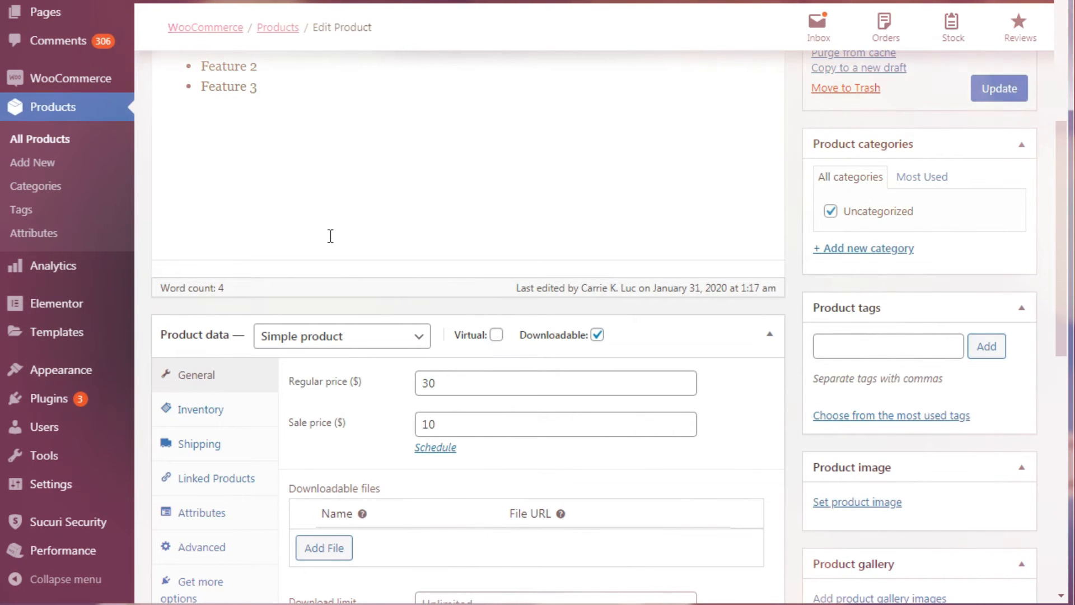
- Open the product categories and product tags pages in new tabs, view the tags page, and return to the categories page
right_click(44, 193)
key(Escape)
right_click(32, 212)
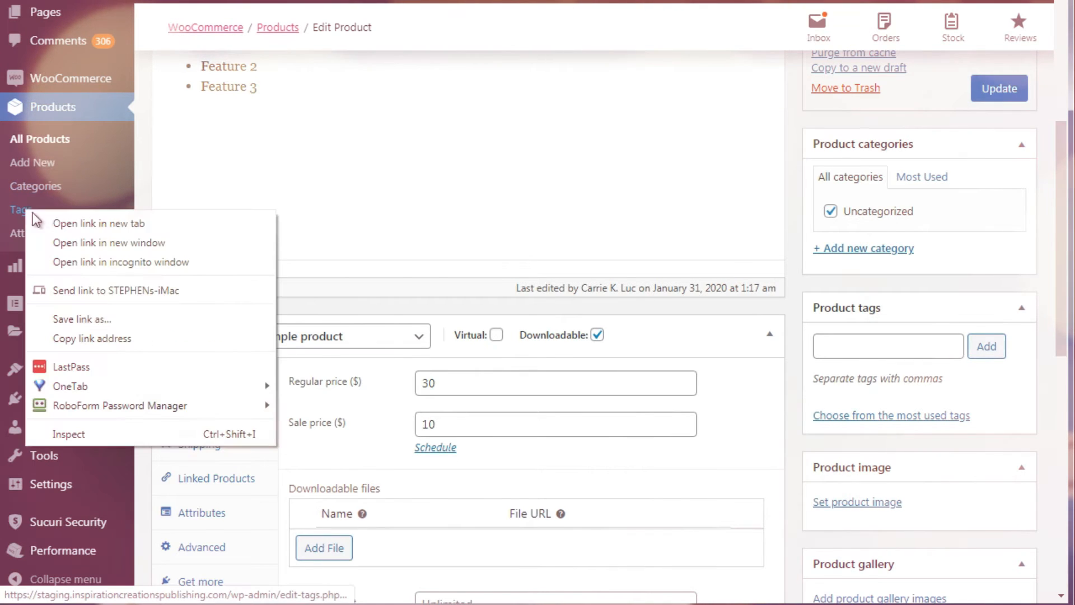
click(42, 219)
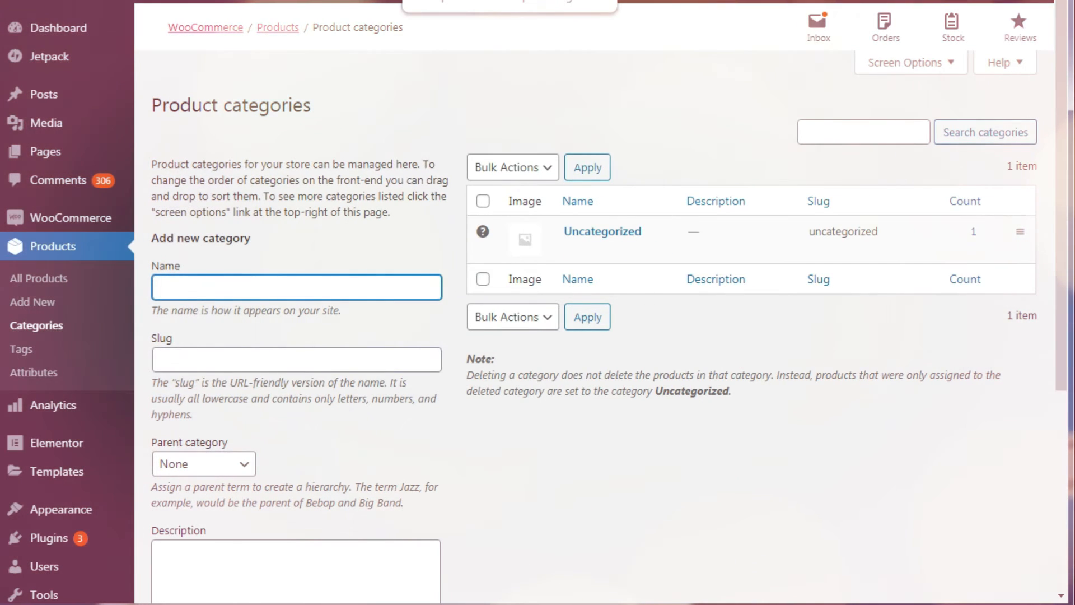
click(454, 1)
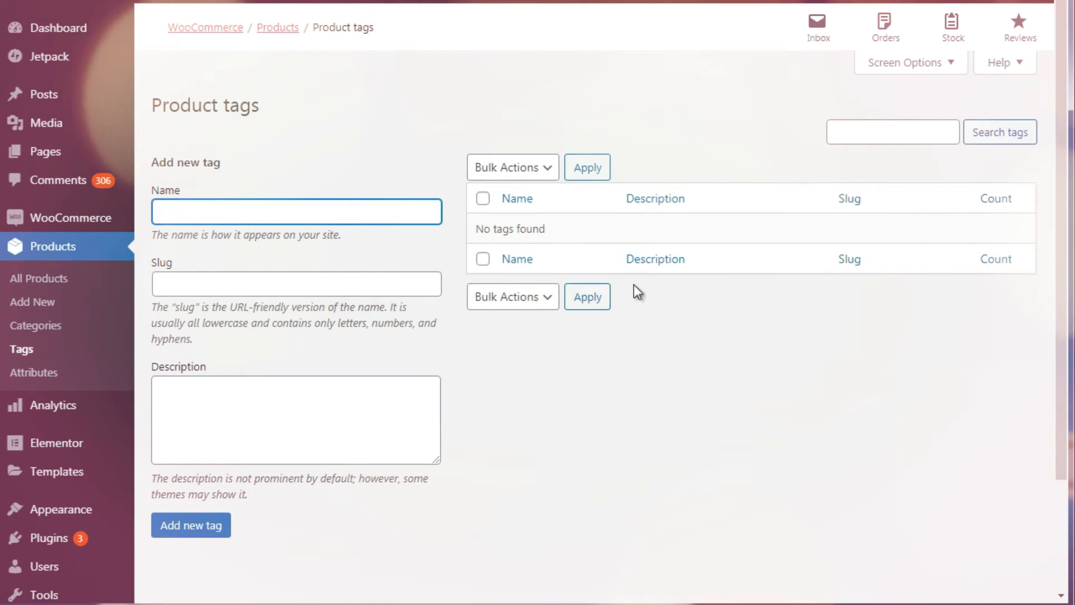
click(314, 1)
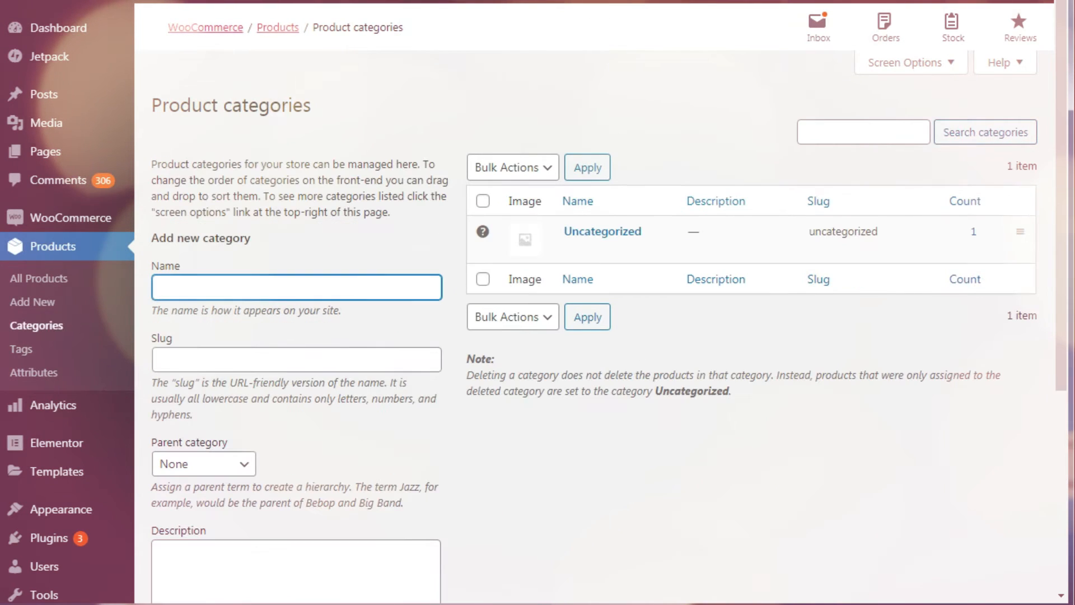
click(449, 125)
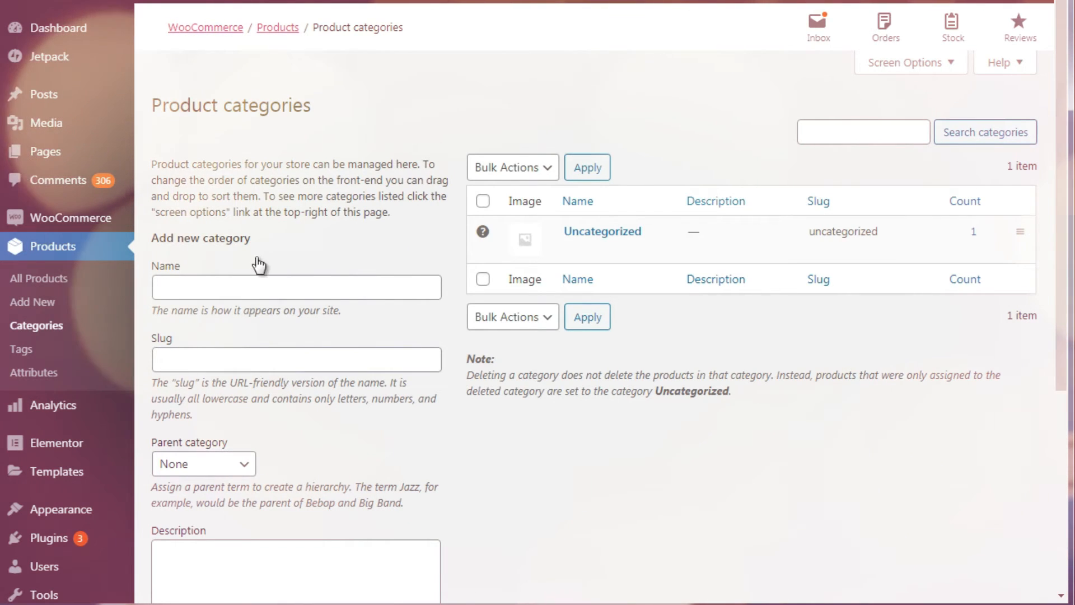
- Fill in the new product category with the name Filters and the slug water-filters
click(238, 287)
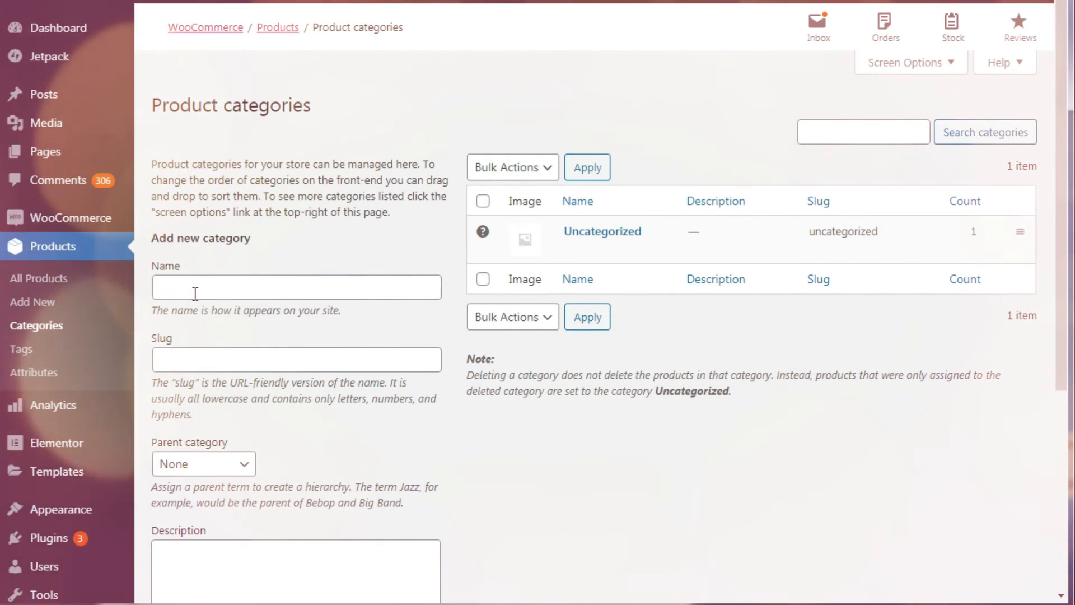
click(195, 293)
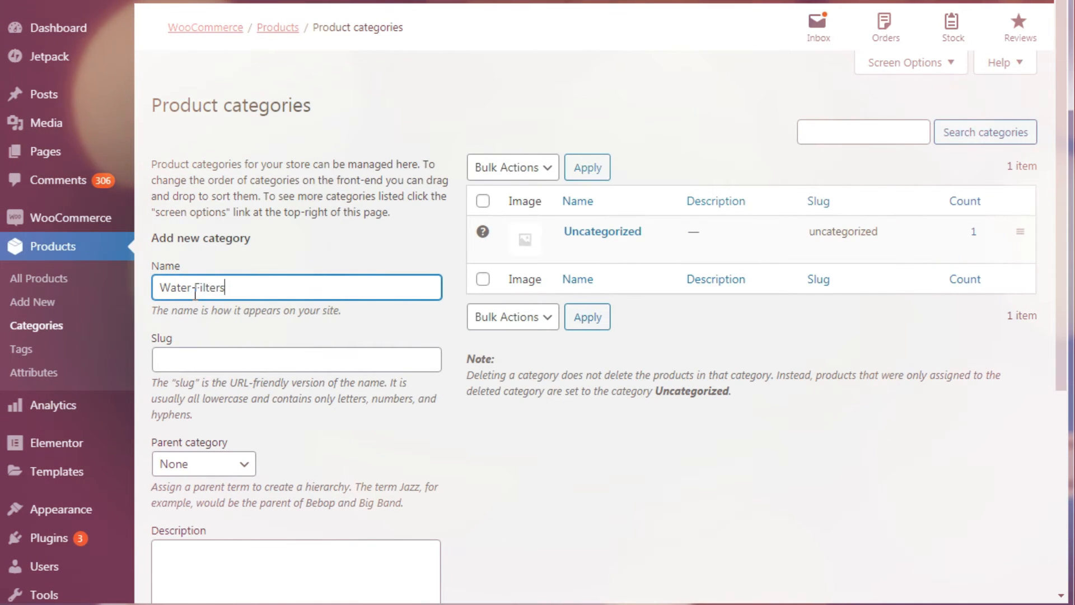
key(ctrl+a)
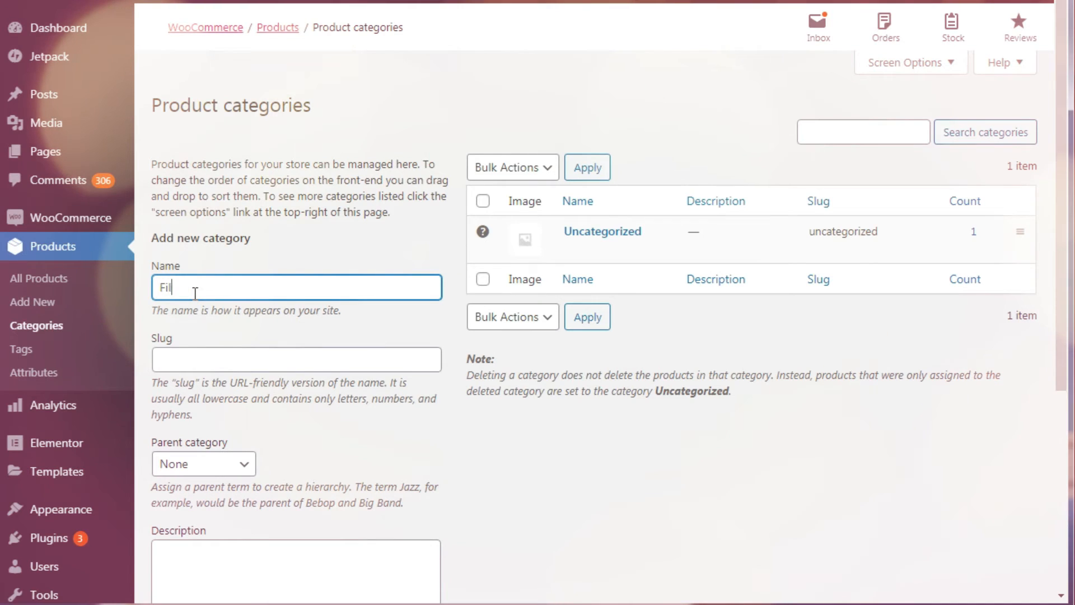
key(ctrl+a)
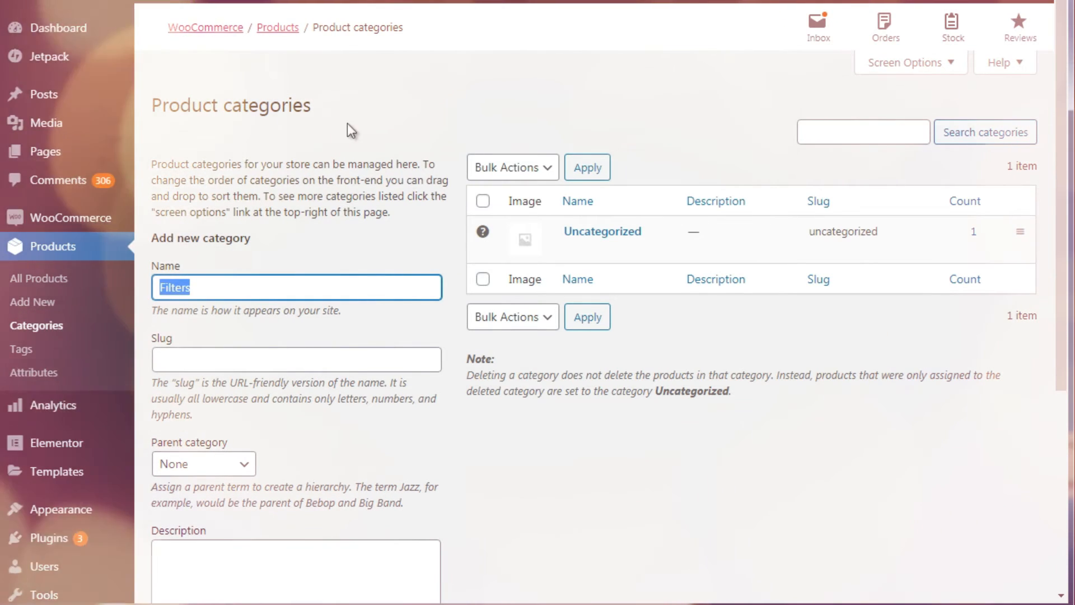
click(408, 114)
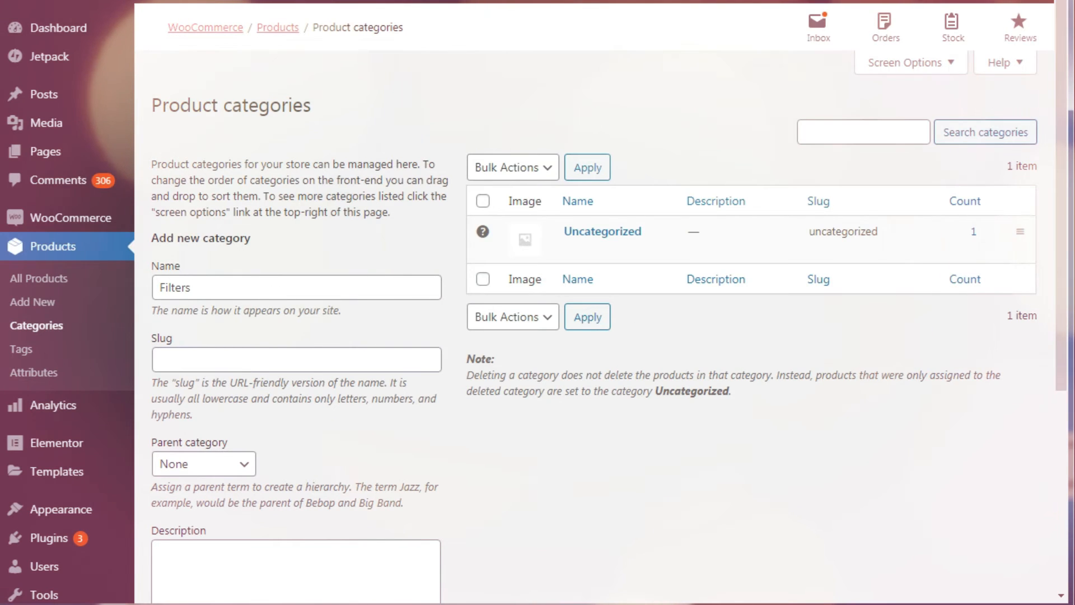
scroll(1070, 336, down, 3)
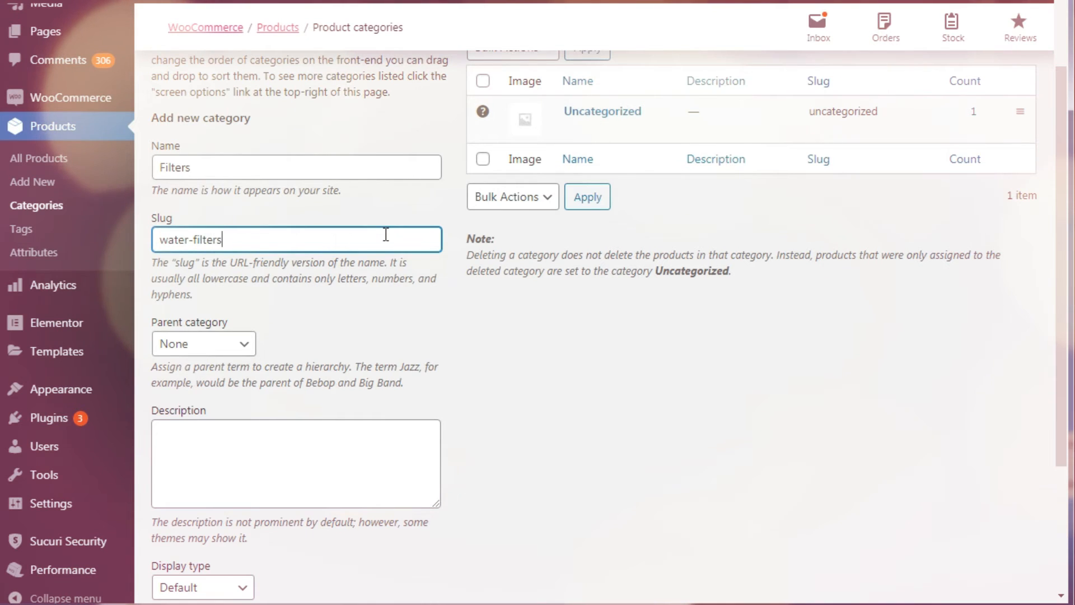
click(252, 451)
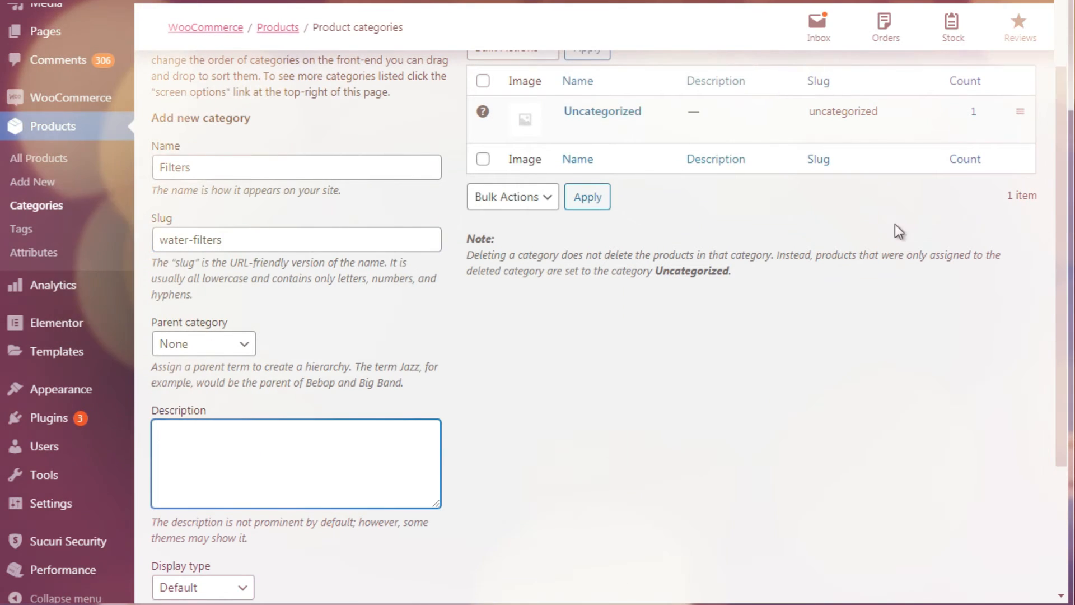
- Enter the description Water filters for the new product category and add the category
drag(1062, 216, 1070, 265)
scroll(1071, 271, down, 2)
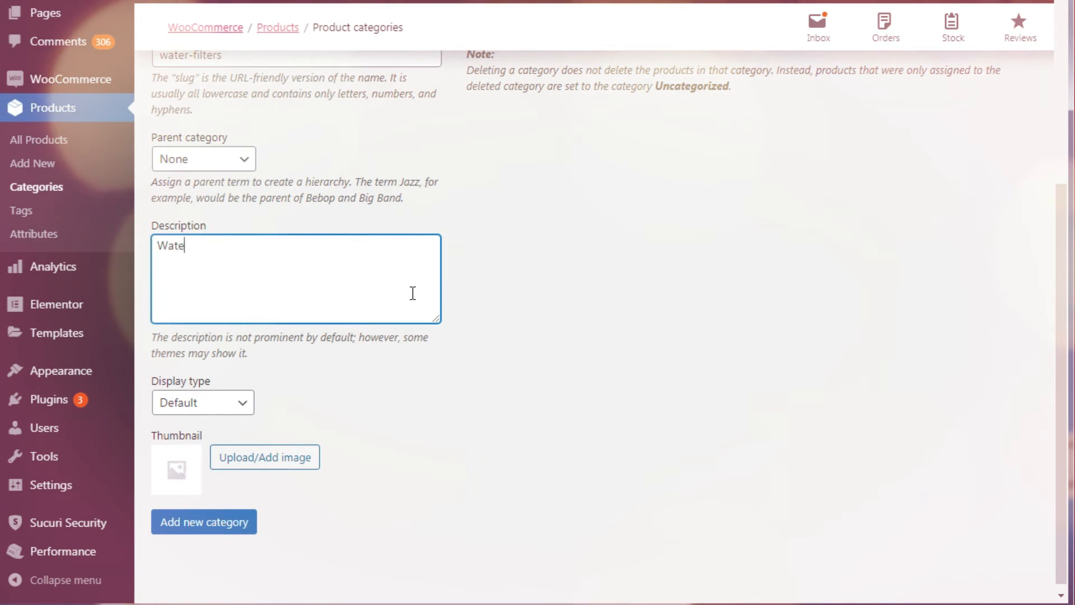
text(Water filters)
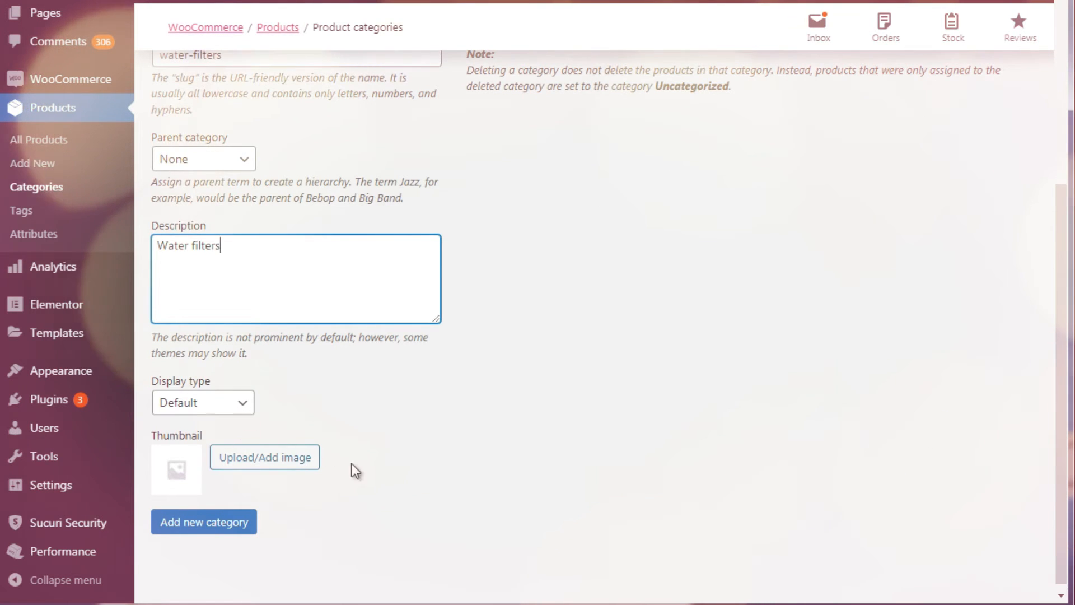
scroll(1053, 158, up, 5)
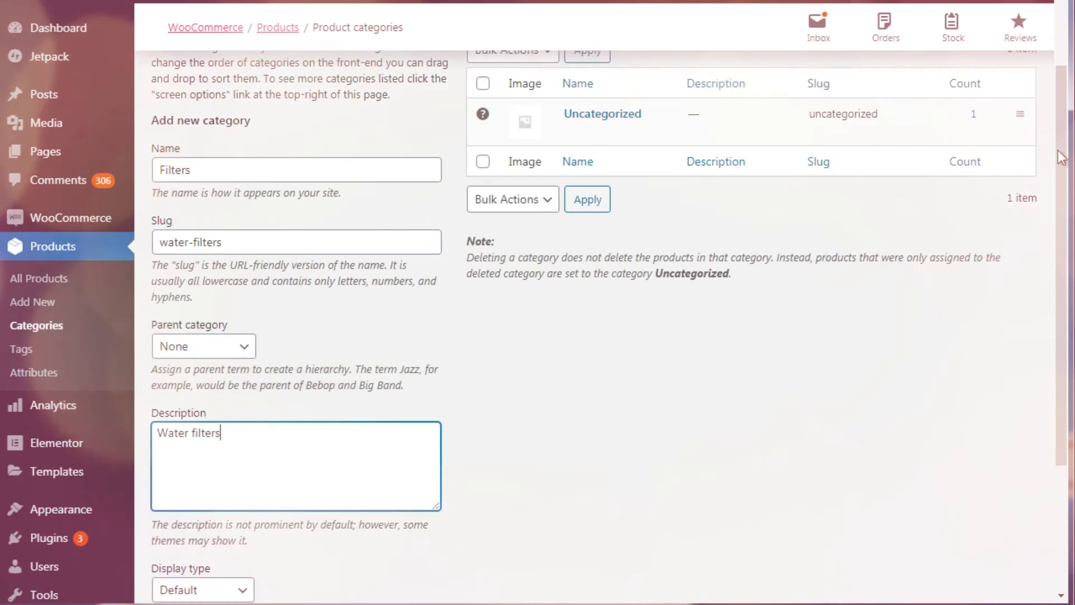
scroll(1066, 126, down, 5)
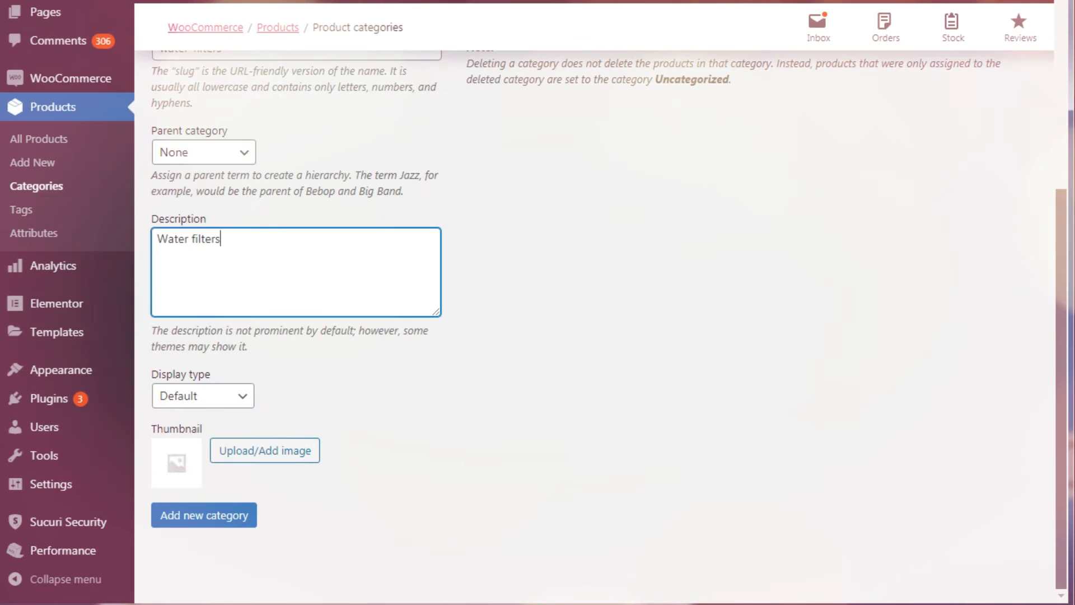
click(248, 524)
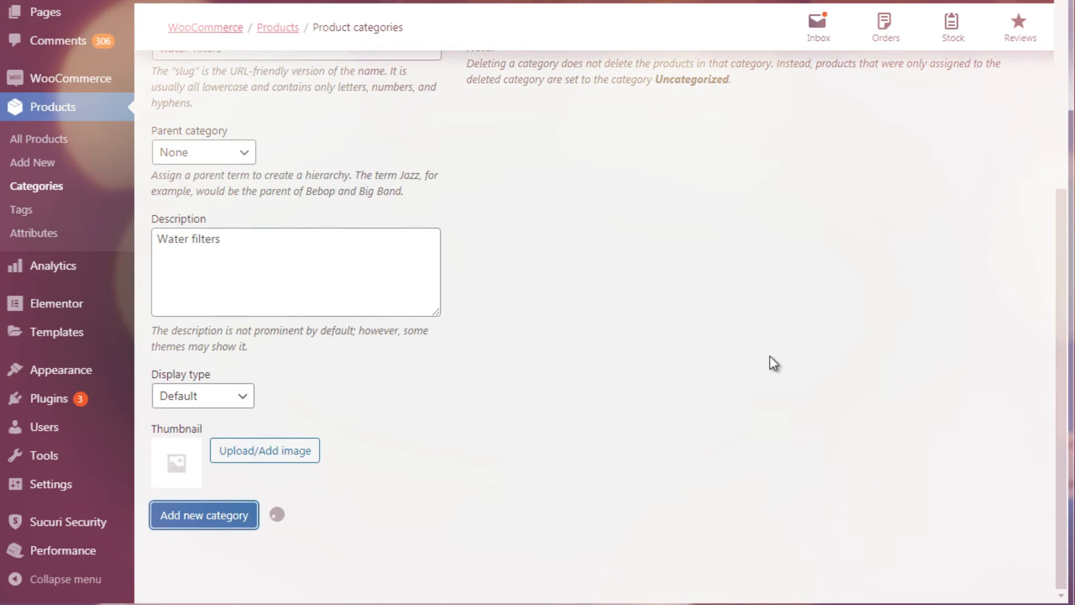
scroll(1062, 158, up, 5)
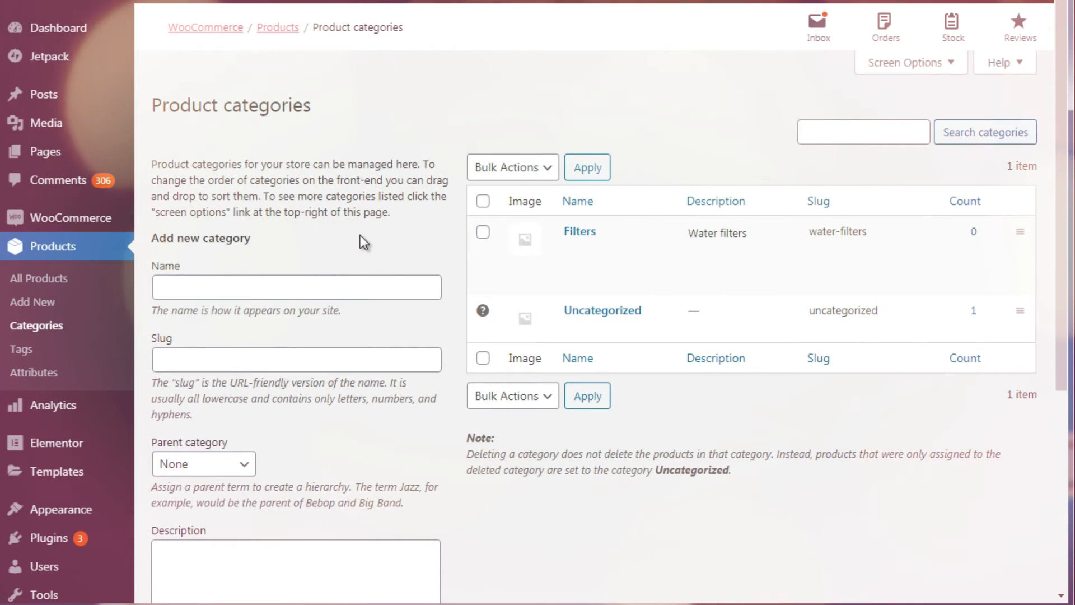
mouse_move(624, 265)
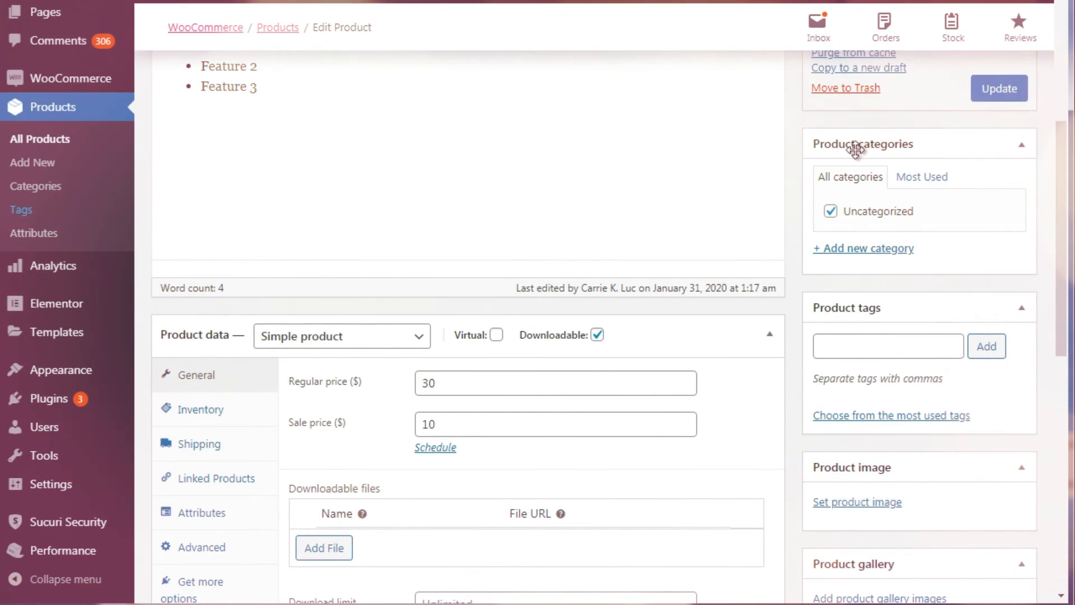
- Refresh the product's category list by updating, move the product from Uncategorized to Filters, update again, and reload the product categories page
click(1005, 94)
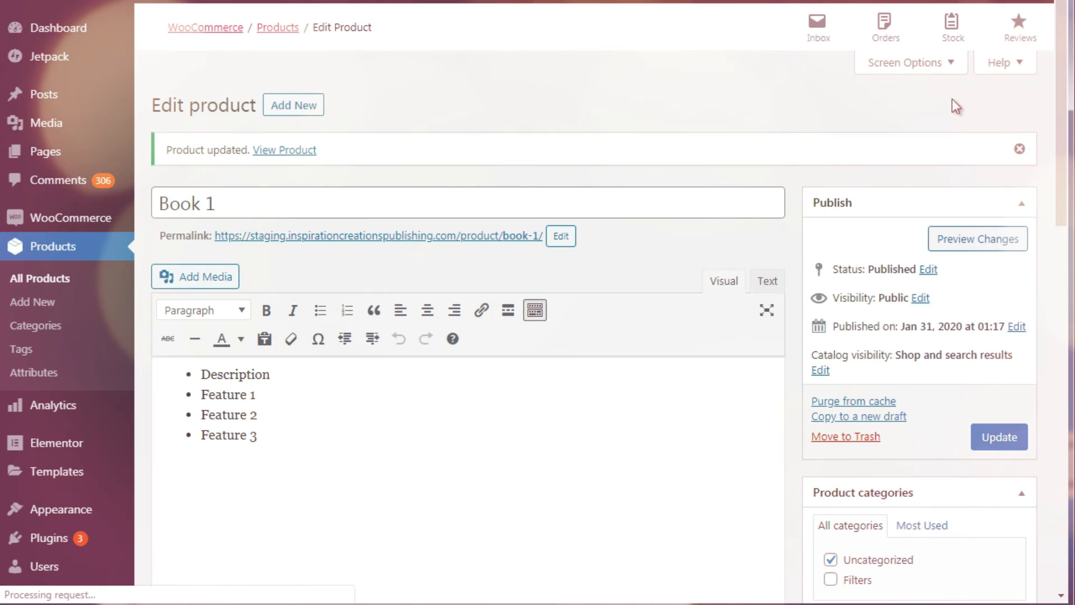
scroll(1008, 294, down, 6)
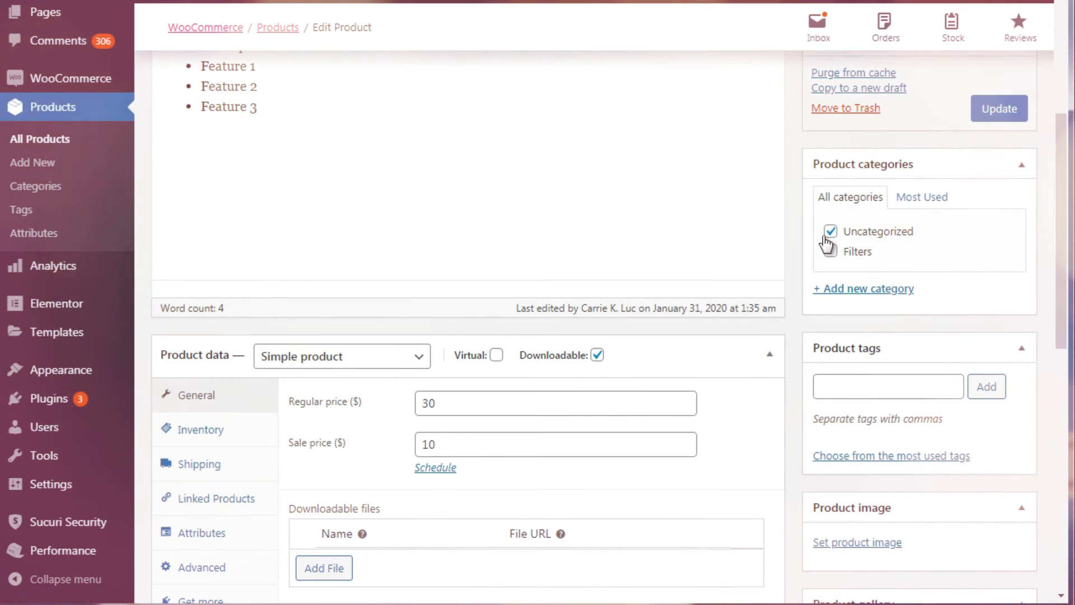
click(831, 232)
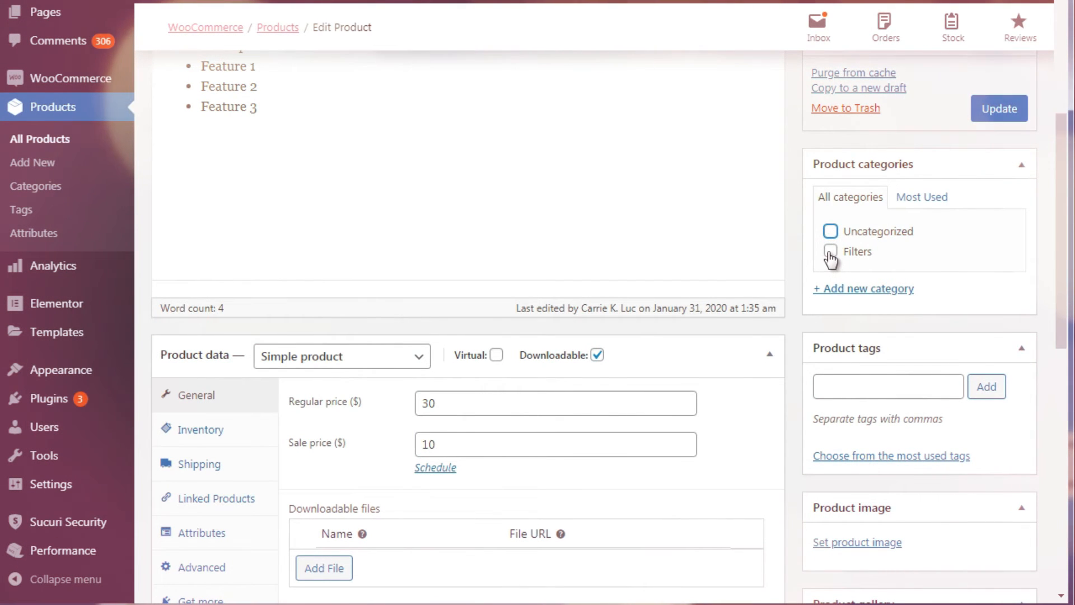
mouse_move(1063, 204)
mouse_down()
mouse_move(1064, 254)
mouse_move(1065, 221)
mouse_up()
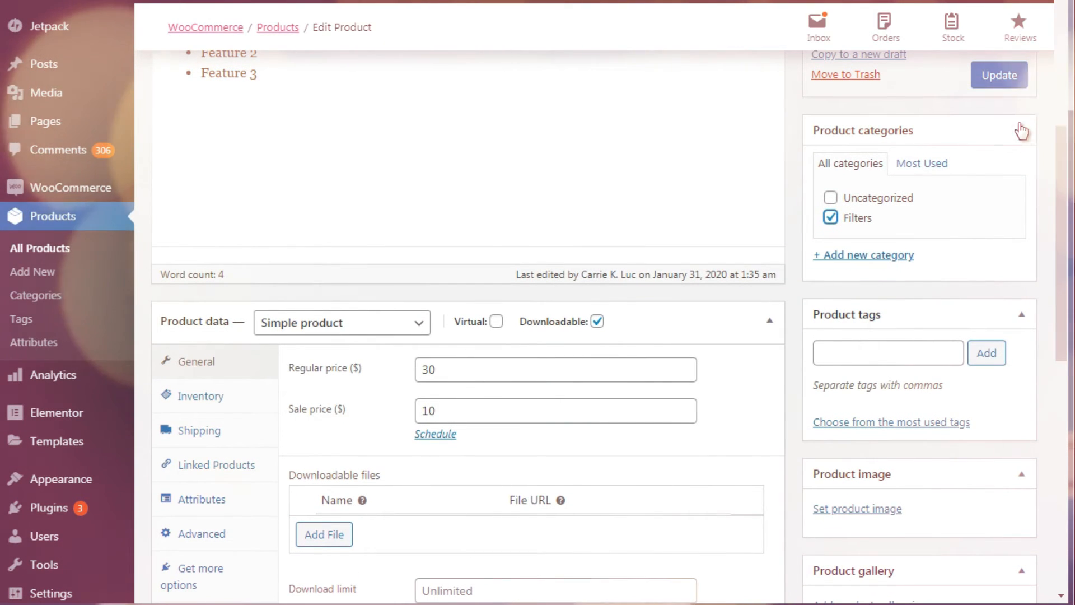
click(998, 73)
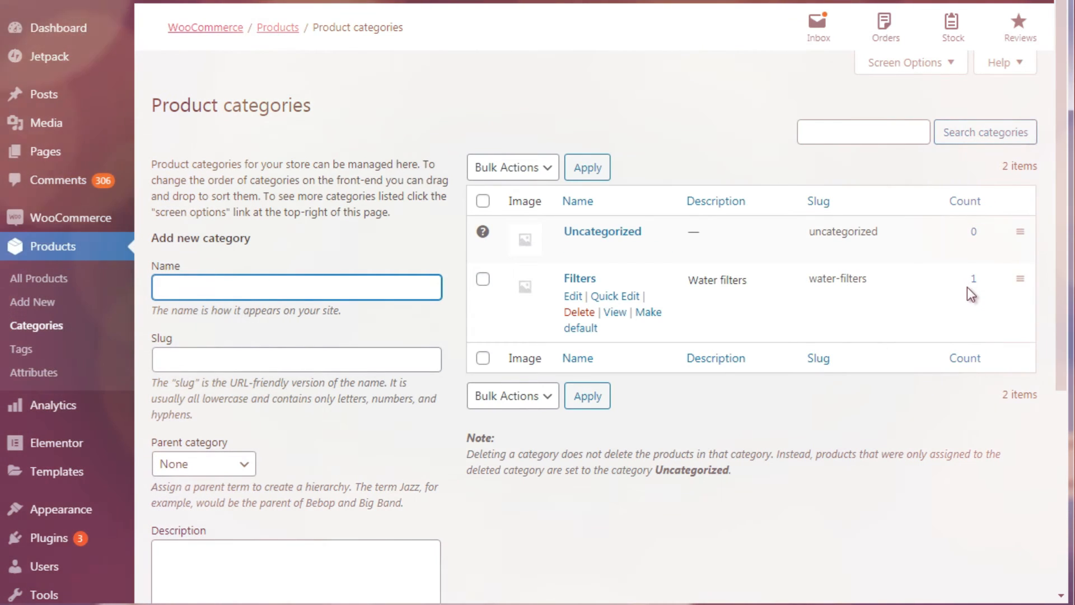
key(F5)
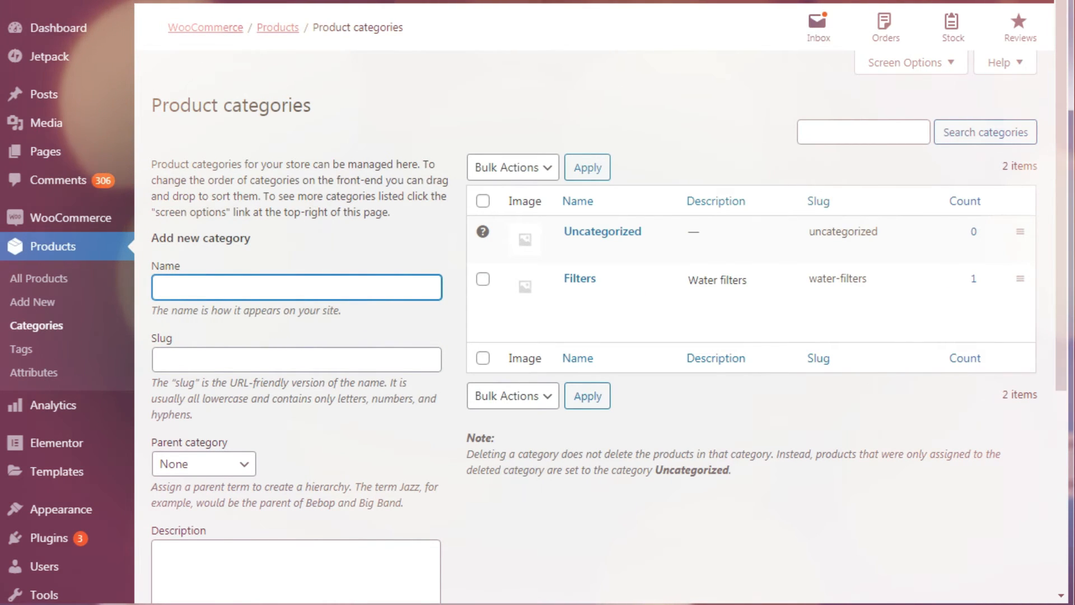
- Return to the product, add the tags filters, water and one year warranty, and update it
key(alt+Left)
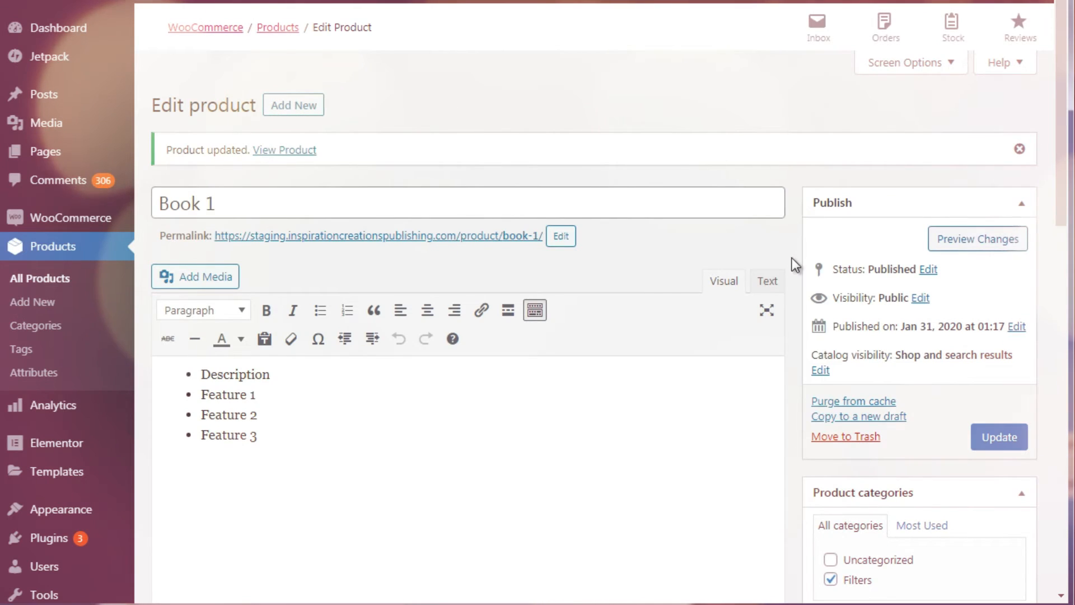
scroll(792, 258, down, 7)
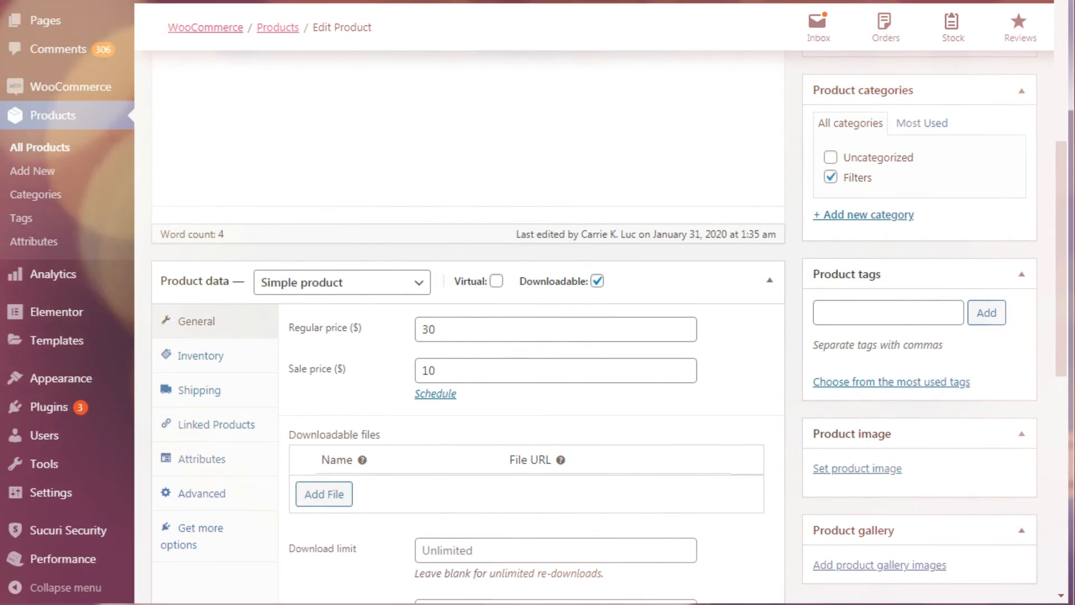
scroll(857, 179, down, 2)
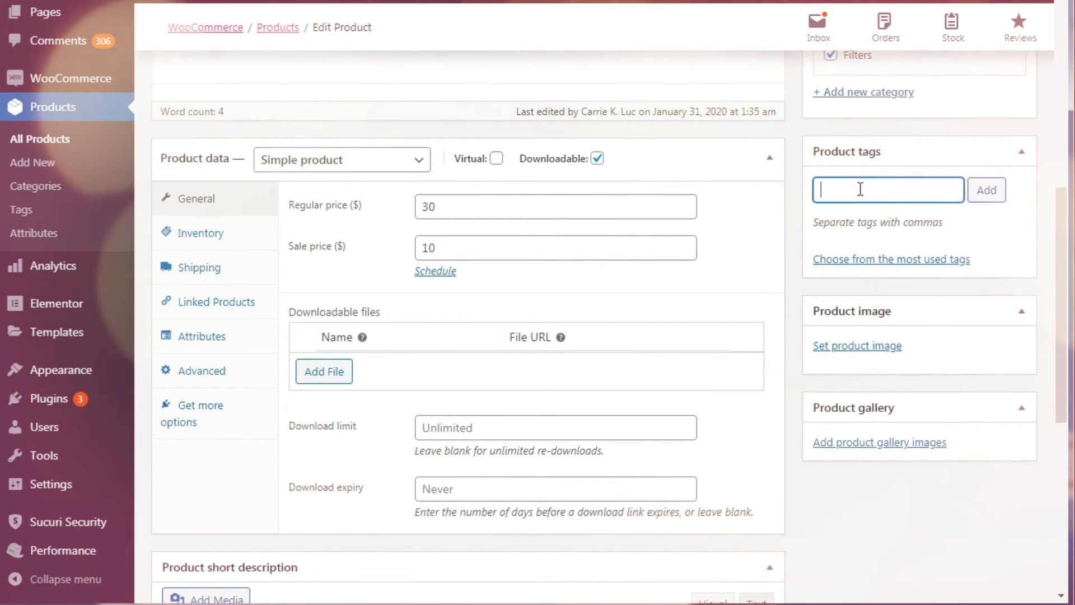
text(lters)
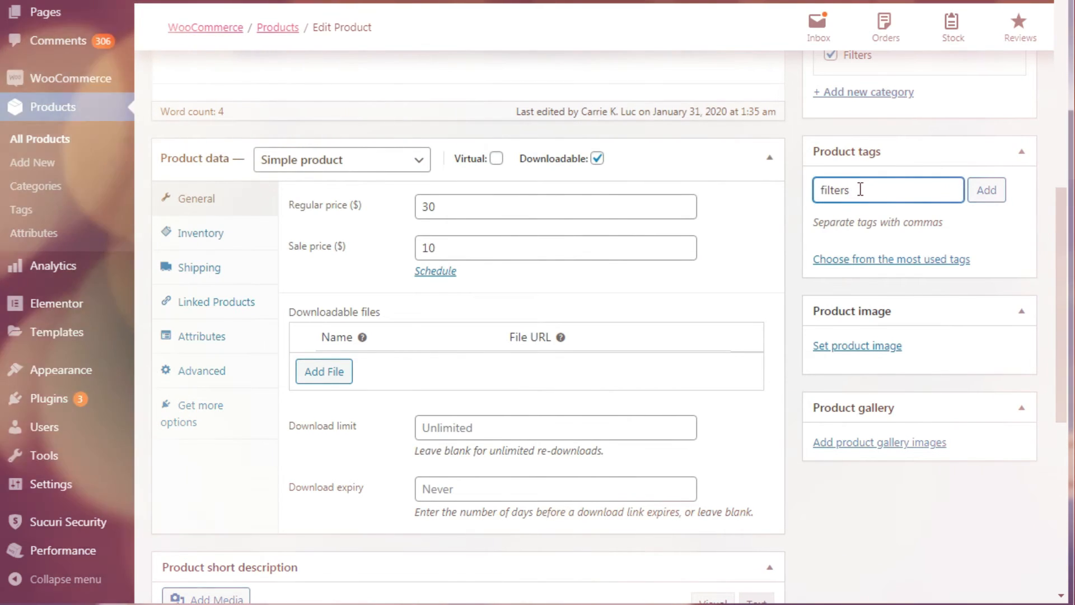
key(Return)
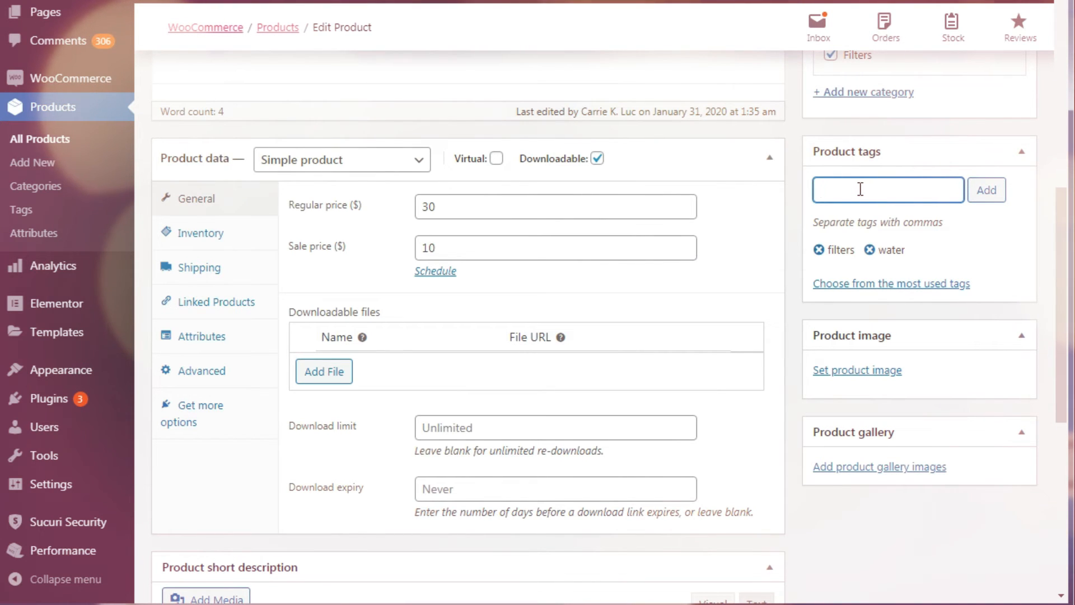
text(warr)
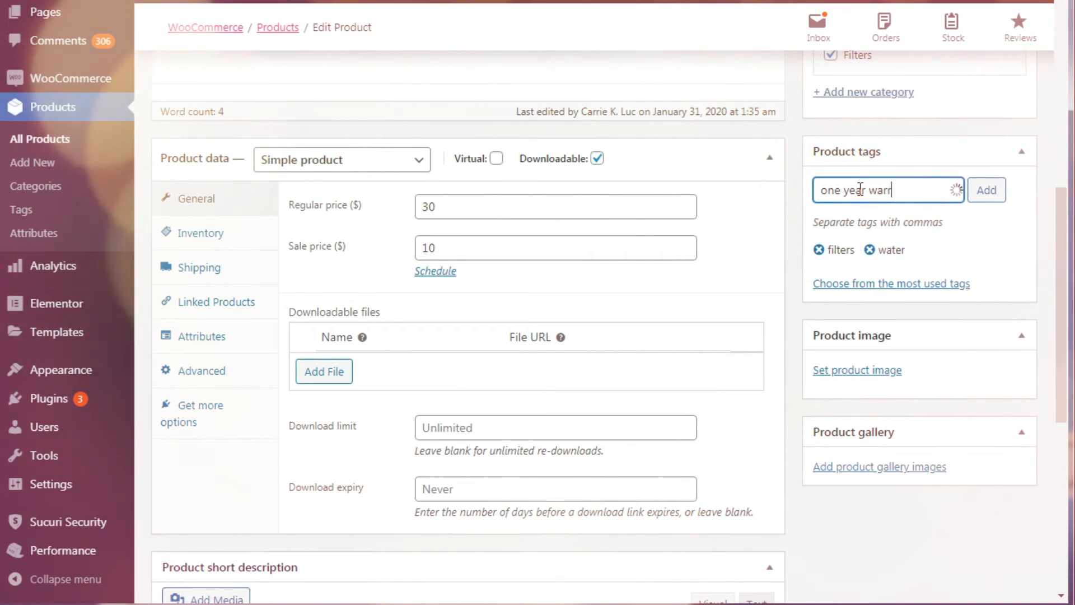
text(anty)
key(Return)
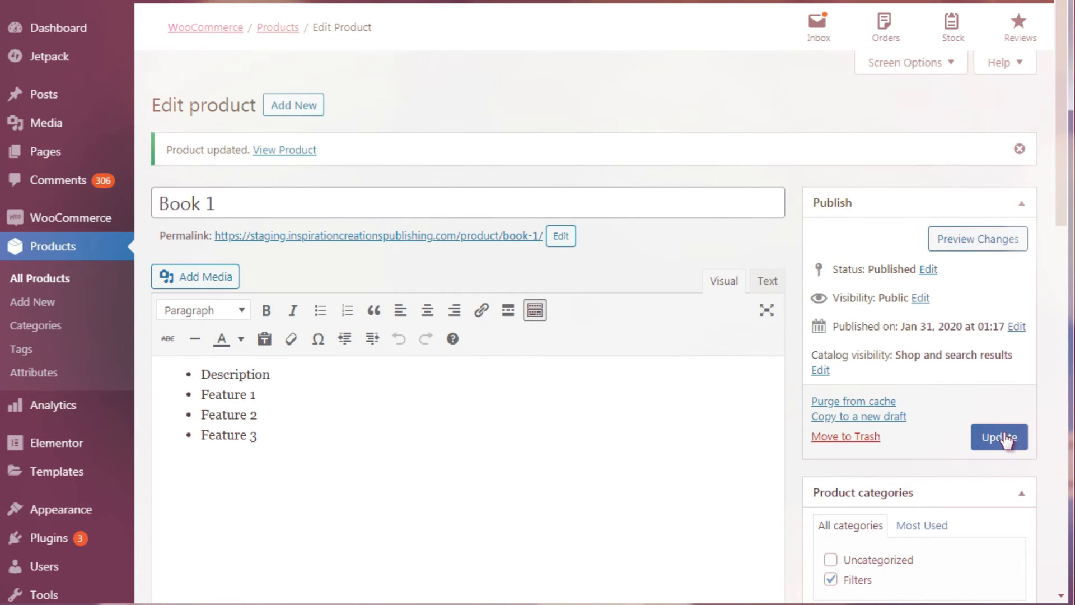
click(999, 437)
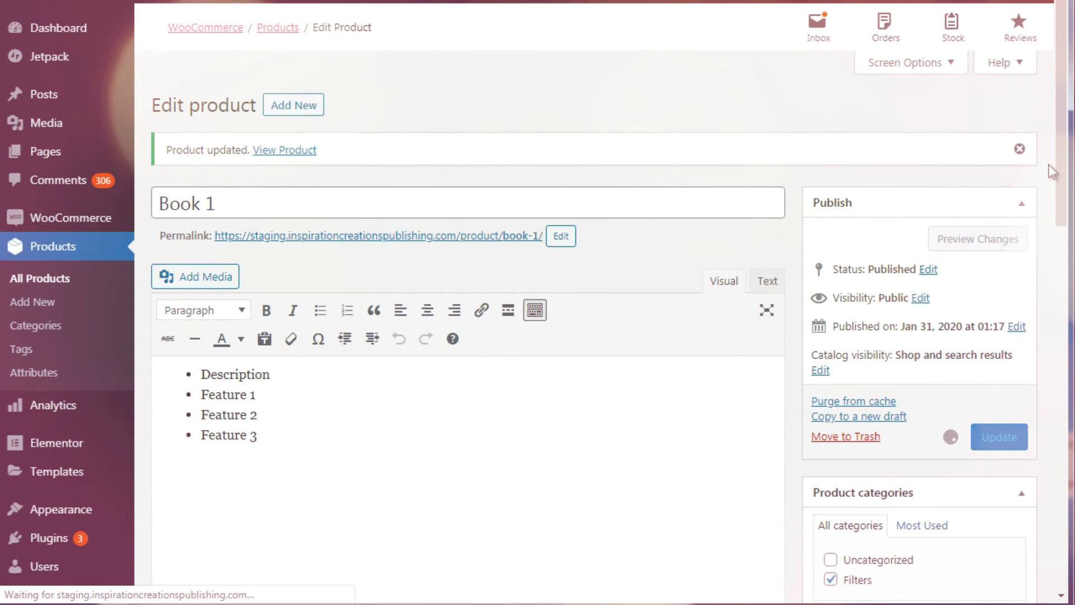
- Check the product's tags, open the product tags page in a new tab, and view the tag list
scroll(1067, 203, down, 3)
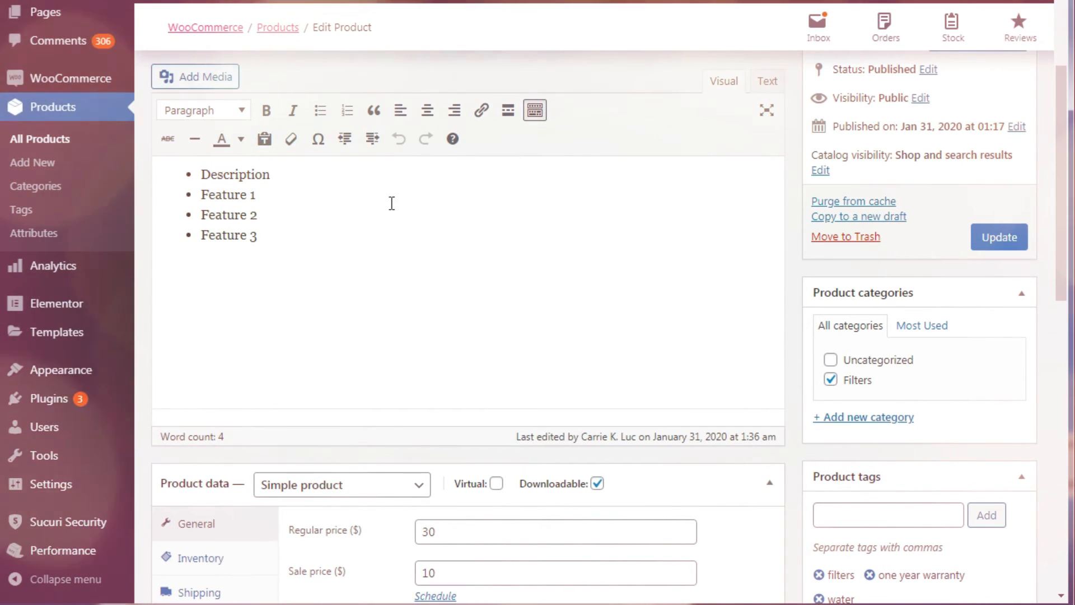
right_click(32, 211)
click(61, 219)
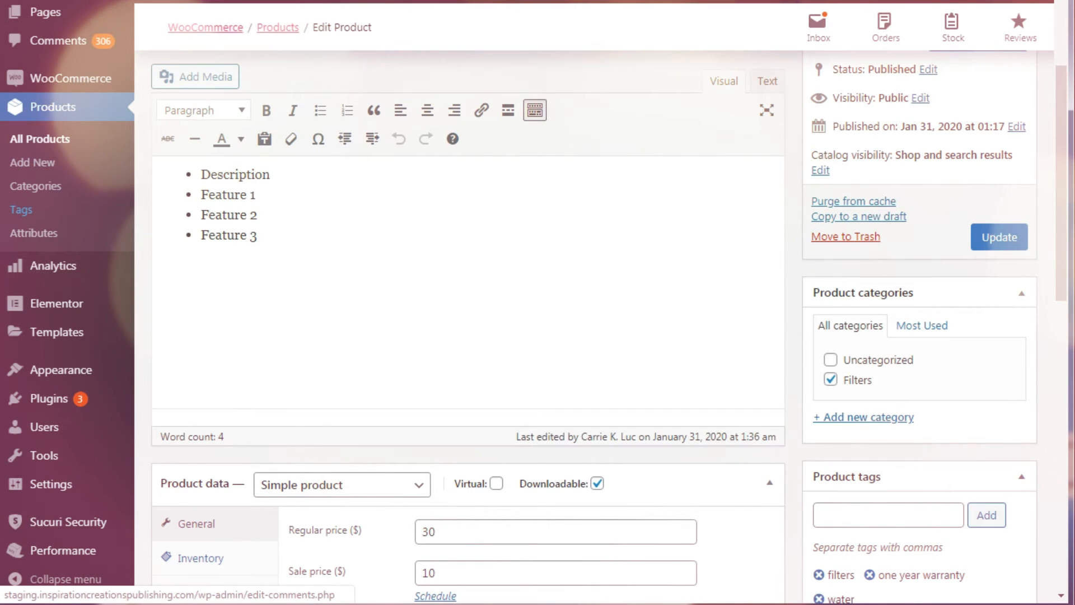
click(224, 2)
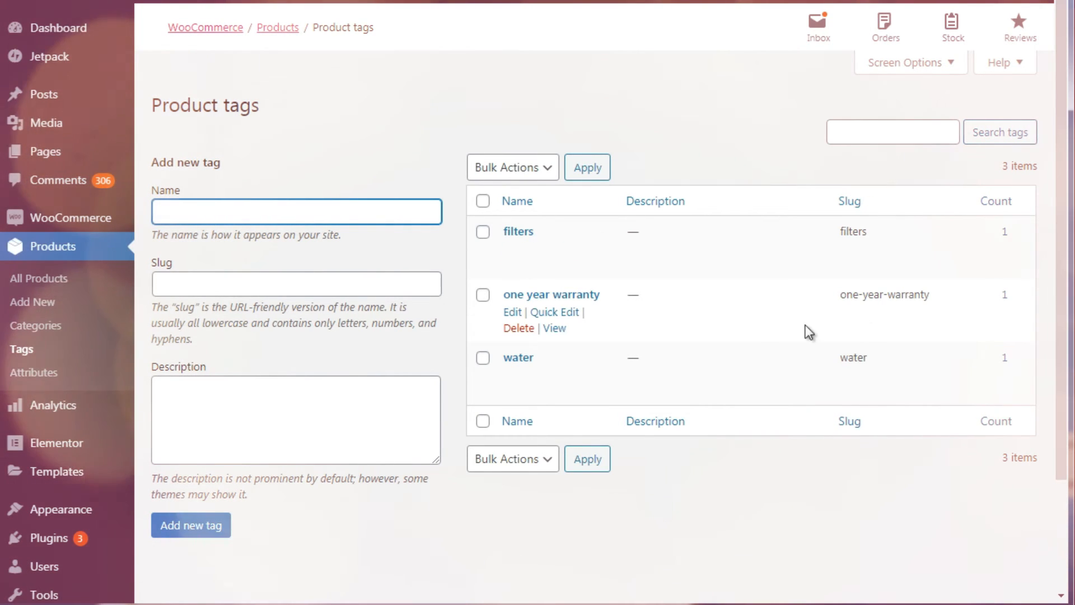
- Switch to the Alibaba hemp t-shirt listing and examine its size options as an example of product attributes
click(449, 159)
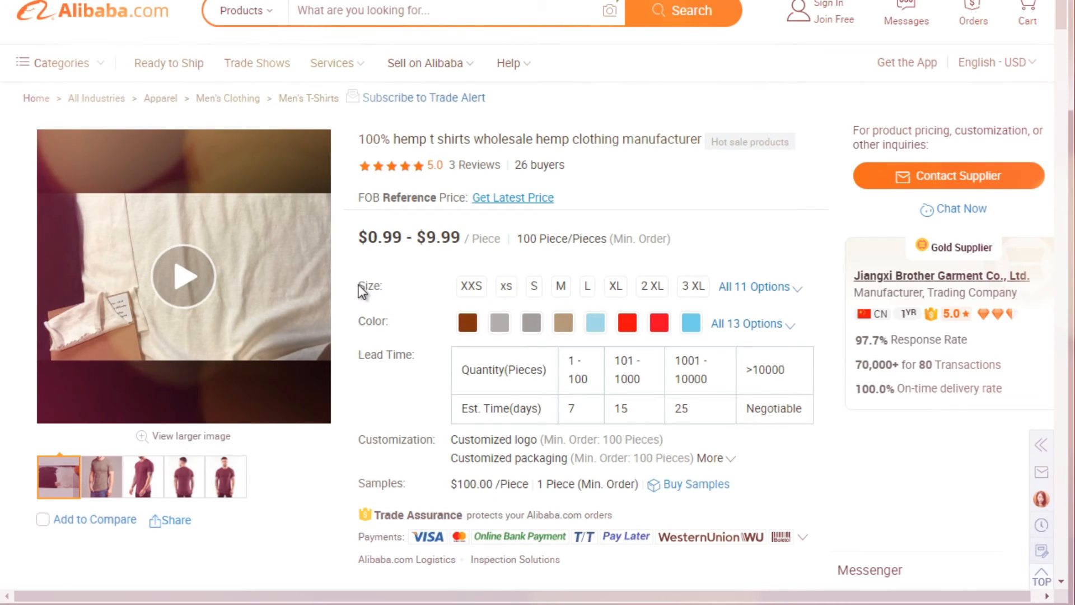
drag(359, 284, 380, 287)
click(383, 287)
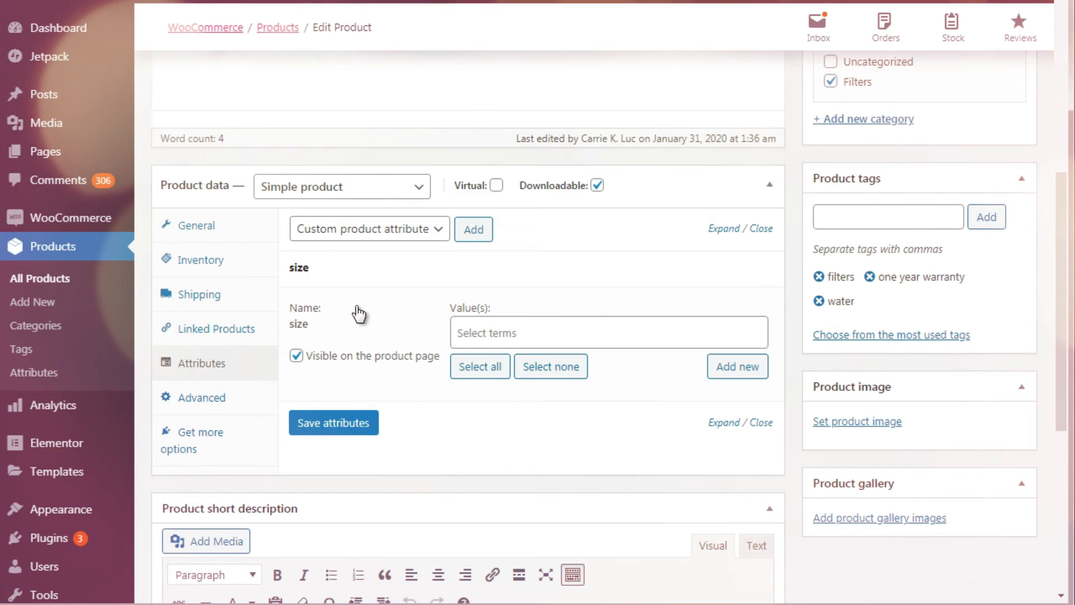
- Collapse the size attribute, reload the product's edit page, and open the product attributes page in a new tab
click(762, 423)
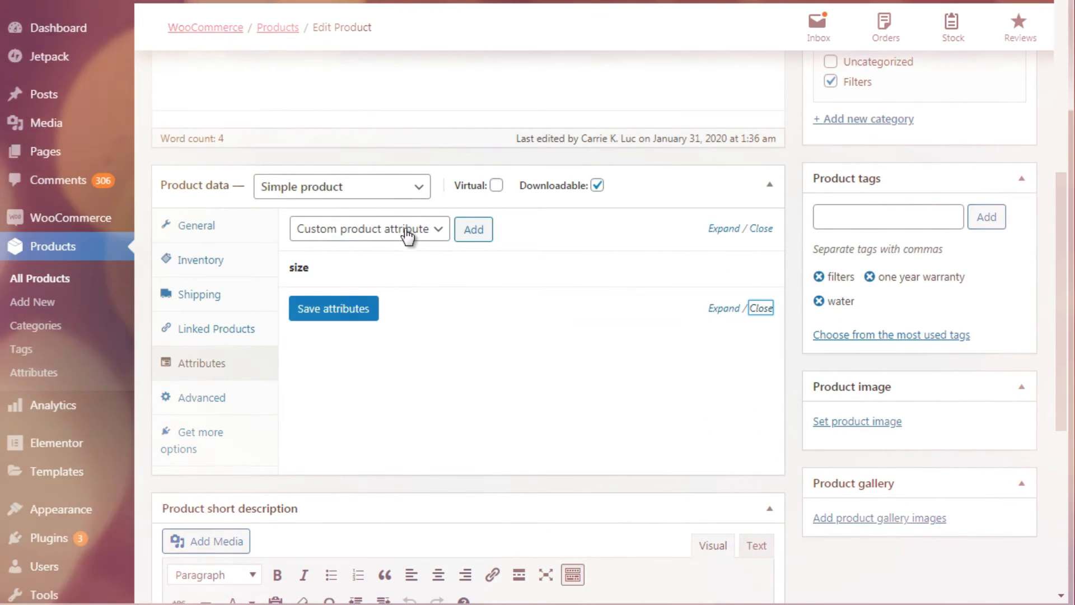
key(F5)
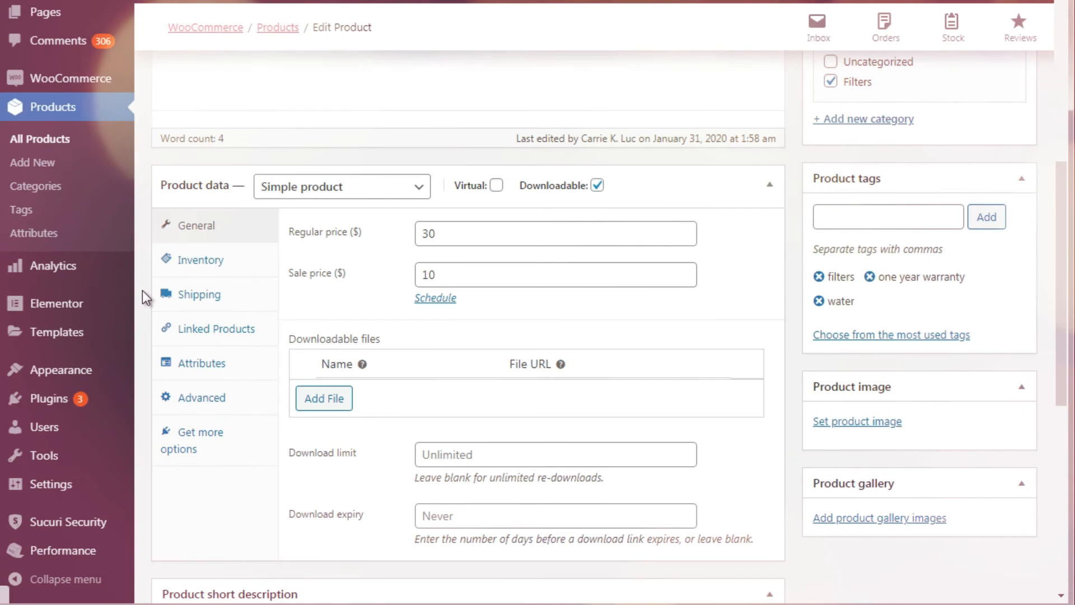
right_click(48, 230)
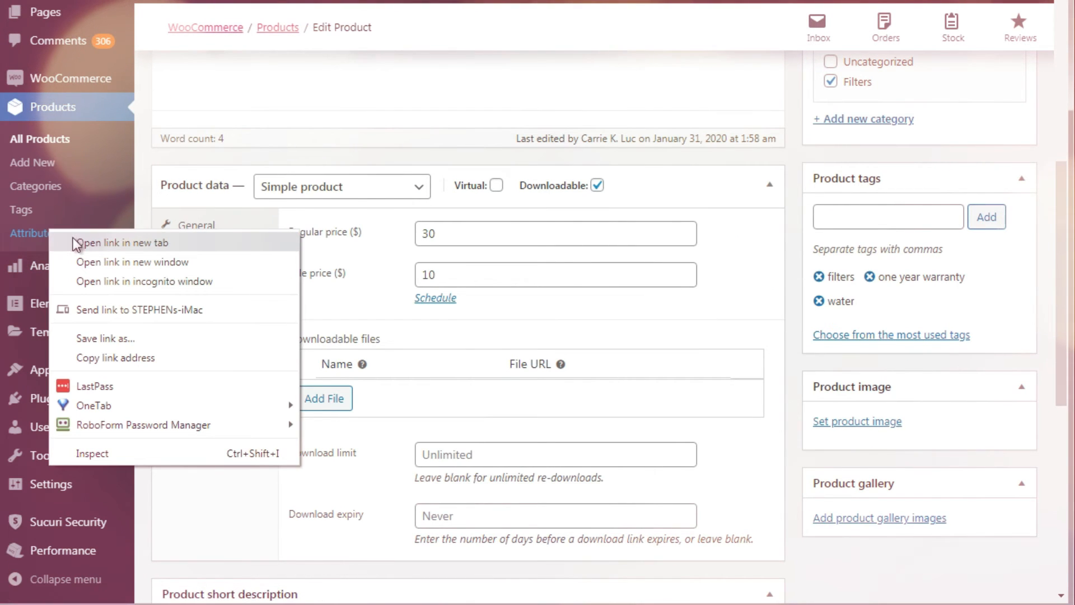
click(137, 198)
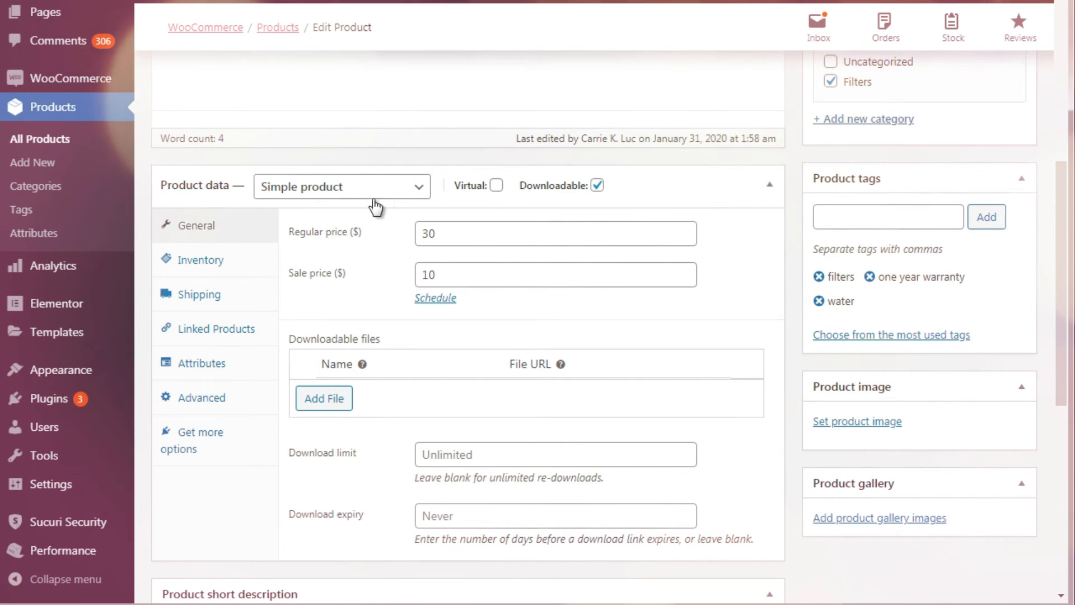
- Add the existing size attribute to the product's attributes
click(224, 369)
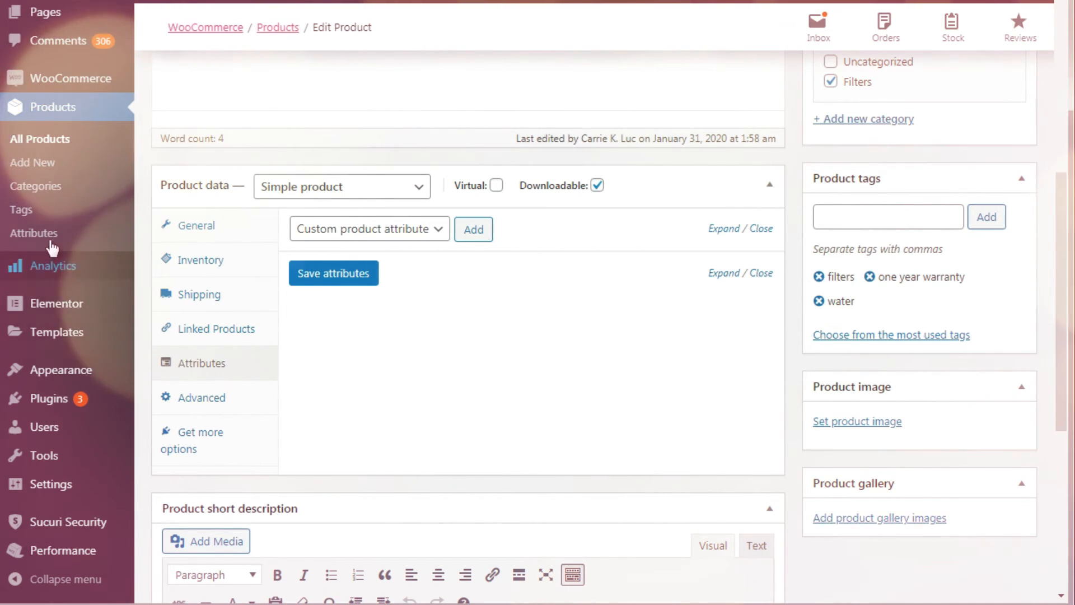
click(370, 231)
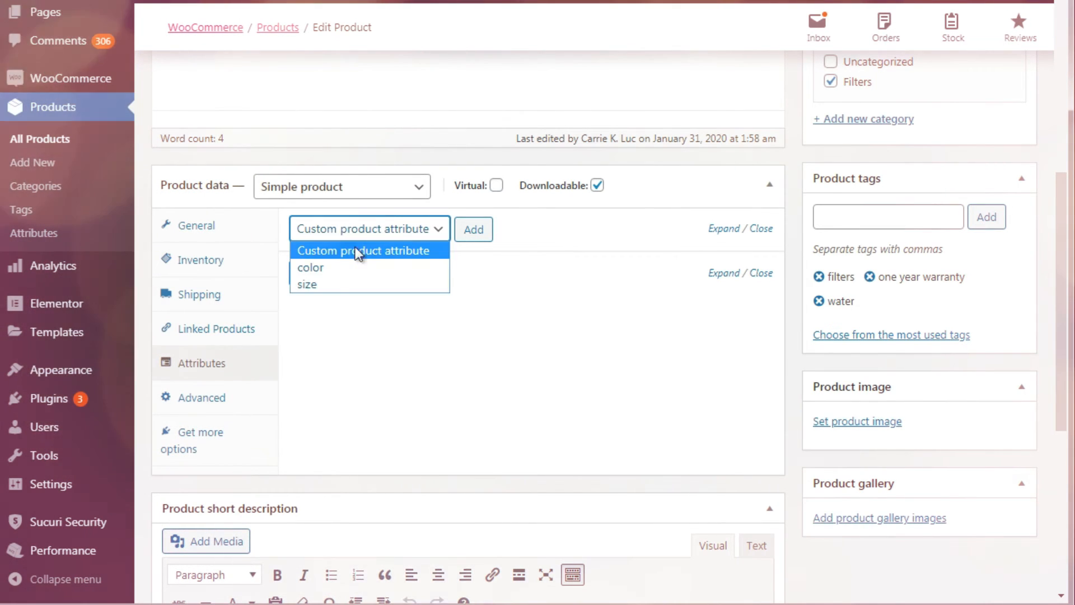
click(358, 284)
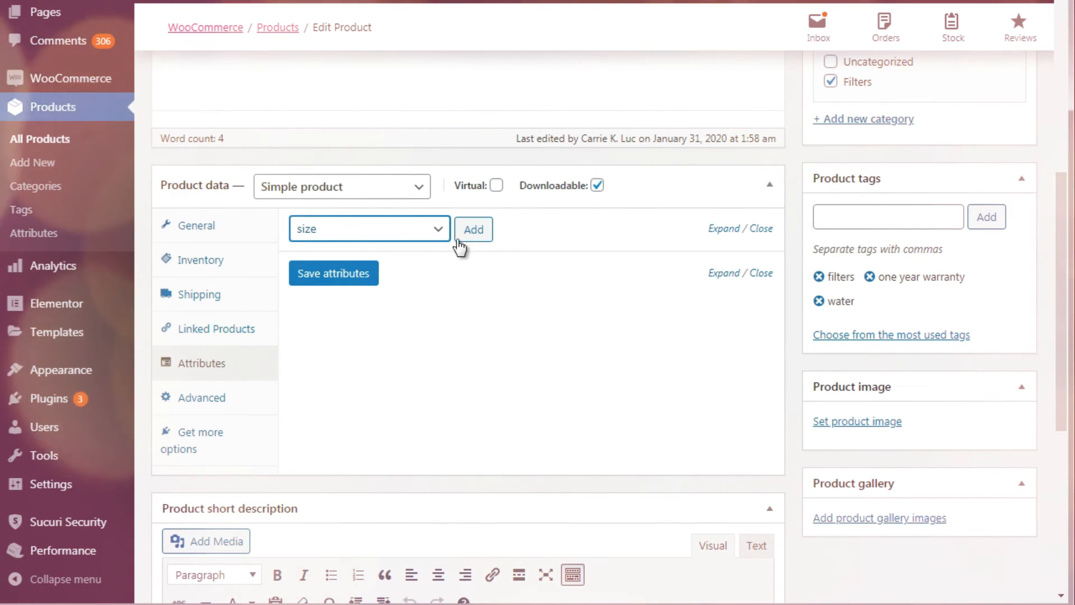
click(473, 231)
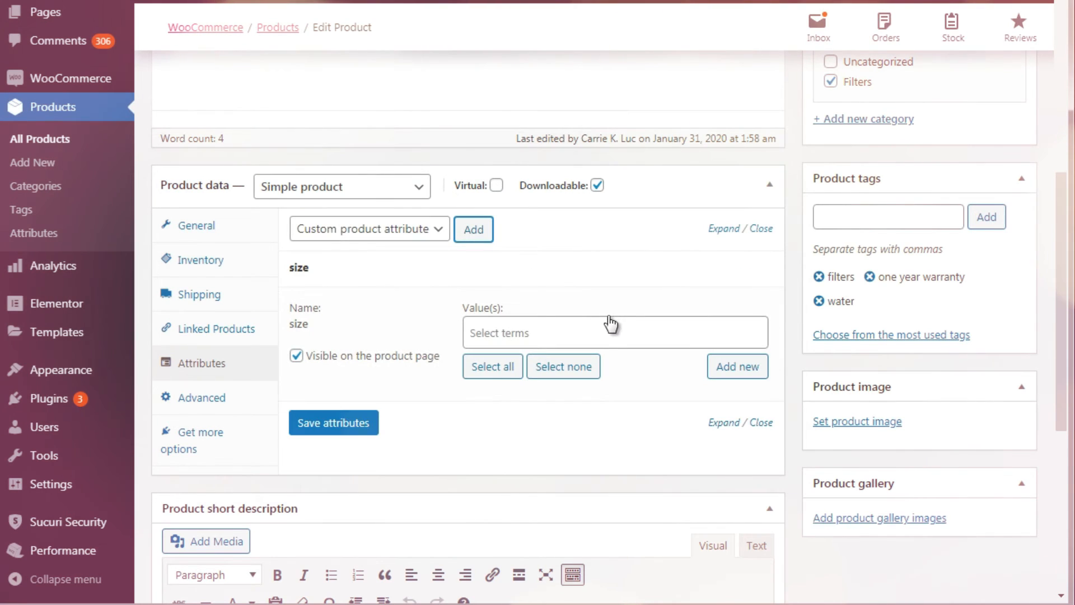
- Create a new term small for the product's size attribute
click(544, 335)
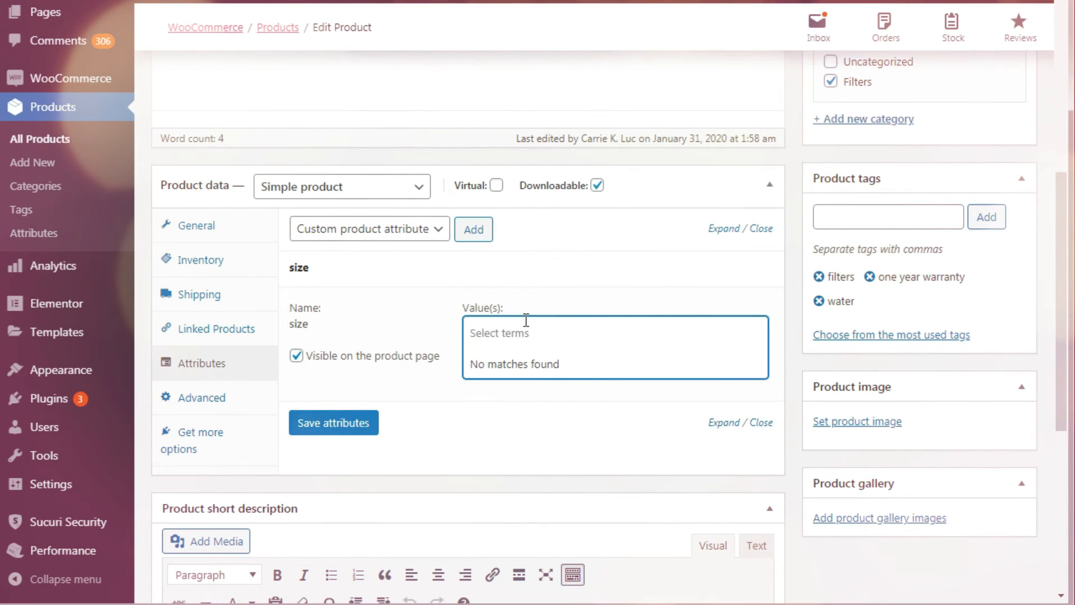
click(795, 278)
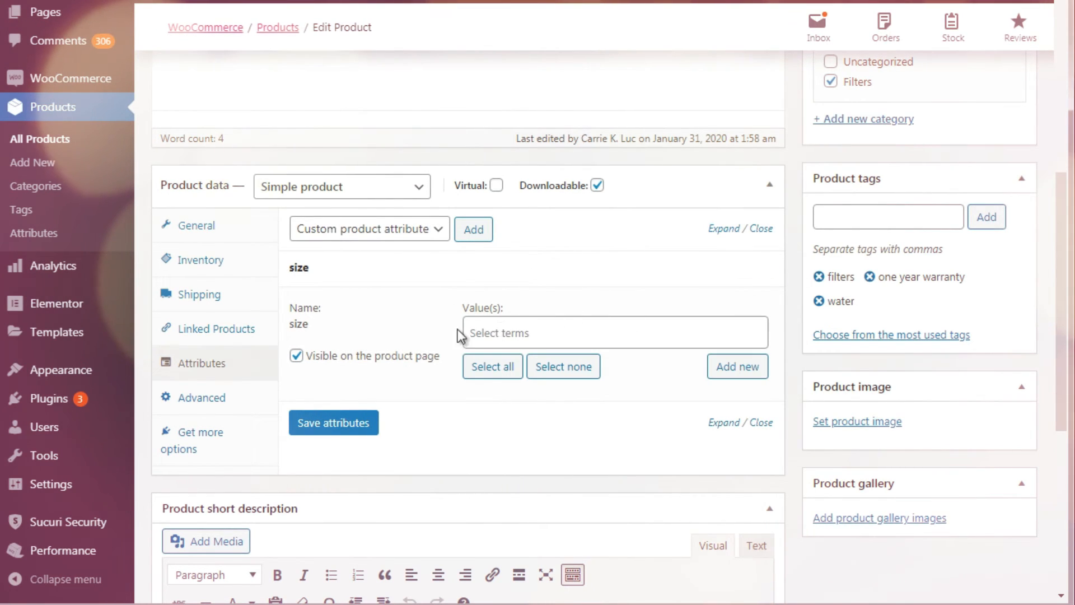
click(486, 333)
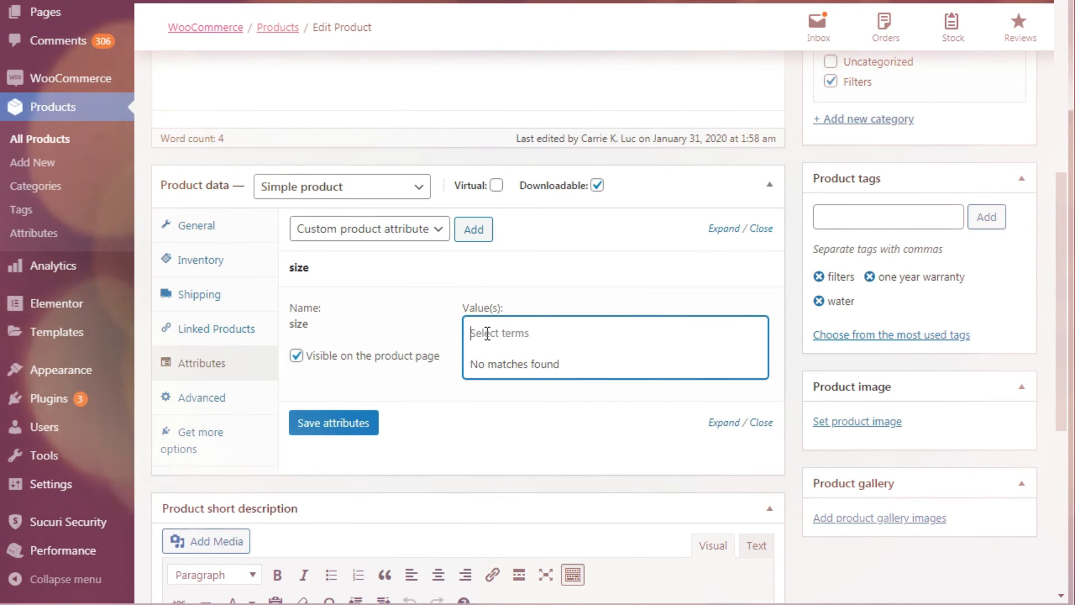
text(small)
key(ctrl+a)
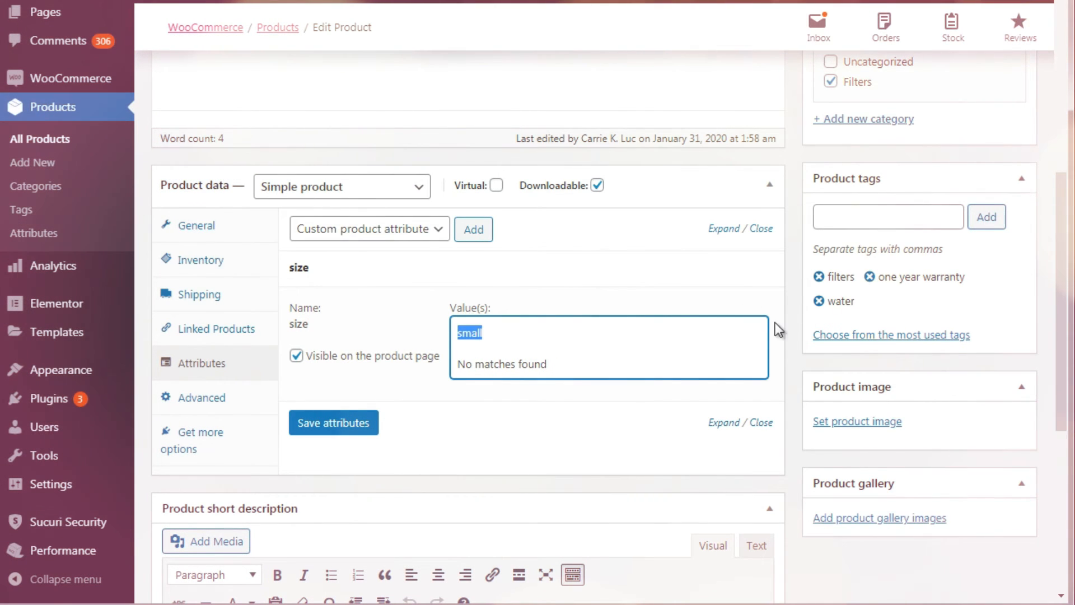
click(792, 320)
click(738, 371)
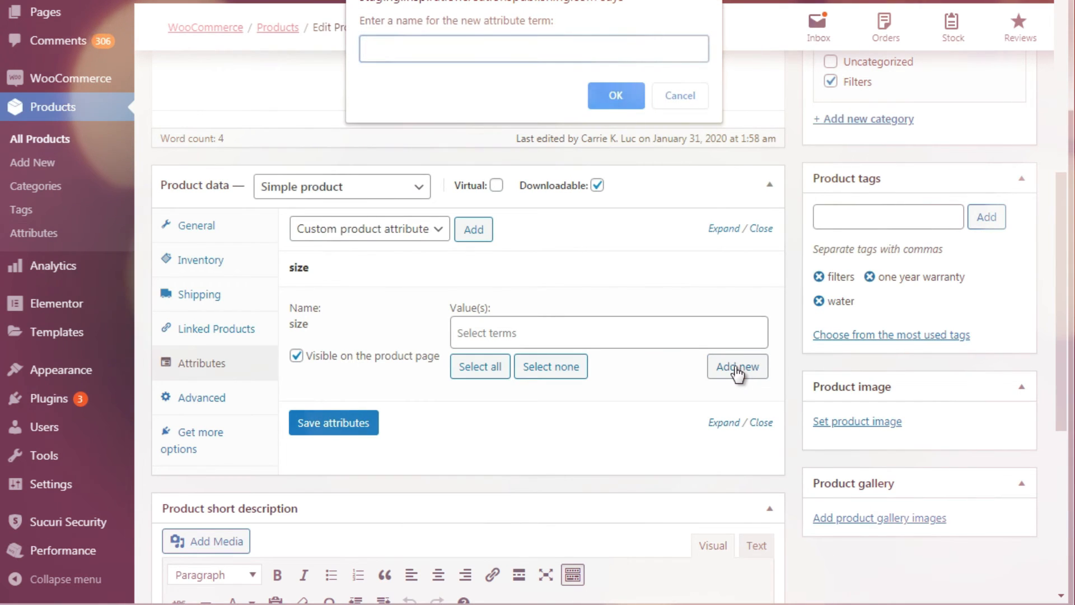
click(615, 96)
- Create a new term medium for the product's size attribute
click(536, 337)
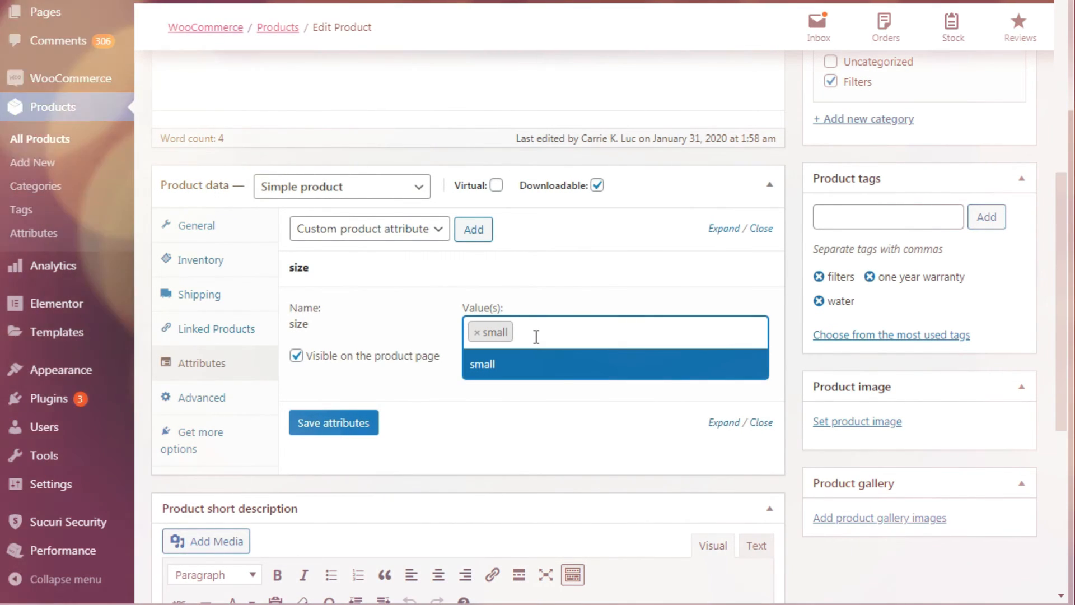
text(medium)
click(725, 326)
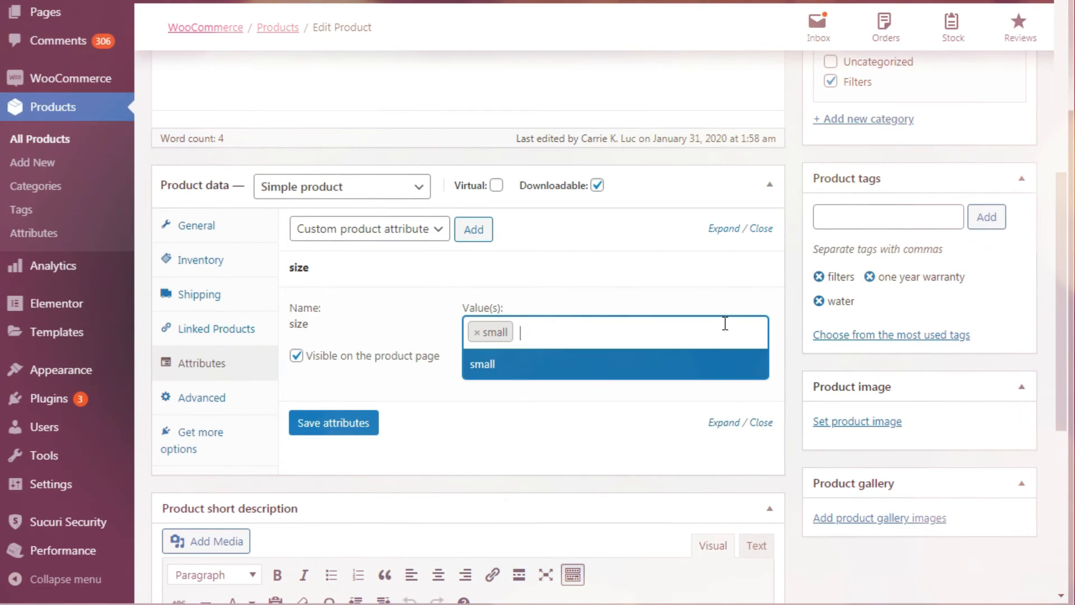
text(medium)
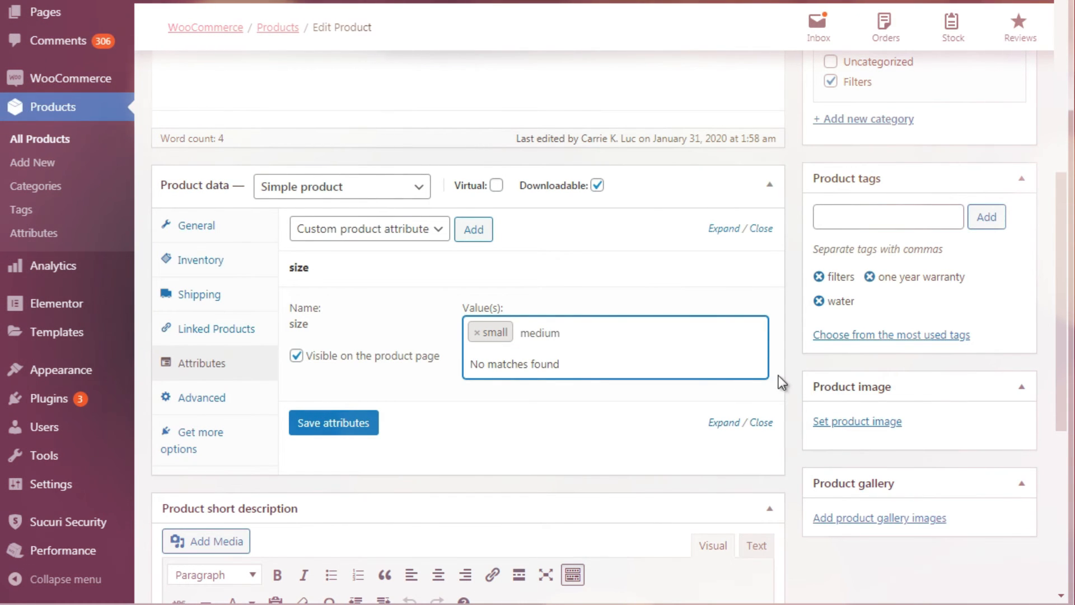
click(780, 378)
click(745, 370)
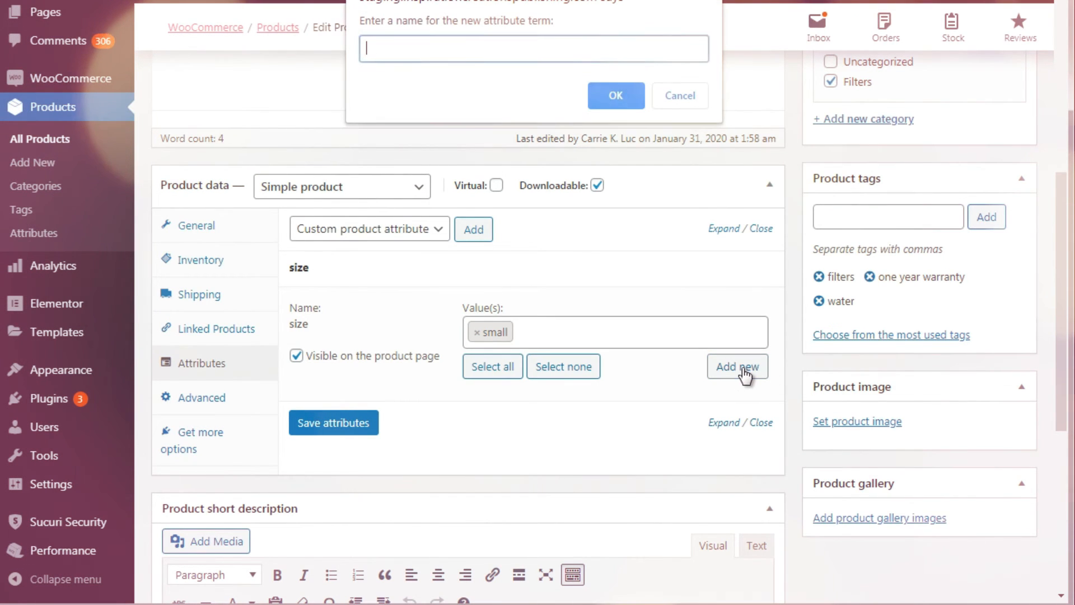
text(medium)
click(616, 95)
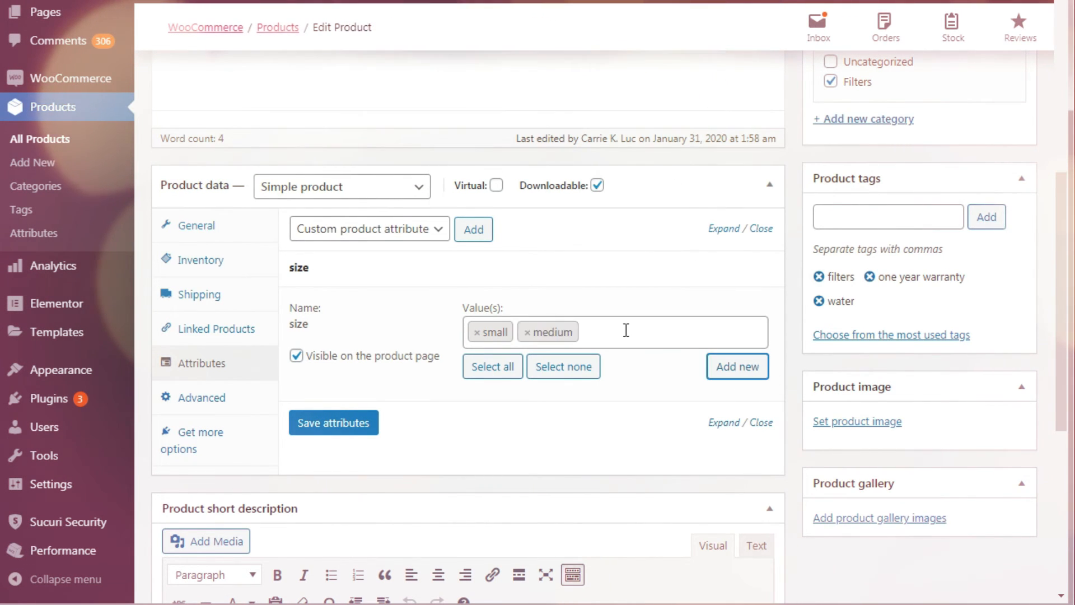
- Create a new term large for the product's size attribute
click(626, 331)
text(large)
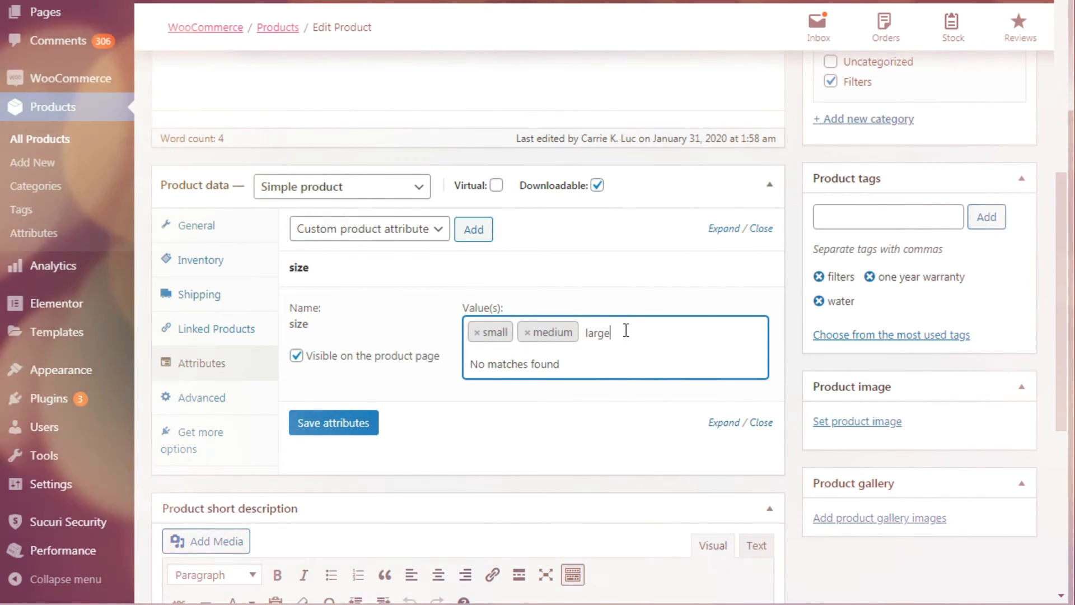
key(ctrl+a)
click(791, 318)
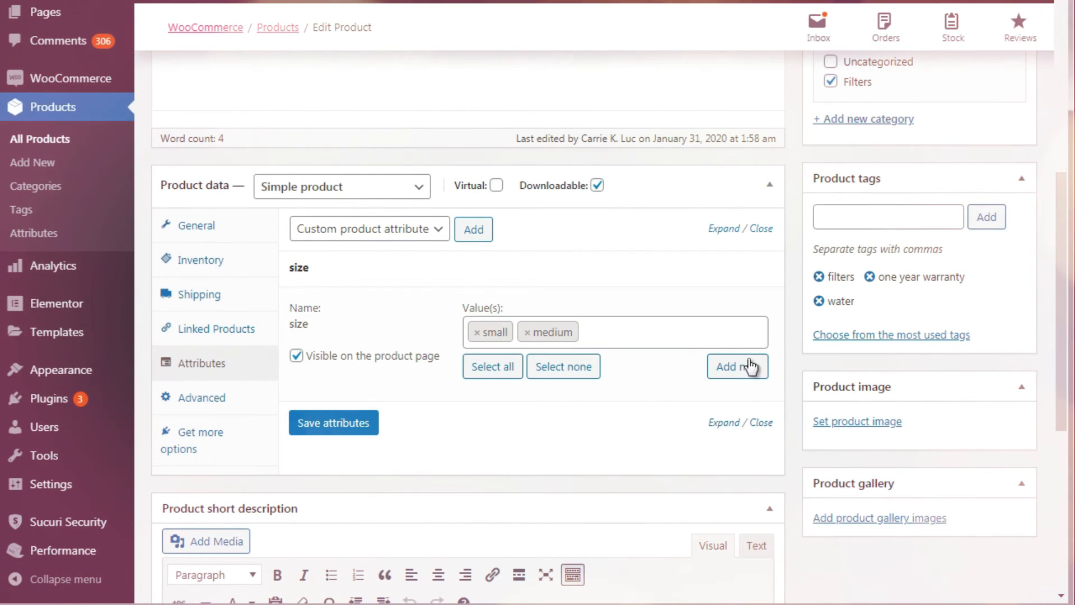
click(742, 373)
text(large)
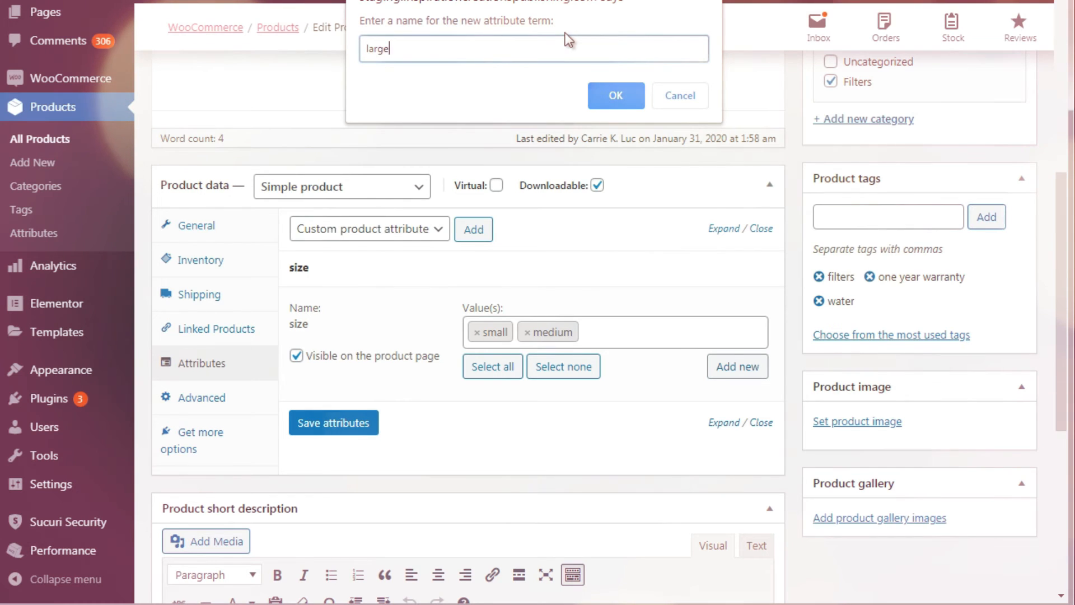
click(614, 94)
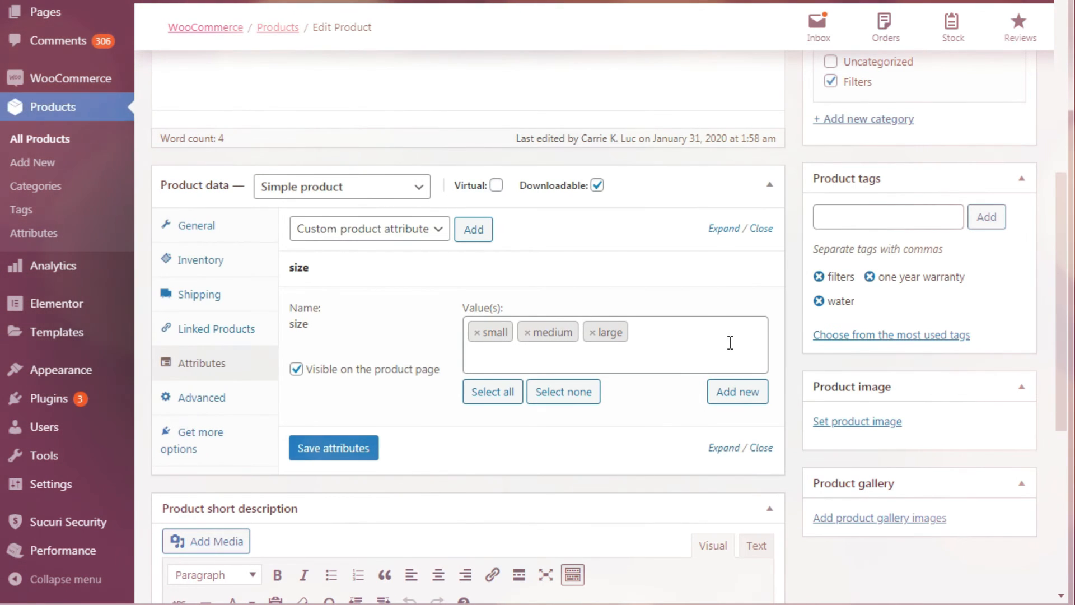
- Add the existing color attribute to the product below the size attribute
click(415, 237)
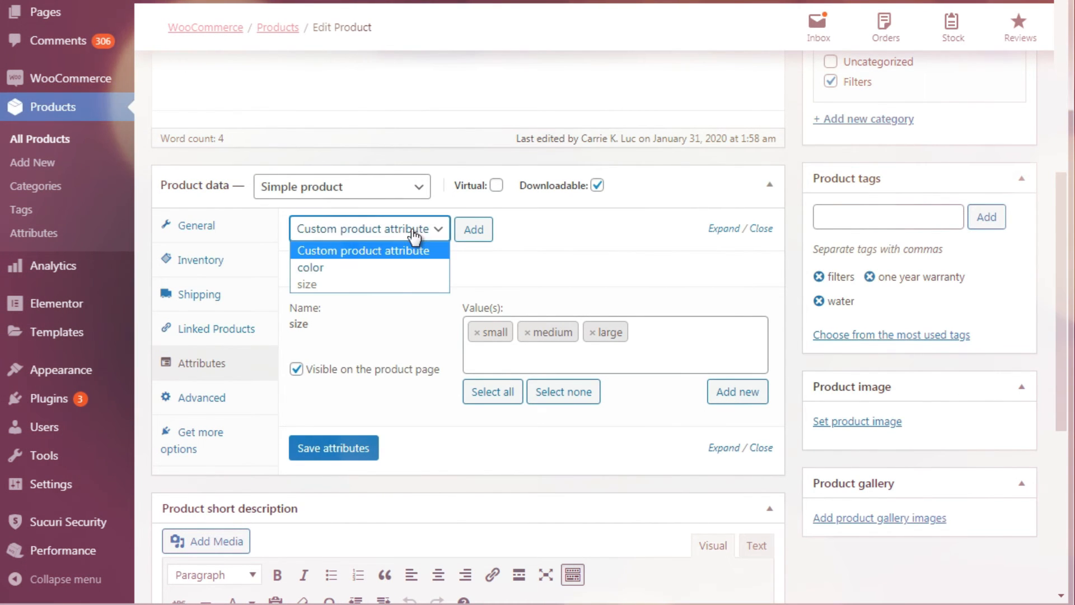
click(400, 268)
click(472, 229)
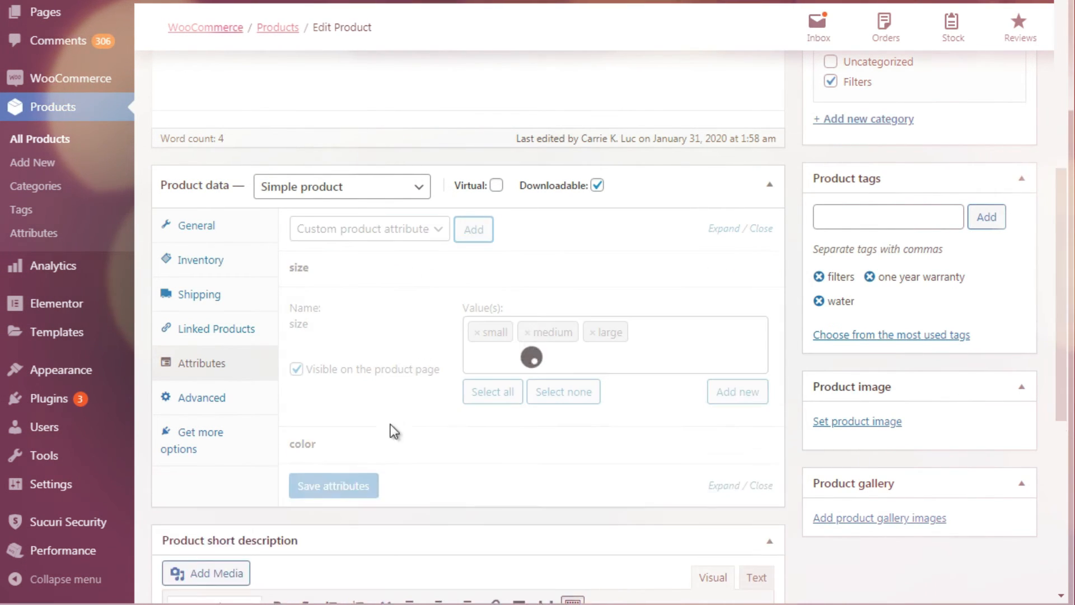
- Create a new term brown for the product's color attribute
scroll(854, 367, down, 3)
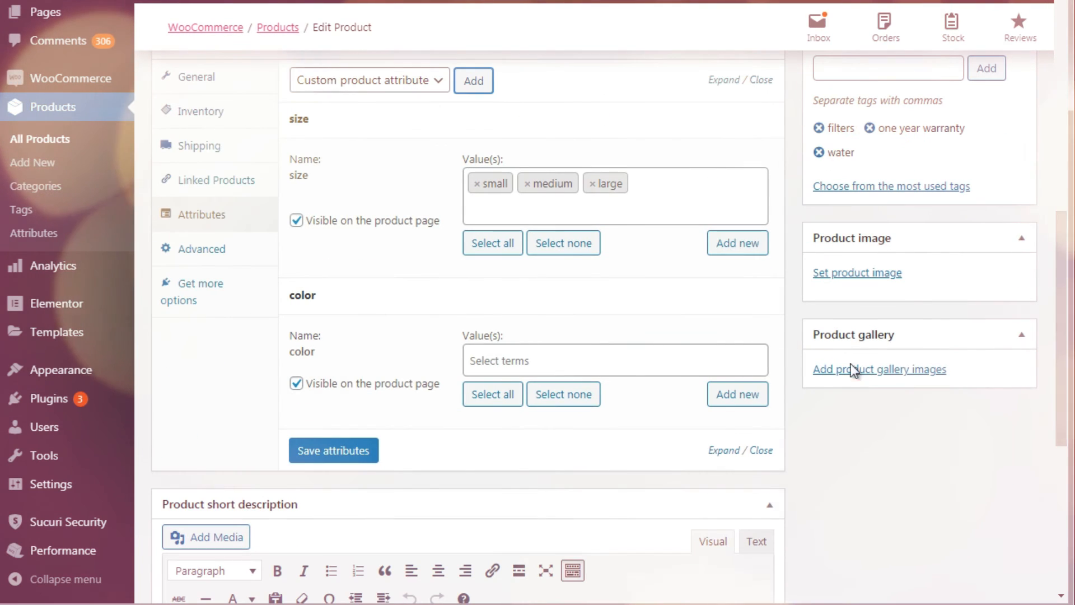
click(620, 352)
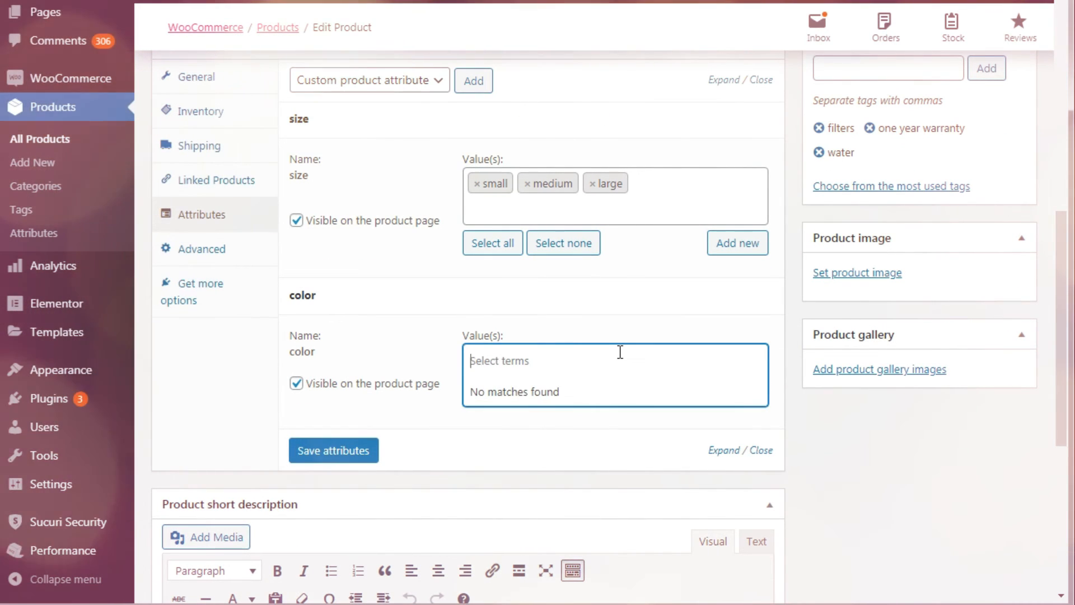
text(brown)
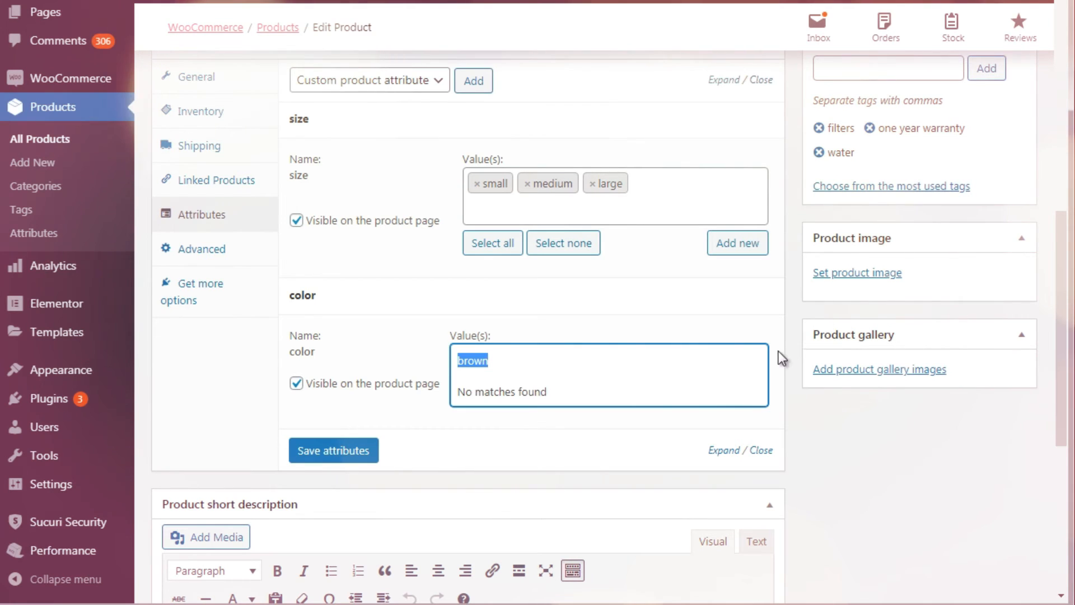
click(794, 355)
click(751, 393)
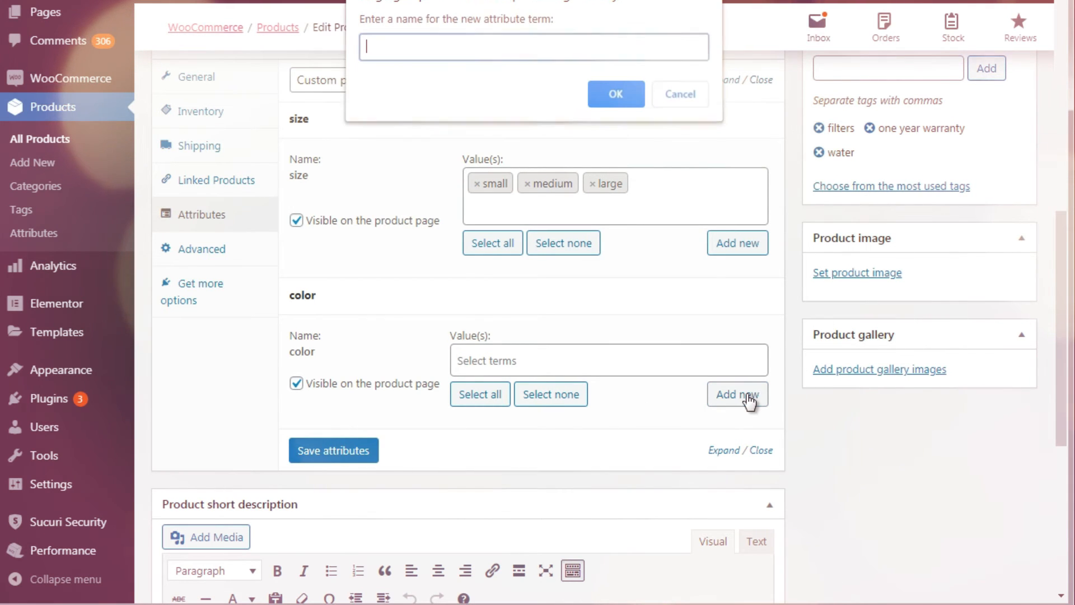
click(618, 97)
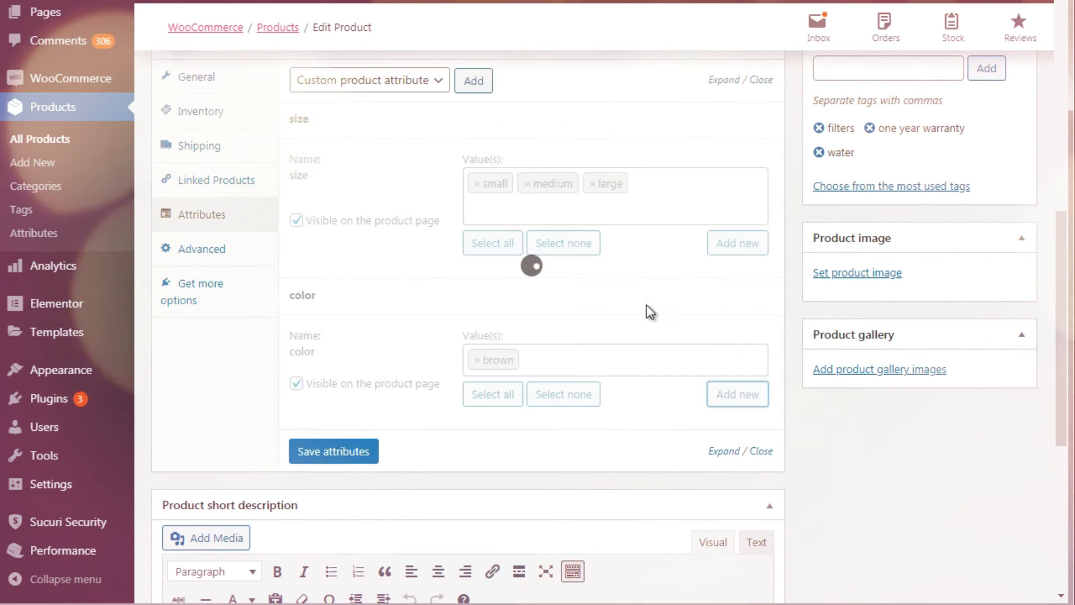
- Create the new terms green and white for the product's color attribute
click(726, 397)
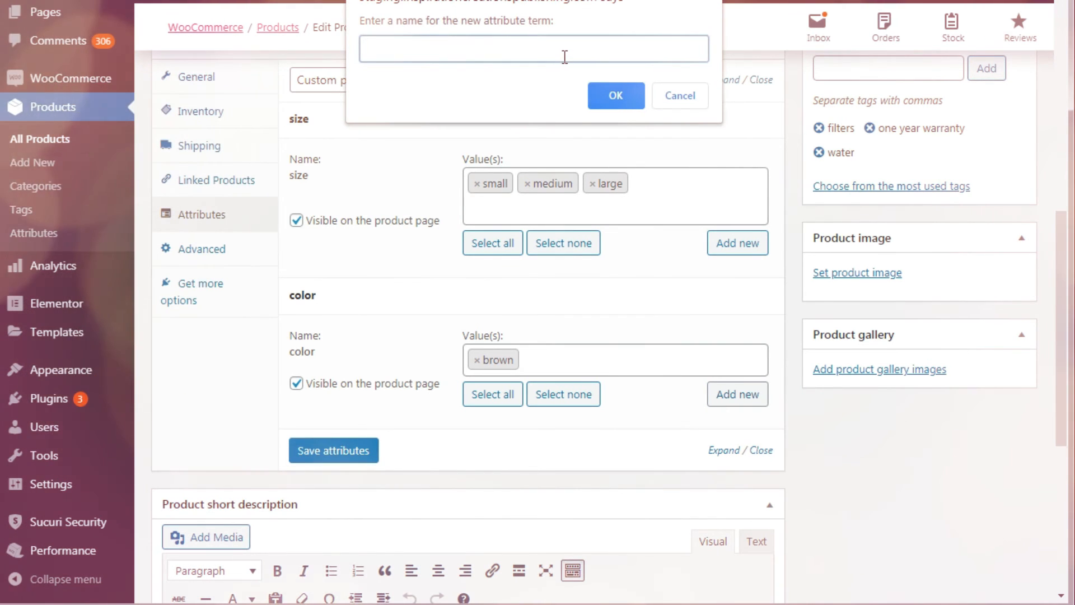
text(green)
key(Return)
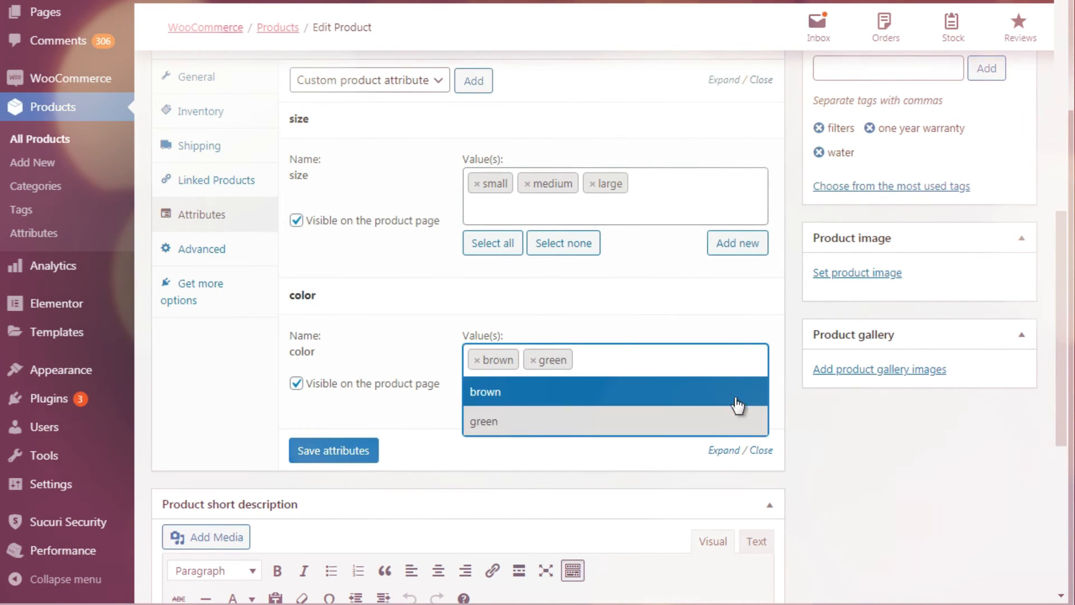
click(750, 399)
text(whit)
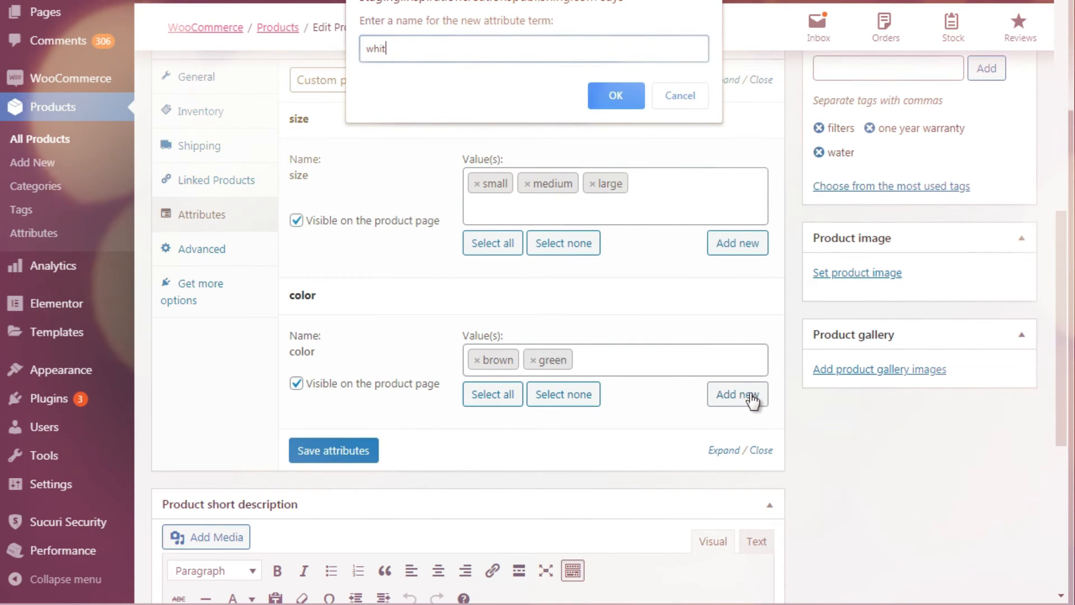
text(e)
click(616, 96)
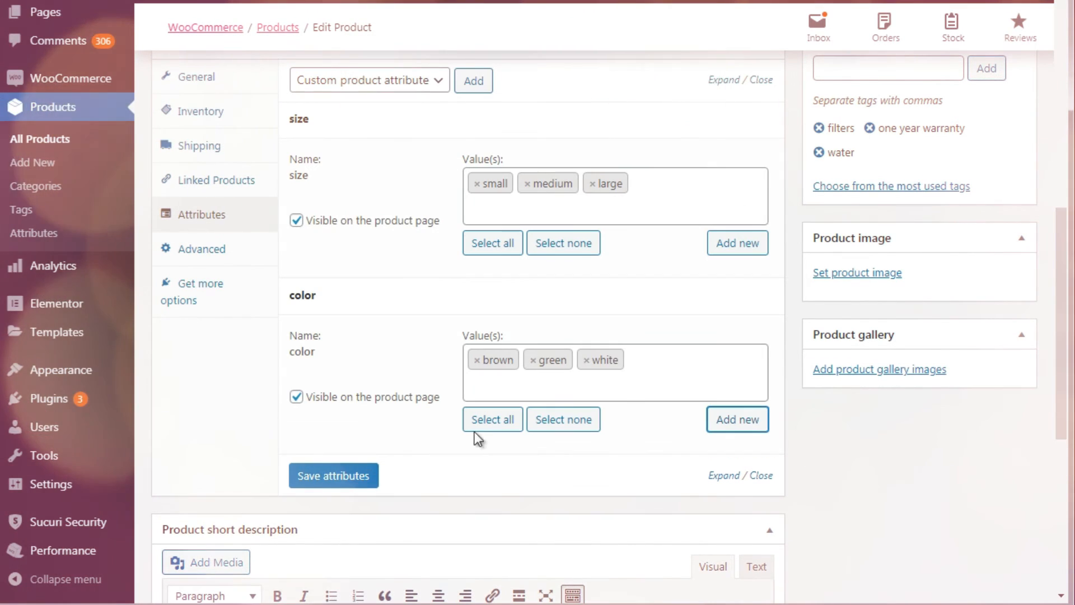
- Save the product's size and color attributes and update the product
click(352, 479)
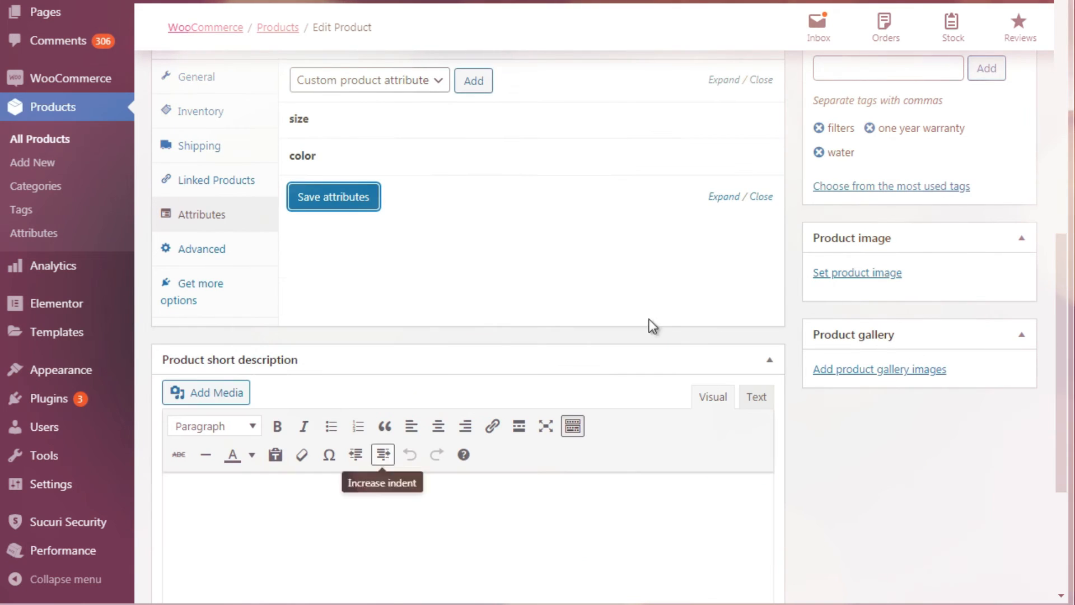
scroll(896, 252, up, 5)
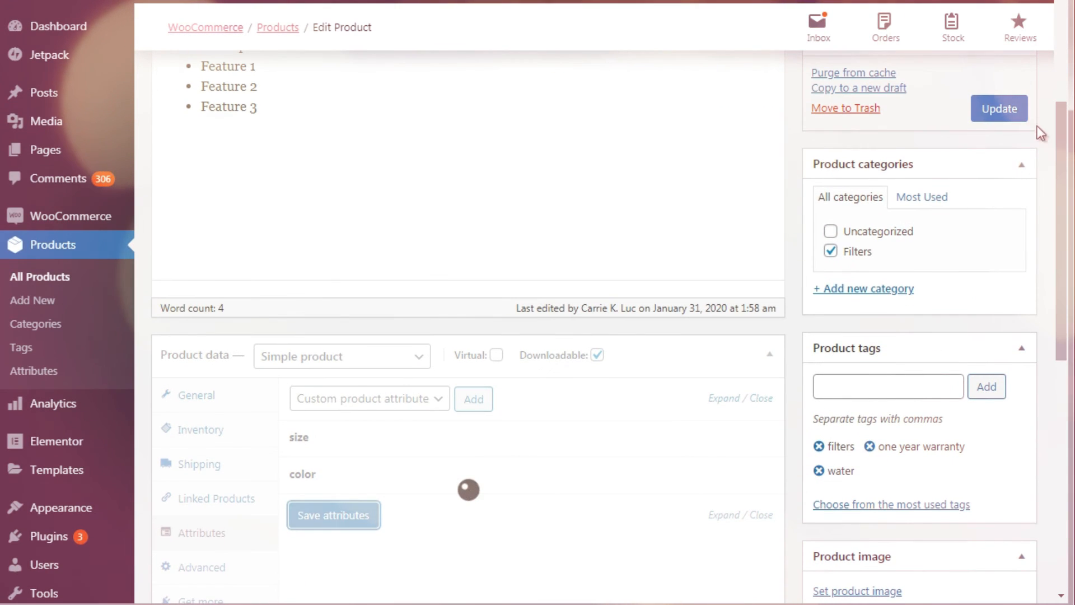
click(1014, 112)
- Reopen the updated product's attributes and expand the size attribute to check its saved values
scroll(471, 295, down, 3)
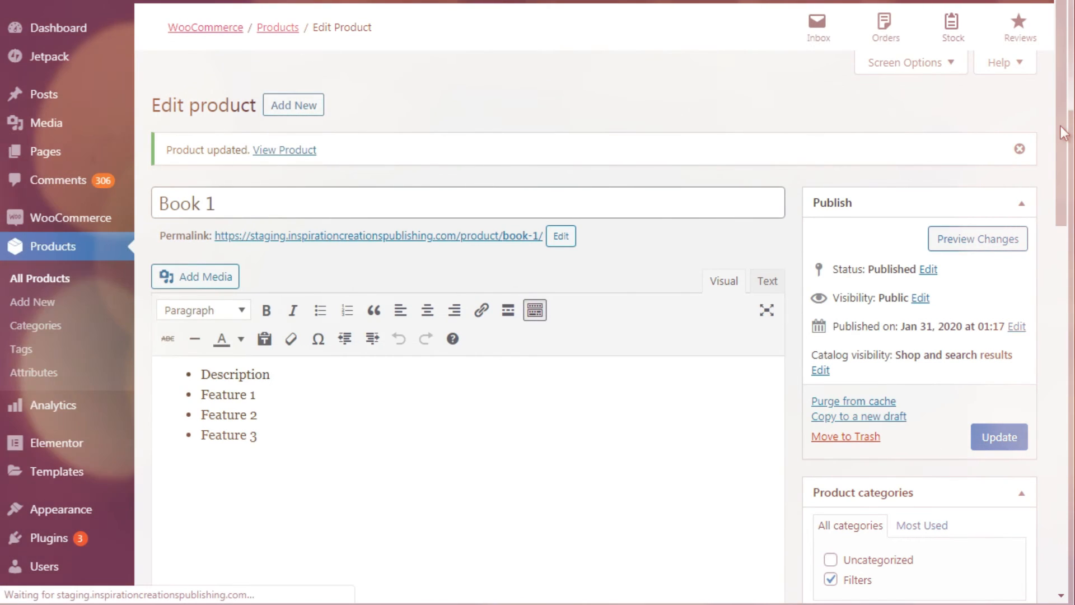
scroll(1064, 133, down, 10)
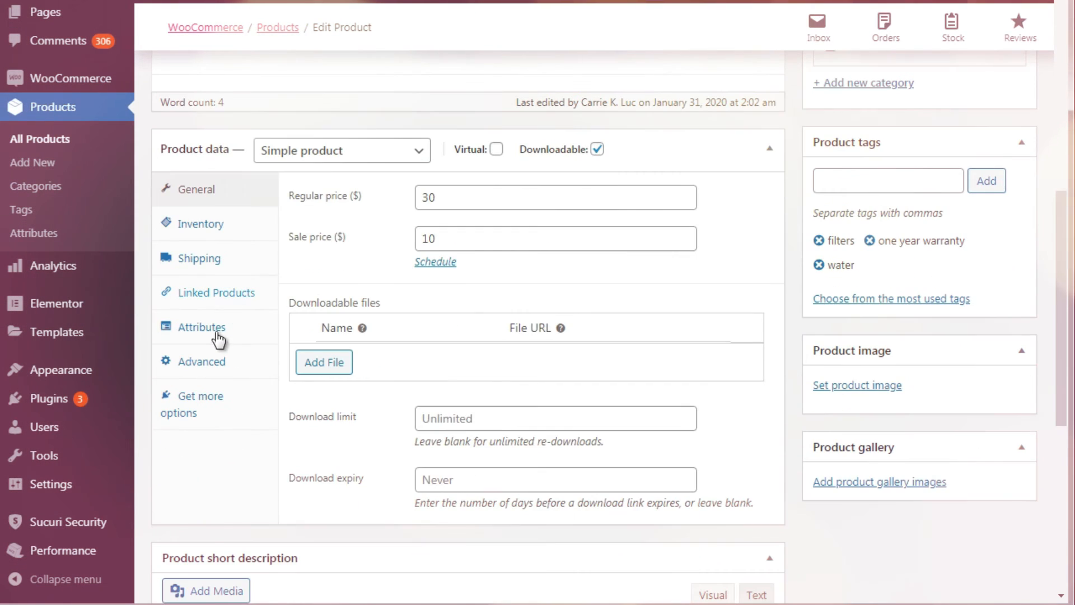
click(217, 333)
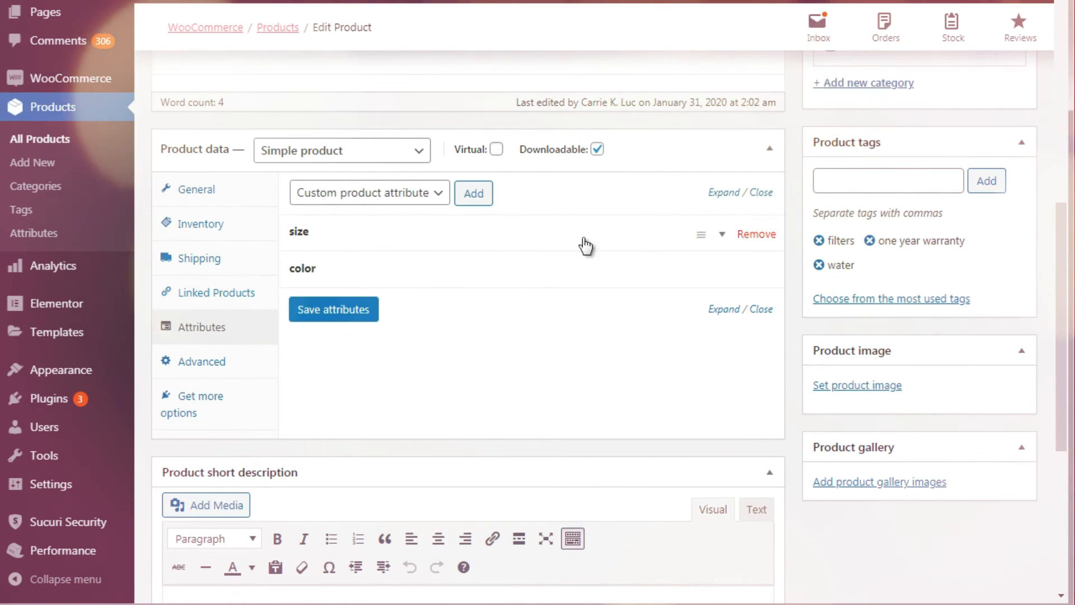
click(707, 241)
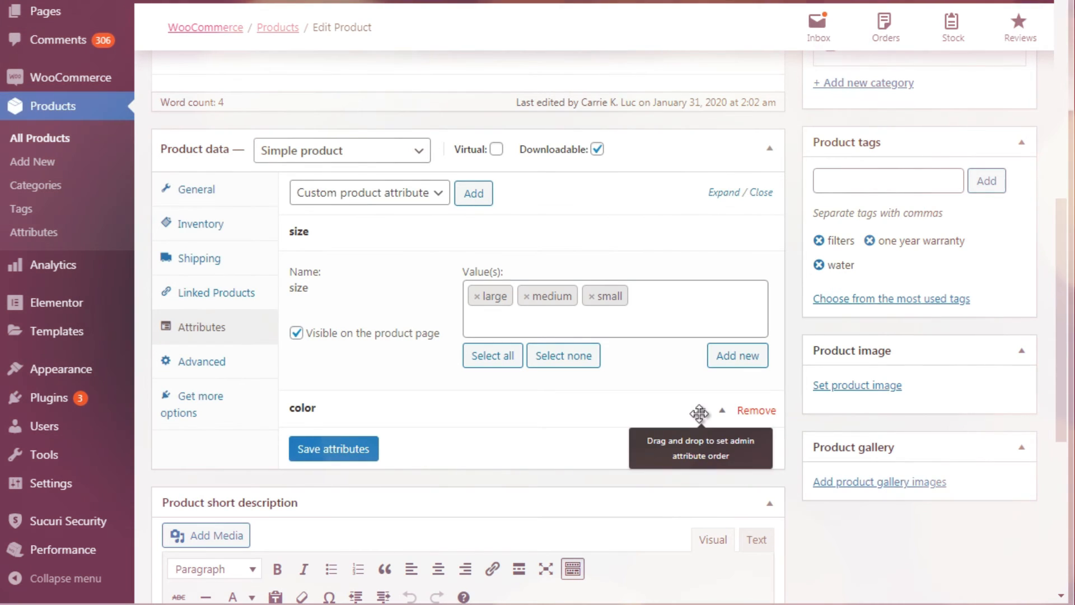
- Expand the product's color attribute to check its saved values
click(715, 418)
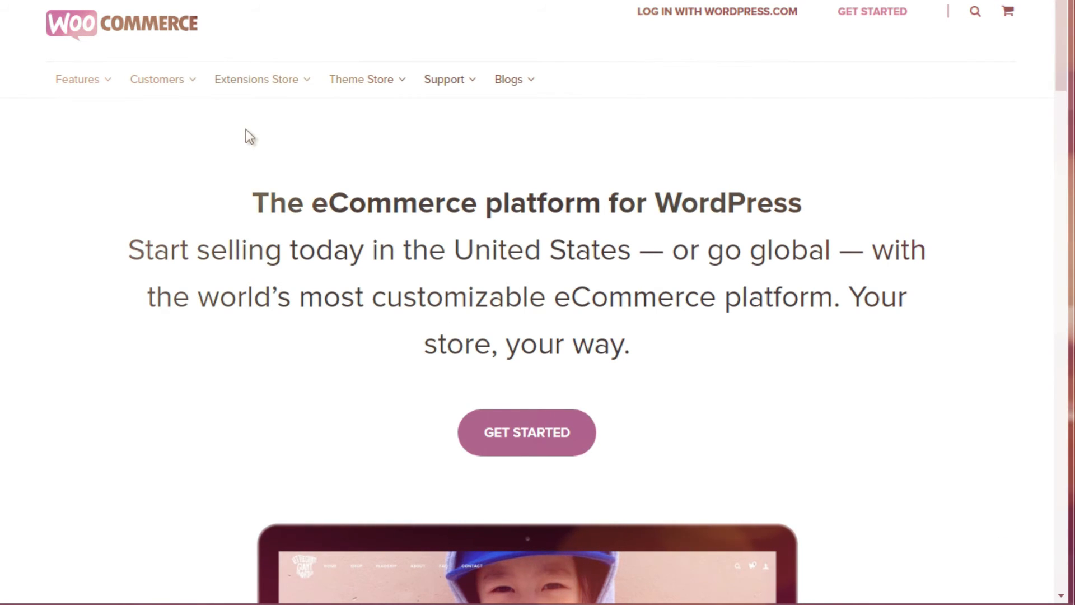
- On the WooCommerce website, look through the Extensions Store categories and open the Subscriptions category in a new browser tab
mouse_move(233, 79)
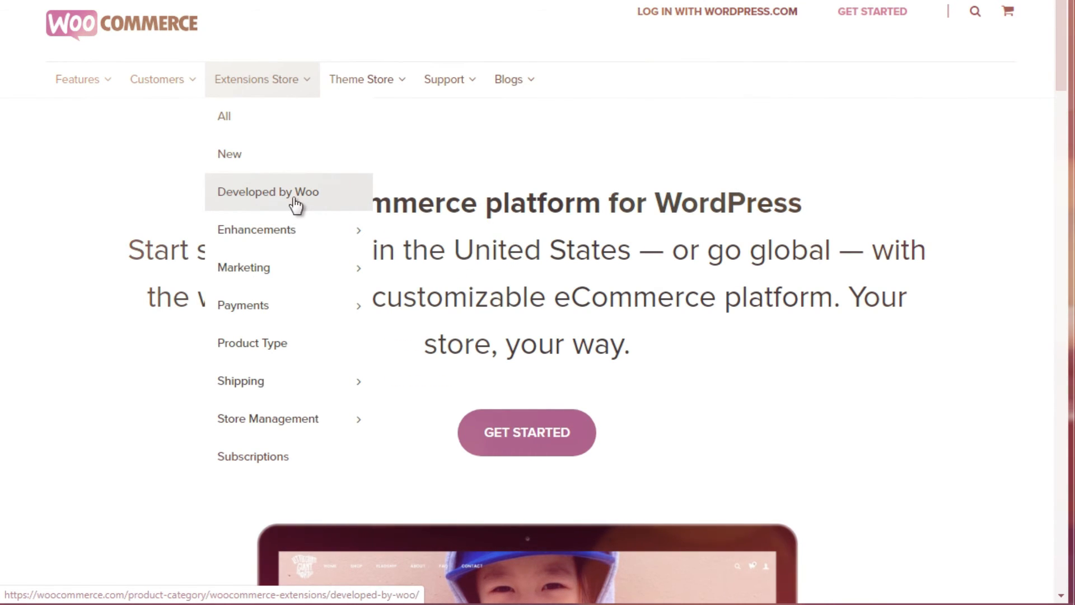
mouse_move(263, 230)
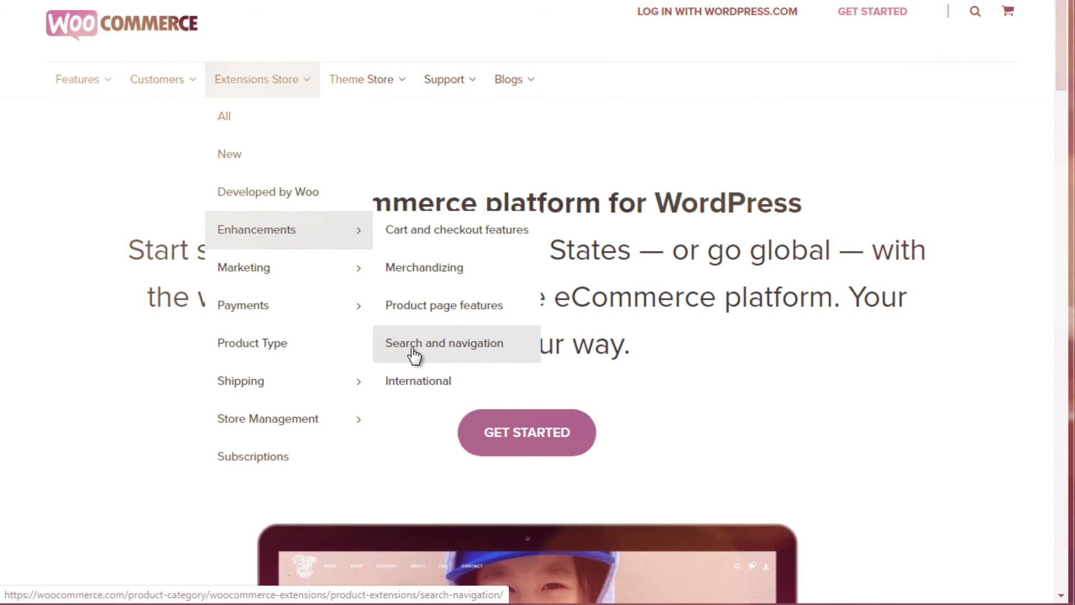
mouse_move(291, 270)
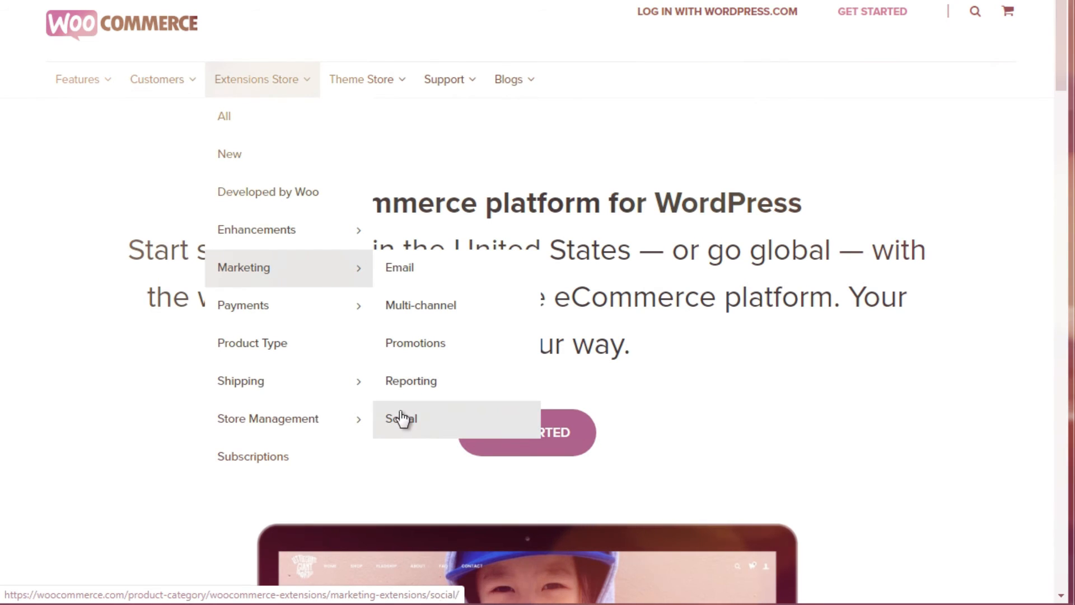
mouse_move(298, 317)
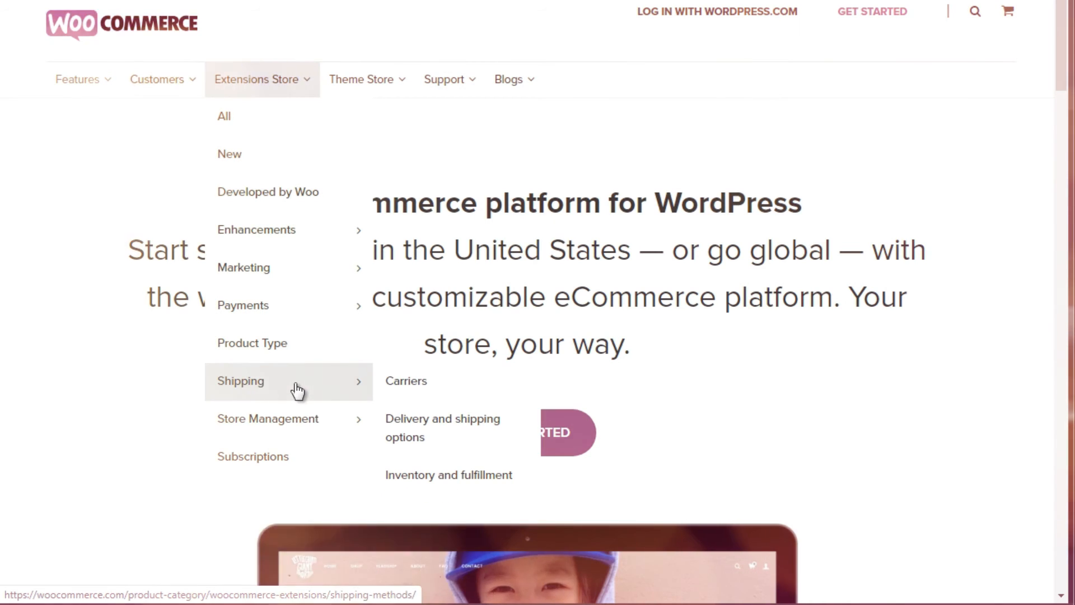
mouse_move(287, 420)
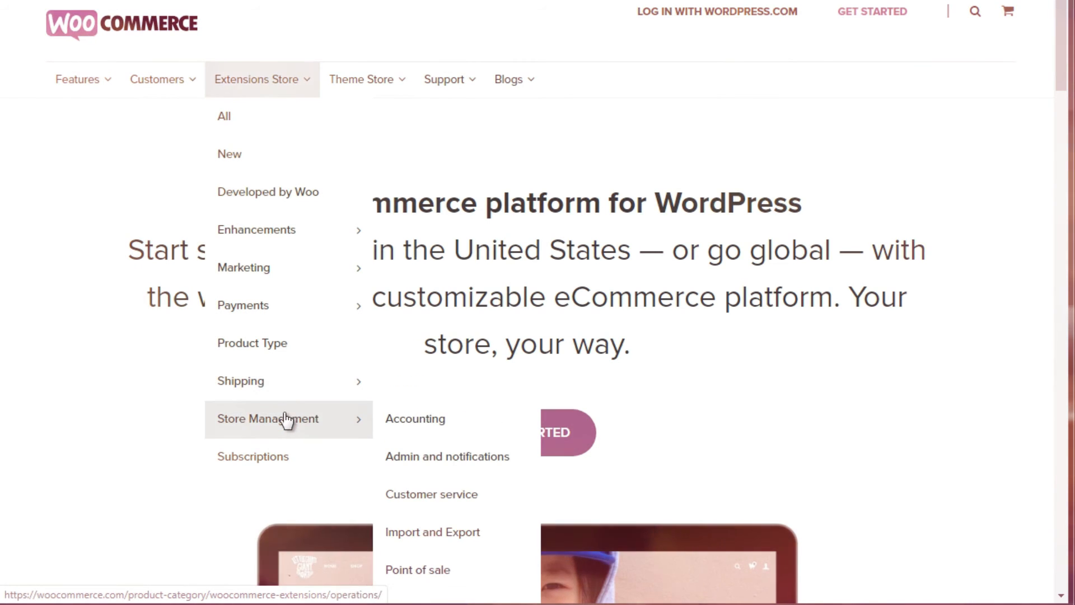
right_click(281, 457)
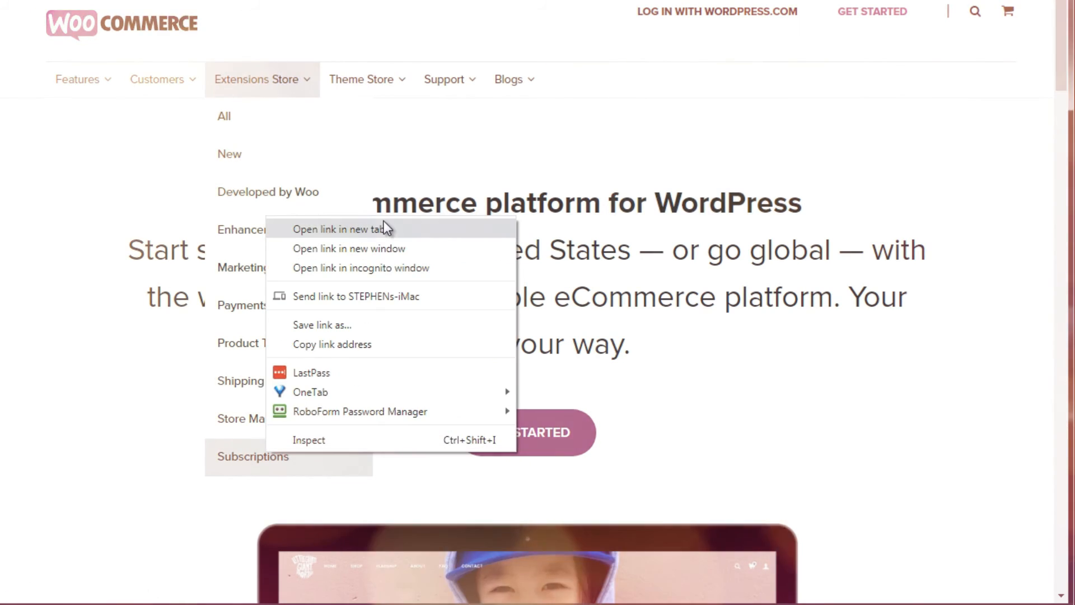
click(384, 226)
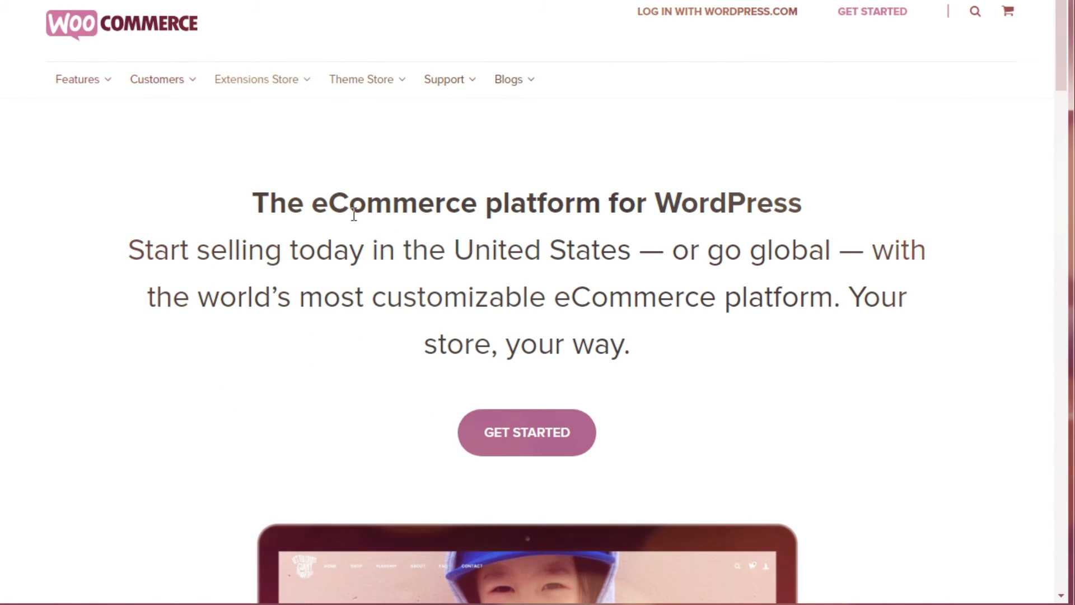
- Open the list of all WooCommerce extensions and examine the popular and listed extensions with their descriptions and prices
mouse_move(255, 92)
click(242, 119)
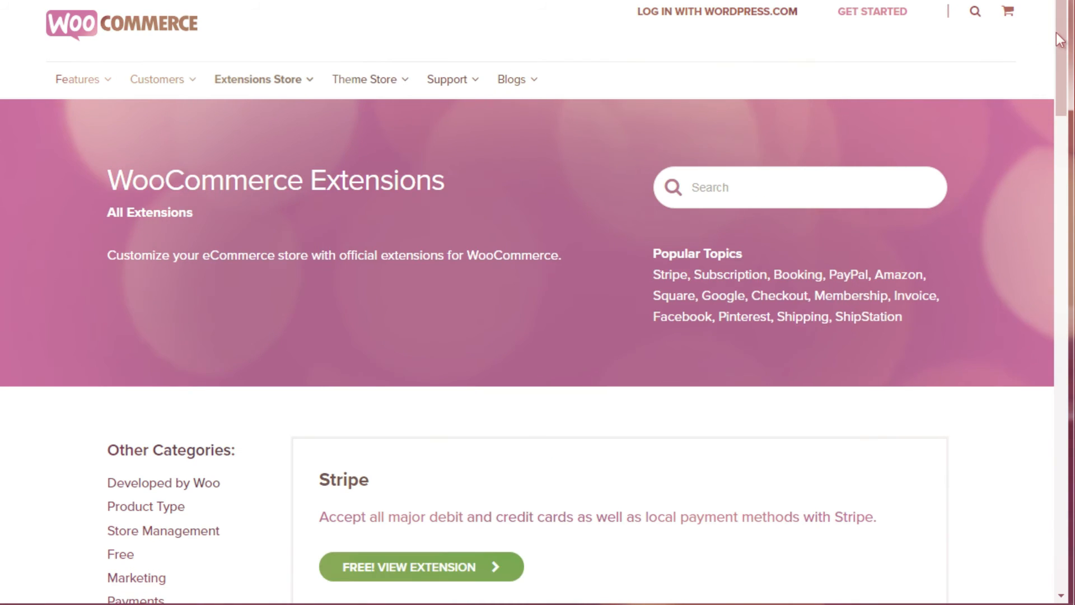
drag(1062, 34, 1060, 78)
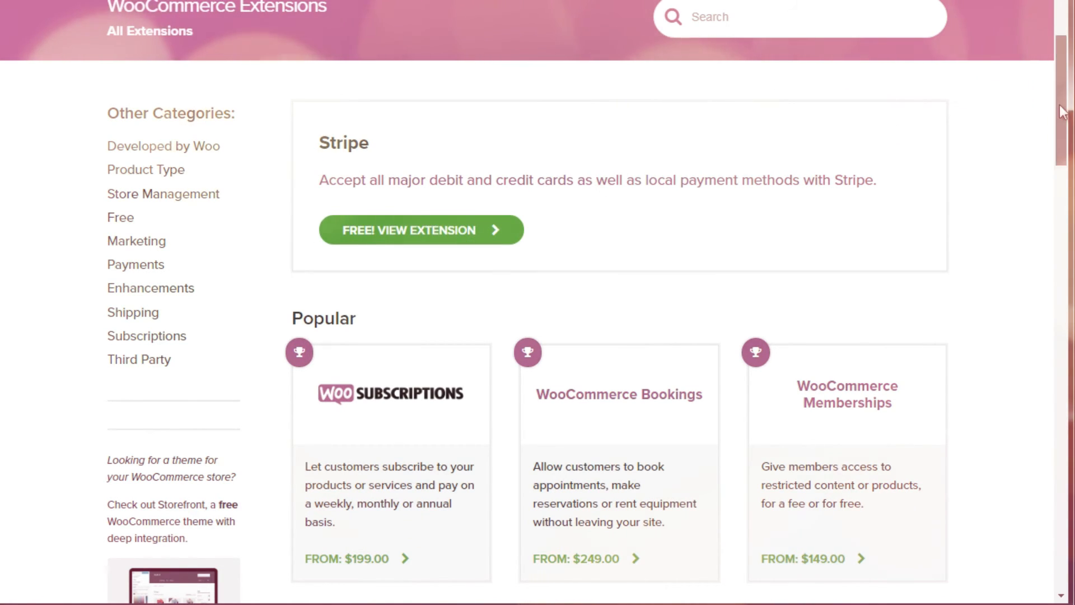
drag(1060, 104, 1061, 146)
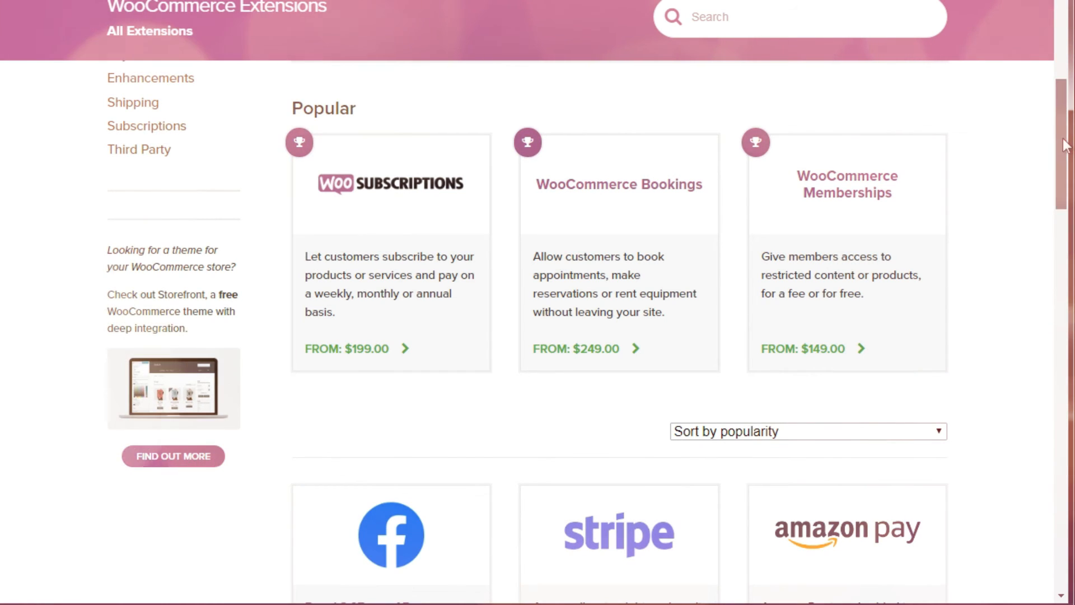
drag(1066, 146, 1066, 222)
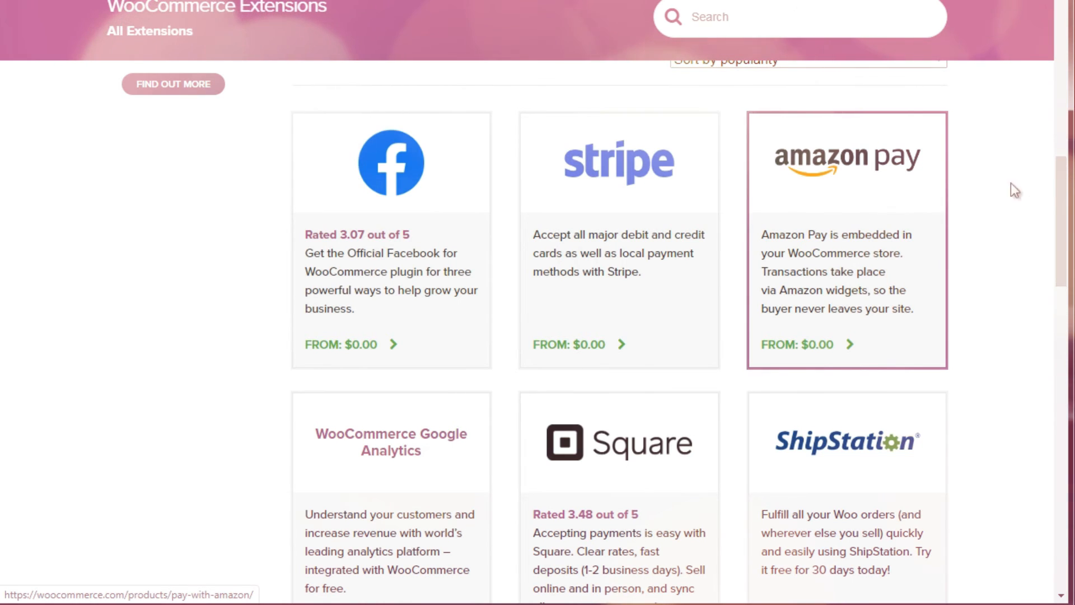
drag(1060, 205, 1060, 271)
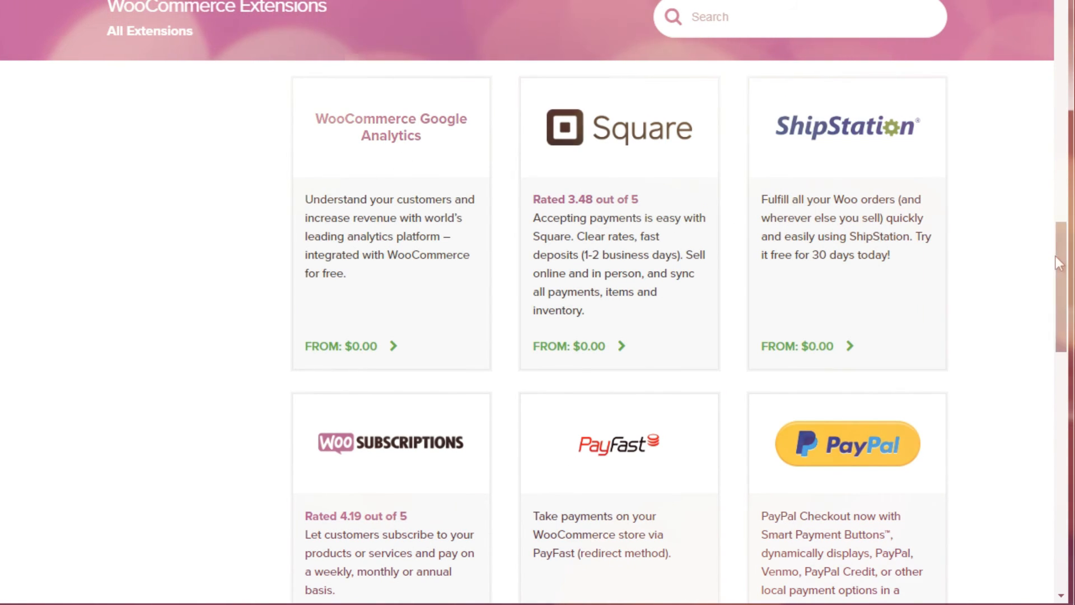
drag(1056, 256, 1057, 257)
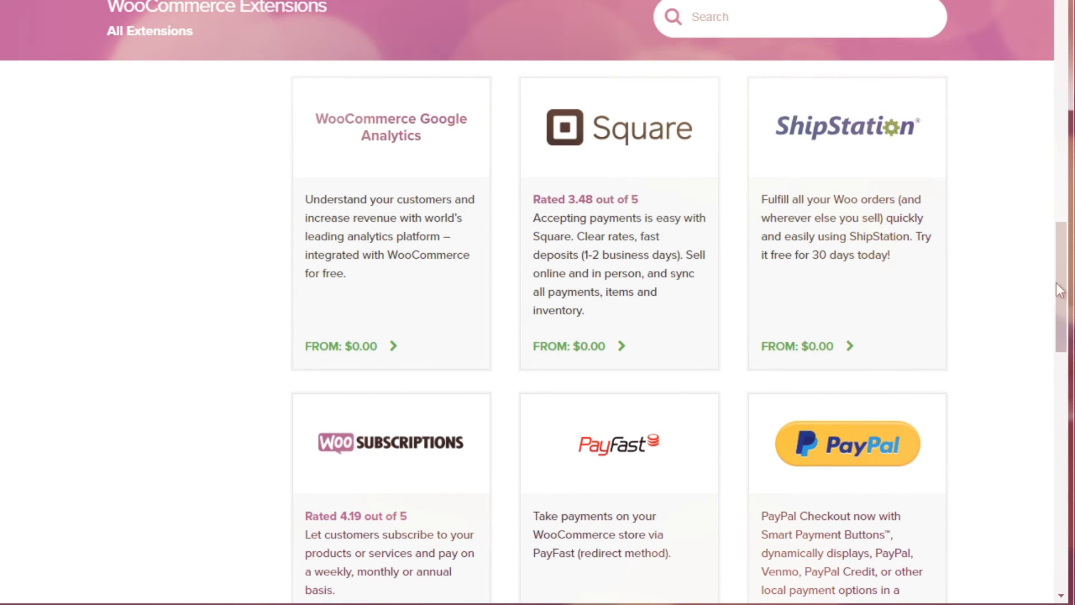
drag(1060, 290, 1064, 421)
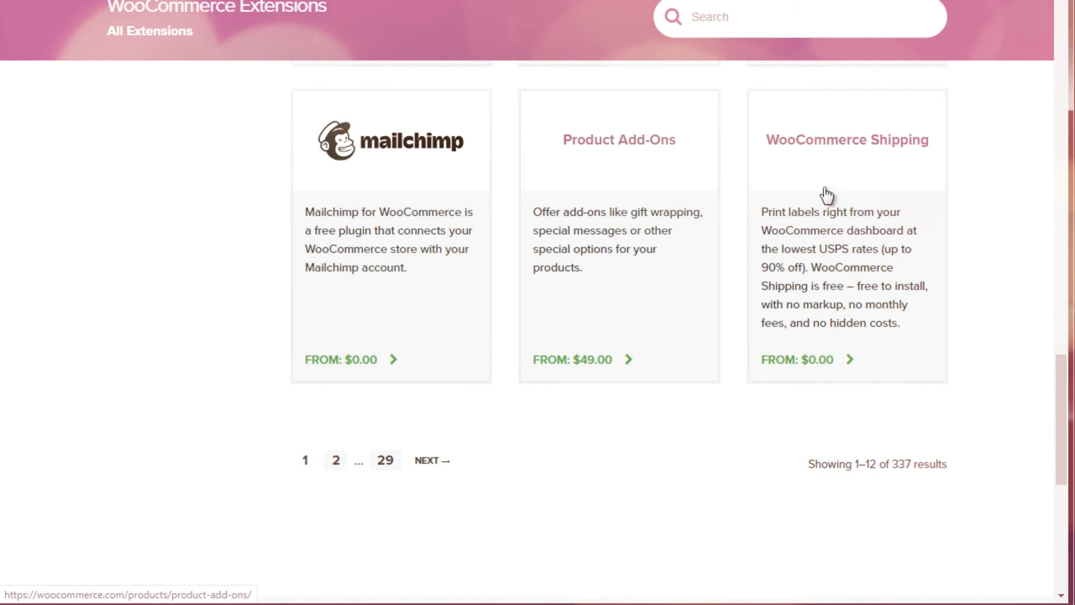
drag(1060, 425, 1060, 154)
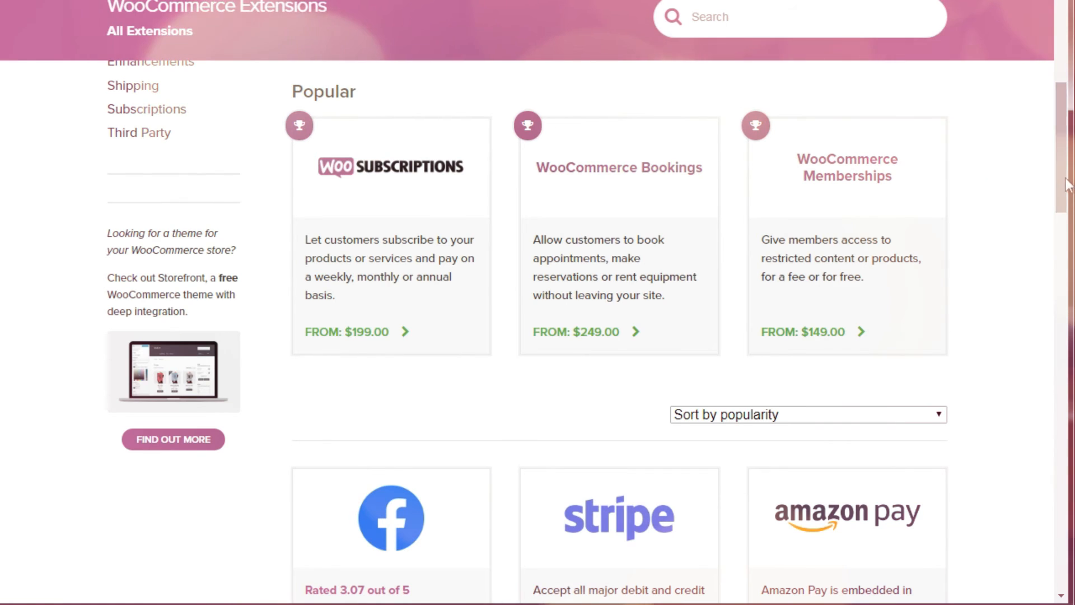
drag(1066, 178, 1058, 181)
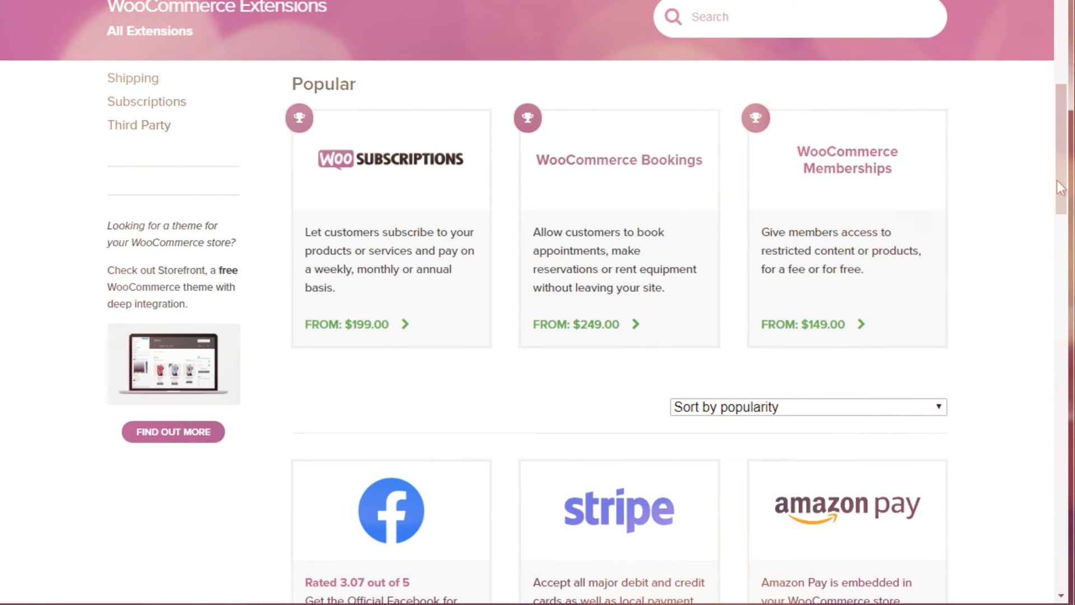
scroll(1061, 188, up, 1)
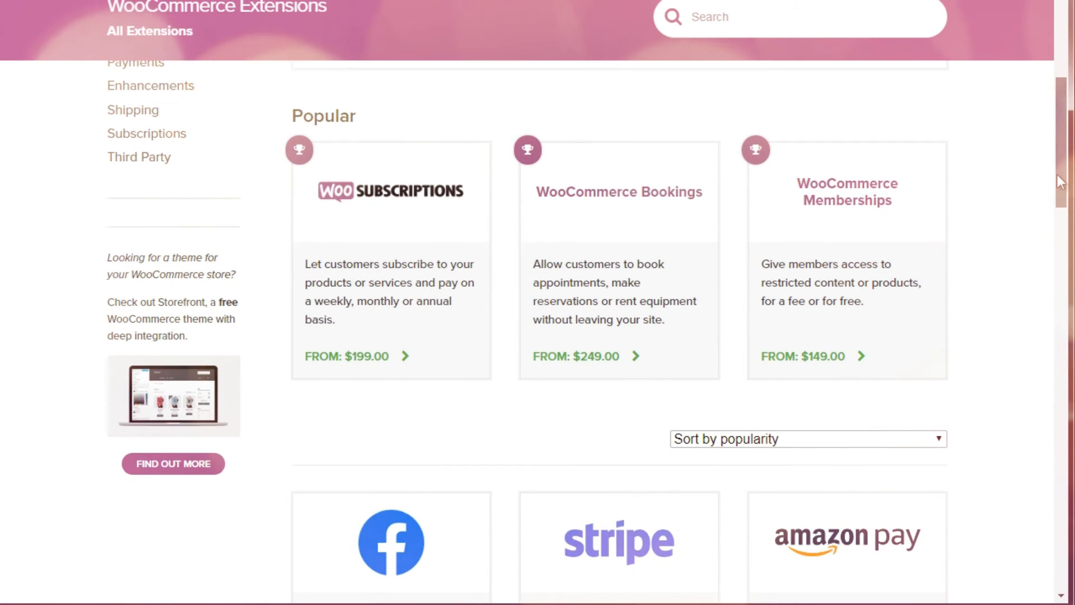
- Search the WooCommerce extensions for "subscription"
click(702, 17)
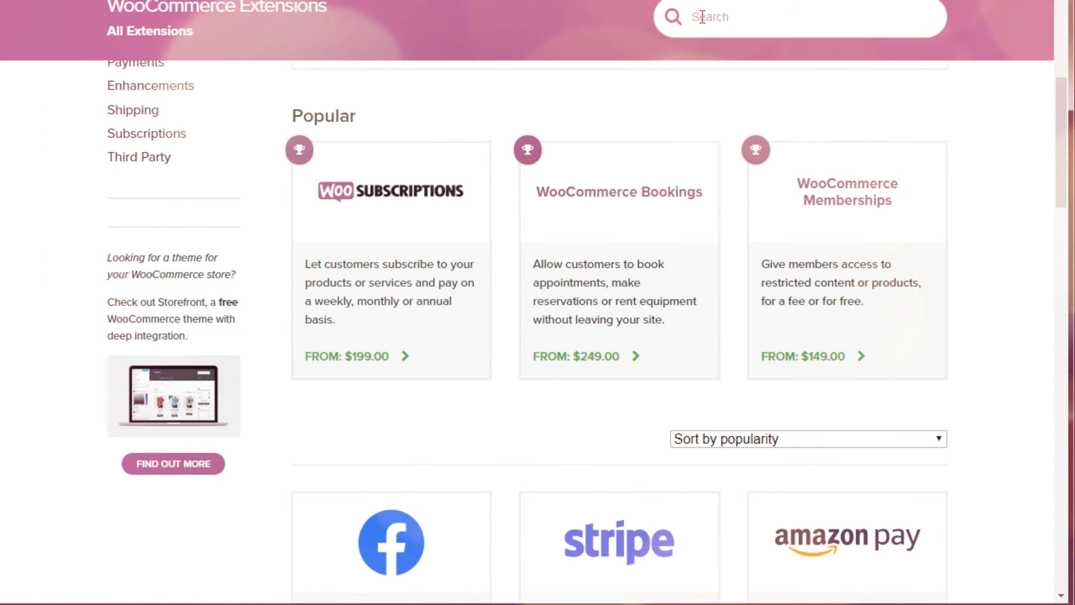
text(subscription)
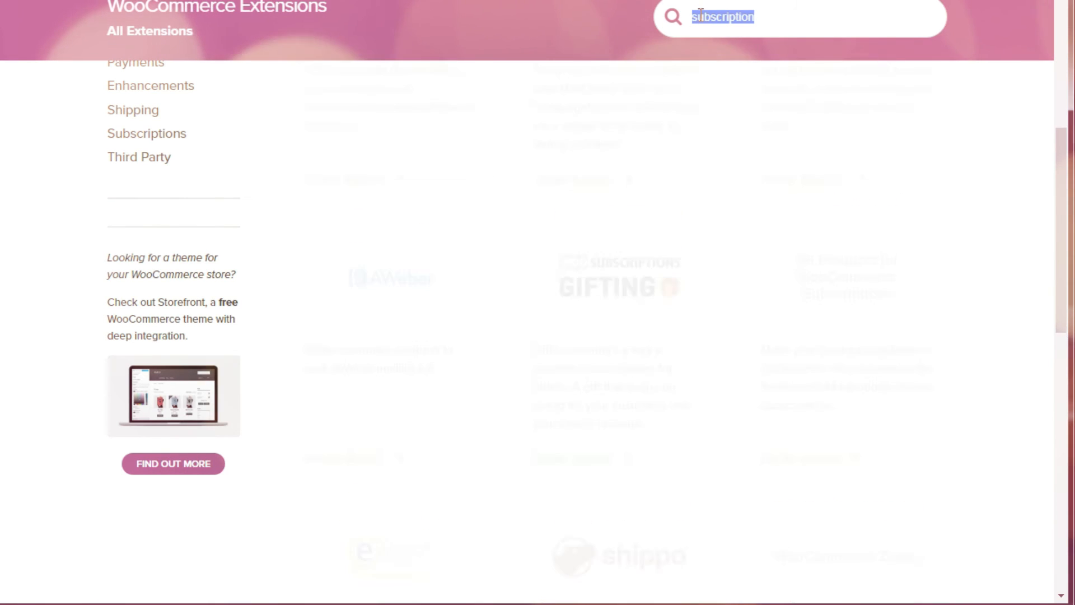
mouse_move(149, 85)
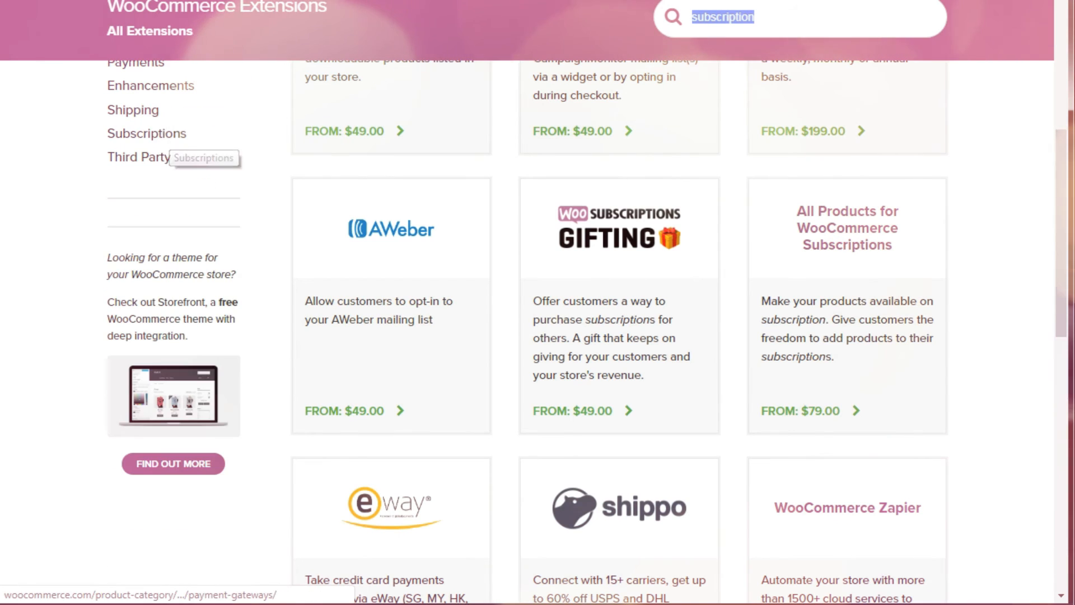
click(799, 19)
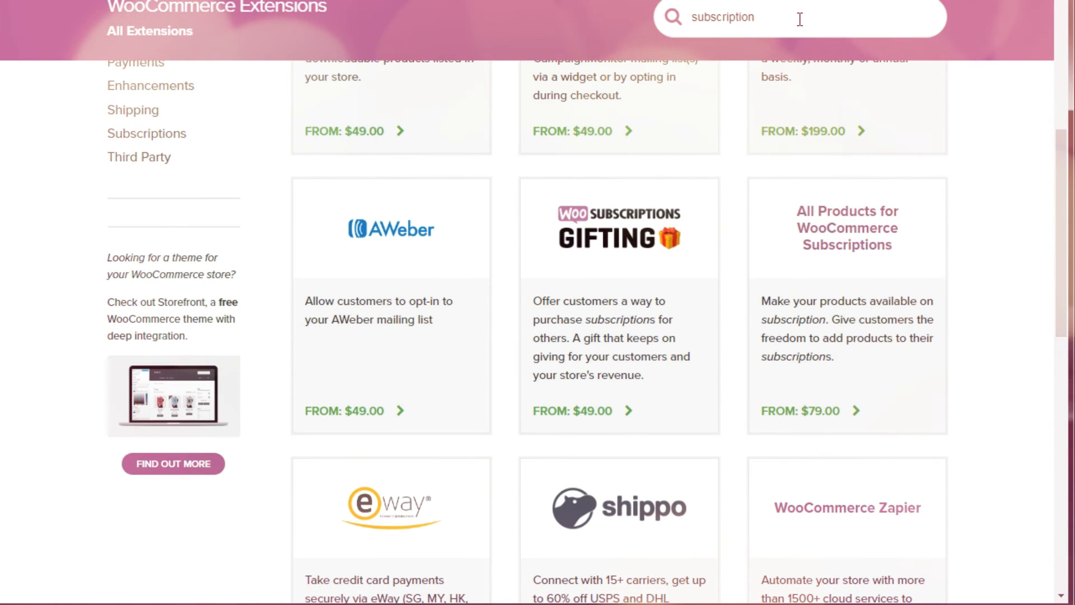
key(Return)
- Examine the subscription search results, comparing what the extensions offer and their starting prices
drag(1062, 187, 1059, 123)
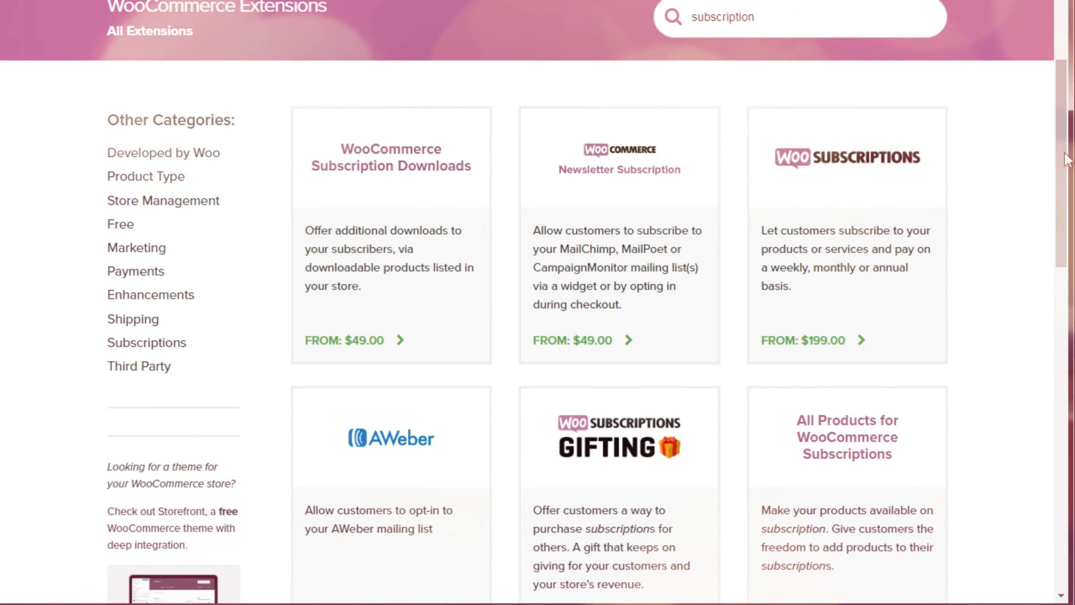
drag(1063, 162, 1064, 239)
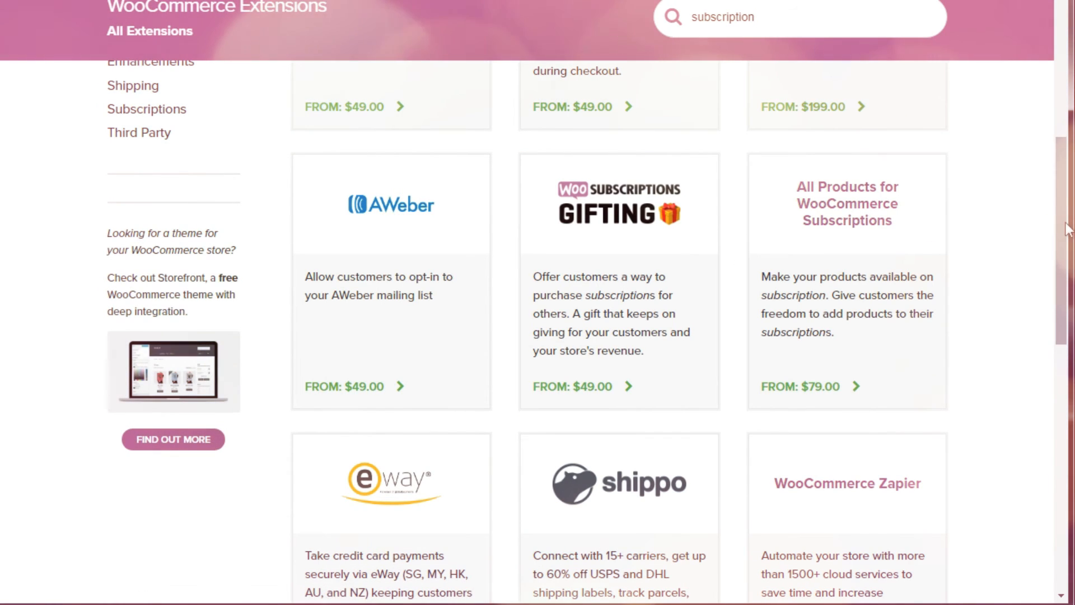
scroll(1066, 235, down, 1)
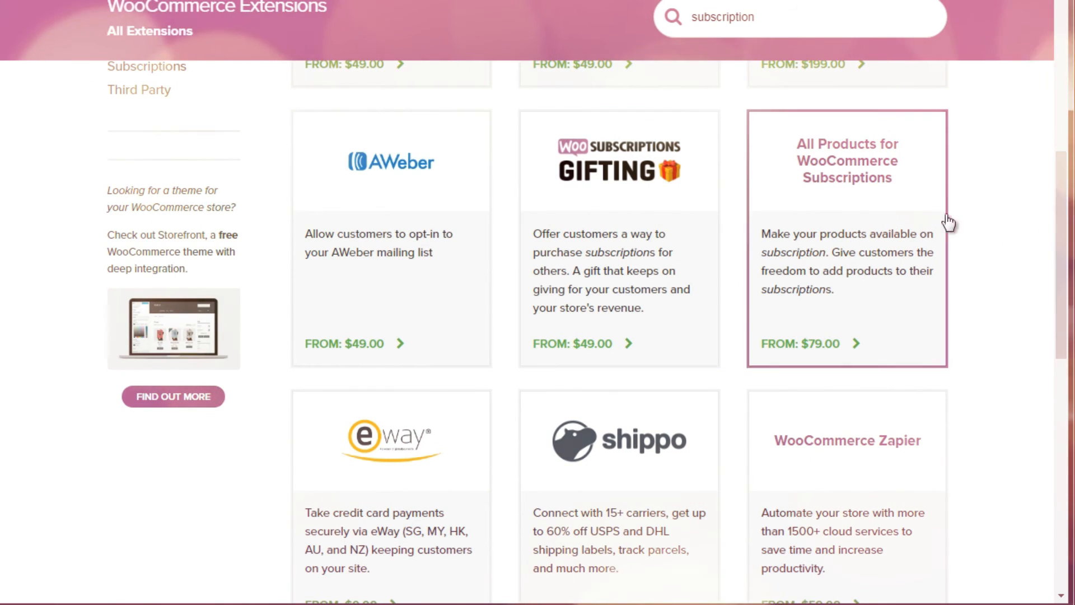
scroll(1063, 241, down, 1)
scroll(1063, 241, down, 3)
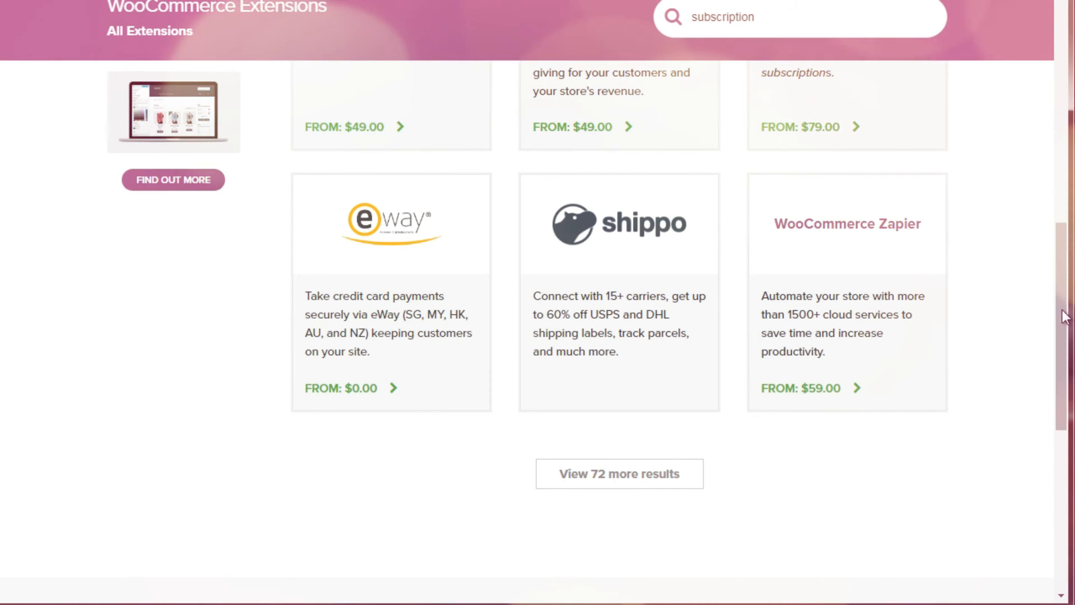
scroll(1062, 290, up, 2)
drag(1061, 290, 1057, 169)
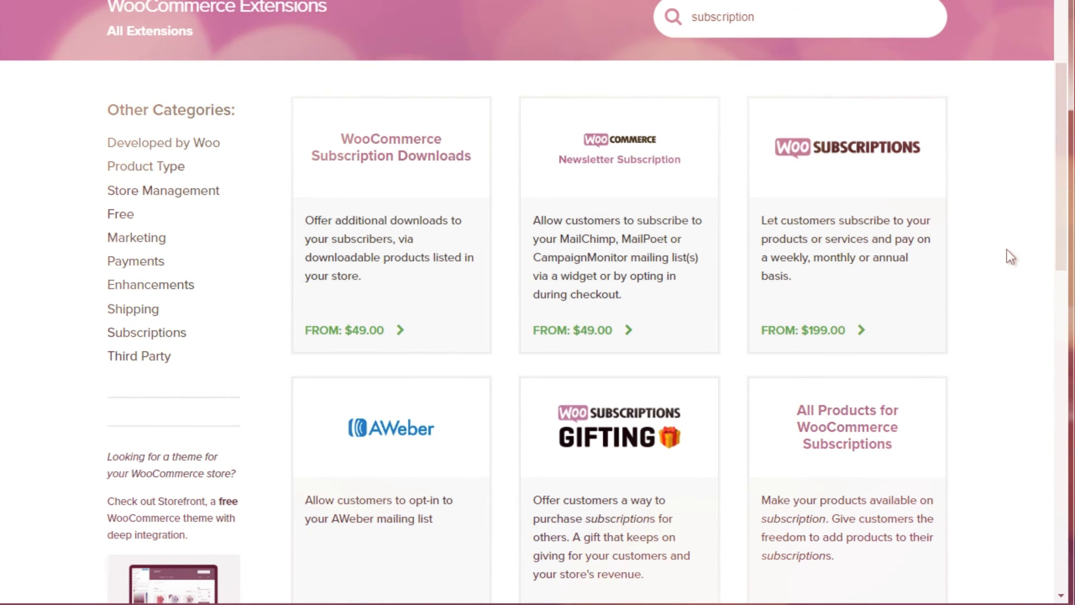
mouse_move(137, 238)
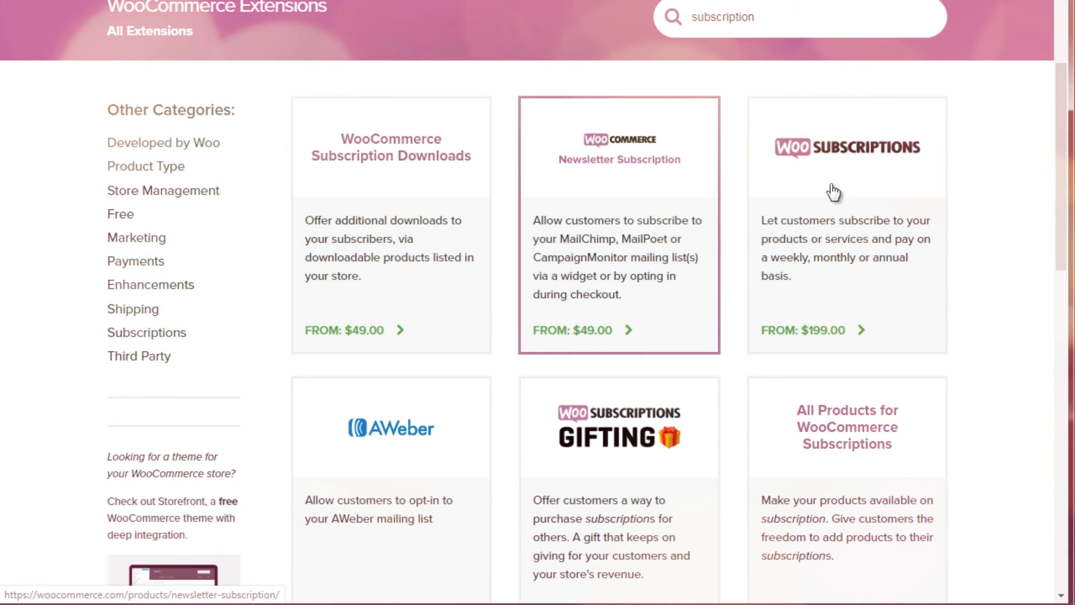
scroll(833, 192, down, 1)
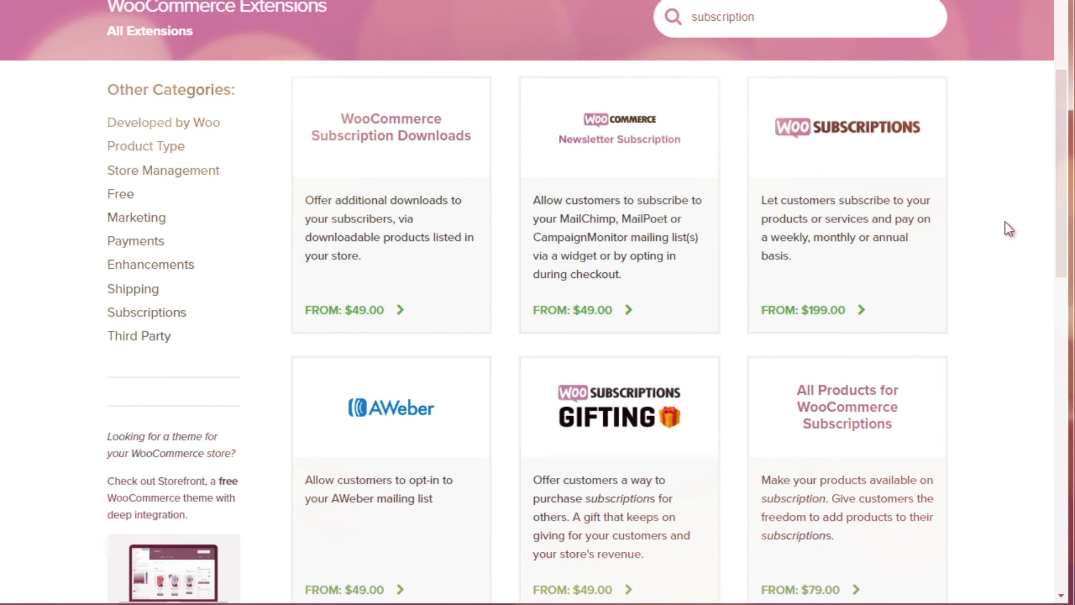
scroll(1065, 181, up, 1)
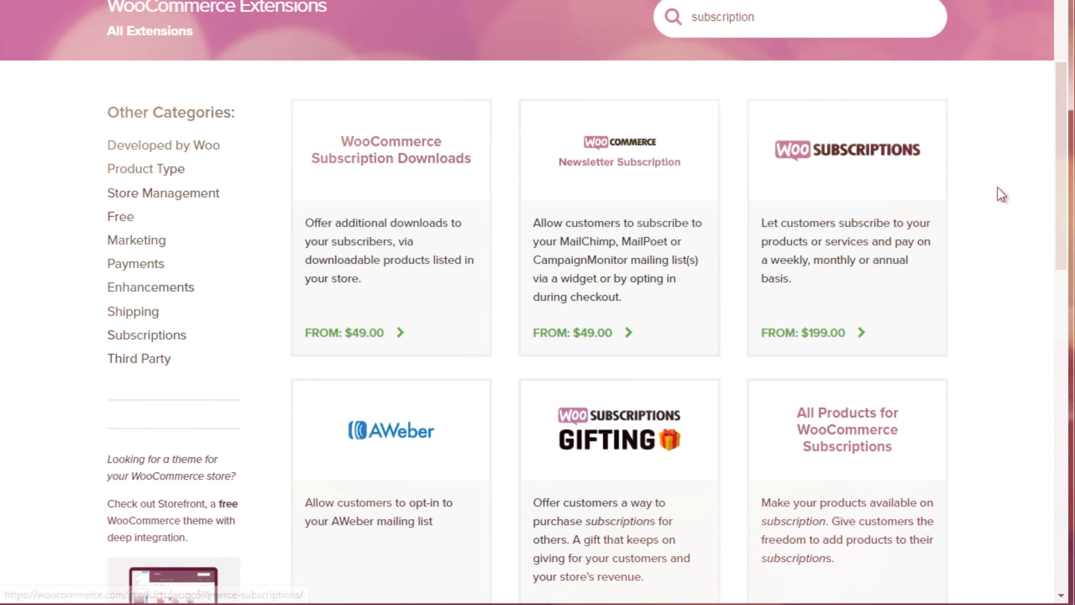
drag(1060, 179, 996, 181)
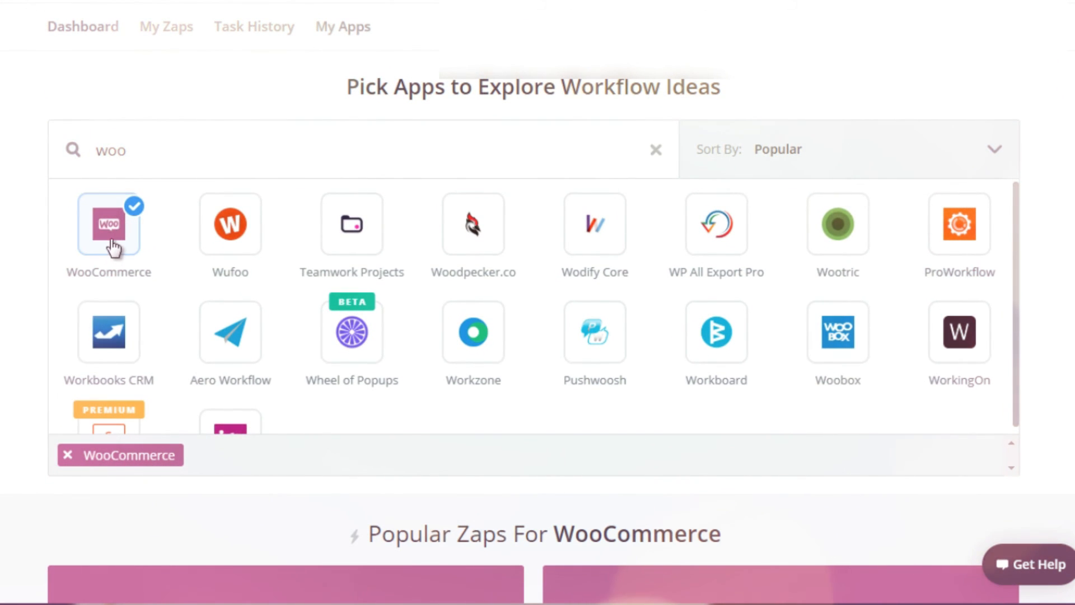
- On the Zapier website, look through the popular Zaps that connect WooCommerce with other apps
scroll(537, 302, down, 10)
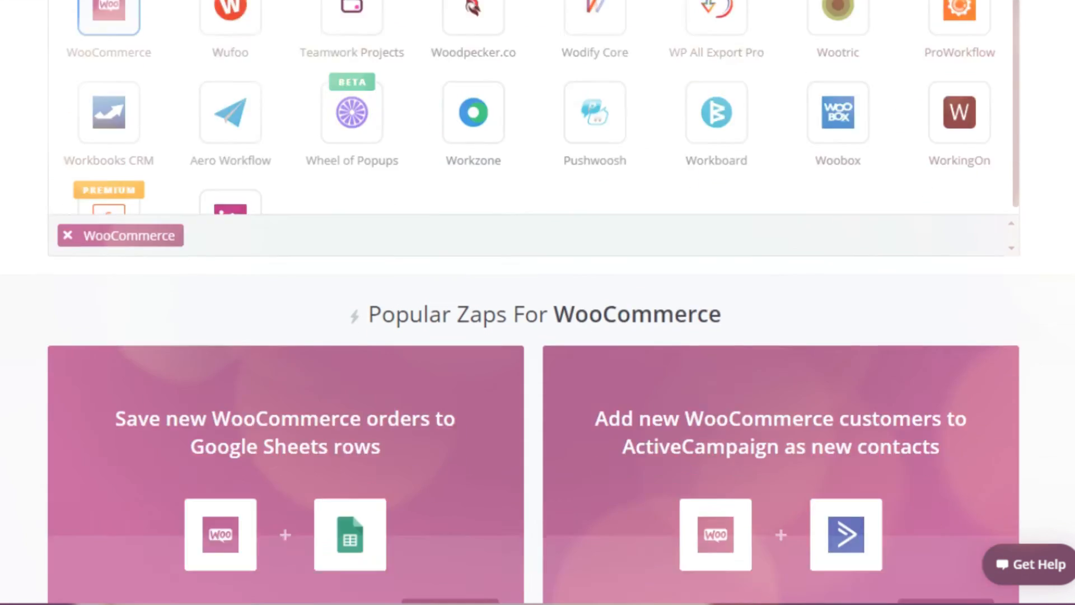
scroll(537, 303, up, 1)
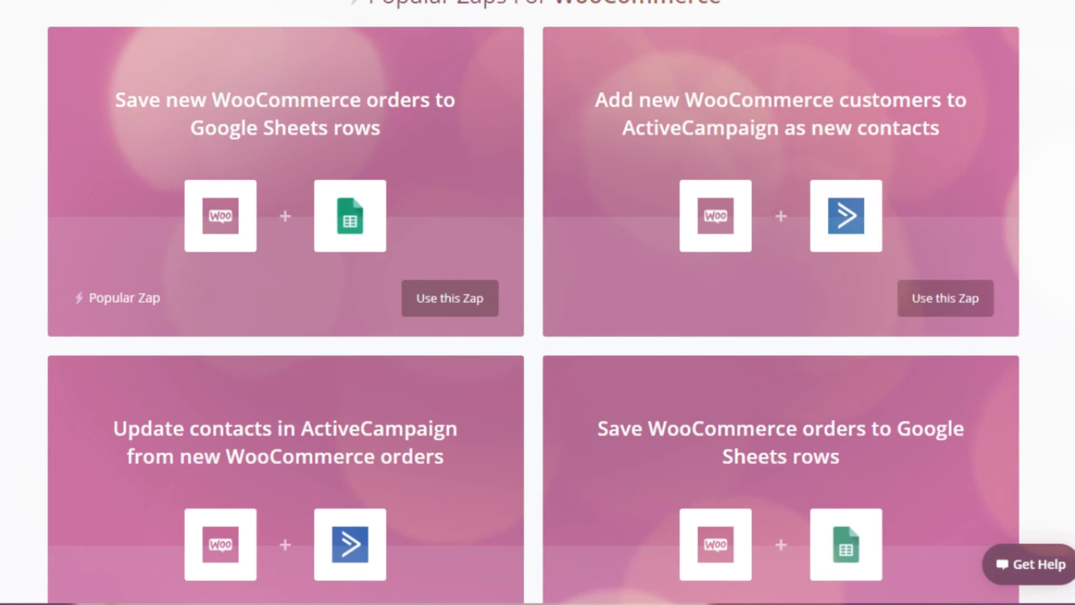
scroll(538, 302, down, 5)
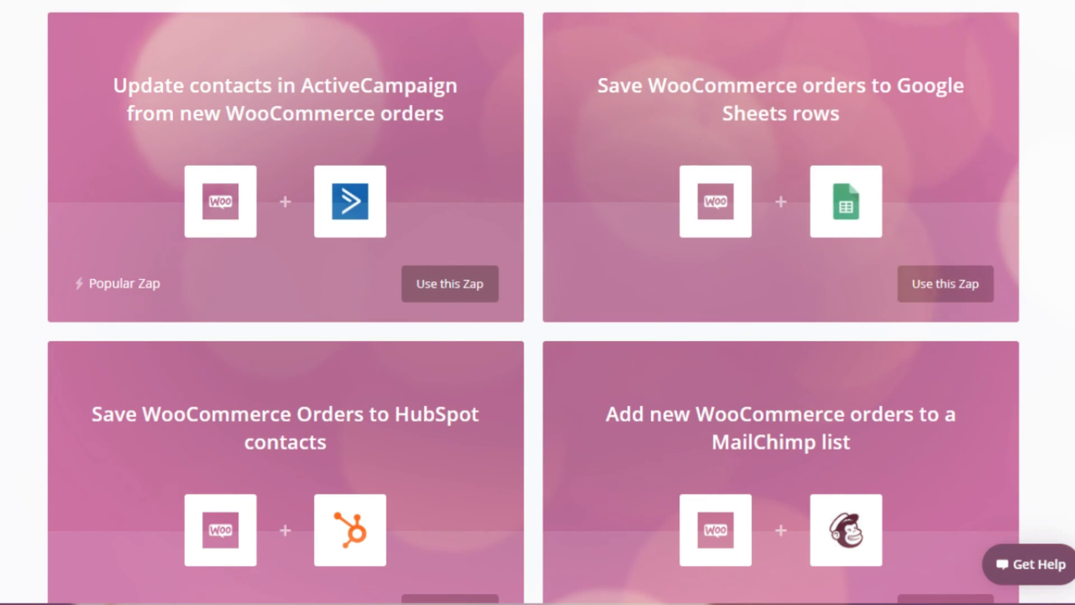
scroll(538, 302, down, 2)
scroll(538, 302, up, 1)
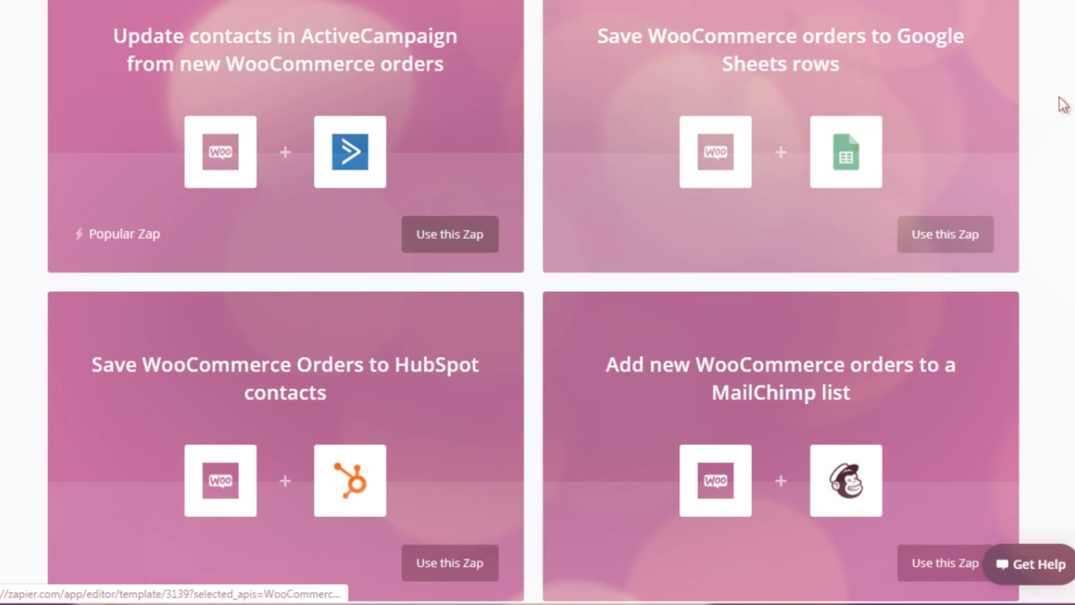
- Examine the Zaps that pass new WooCommerce orders to HubSpot, MailChimp, Slack, QuickBooks Online, Trello, Xero and Tookan
scroll(538, 302, down, 6)
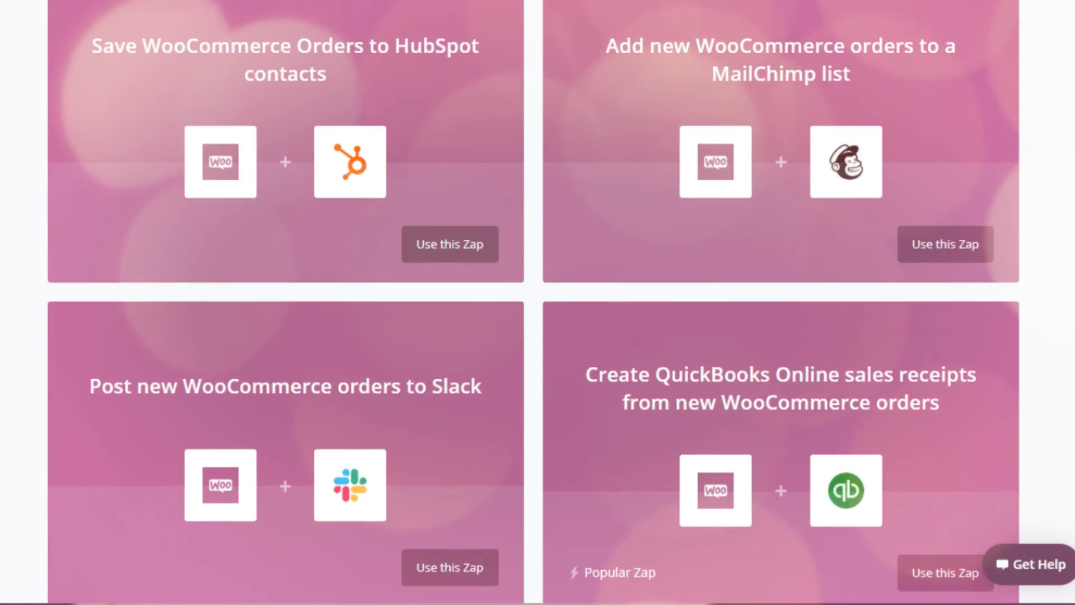
scroll(538, 303, down, 9)
scroll(538, 302, up, 6)
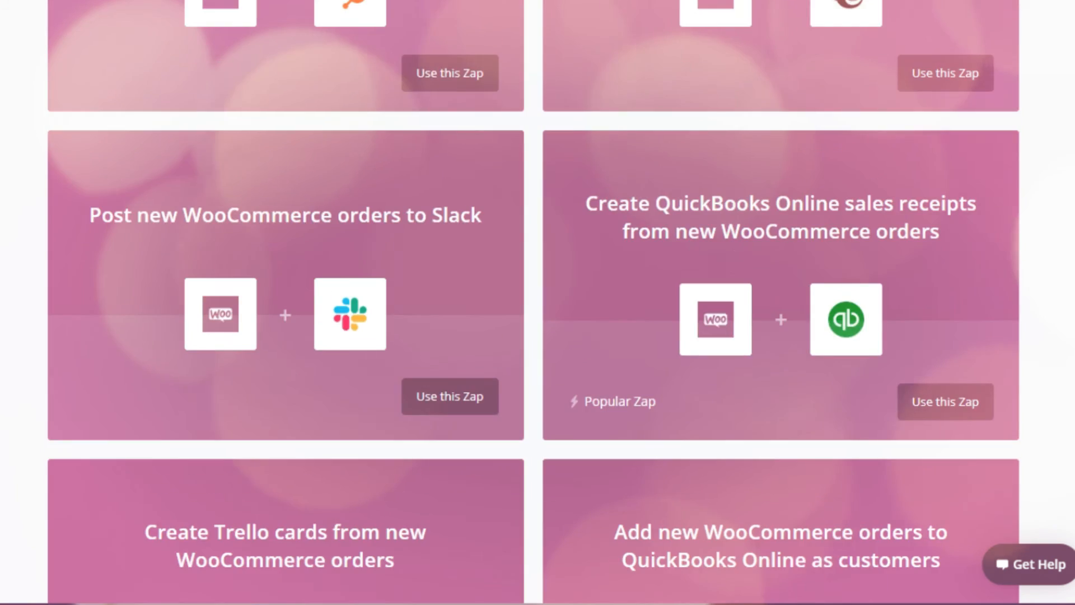
scroll(538, 302, down, 3)
scroll(782, 80, down, 1)
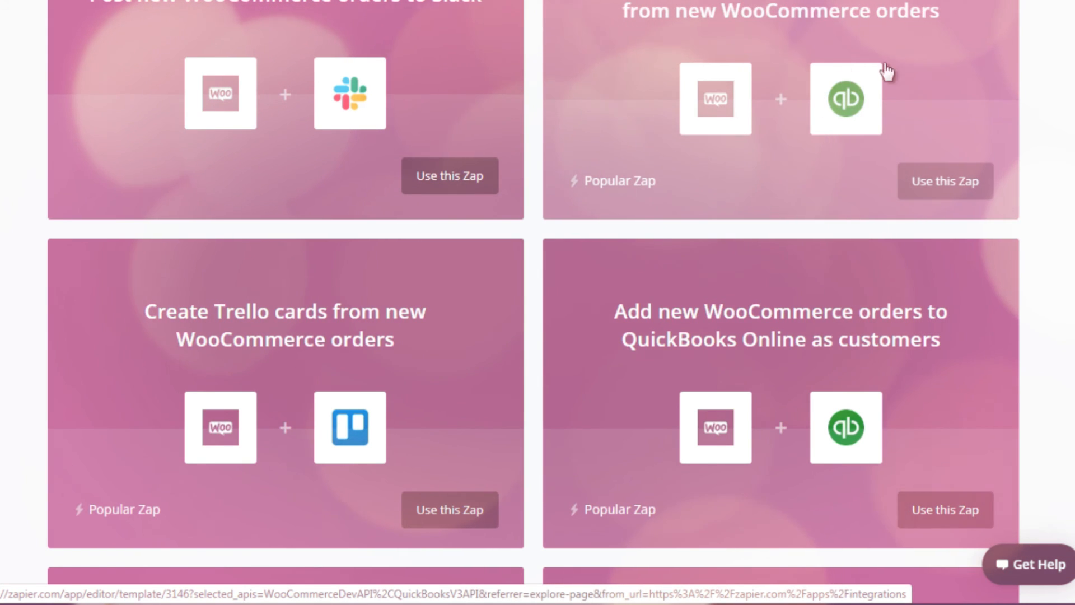
scroll(920, 65, down, 4)
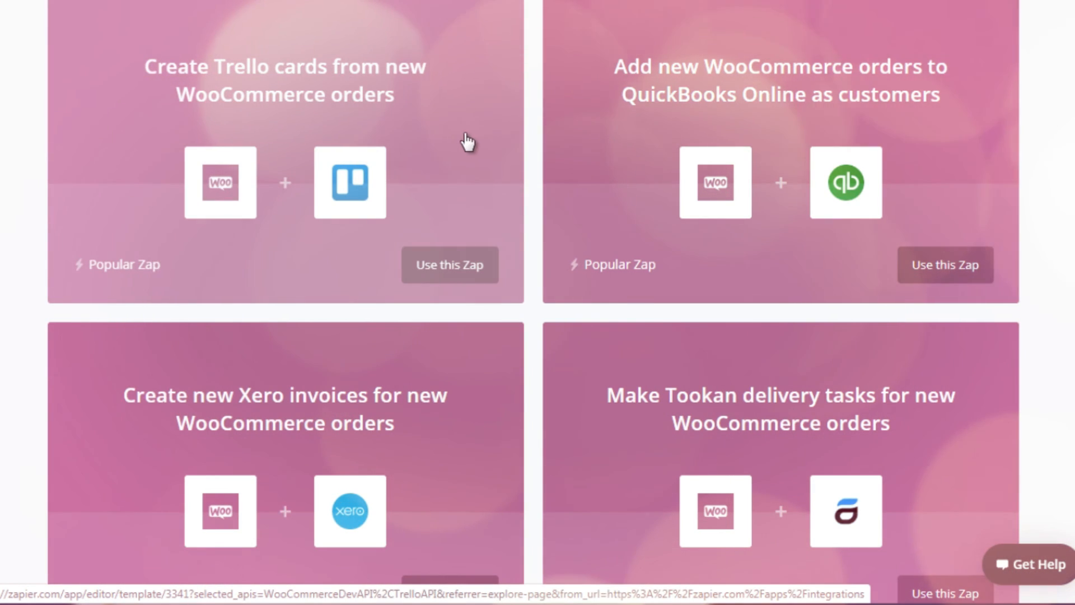
scroll(972, 134, down, 4)
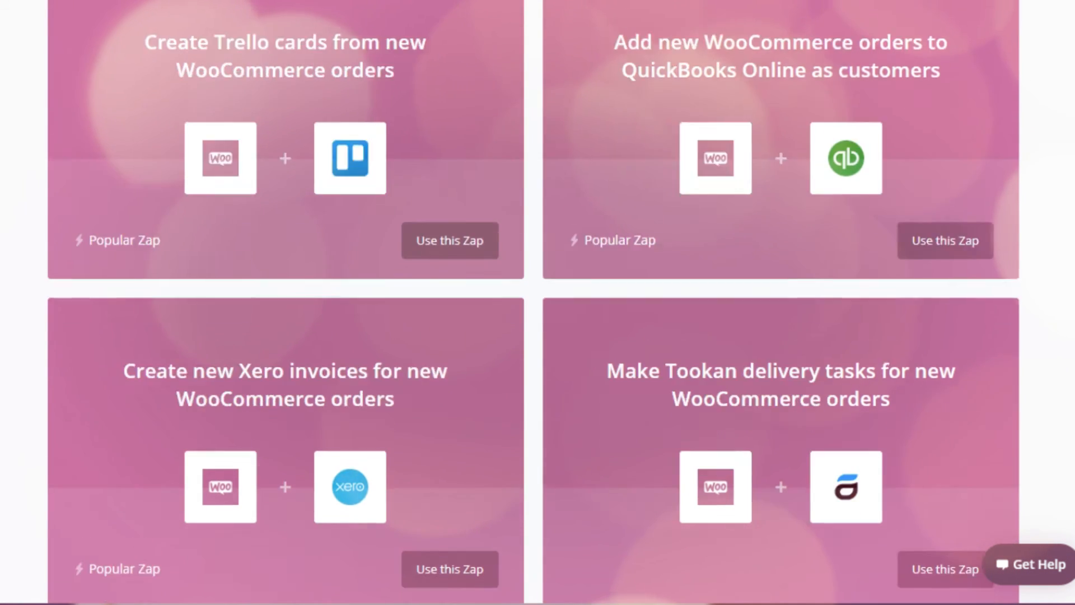
scroll(537, 302, up, 3)
scroll(538, 303, down, 6)
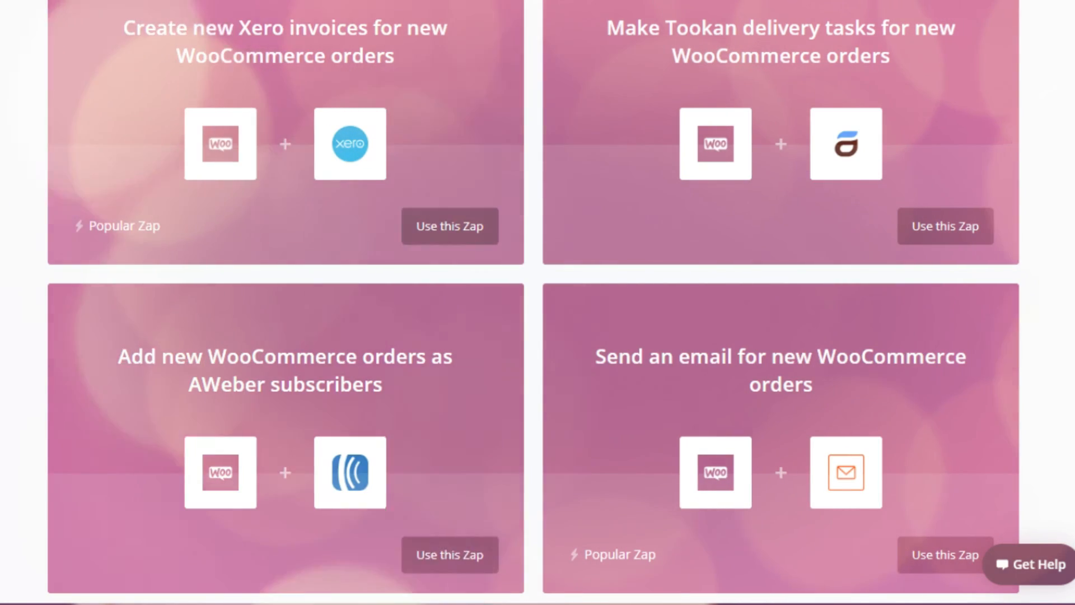
scroll(538, 303, up, 1)
scroll(537, 302, down, 4)
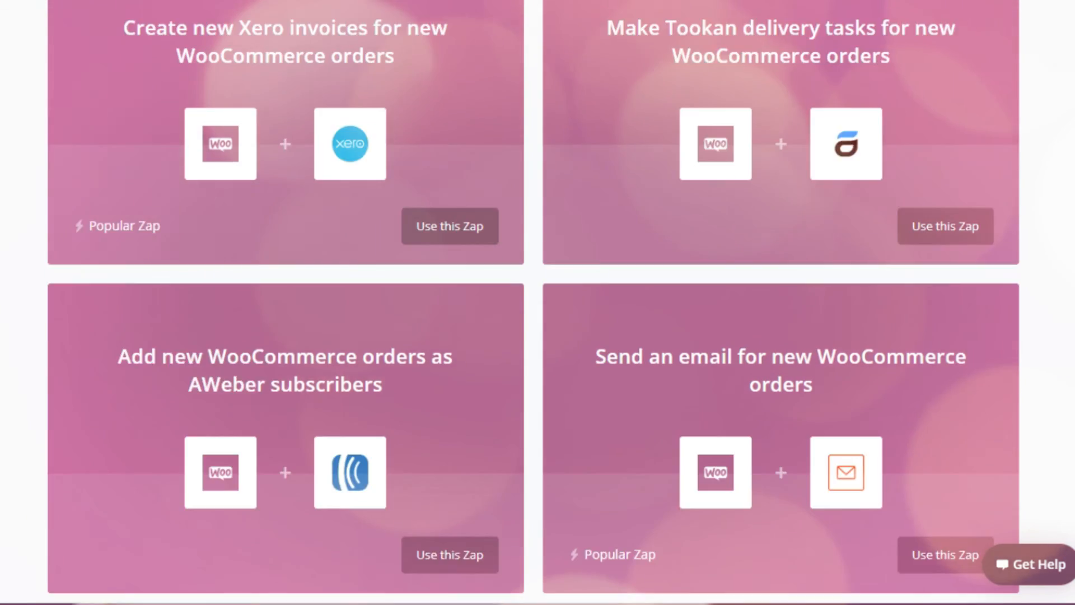
- Look through the remaining WooCommerce Zaps, including Gmail, Twilio, Excel and GoToWebinar, down to the app details with the WooCommerce triggers
scroll(537, 303, down, 5)
scroll(537, 303, down, 15)
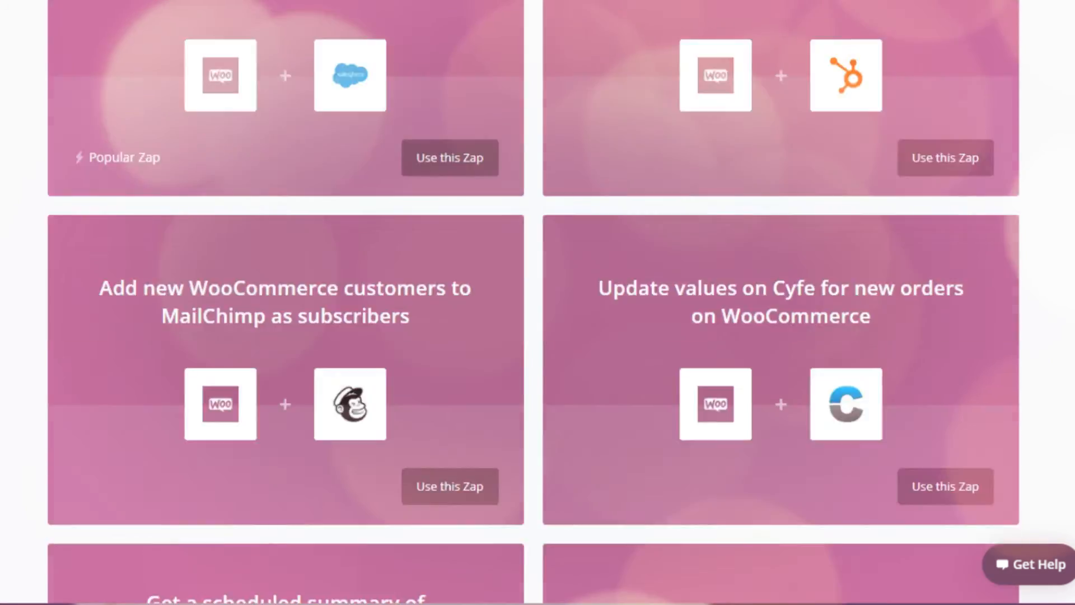
scroll(538, 303, down, 3)
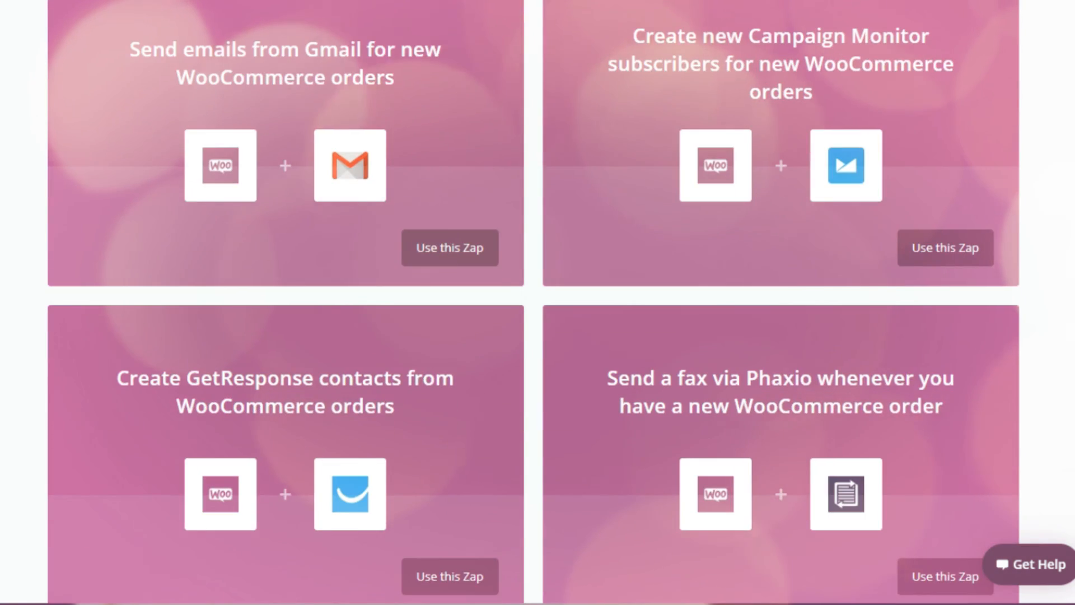
scroll(538, 303, down, 7)
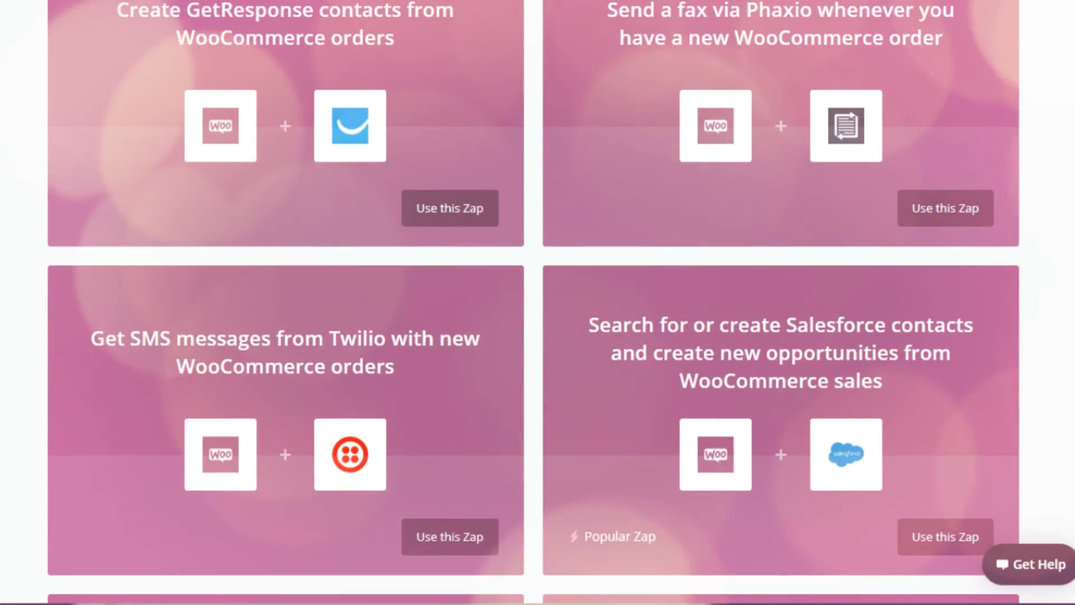
scroll(538, 302, down, 13)
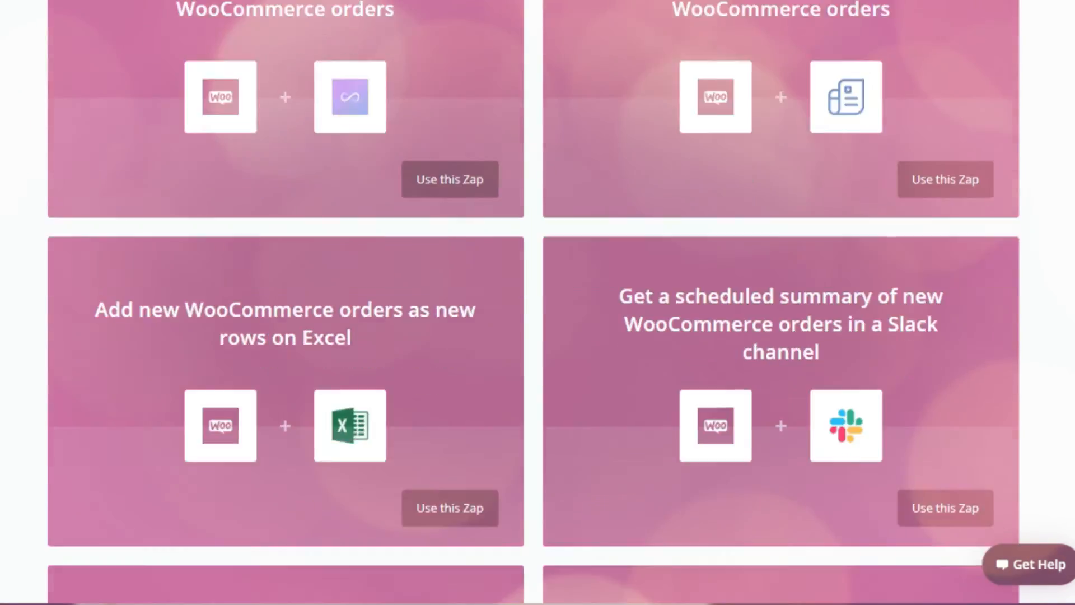
scroll(537, 302, down, 16)
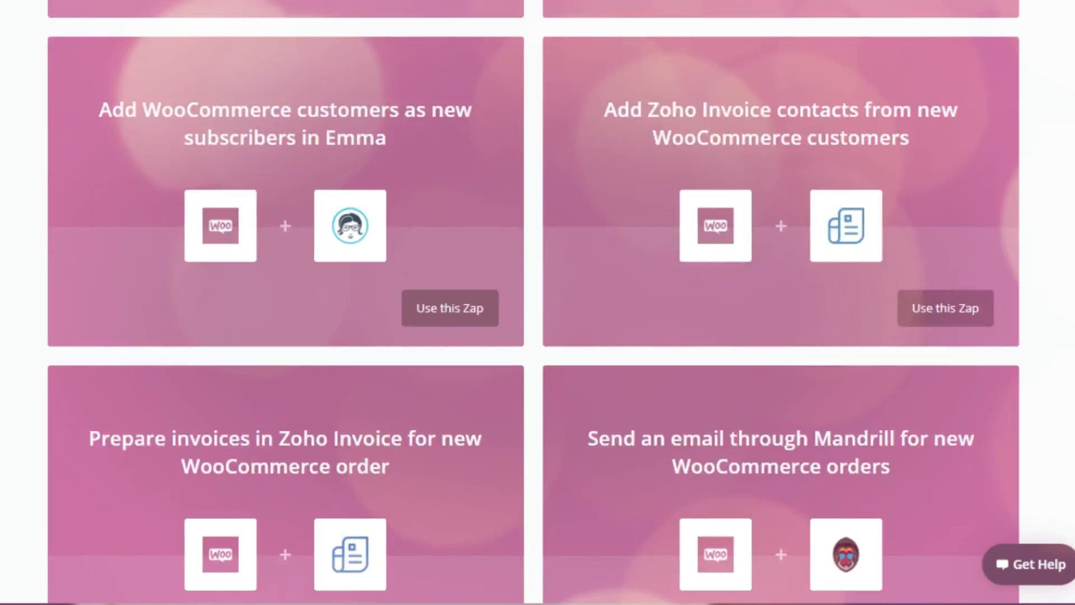
scroll(537, 302, down, 4)
scroll(537, 302, up, 12)
scroll(537, 302, down, 1)
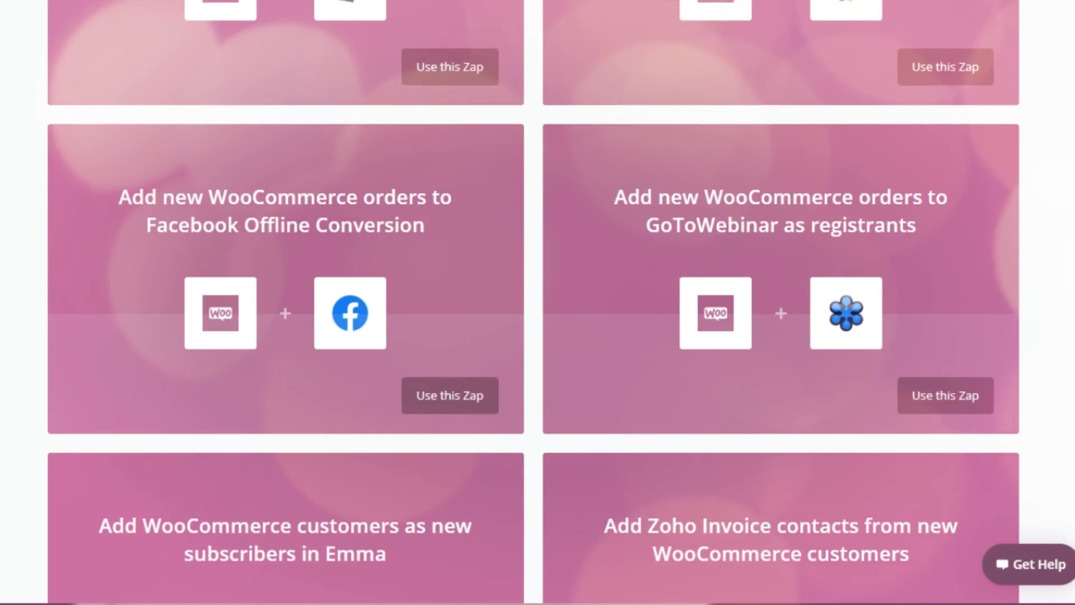
scroll(538, 303, down, 2)
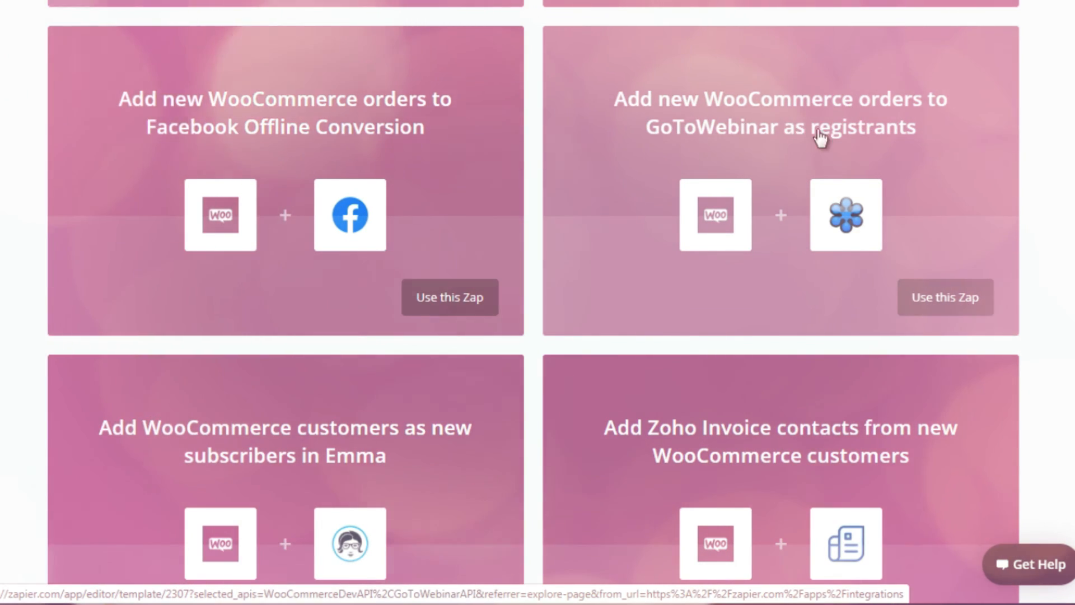
scroll(946, 153, down, 20)
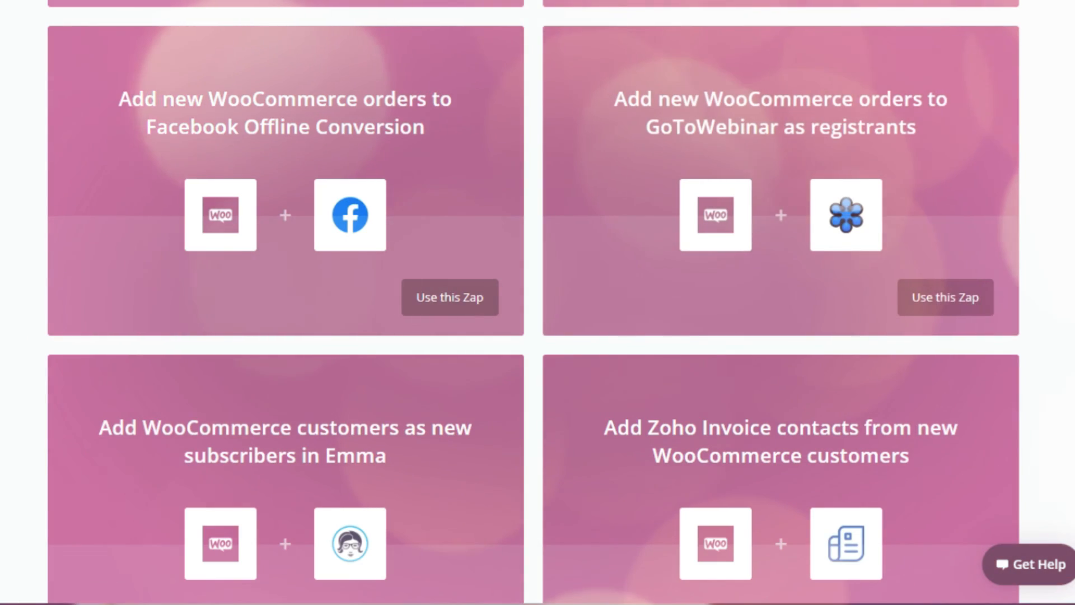
scroll(533, 303, down, 20)
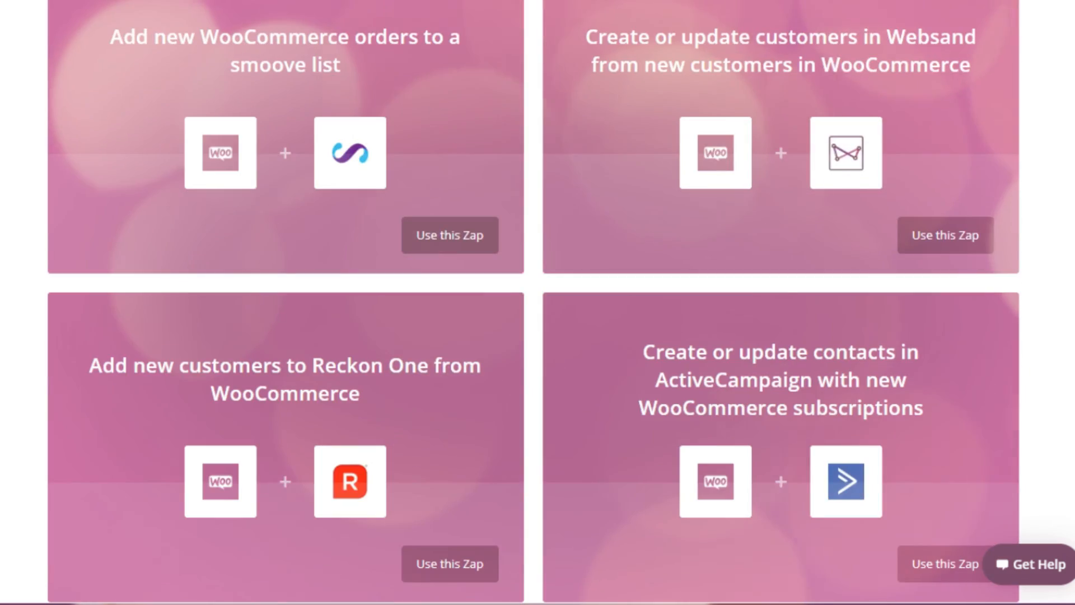
scroll(533, 302, down, 20)
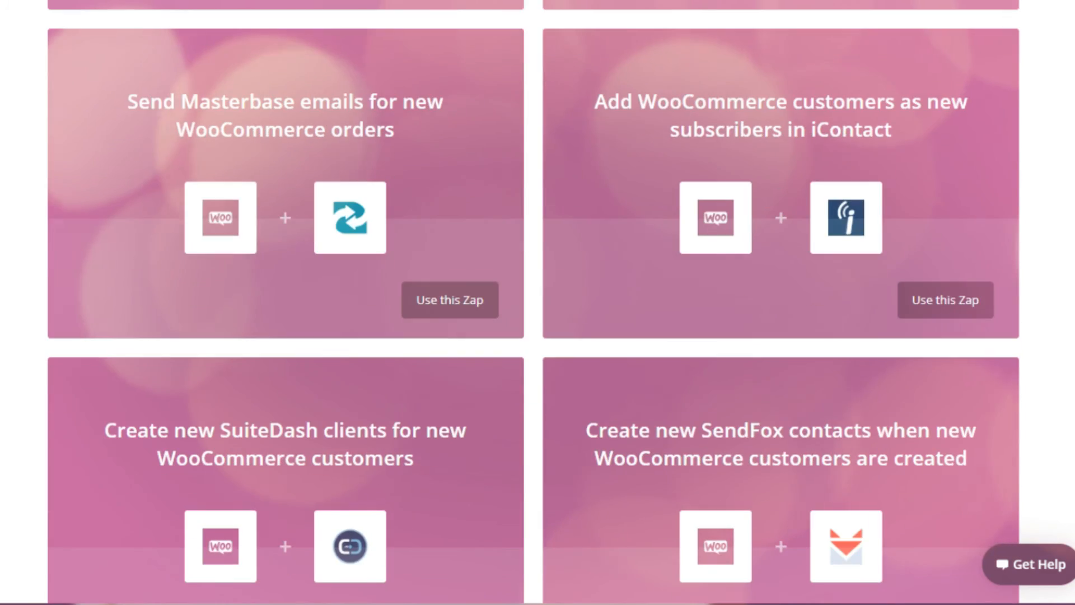
scroll(533, 302, down, 10)
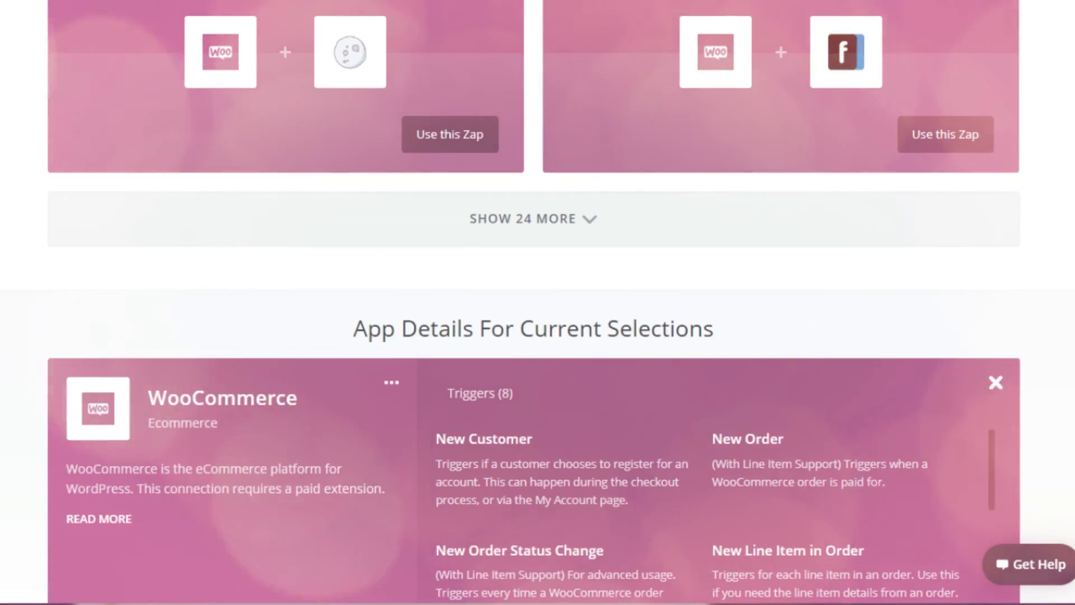
scroll(533, 302, up, 8)
scroll(533, 303, down, 2)
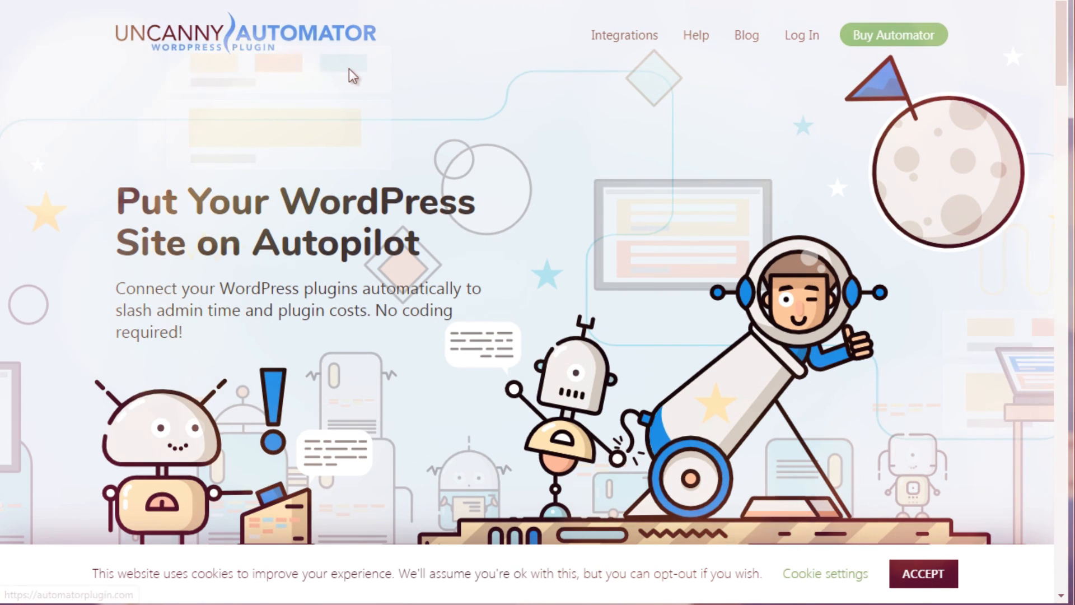
- On the Uncanny Automator website, open the list of all triggers and actions and examine what each supported plugin offers
mouse_move(617, 43)
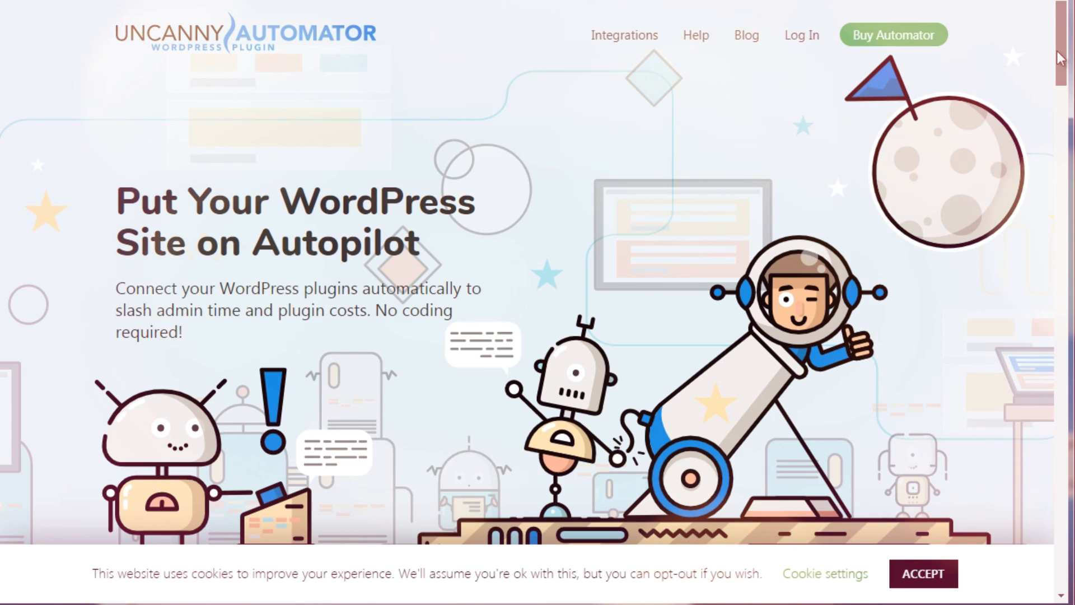
scroll(1060, 58, down, 8)
scroll(1060, 58, up, 8)
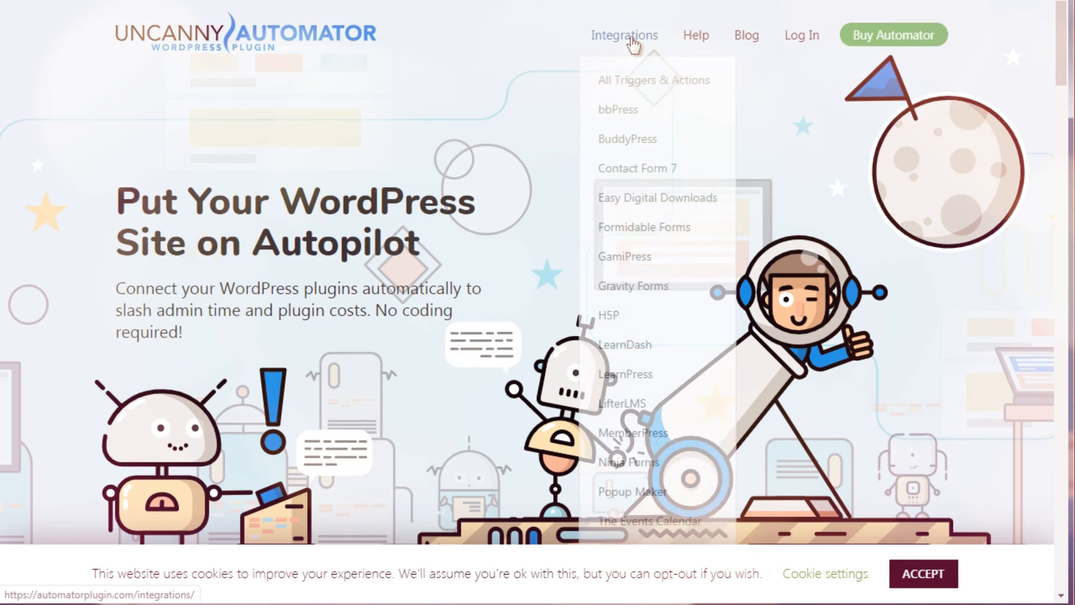
click(627, 84)
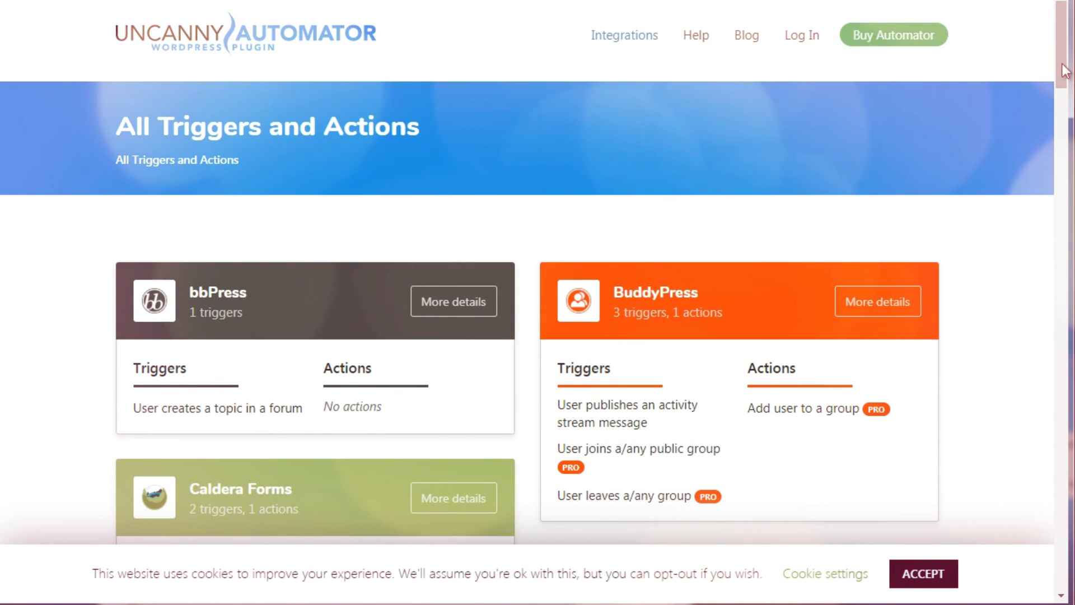
scroll(1064, 86, down, 2)
scroll(1064, 88, down, 1)
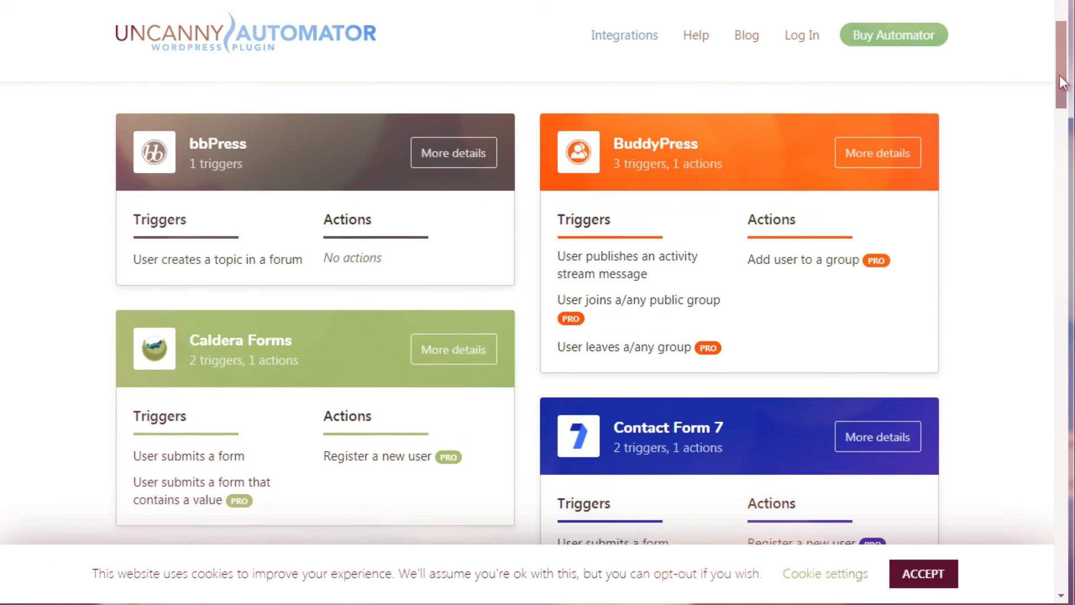
drag(1063, 81, 1063, 84)
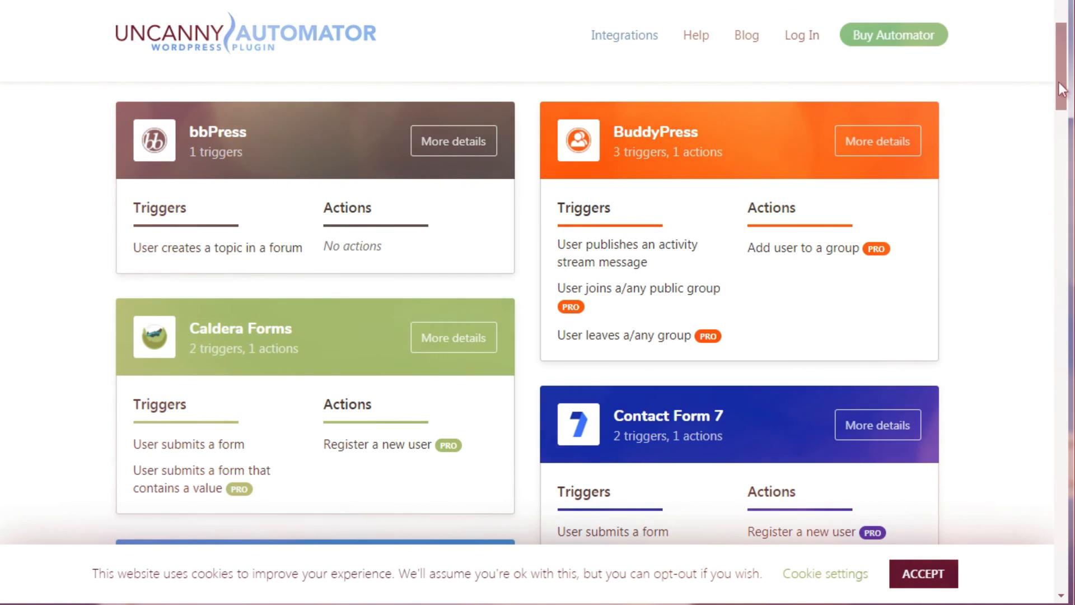
drag(1063, 88, 1062, 93)
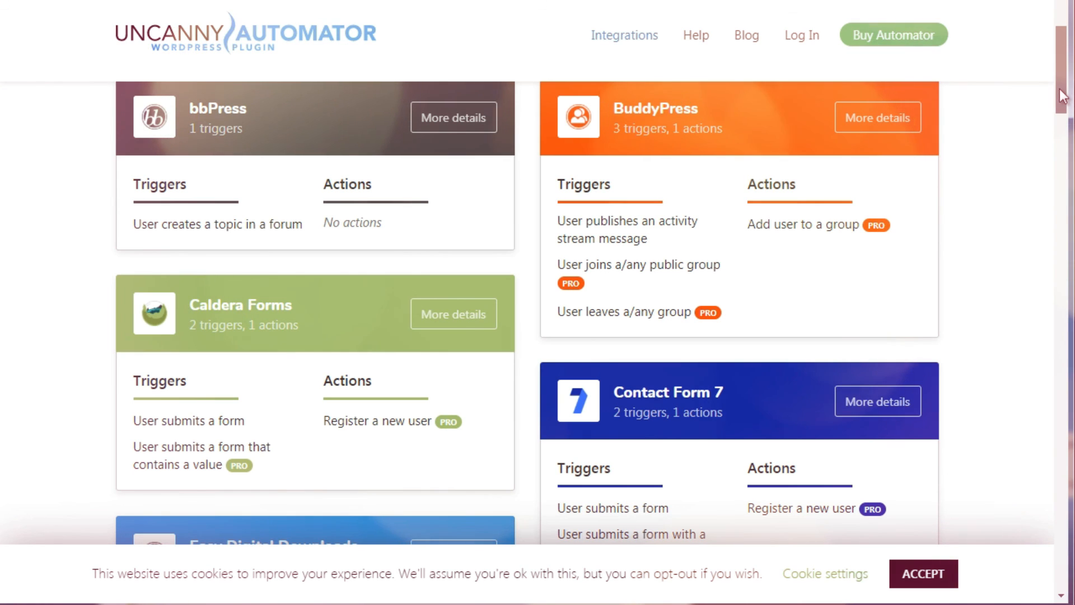
drag(1063, 95, 1044, 180)
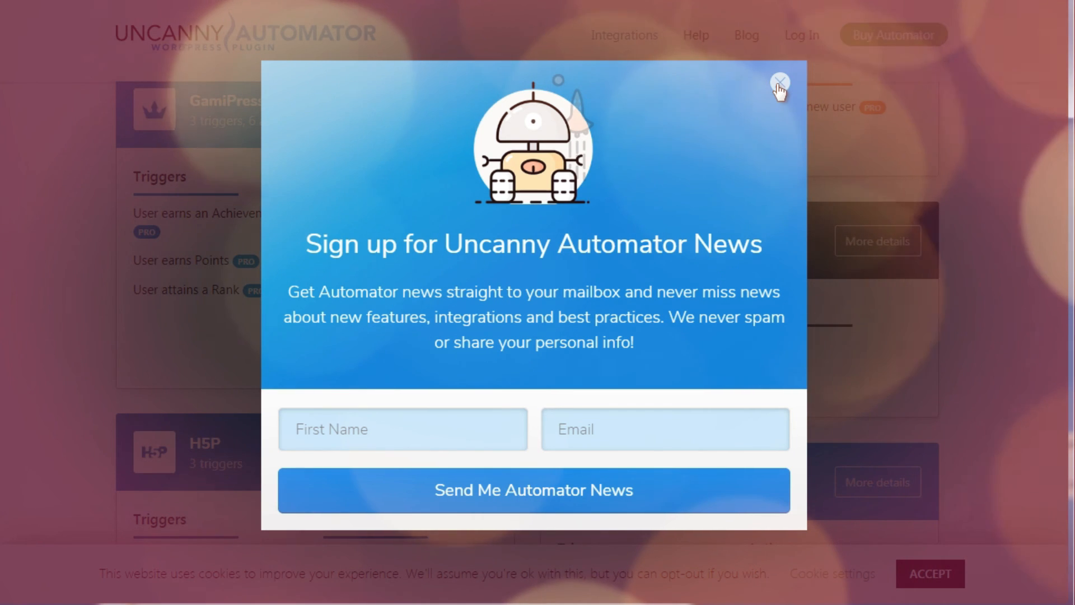
- Dismiss the newsletter sign-up and examine the triggers and actions for GamiPress, Gravity Forms, H5P and LearnDash
click(780, 83)
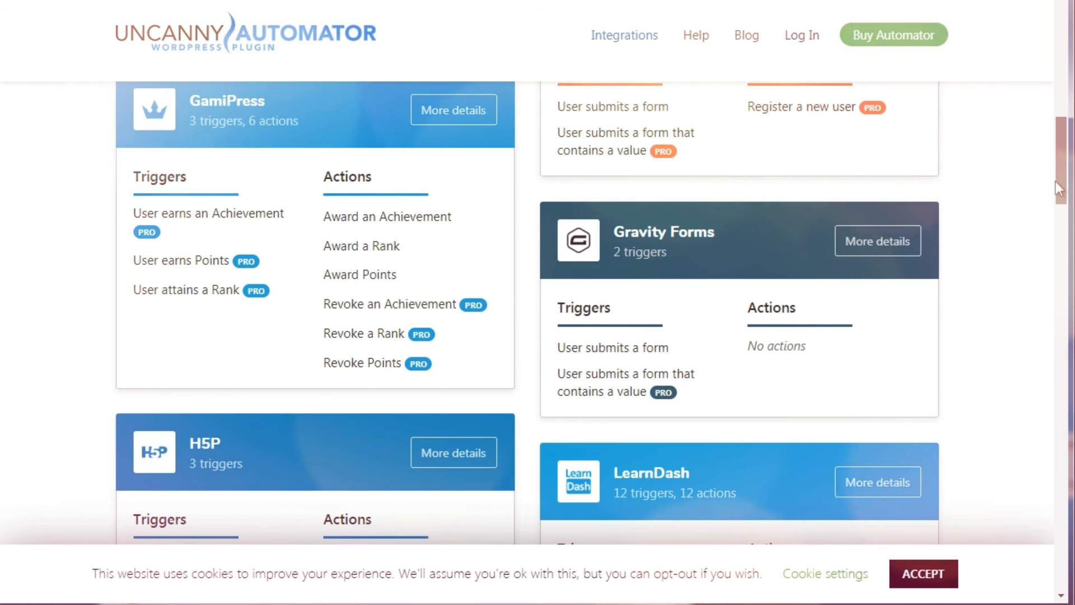
drag(1056, 182, 1054, 198)
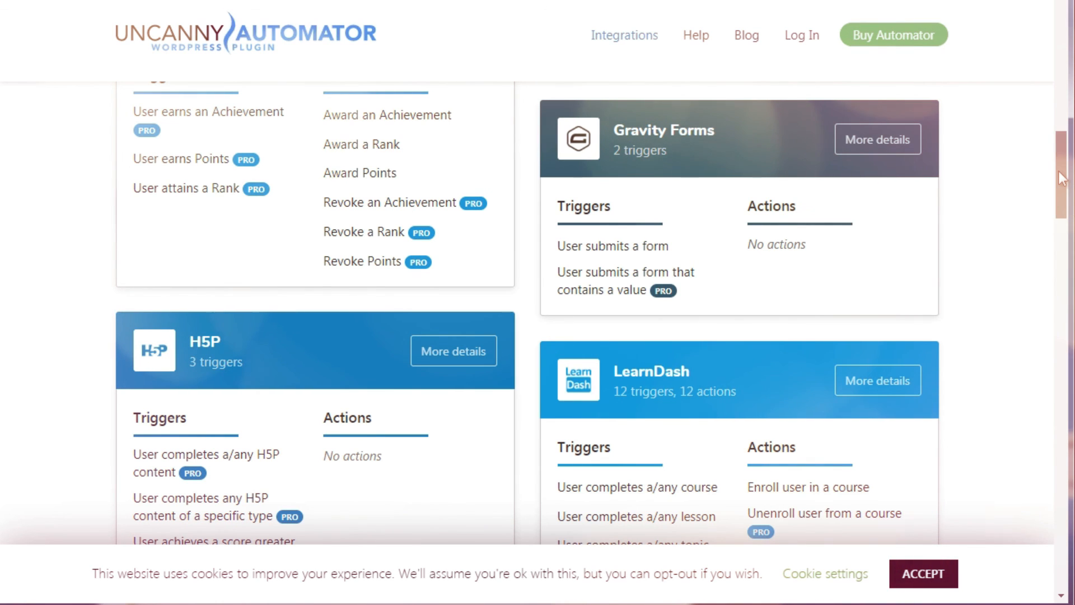
drag(1062, 178, 1059, 67)
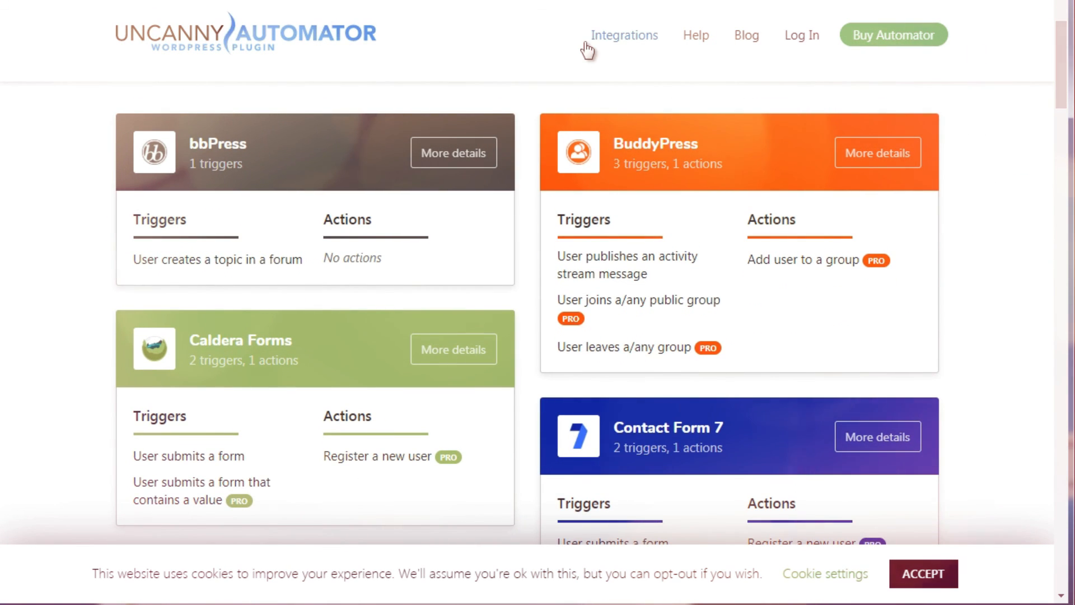
- Return to the Uncanny Automator home page, open the plugin's pricing page and examine the yearly plans
click(279, 41)
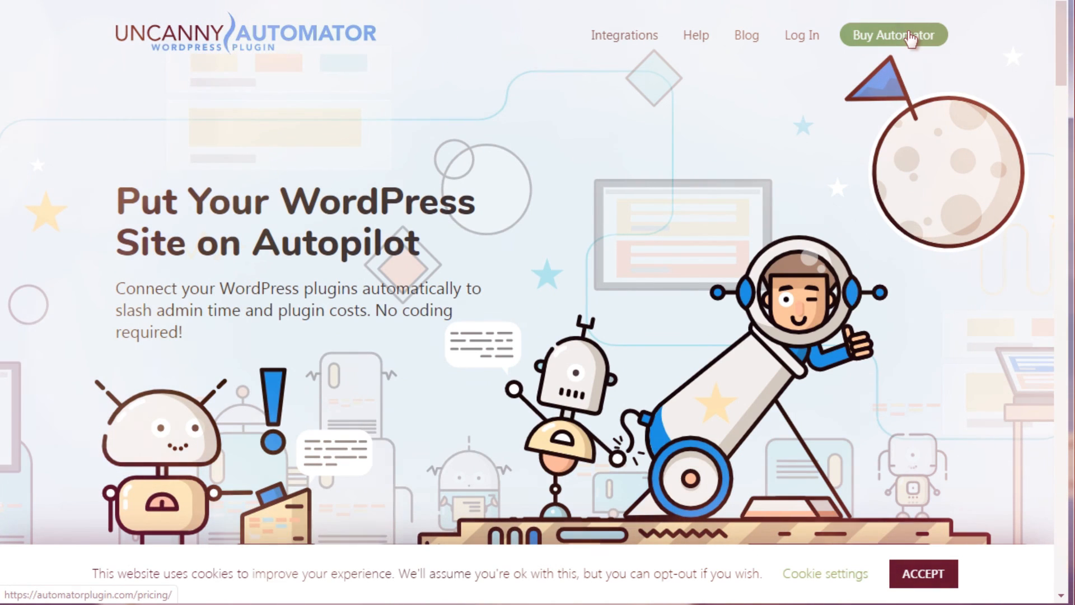
click(911, 37)
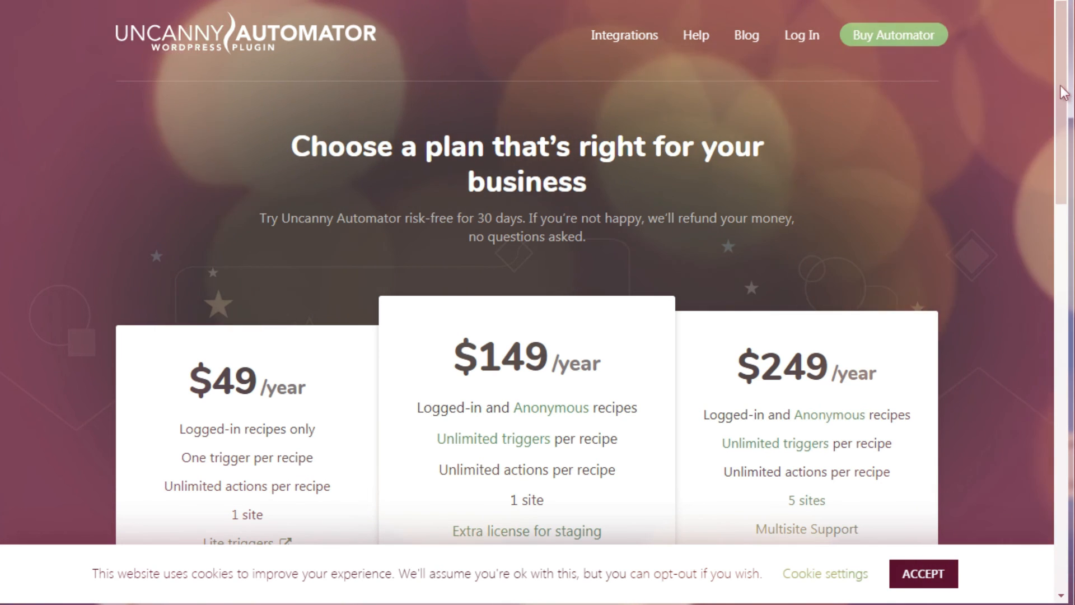
scroll(1062, 120, down, 2)
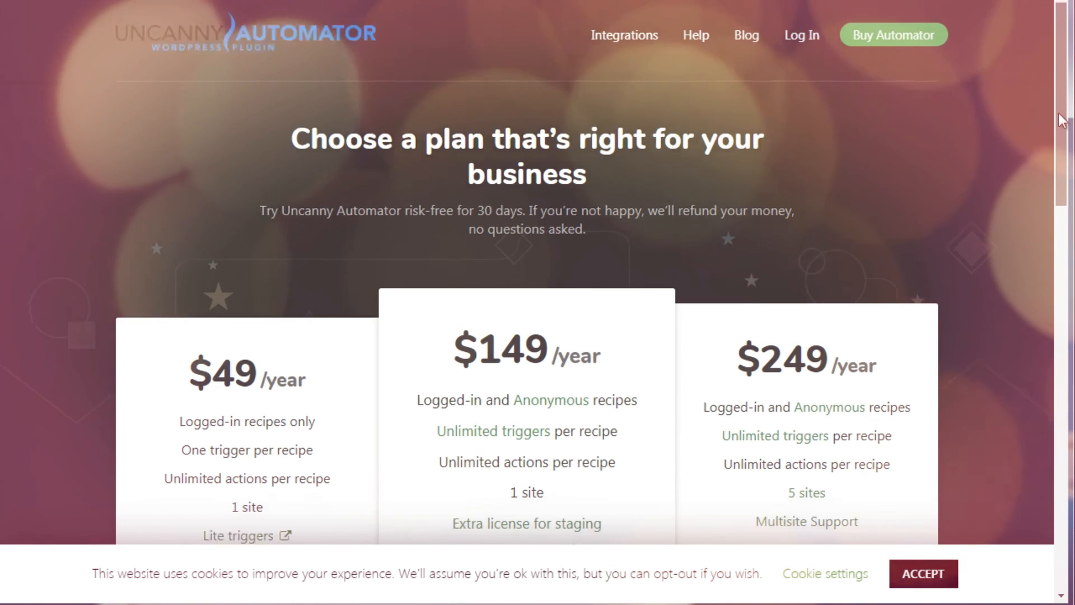